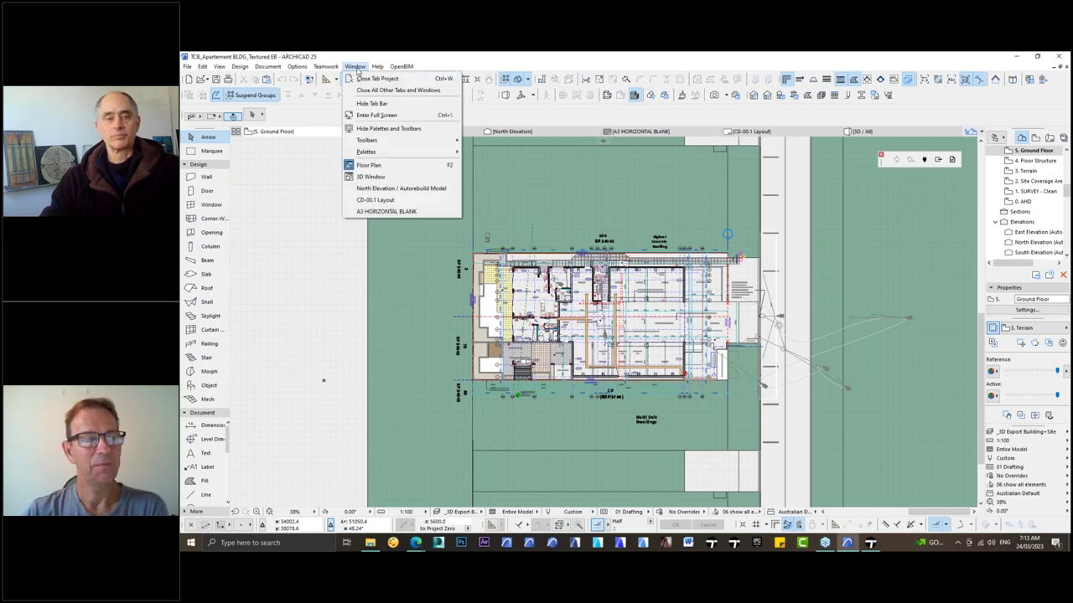
pyautogui.moveTo(366, 150)
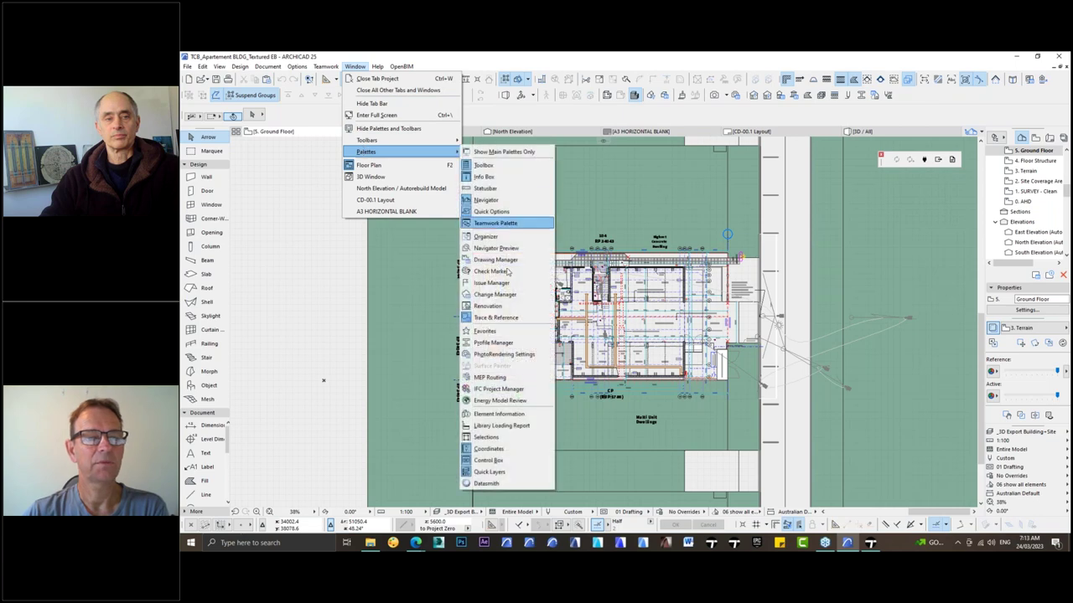
pyautogui.click(630, 231)
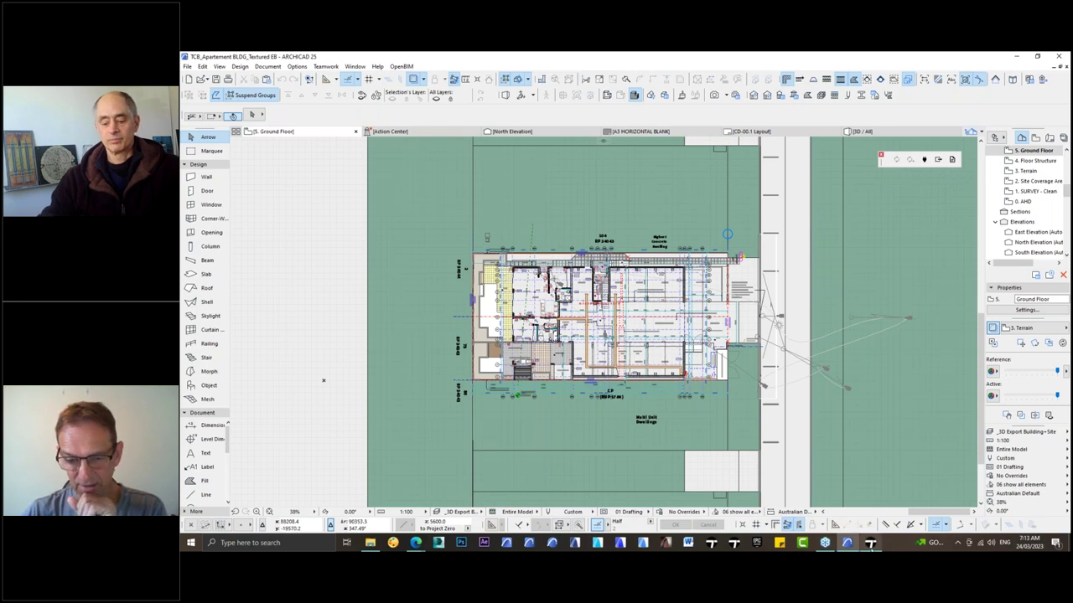
pyautogui.click(870, 543)
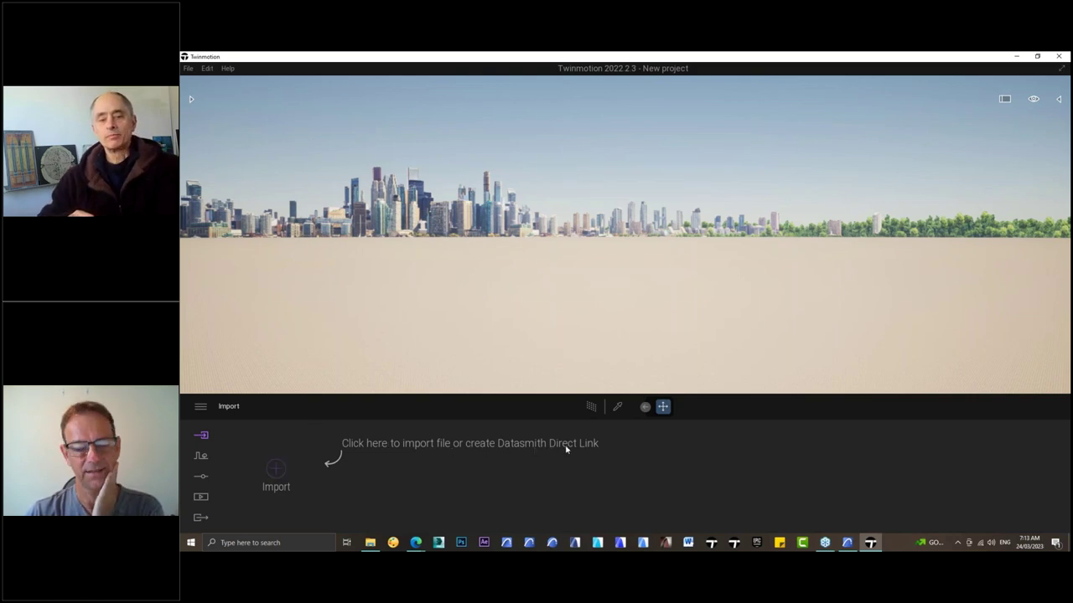
pyautogui.click(848, 543)
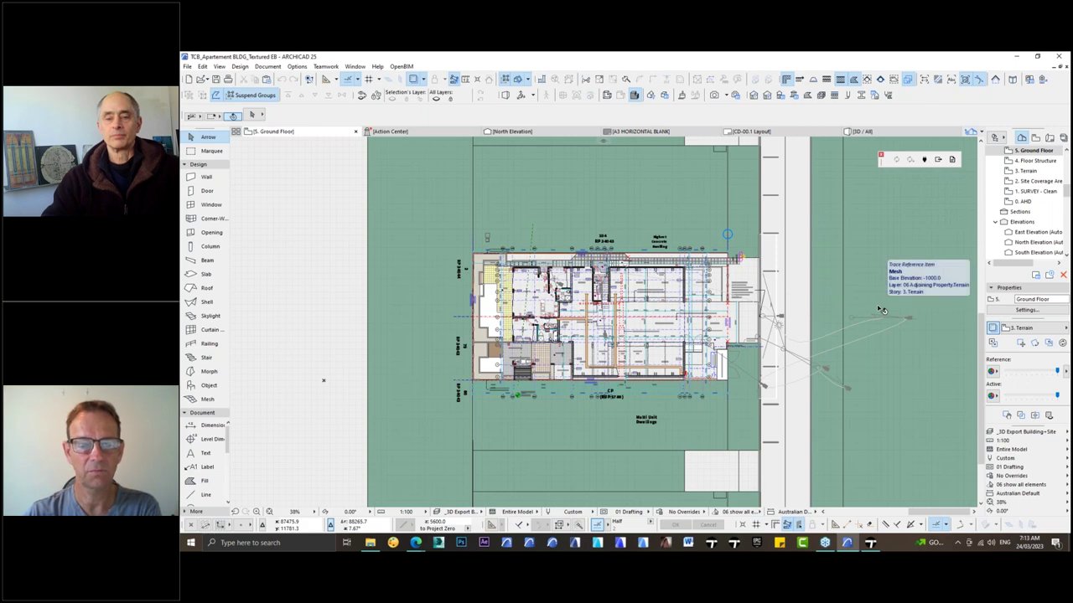
# - Show the whole building in the 3D window and synchronise it with Direct Link
pyautogui.press('F3')
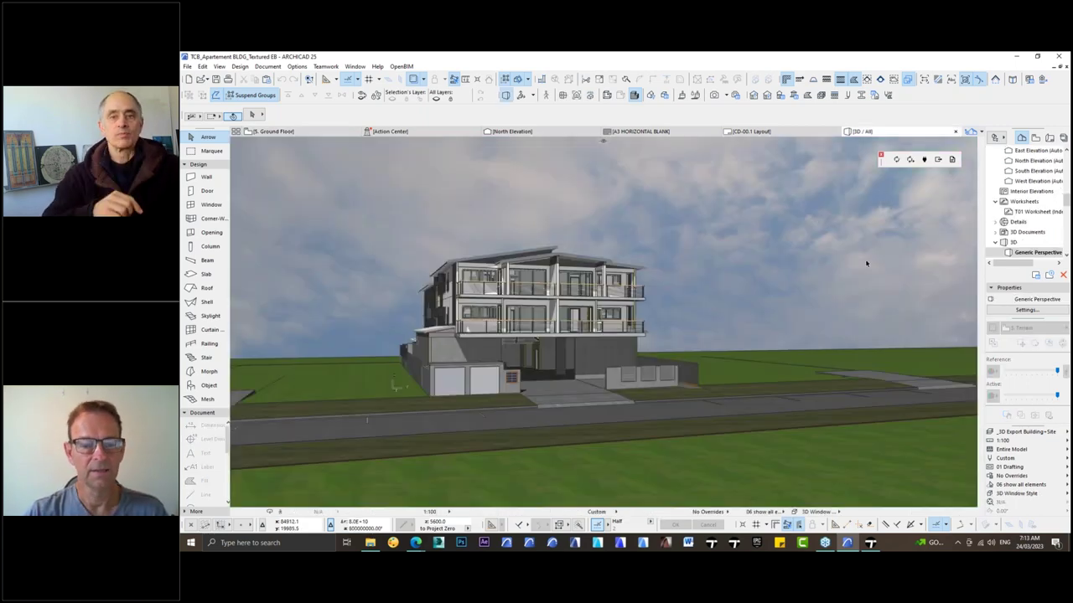
pyautogui.moveTo(558, 374); pyautogui.dragTo(617, 358, button='middle')
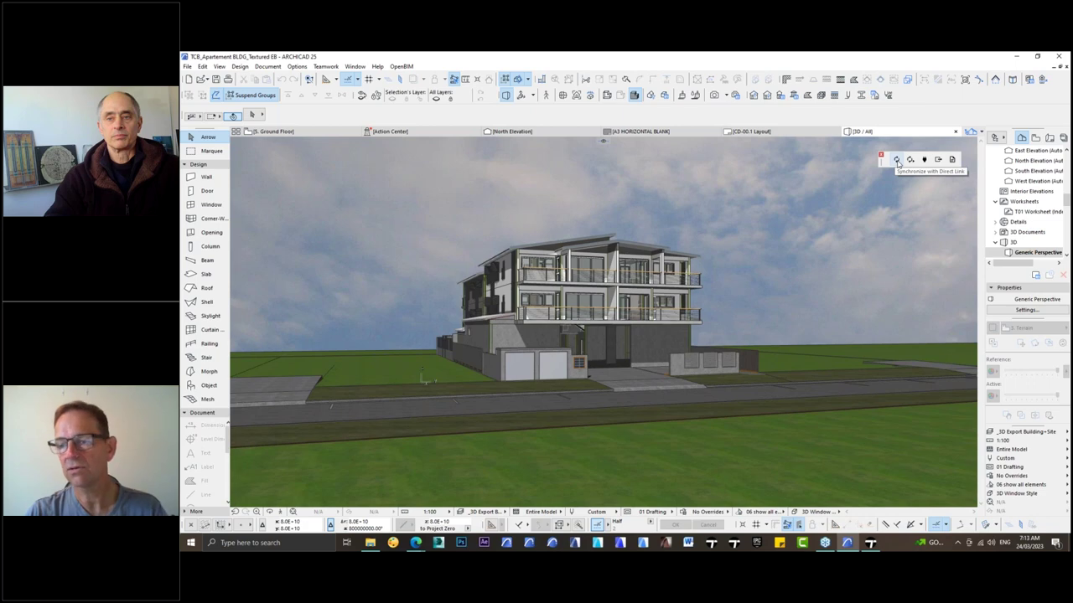
pyautogui.click(896, 160)
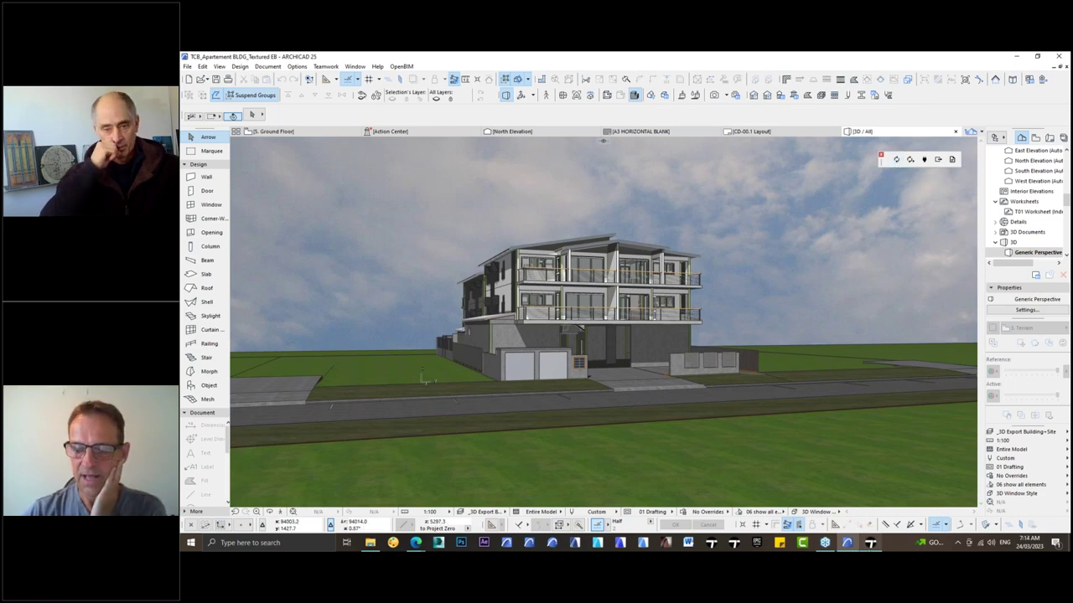
# - Switch to Twinmotion and import the Direct Link source ARCHICAD - TCB_Apartement_BLDG_Textured_EB with Collapse by material
pyautogui.click(870, 543)
pyautogui.click(870, 543)
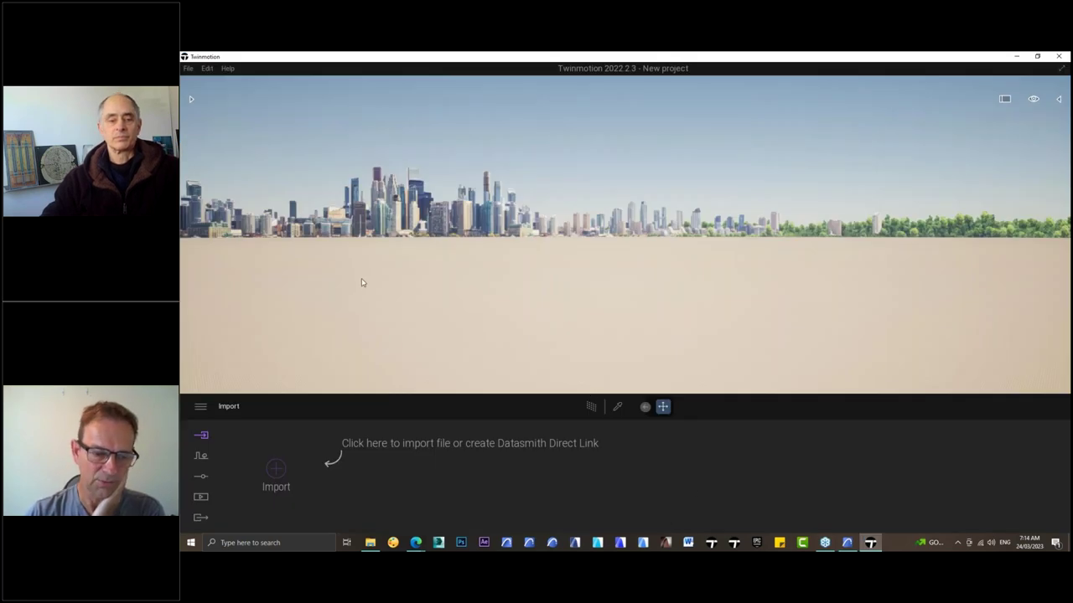
pyautogui.click(277, 470)
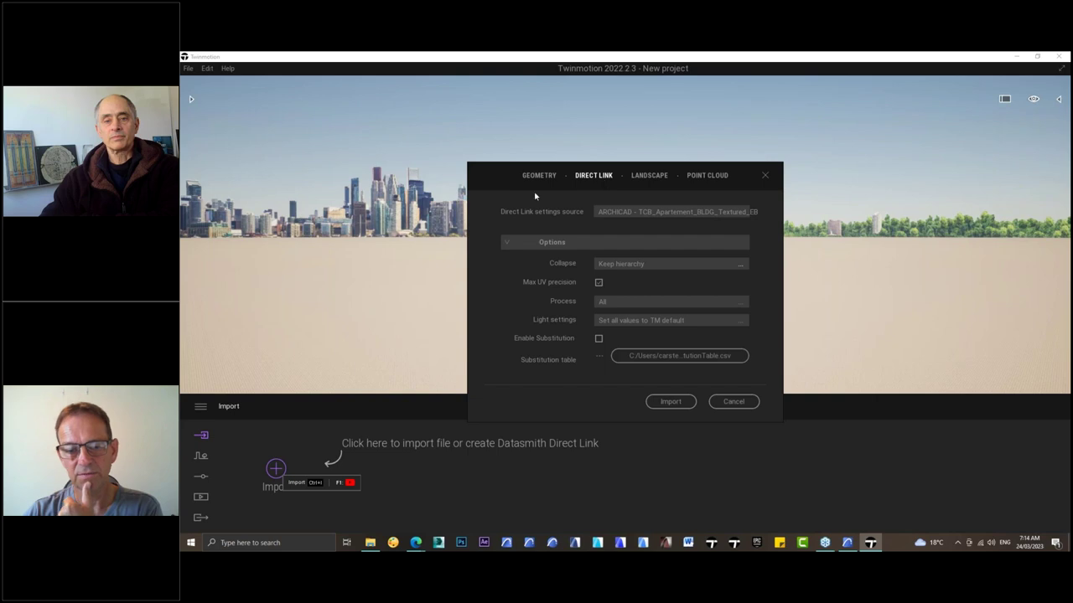
pyautogui.click(599, 283)
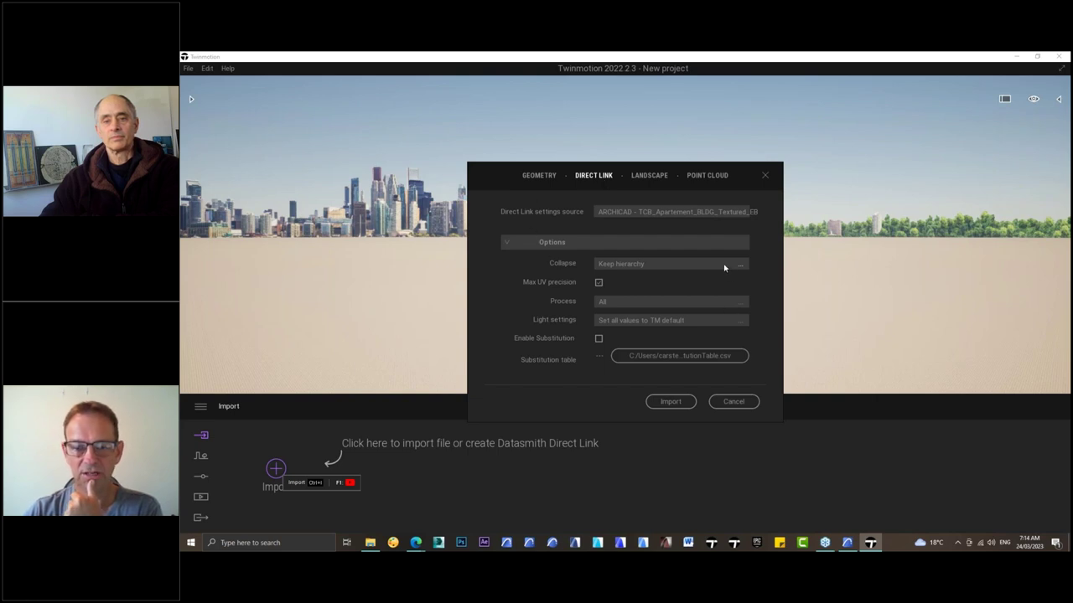
pyautogui.click(725, 267)
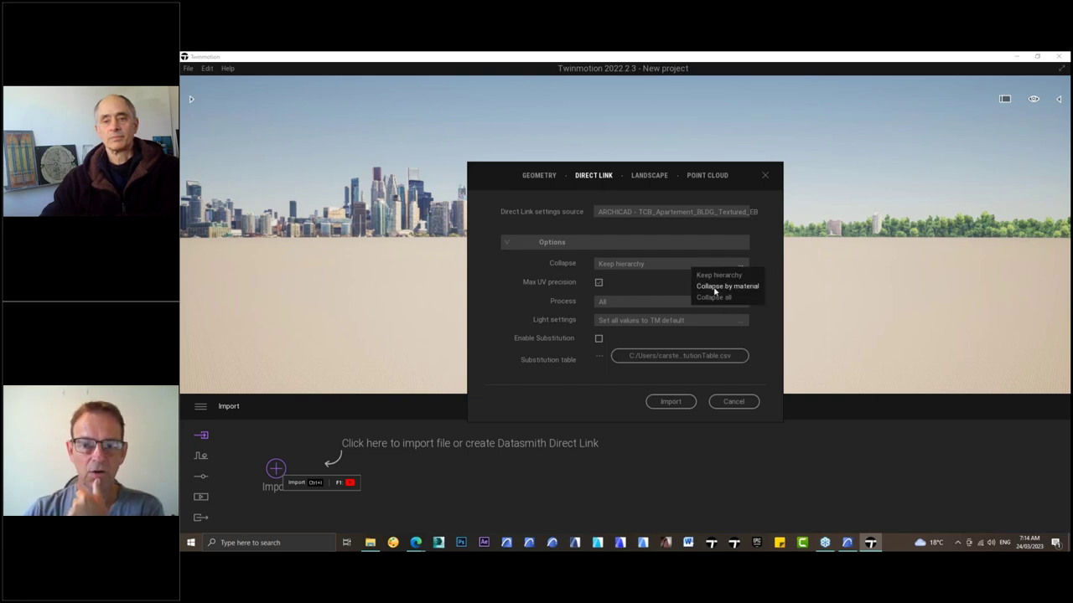
pyautogui.click(715, 286)
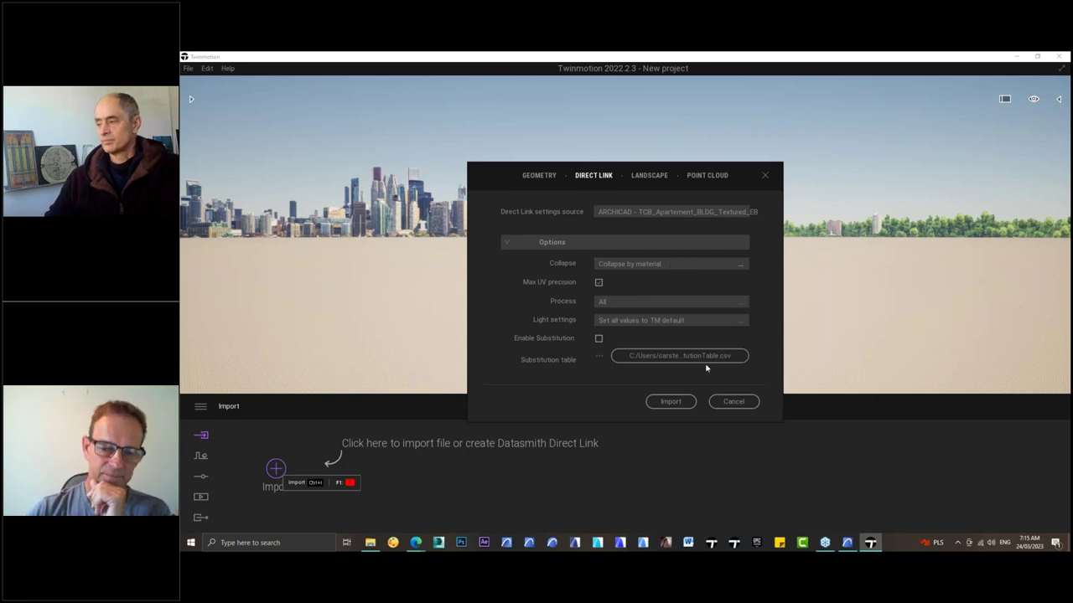
pyautogui.click(670, 402)
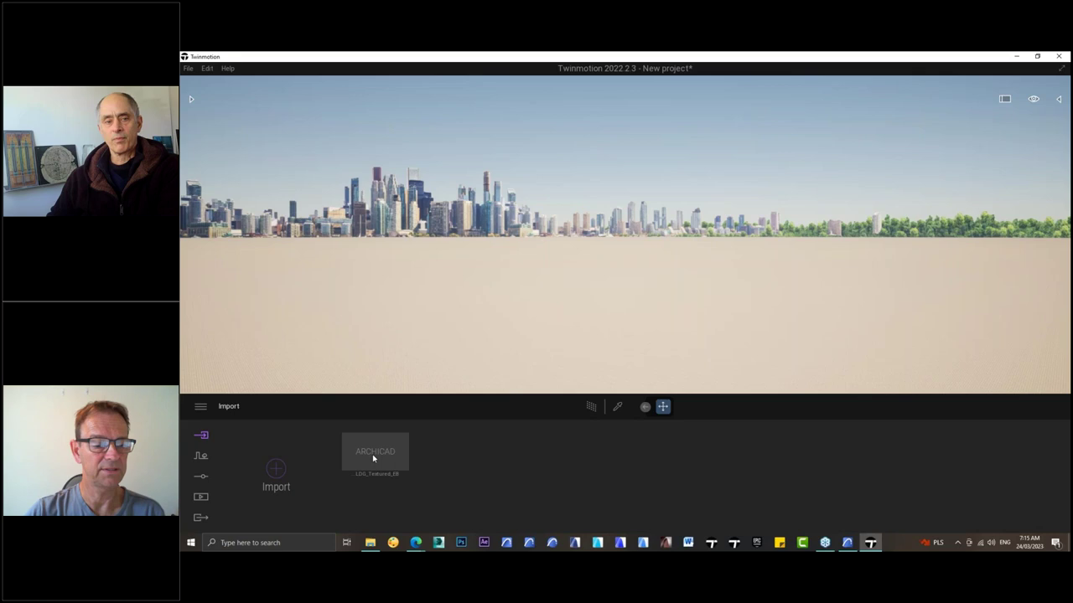
pyautogui.click(847, 542)
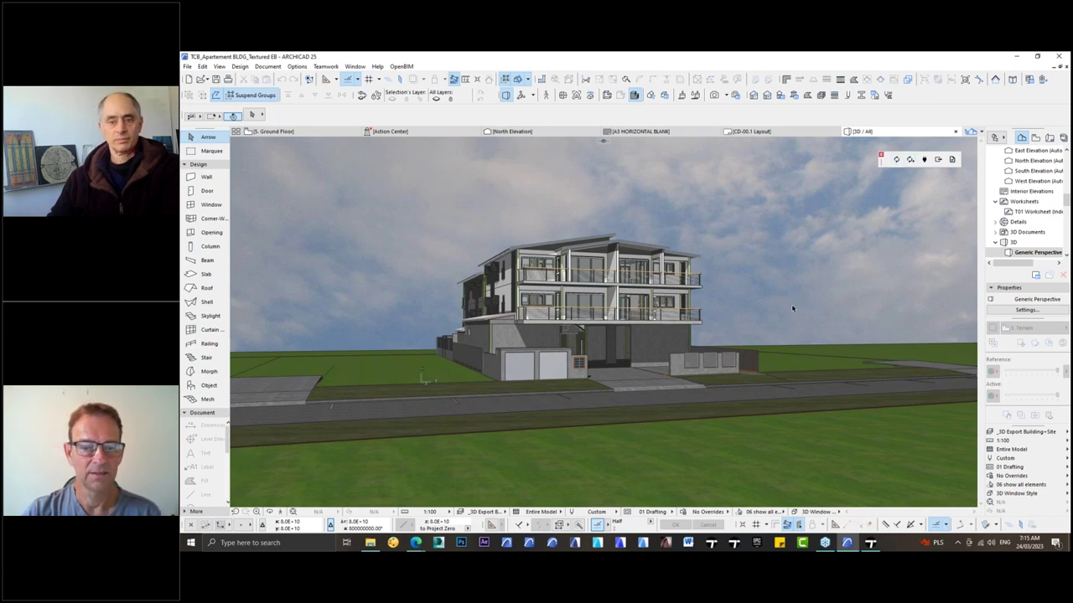
pyautogui.click(871, 544)
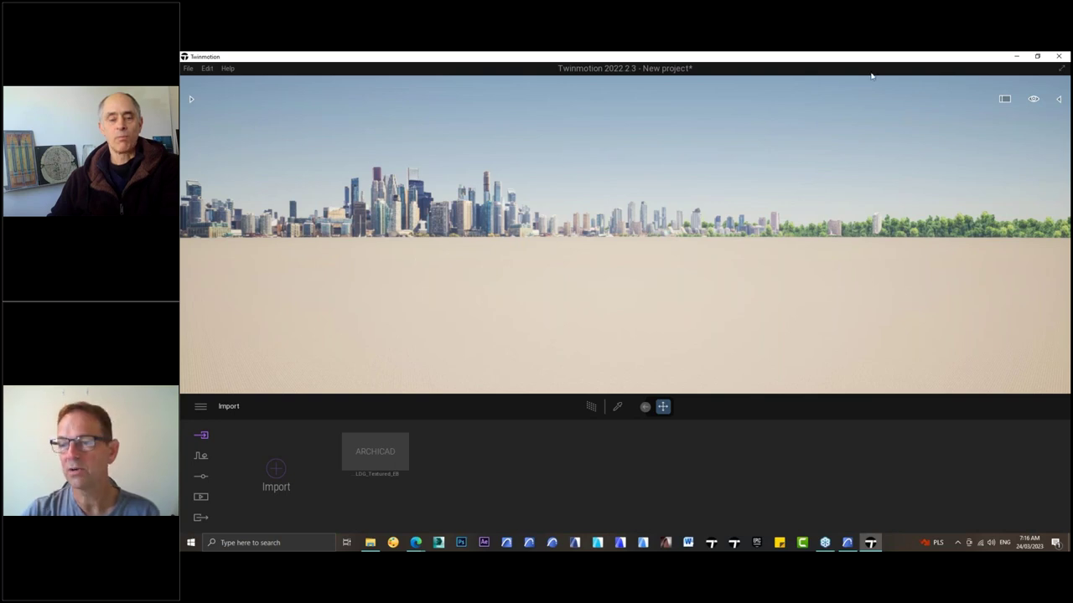
# - Show the scene graph and zoom to the imported TCB_Apartement_BLDG_Textured model
pyautogui.click(1059, 101)
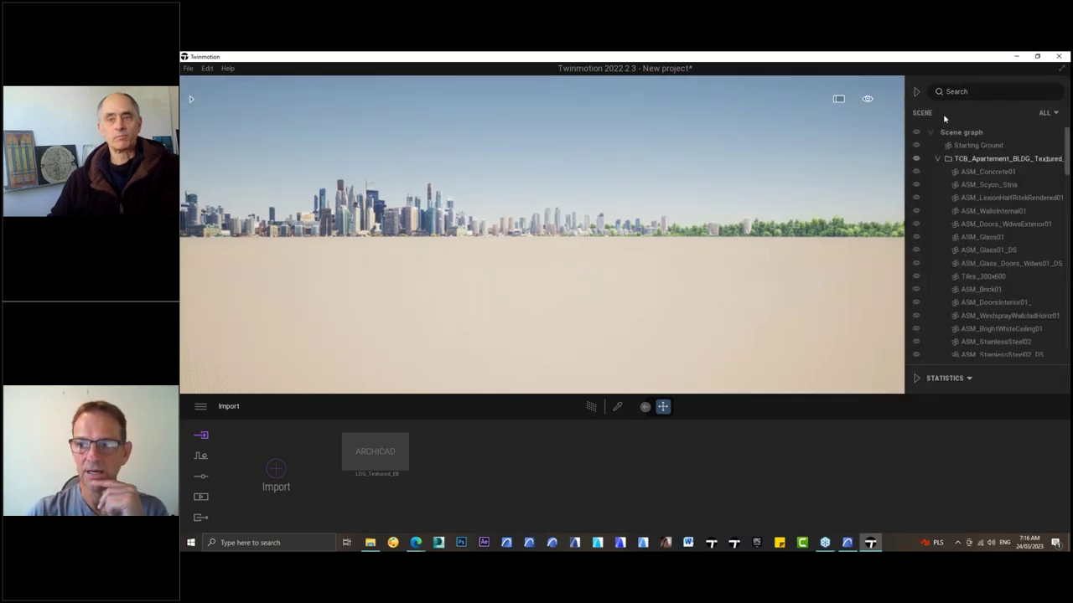
pyautogui.click(980, 160)
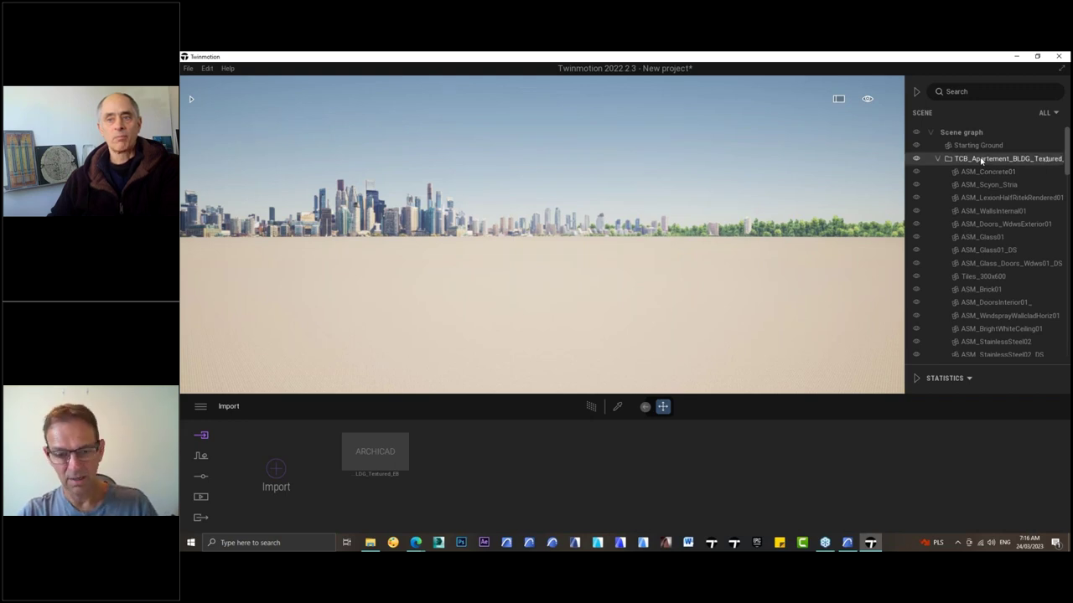
pyautogui.doubleClick(993, 160)
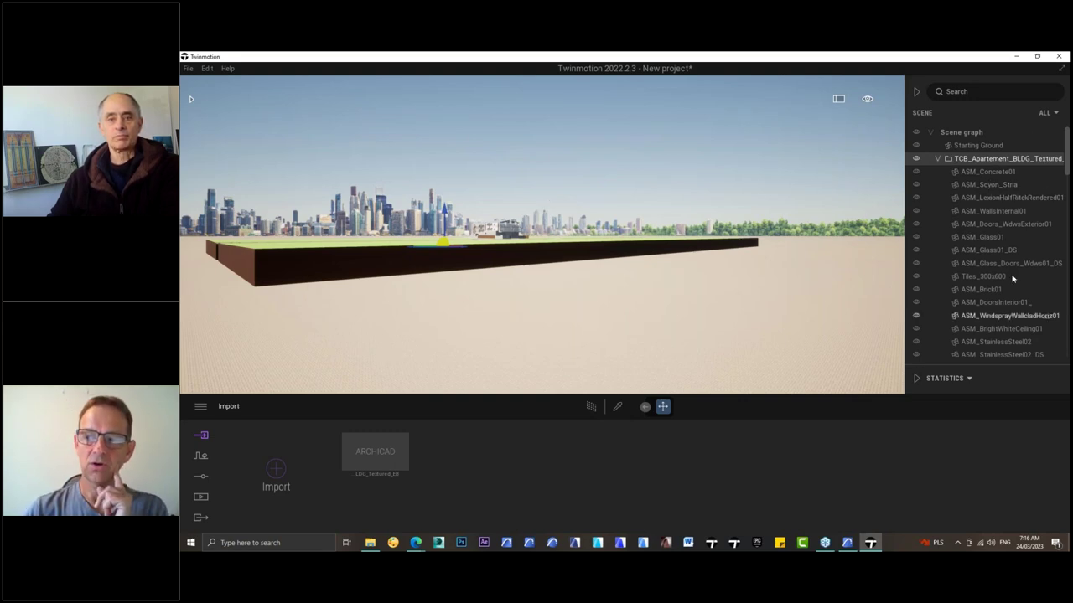
# - Zoom to the ASM_Glass01 object in the scene graph and bring the building's street front into view
pyautogui.click(982, 237)
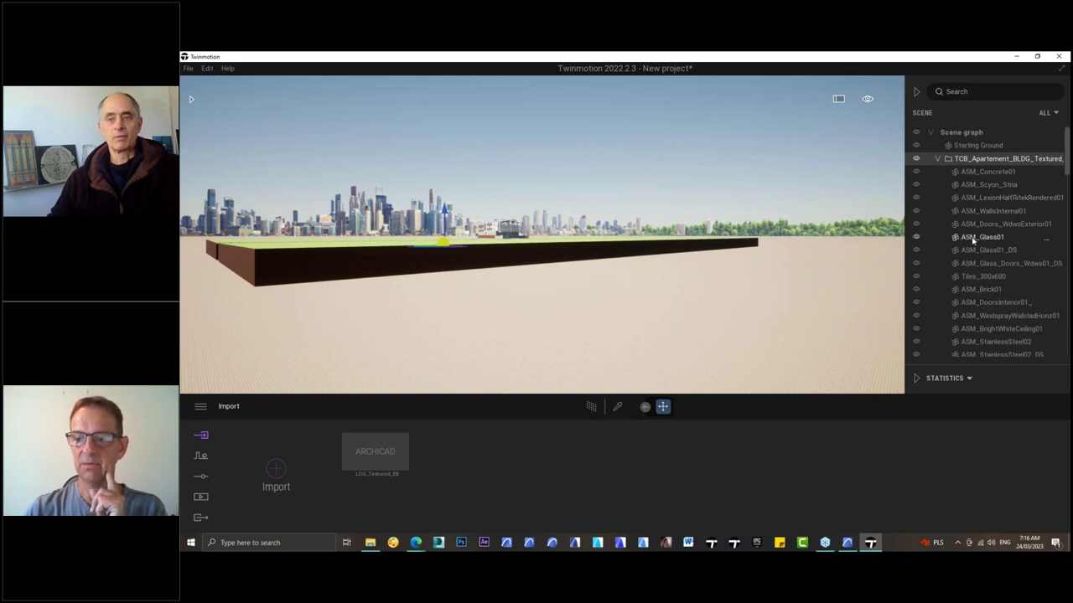
pyautogui.doubleClick(972, 239)
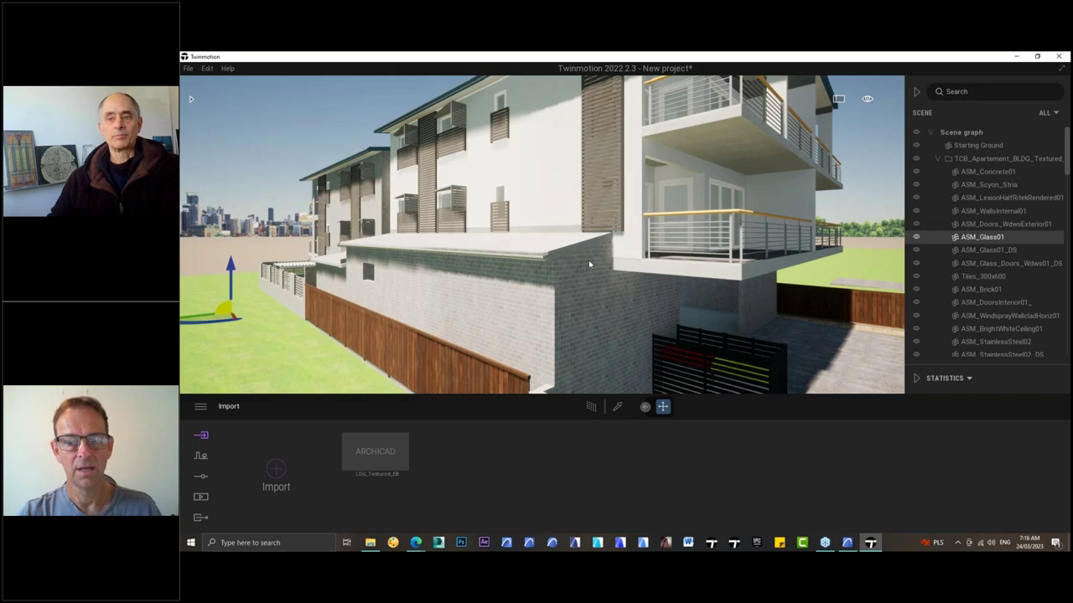
pyautogui.scroll(-3, 590, 264)
pyautogui.keyDown('shift'); pyautogui.moveTo(589, 264); pyautogui.dragTo(411, 264, button='middle'); pyautogui.keyUp('shift')
pyautogui.moveTo(790, 305); pyautogui.dragTo(752, 310, button='middle')
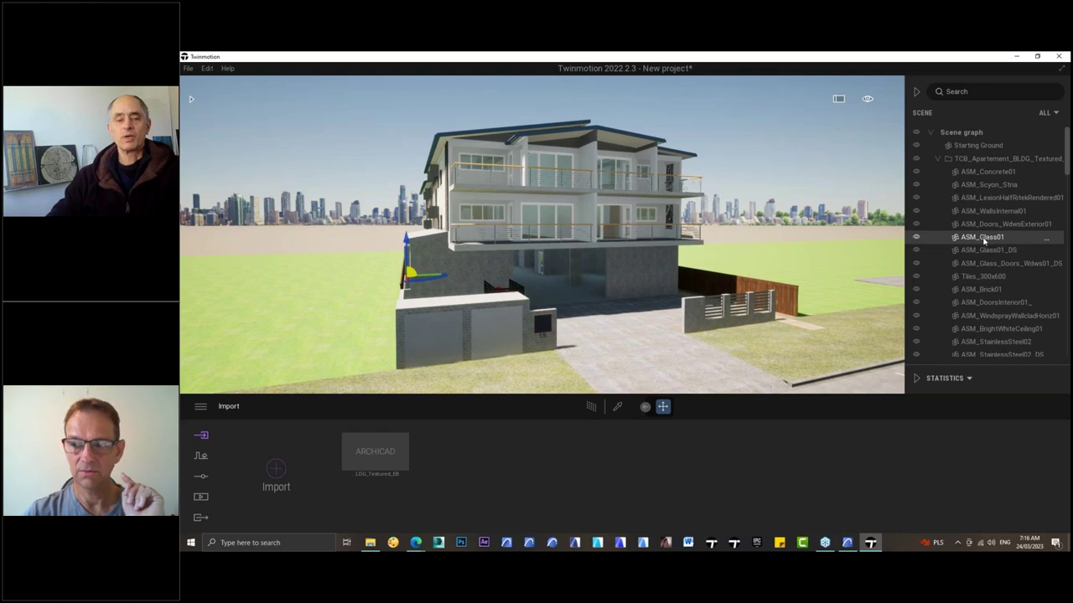
pyautogui.rightClick(984, 242)
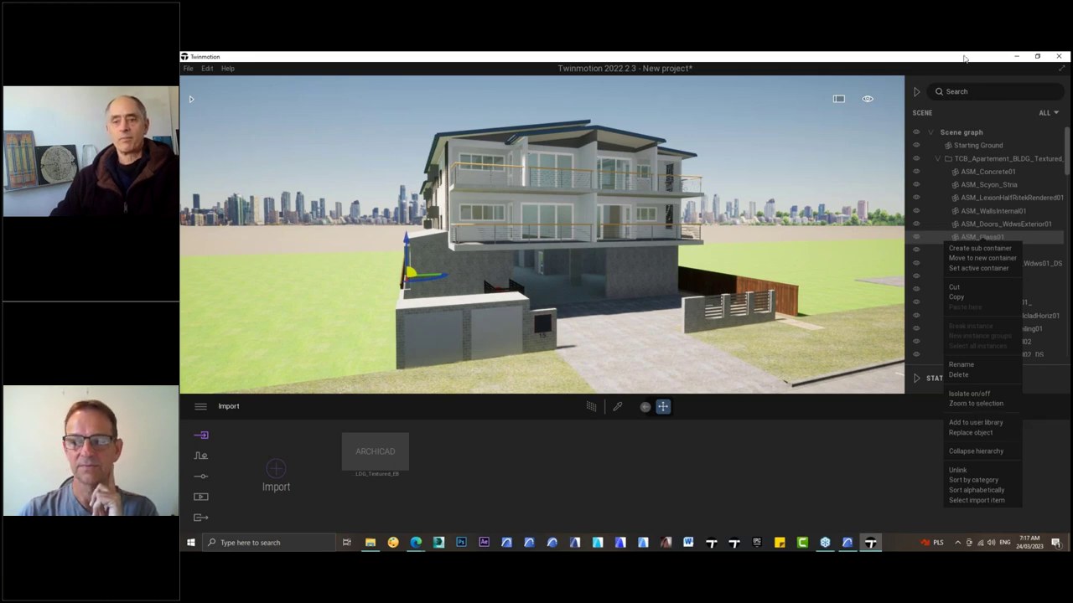
pyautogui.click(936, 71)
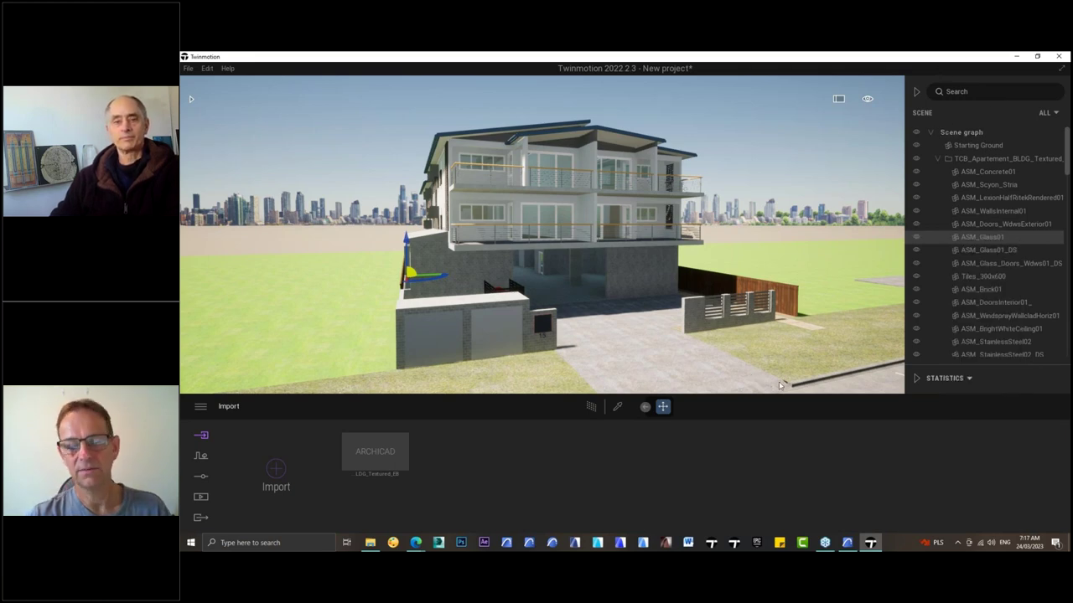
# - Switch to Archicad, set the 3D window's layer combination to _3D Export Building+Site+Furniture and synchronise the model with Direct Link
pyautogui.click(847, 543)
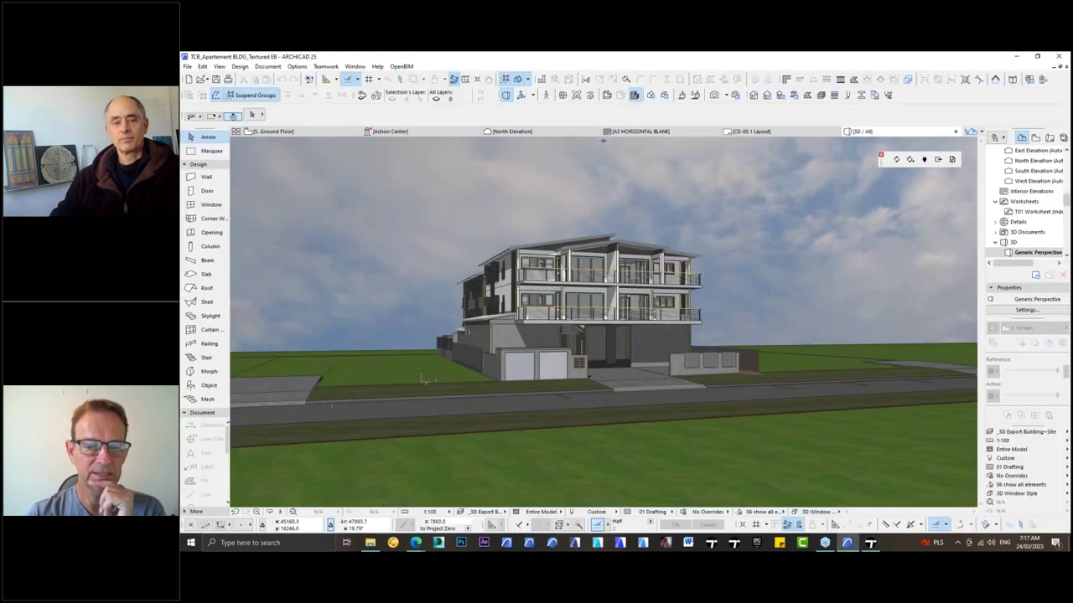
pyautogui.scroll(3, 610, 342)
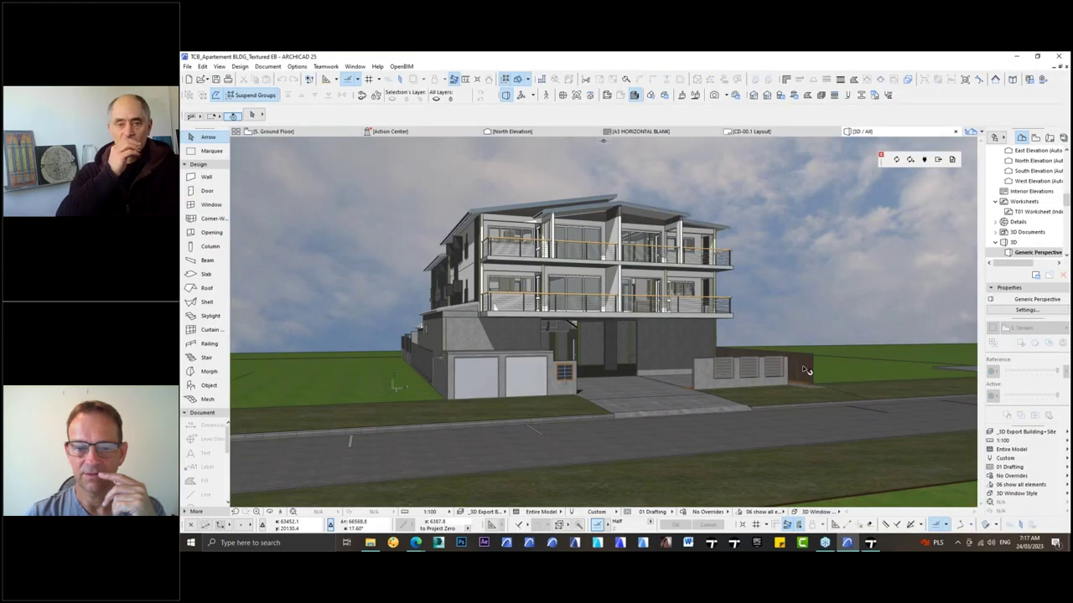
pyautogui.keyDown('shift'); pyautogui.moveTo(708, 335); pyautogui.dragTo(928, 361, button='middle'); pyautogui.keyUp('shift')
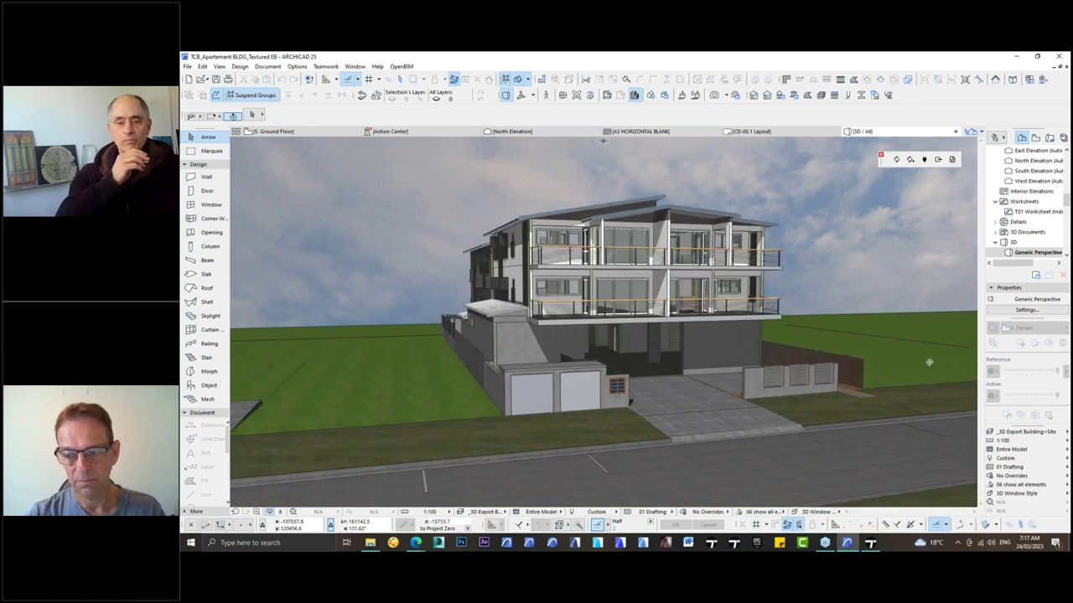
pyautogui.click(1026, 432)
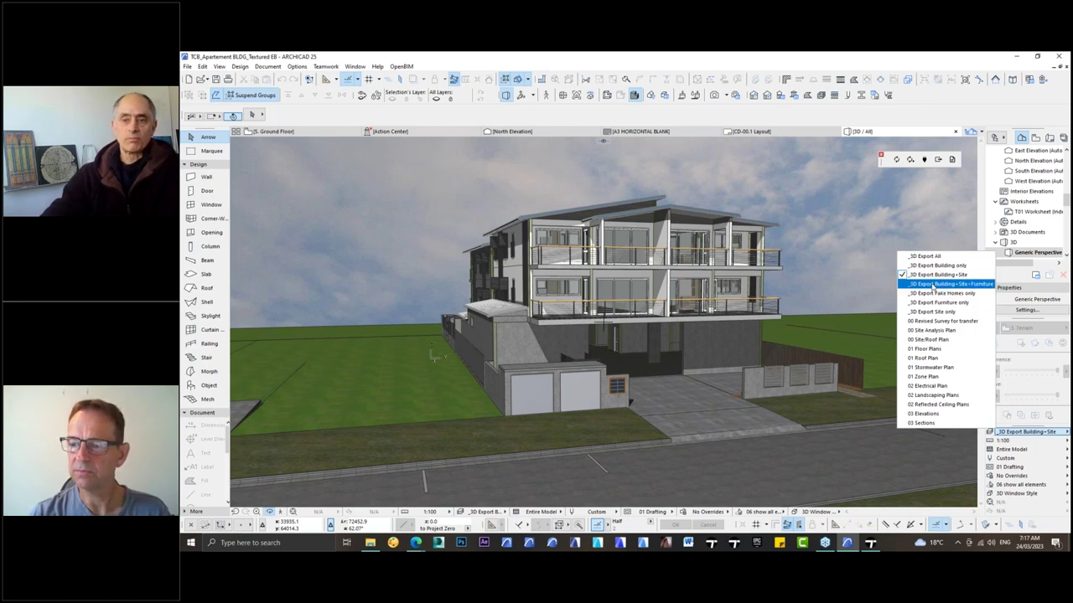
pyautogui.click(932, 284)
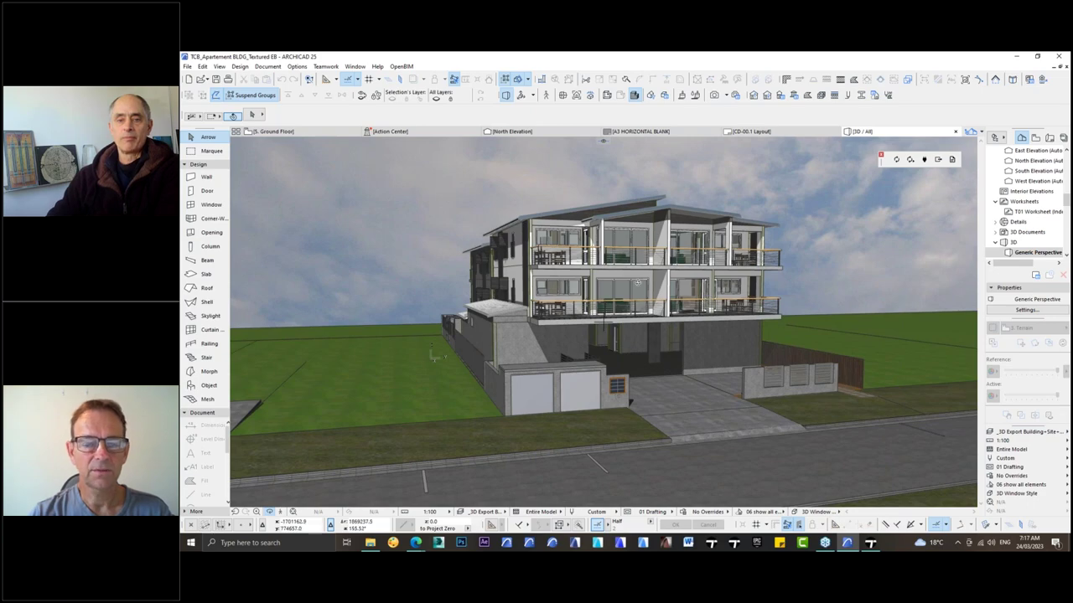
pyautogui.scroll(5, 638, 282)
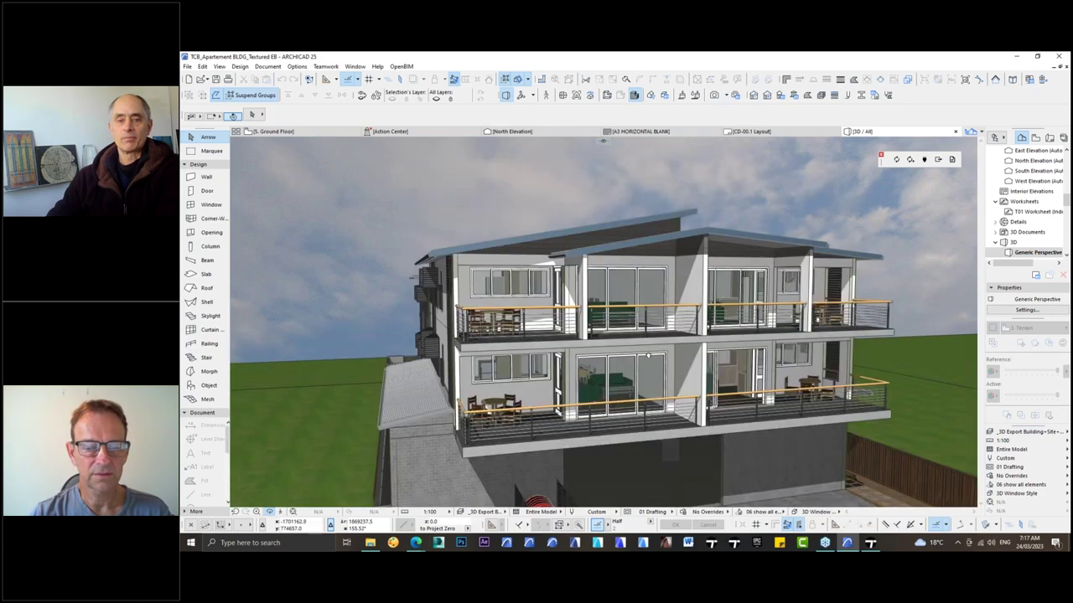
pyautogui.moveTo(648, 331); pyautogui.dragTo(650, 261, button='middle')
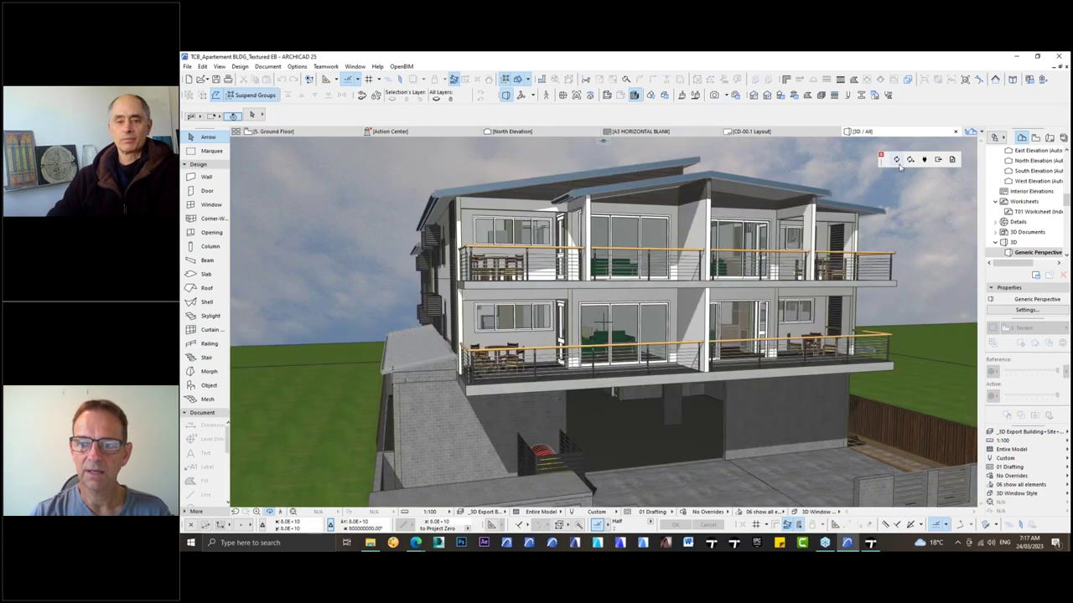
# - Switch to Twinmotion and examine the updated building's balconies and interiors for the added furniture
pyautogui.click(872, 544)
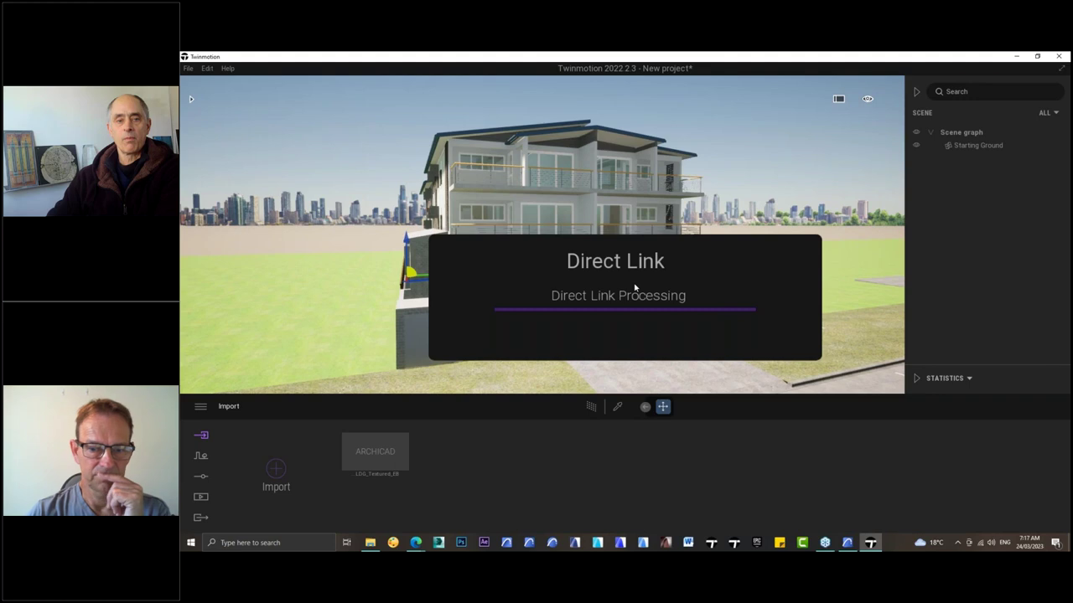
pyautogui.moveTo(479, 247); pyautogui.dragTo(479, 313, button='middle')
pyautogui.scroll(2, 479, 313)
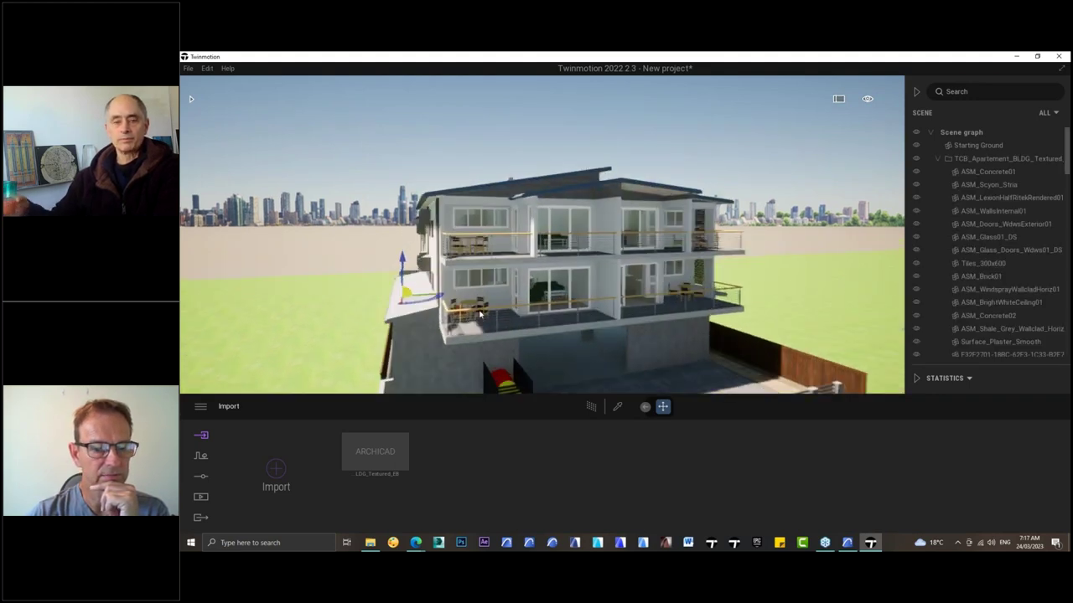
pyautogui.scroll(4, 479, 314)
pyautogui.scroll(2, 532, 297)
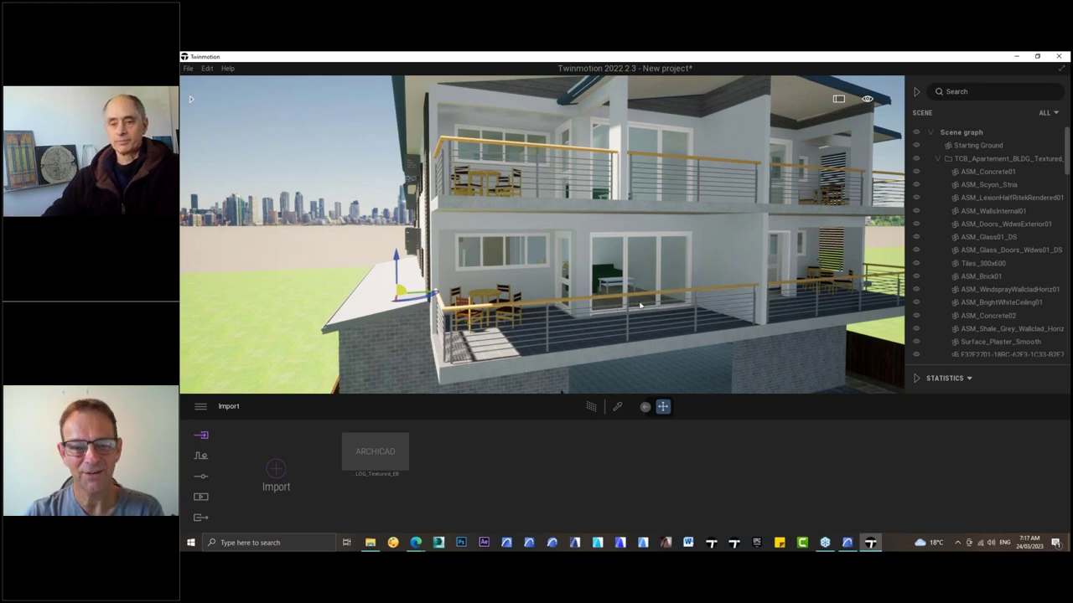
pyautogui.press('d')
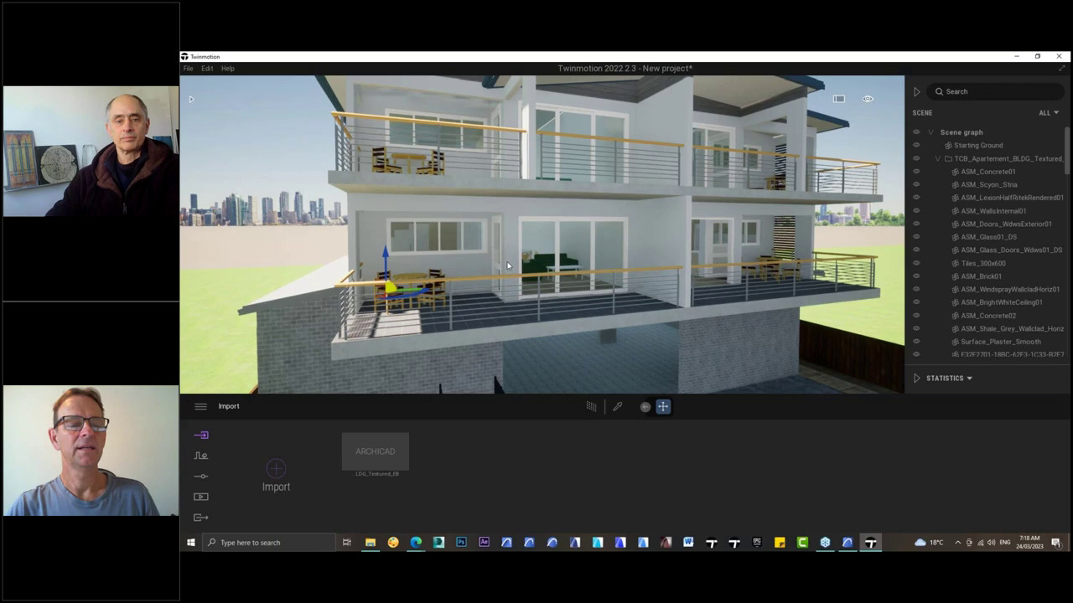
pyautogui.moveTo(479, 287); pyautogui.dragTo(467, 343, button='middle')
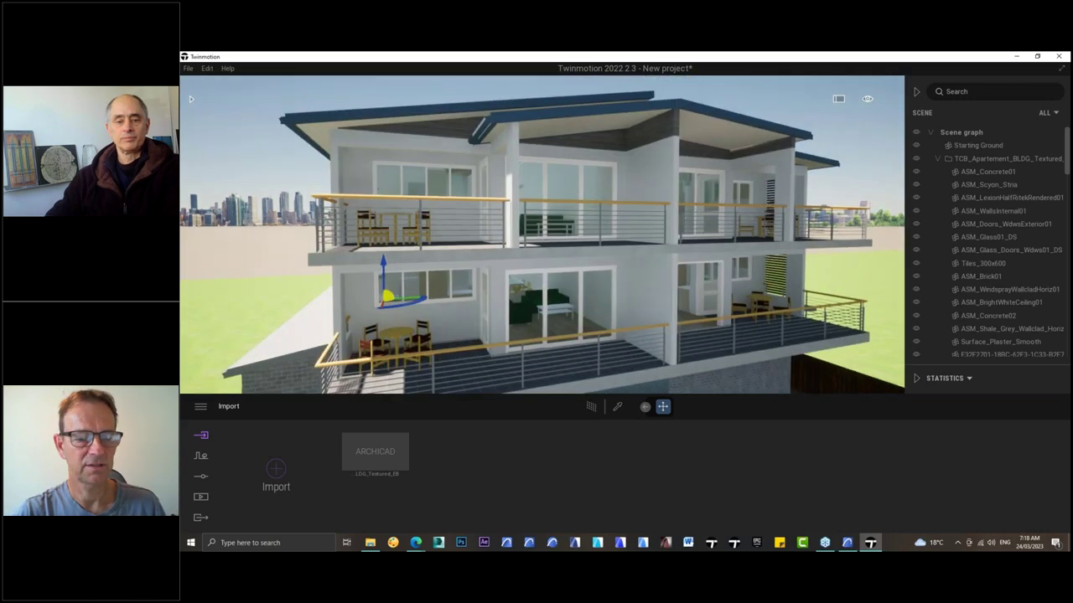
# - Bring the lower balcony's dining set into view and open the Home objects category in the asset library
pyautogui.keyDown('shift'); pyautogui.moveTo(479, 287); pyautogui.dragTo(505, 244, button='middle'); pyautogui.keyUp('shift')
pyautogui.scroll(4, 474, 270)
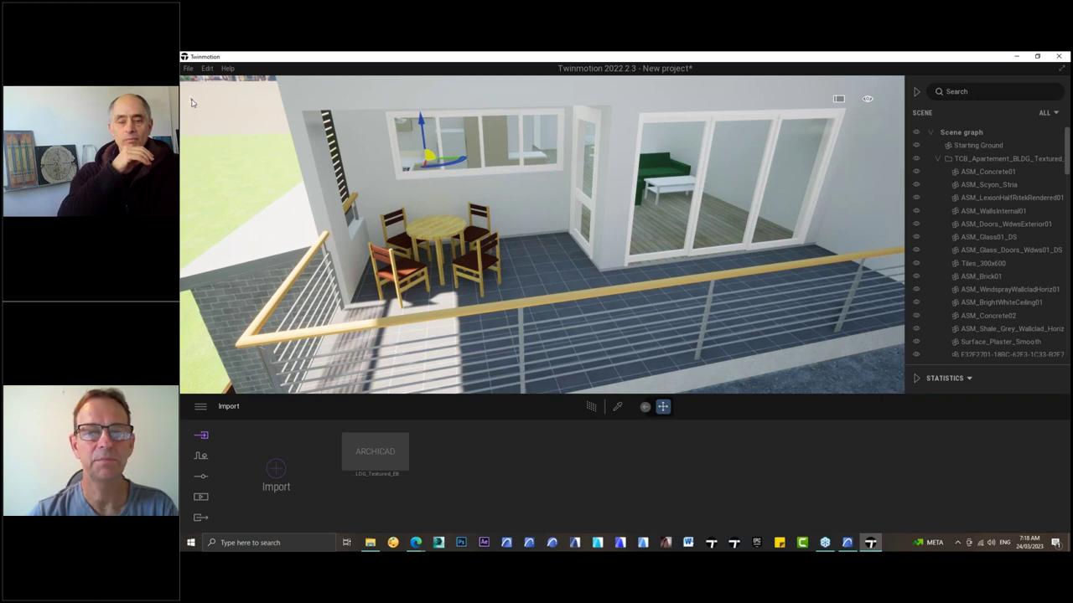
pyautogui.click(192, 99)
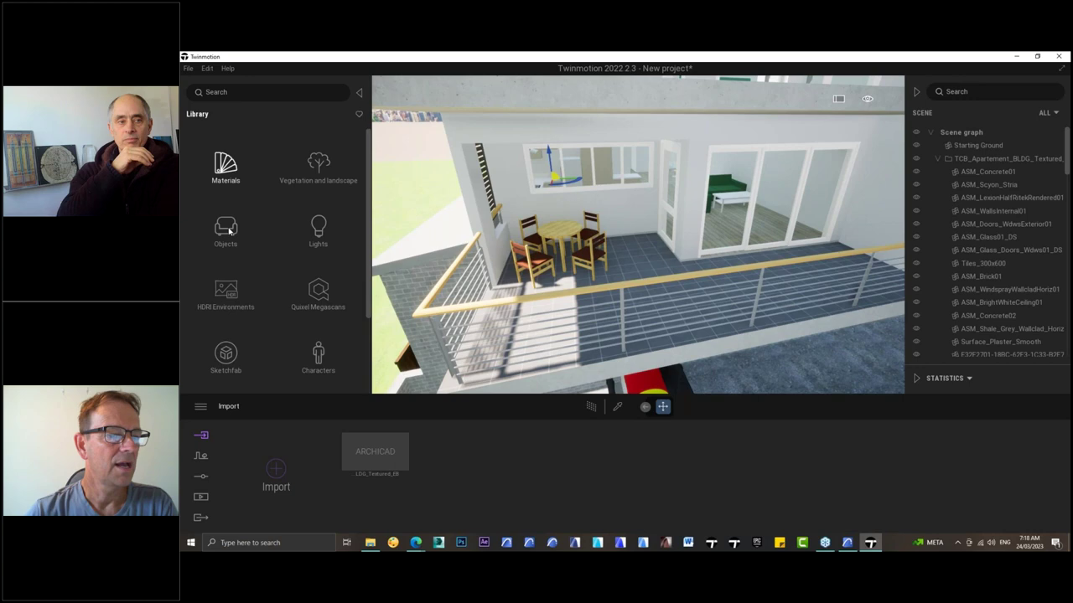
pyautogui.click(228, 231)
pyautogui.click(228, 168)
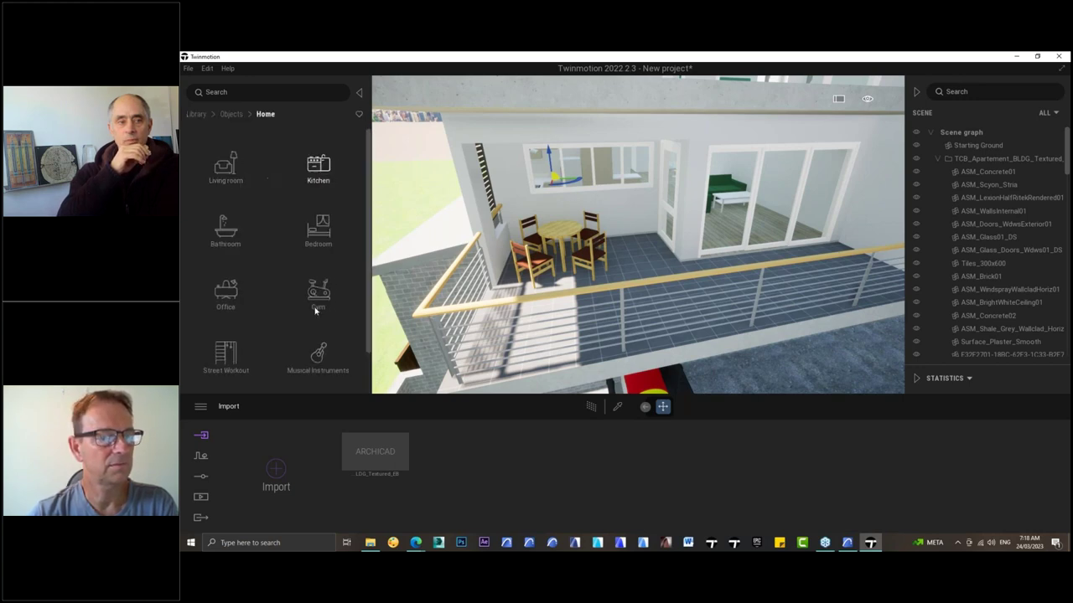
pyautogui.scroll(-1, 283, 337)
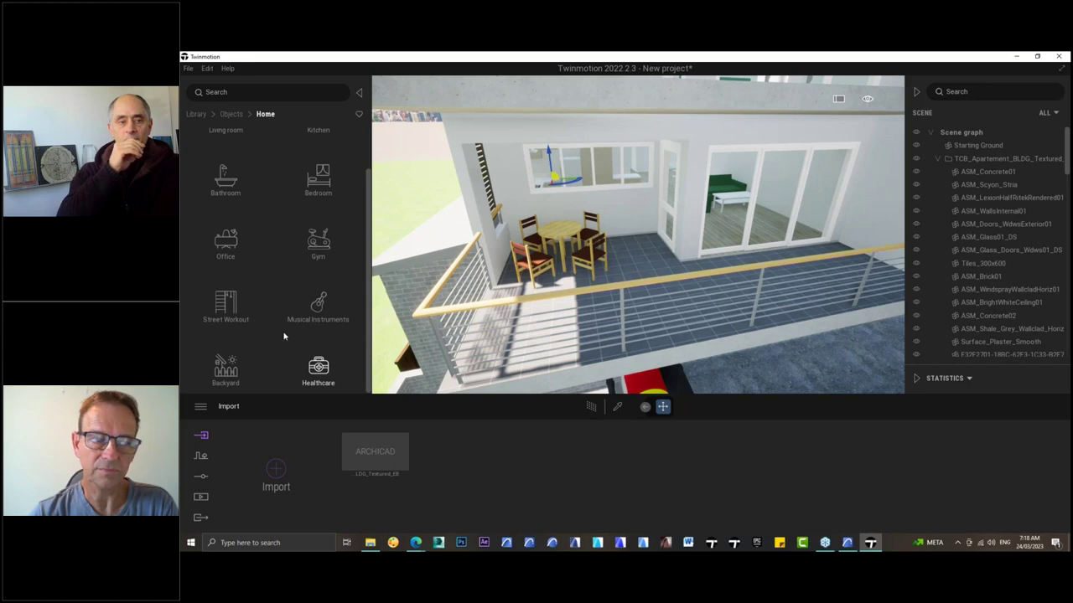
pyautogui.scroll(1, 285, 338)
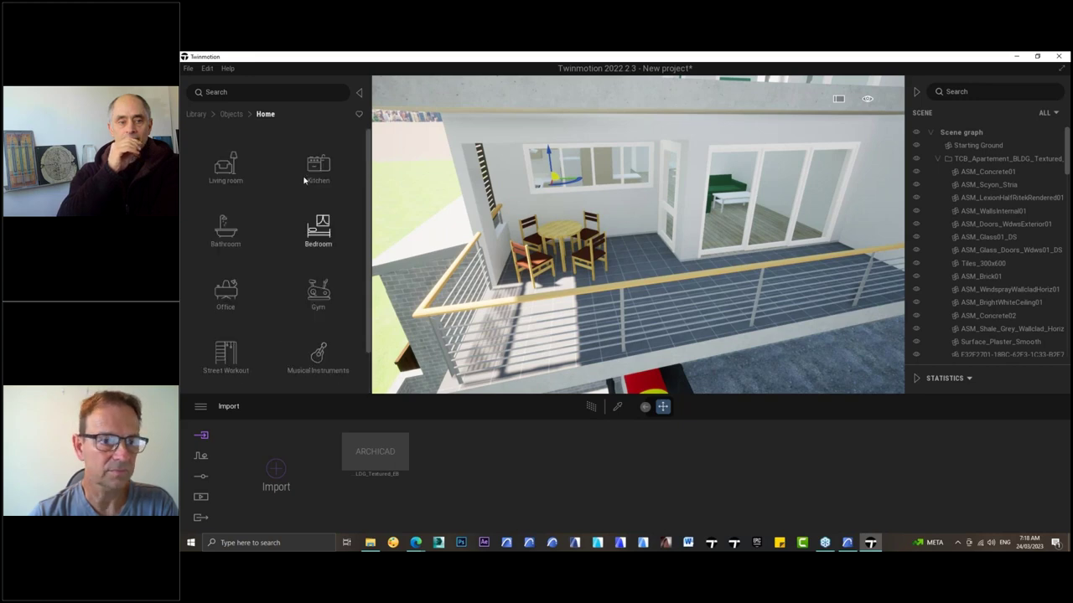
# - Browse the living room chairs in the asset library
pyautogui.click(227, 166)
pyautogui.click(227, 166)
pyautogui.scroll(-2, 319, 201)
pyautogui.scroll(-10, 369, 174)
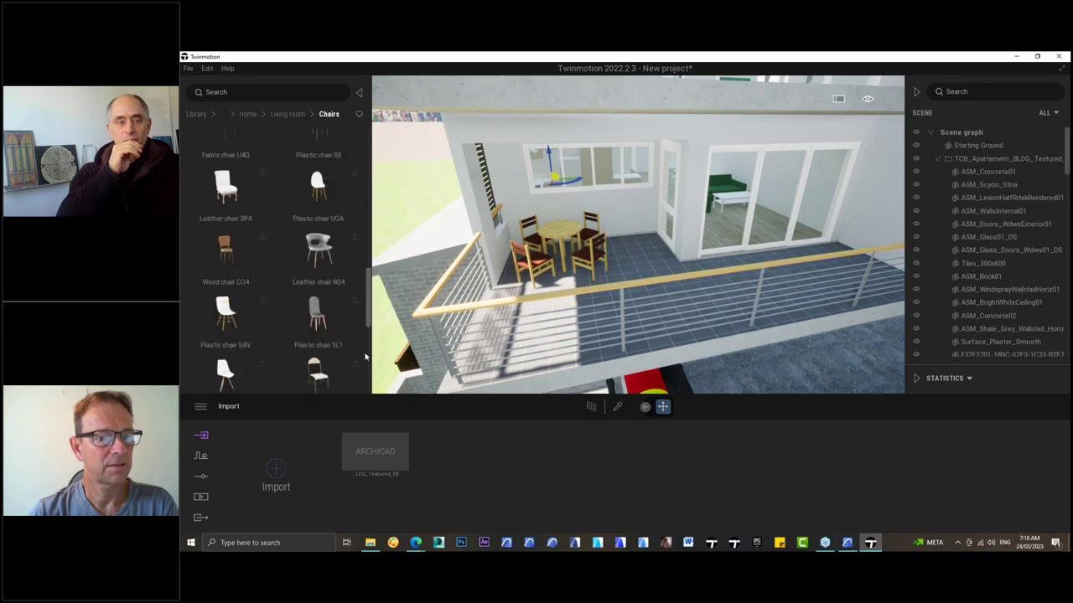
pyautogui.scroll(10, 370, 153)
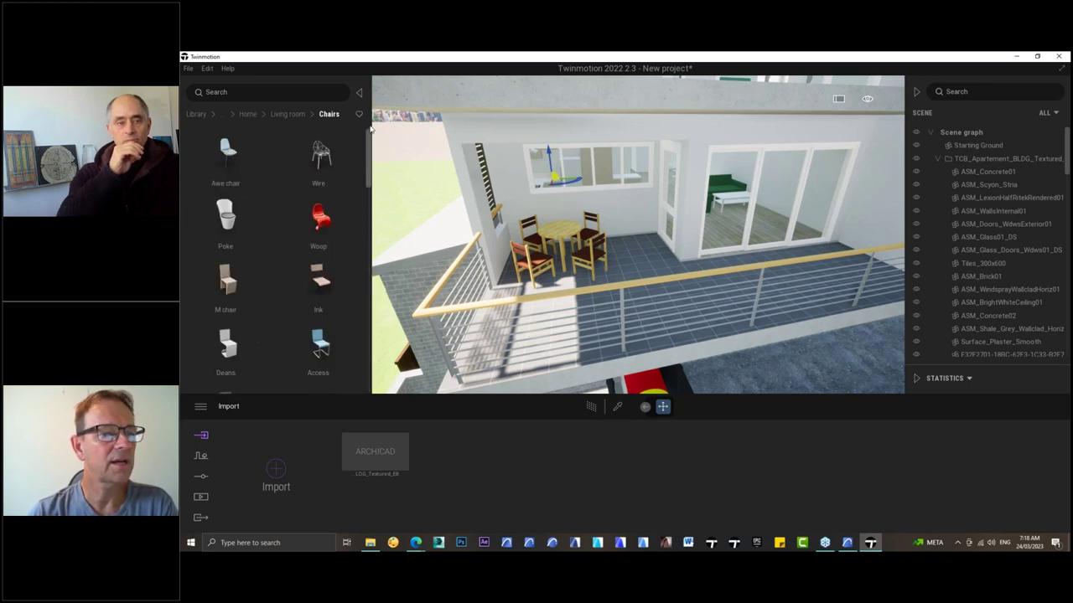
# - Place the Zone table set from the living room tables on the lower balcony beside the imported dining set
pyautogui.click(288, 114)
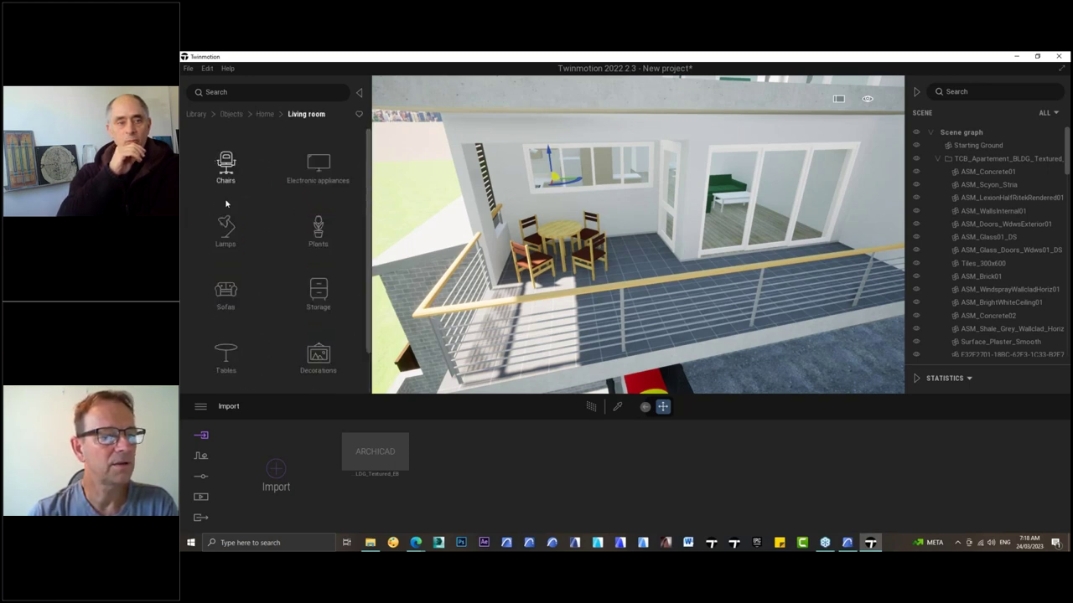
pyautogui.scroll(-1, 285, 302)
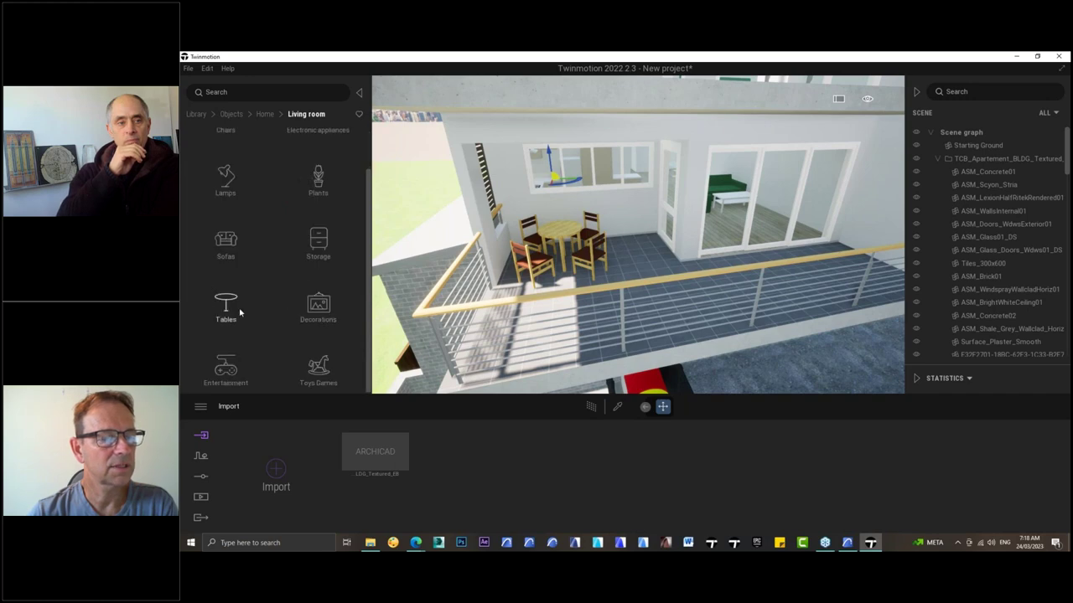
pyautogui.click(225, 304)
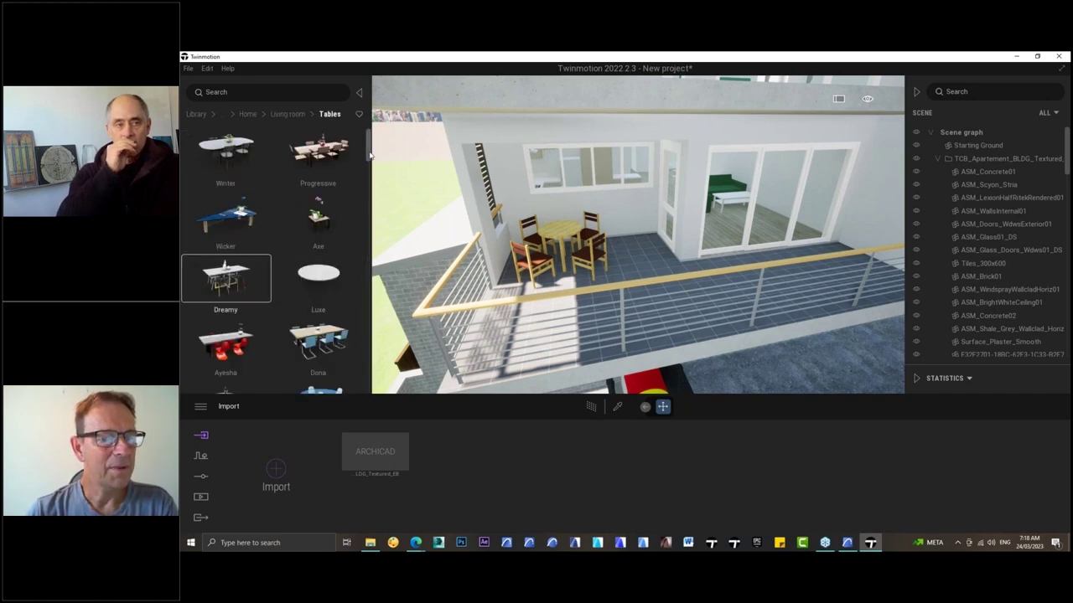
pyautogui.scroll(-3, 368, 159)
pyautogui.scroll(2, 368, 159)
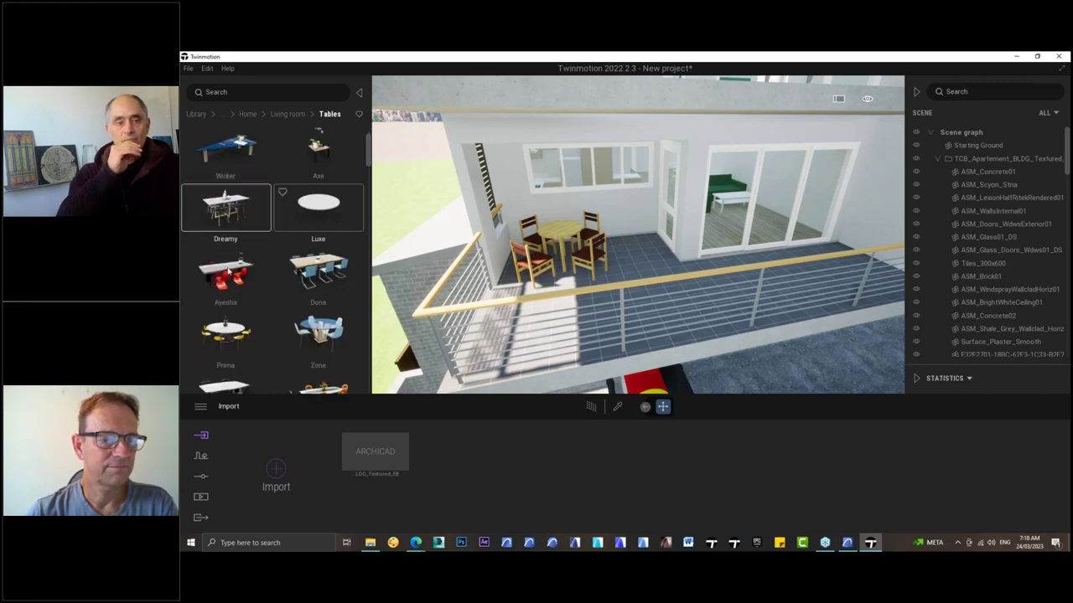
pyautogui.moveTo(314, 337); pyautogui.dragTo(536, 250)
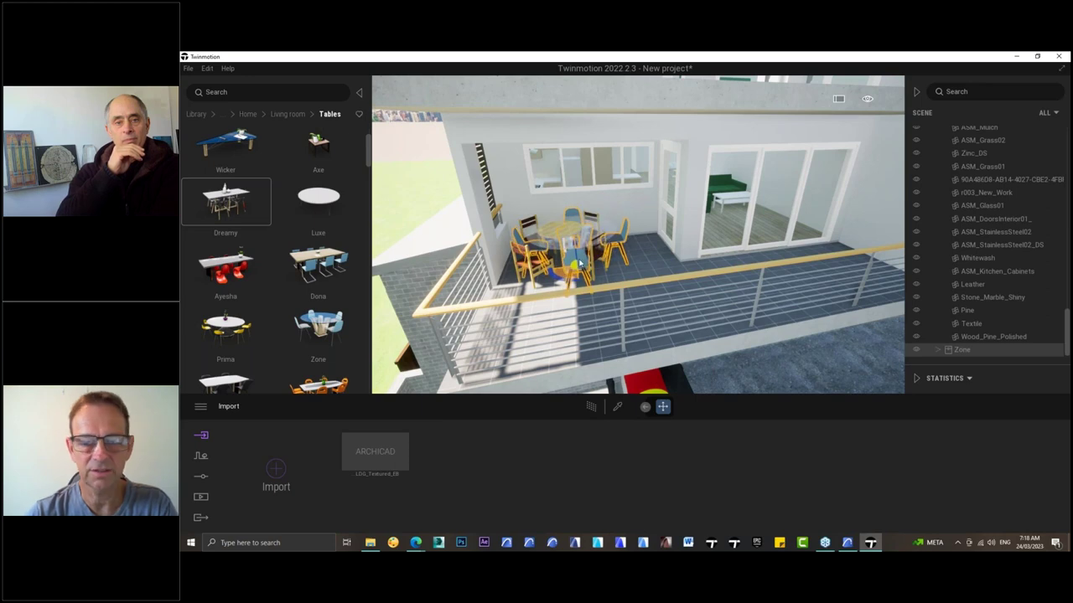
# - View the building's front with the placed table, check the model in Archicad and return to Twinmotion
pyautogui.scroll(-5, 795, 374)
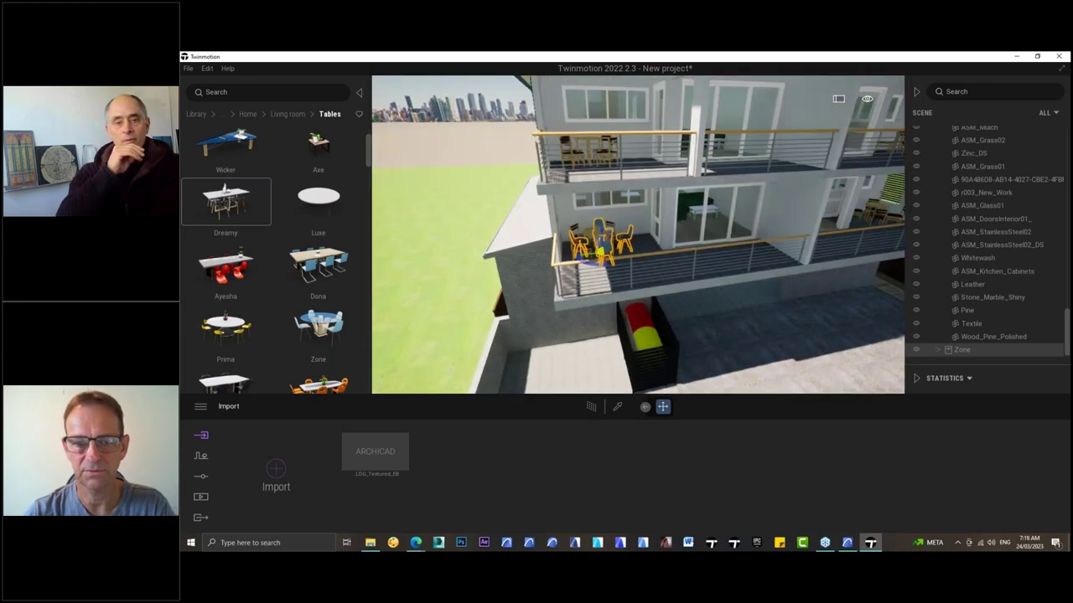
pyautogui.moveTo(796, 374); pyautogui.dragTo(947, 479, button='right')
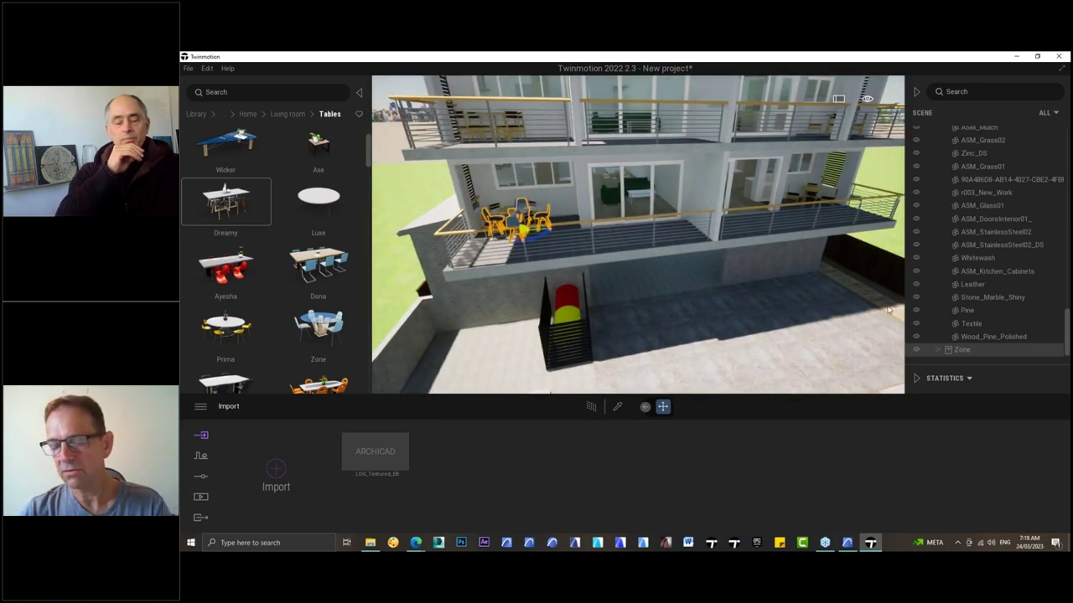
pyautogui.click(847, 543)
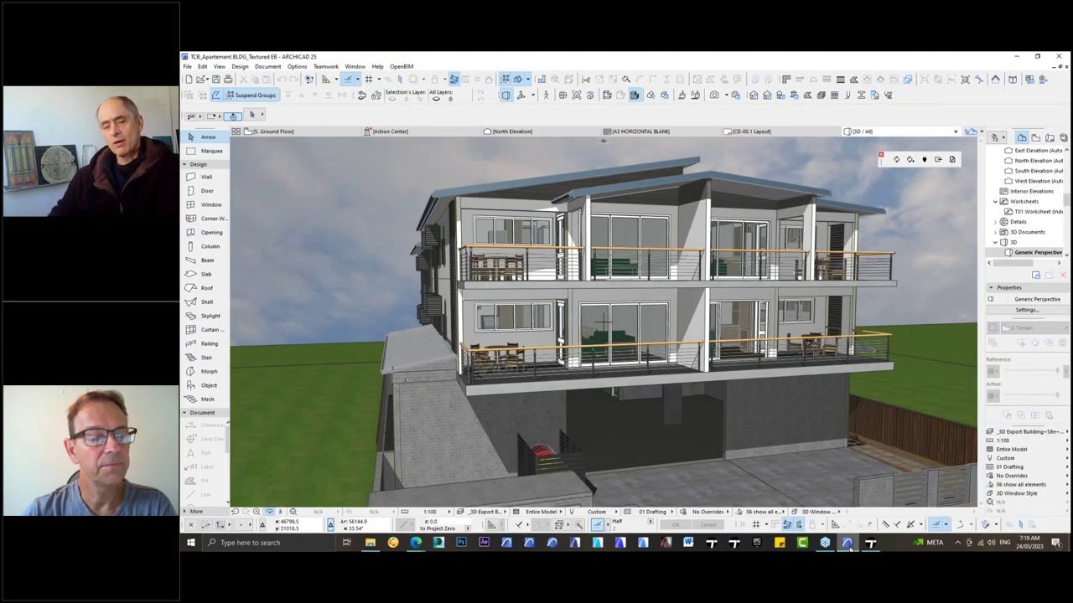
pyautogui.click(849, 543)
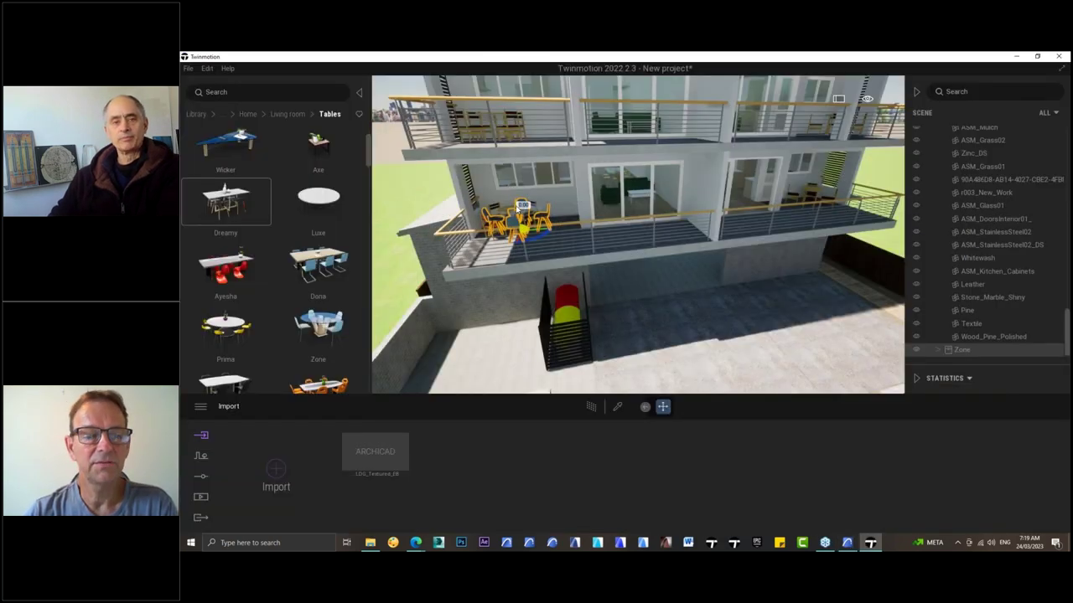
# - Get close to the overlapping dining sets on the lower balcony and select the imported Wood_Pine_Polished object
pyautogui.scroll(3, 517, 209)
pyautogui.moveTo(517, 209); pyautogui.dragTo(612, 260, button='right')
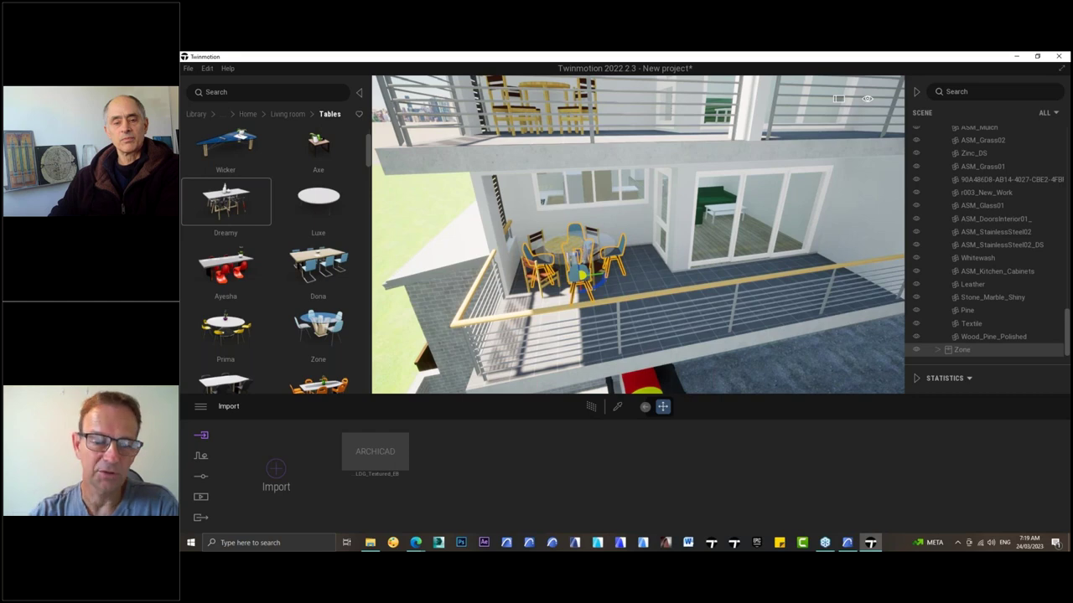
pyautogui.scroll(3, 534, 276)
pyautogui.scroll(3, 534, 276)
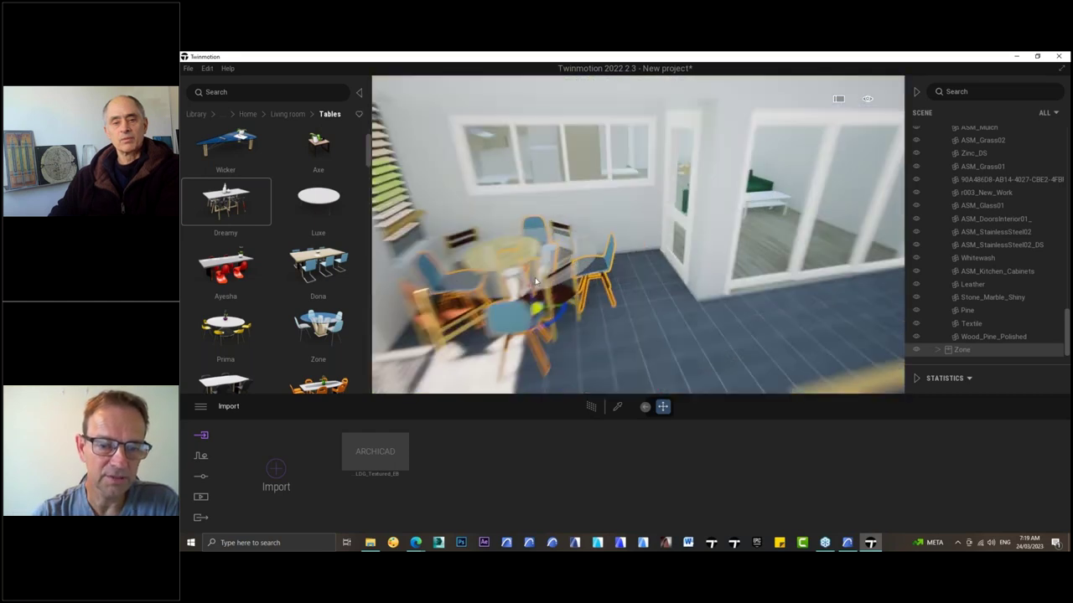
pyautogui.moveTo(535, 276); pyautogui.dragTo(540, 336, button='right')
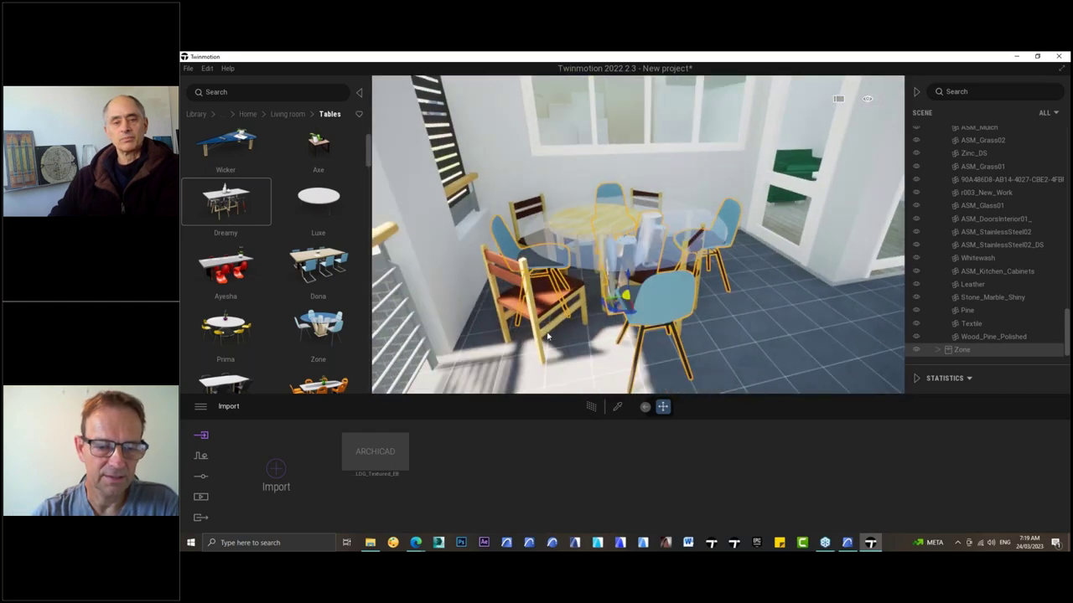
pyautogui.click(538, 335)
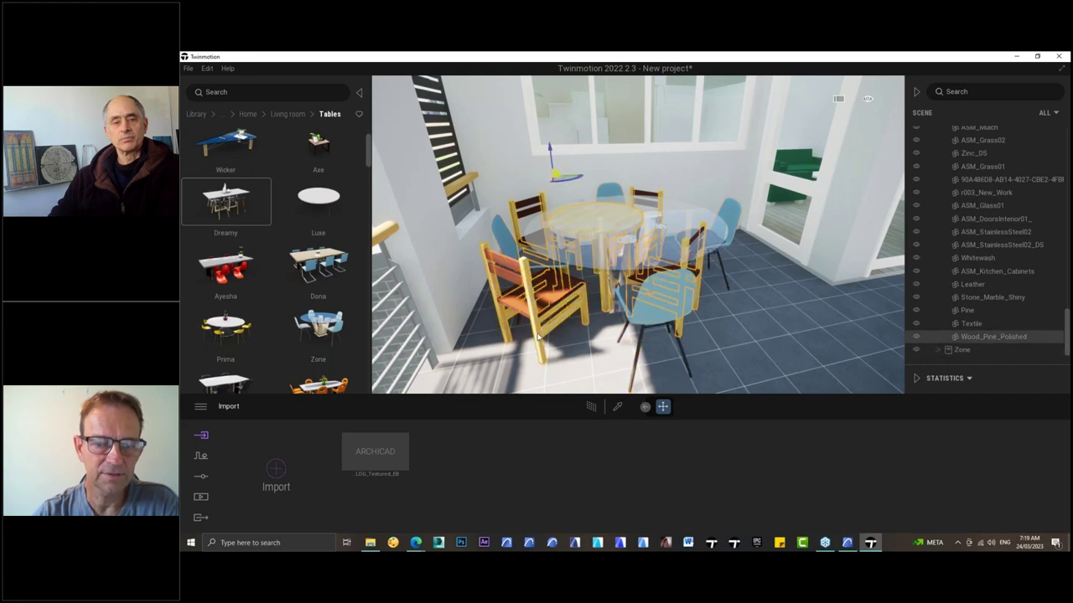
# - Try to move the Wood_Pine_Polished furniture parts away from the building and undo the move
pyautogui.scroll(-10, 523, 339)
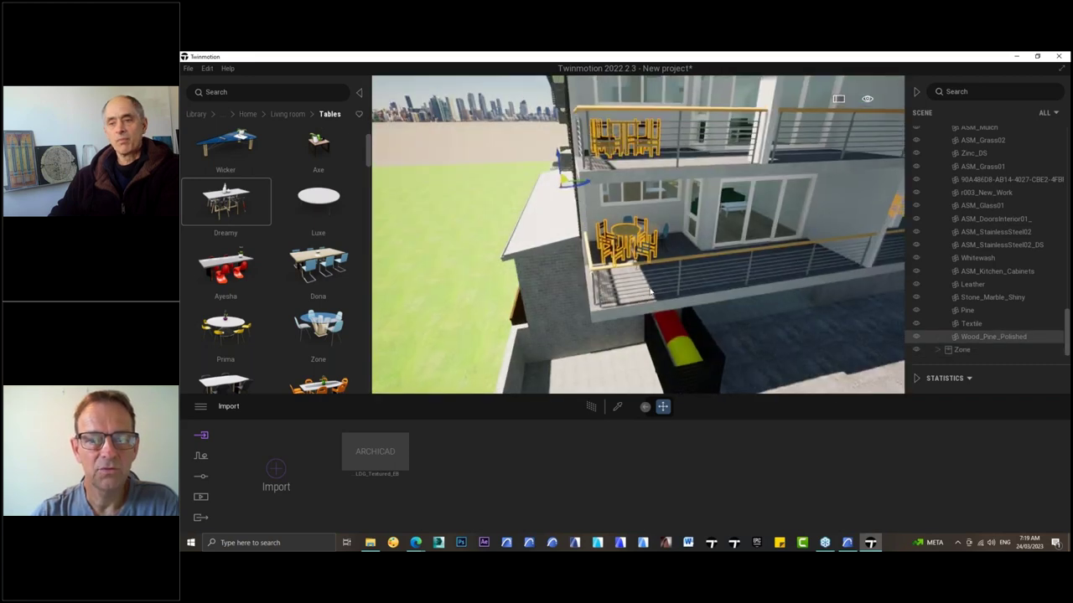
pyautogui.scroll(-2, 599, 185)
pyautogui.moveTo(563, 184); pyautogui.dragTo(522, 188)
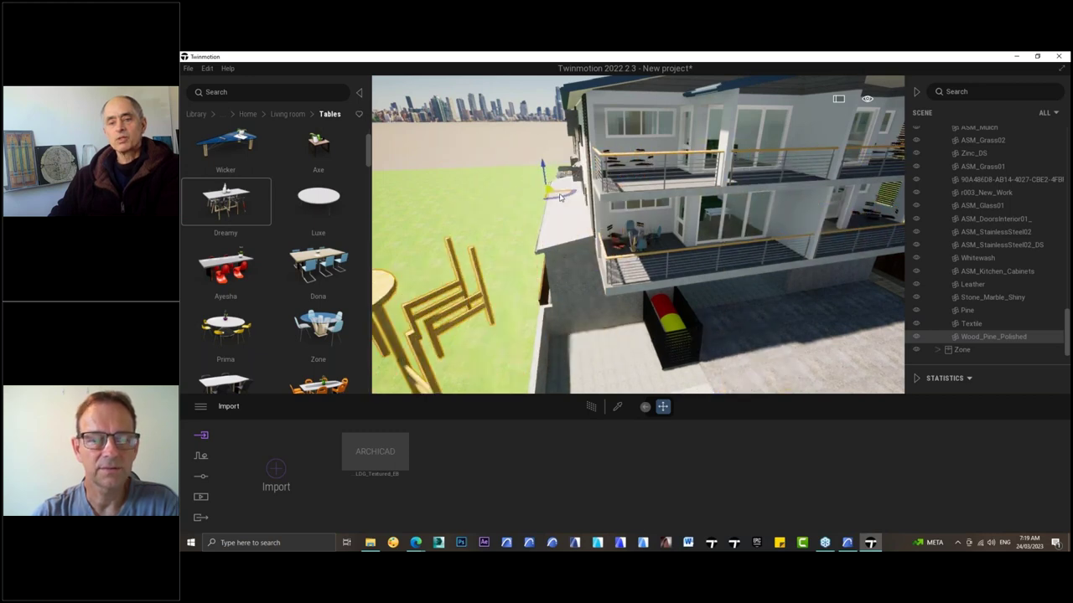
pyautogui.click(207, 67)
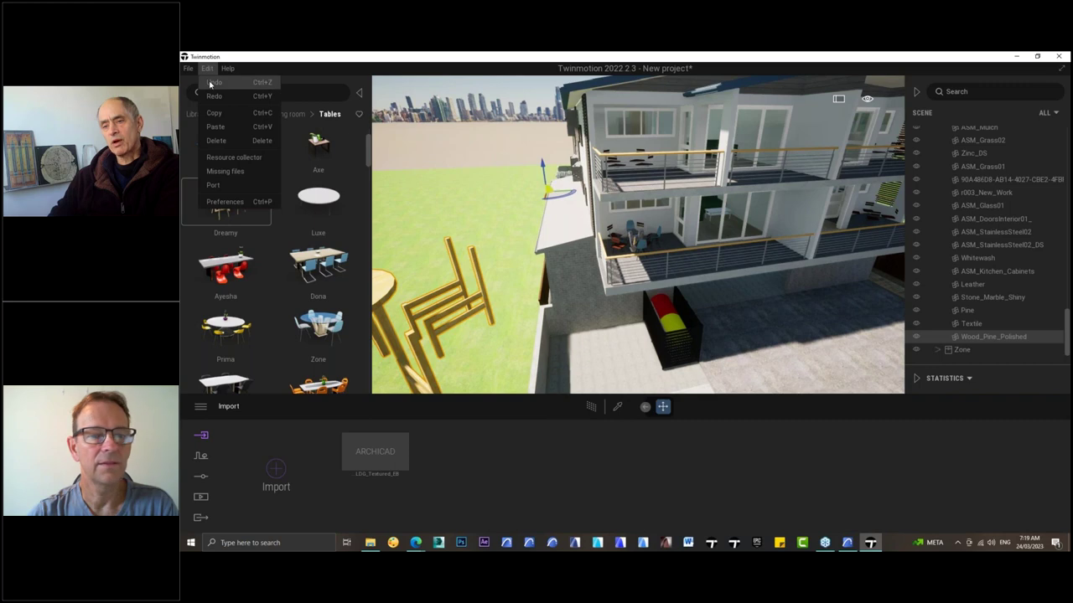
pyautogui.click(213, 82)
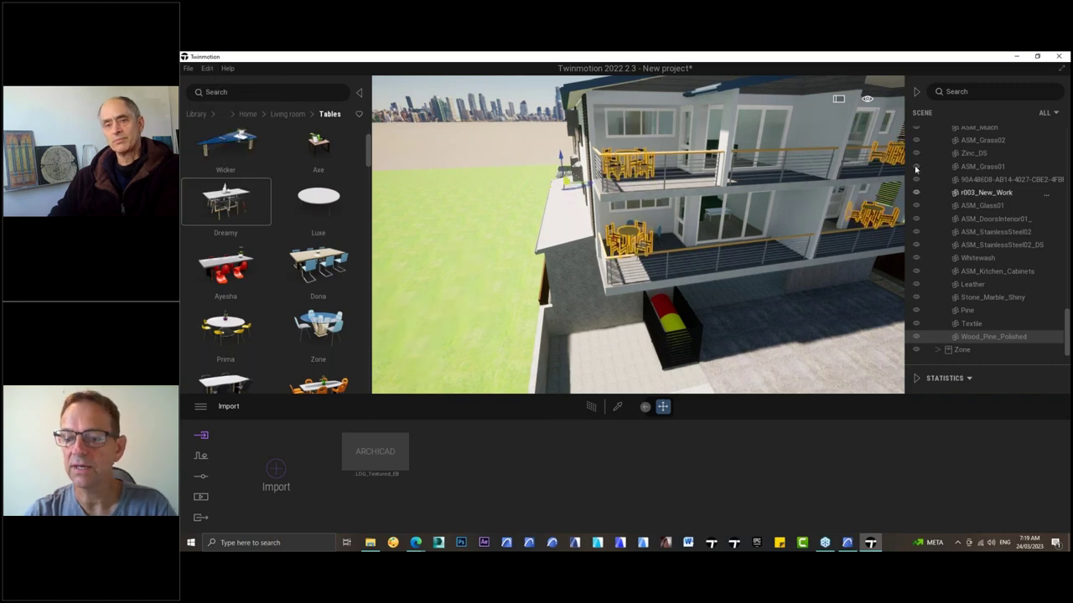
# - Hide the Wood_Pine_Polished and Leather objects in the scene graph to leave only the Zone table set on the balcony
pyautogui.click(917, 337)
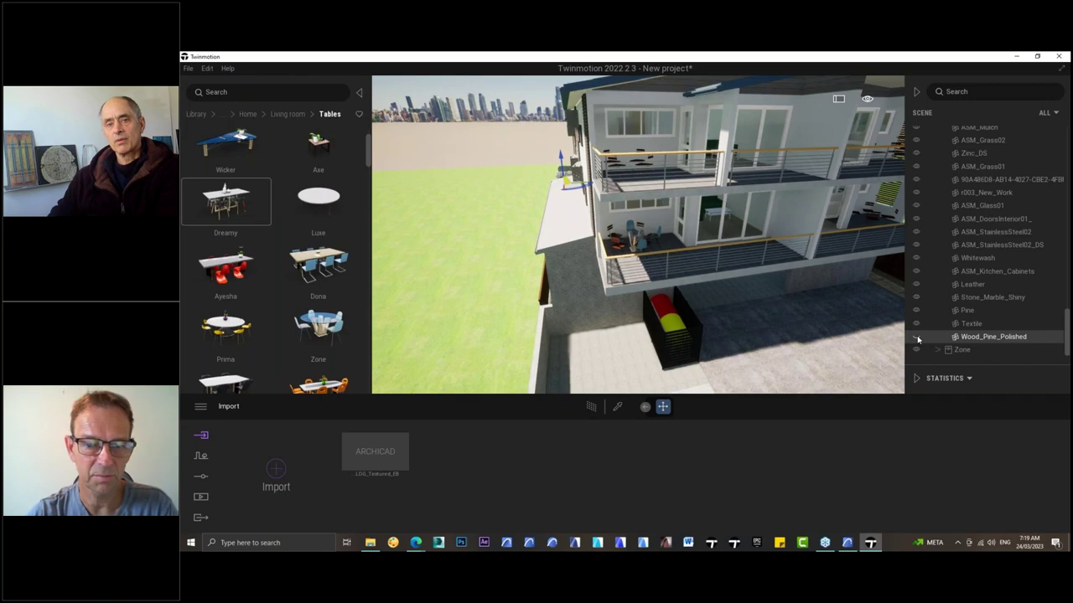
pyautogui.doubleClick(638, 250)
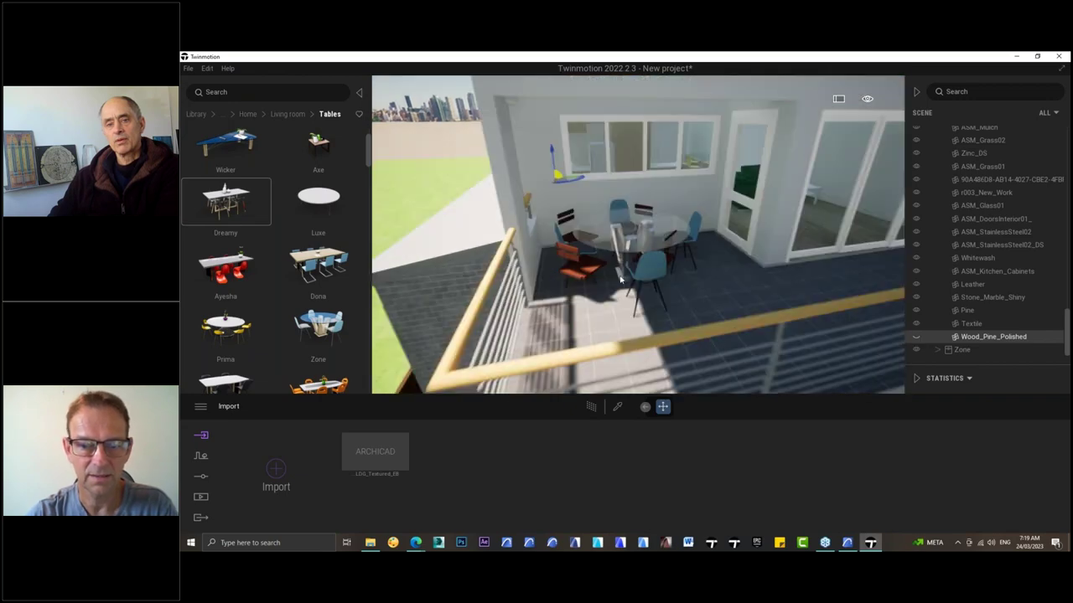
pyautogui.keyDown('shift'); pyautogui.moveTo(672, 268); pyautogui.dragTo(666, 222, button='middle'); pyautogui.keyUp('shift')
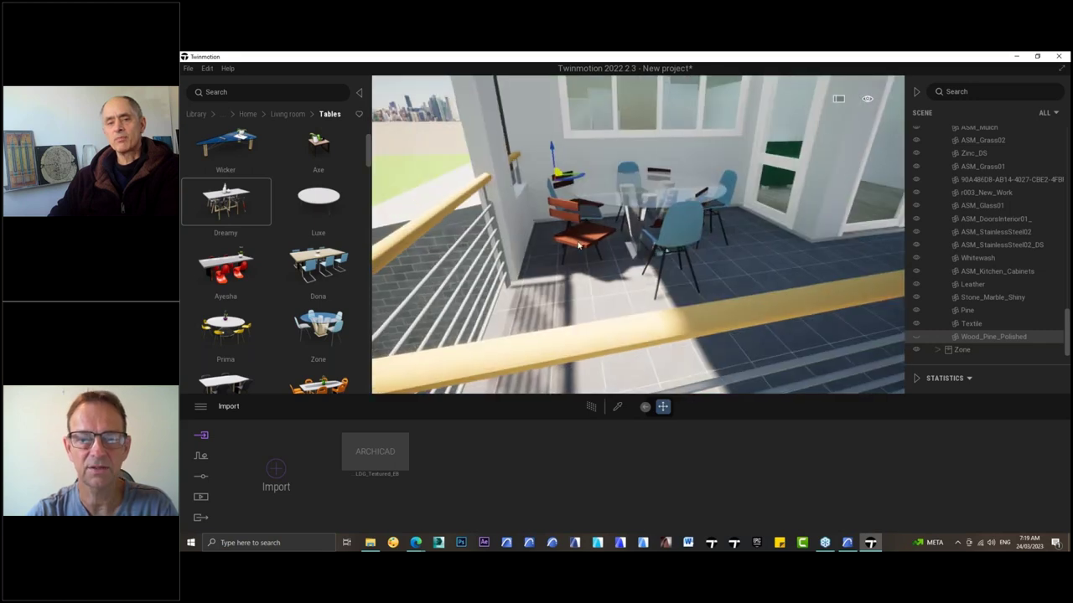
pyautogui.click(916, 286)
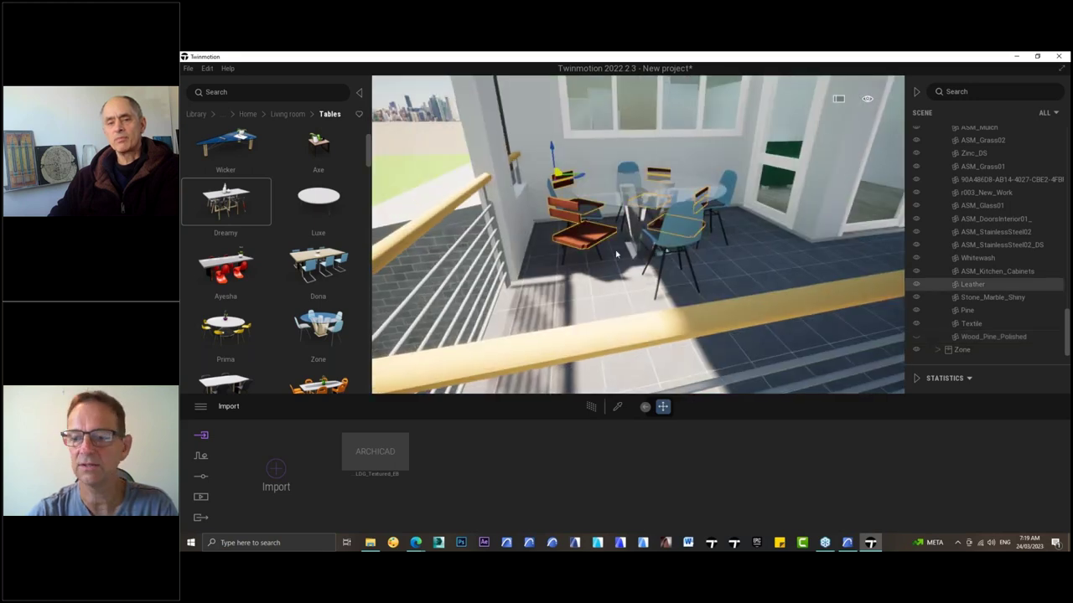
pyautogui.click(915, 285)
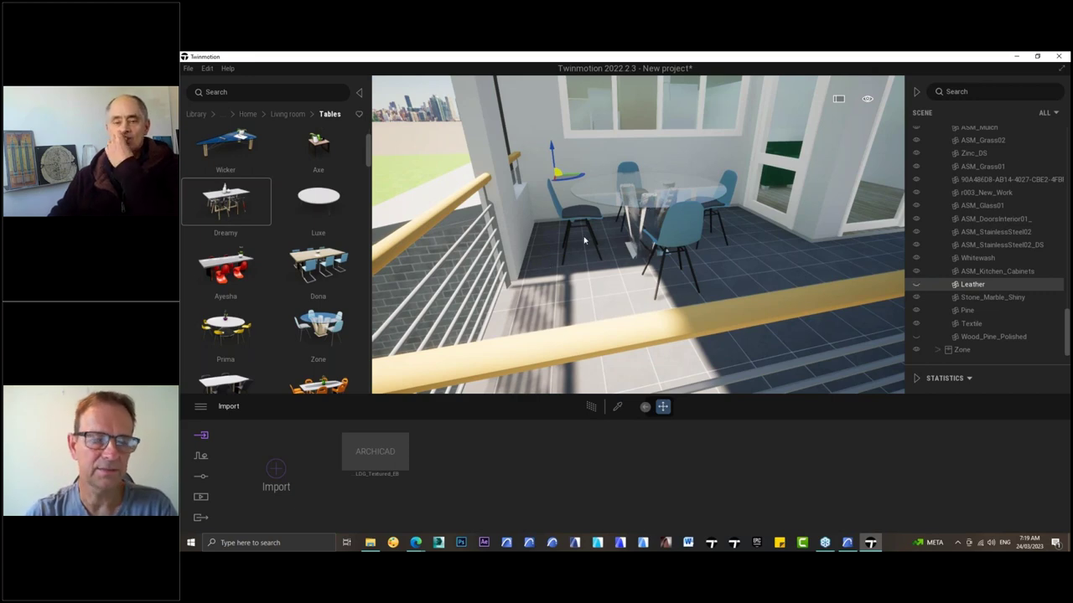
# - Show the Leather and Wood_Pine_Polished objects again and bring the whole building into view
pyautogui.scroll(-3, 563, 272)
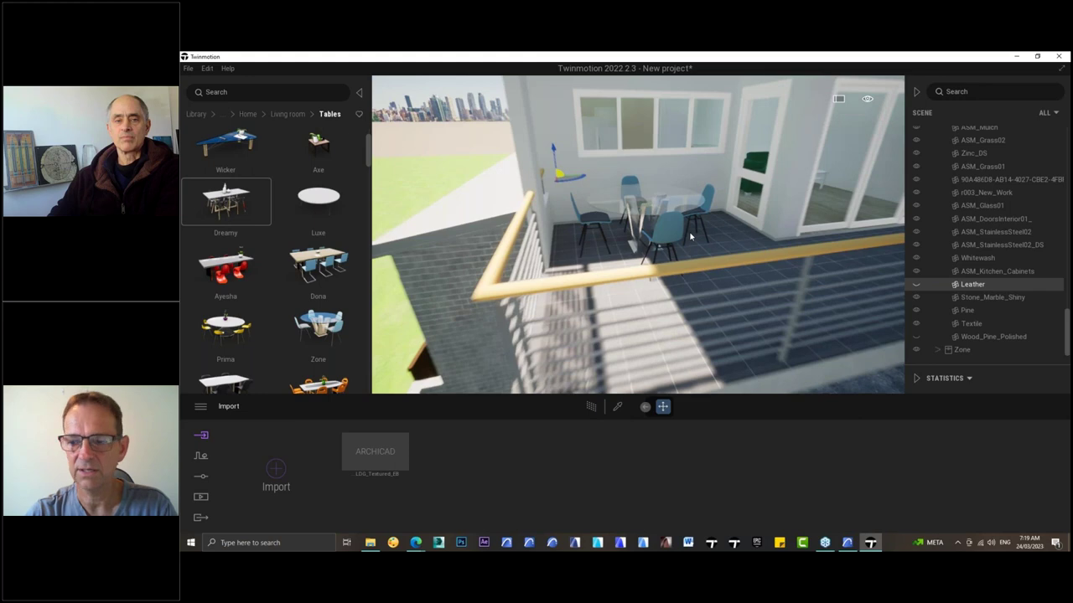
pyautogui.scroll(-2, 563, 272)
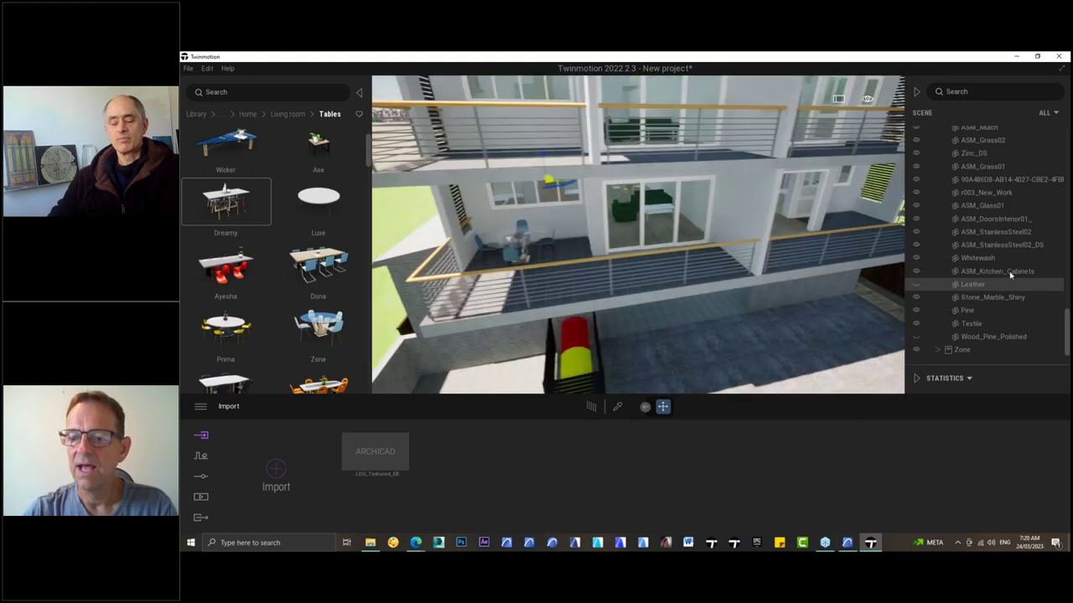
pyautogui.click(916, 285)
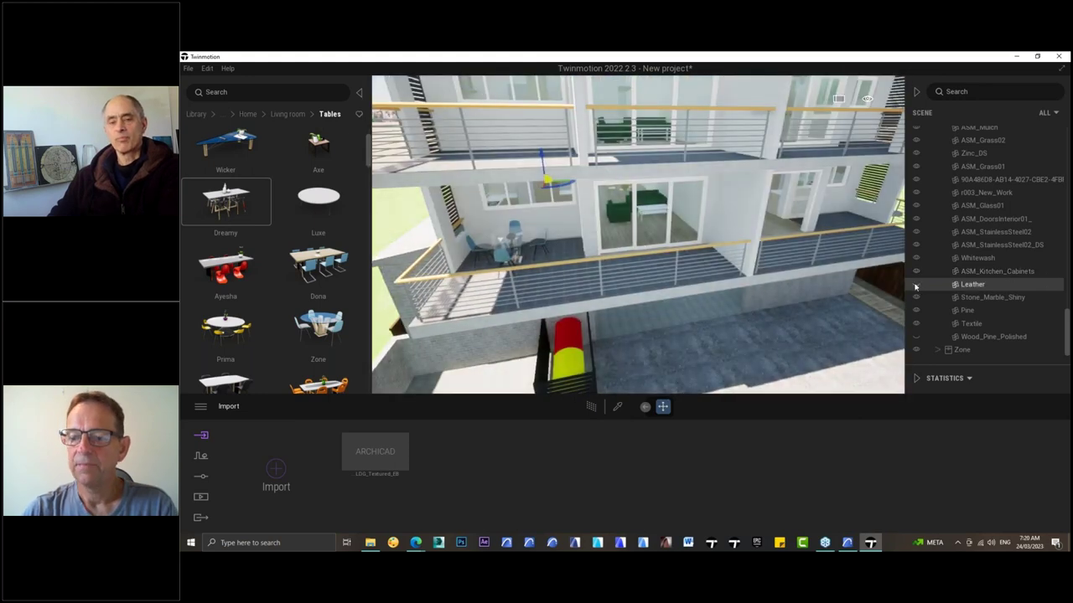
pyautogui.click(916, 337)
pyautogui.scroll(-1, 515, 260)
pyautogui.scroll(-6, 517, 260)
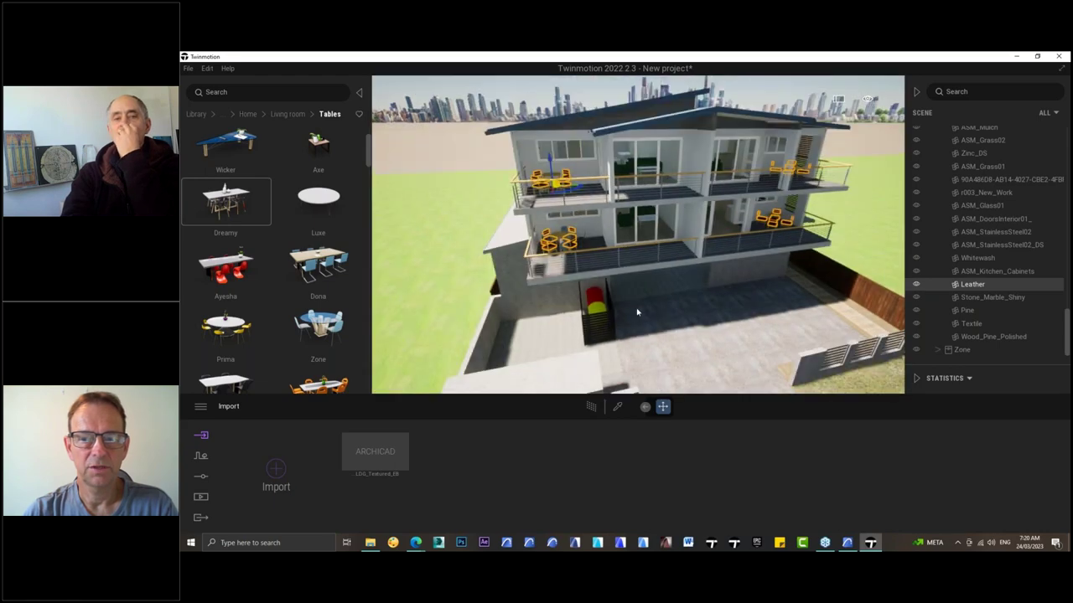
# - Switch to Archicad and apply the _3D Export Furniture only layer combination to the 3D view
pyautogui.click(847, 543)
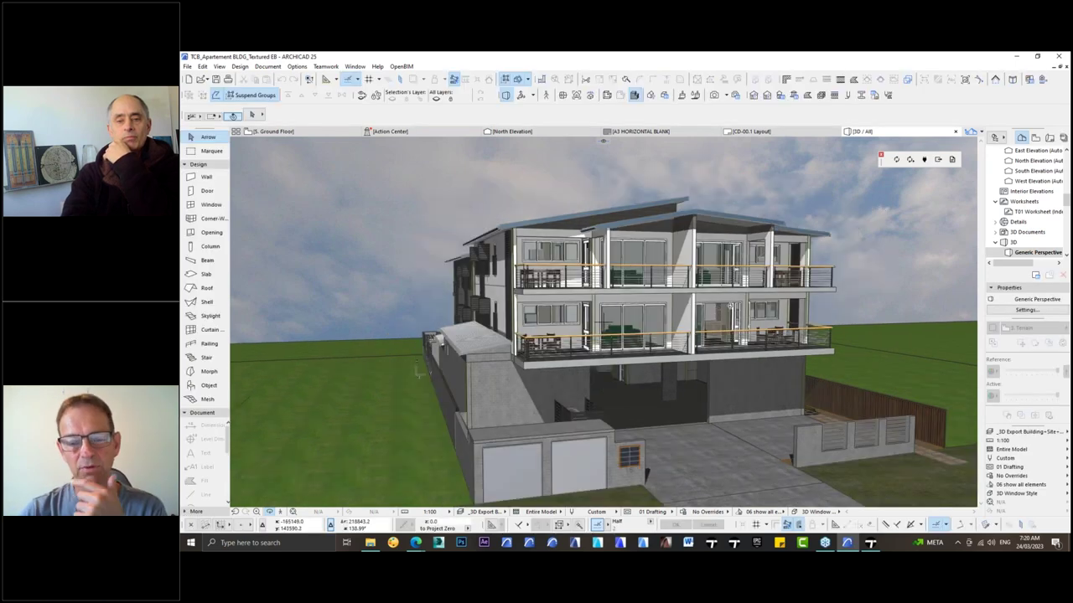
pyautogui.click(1012, 433)
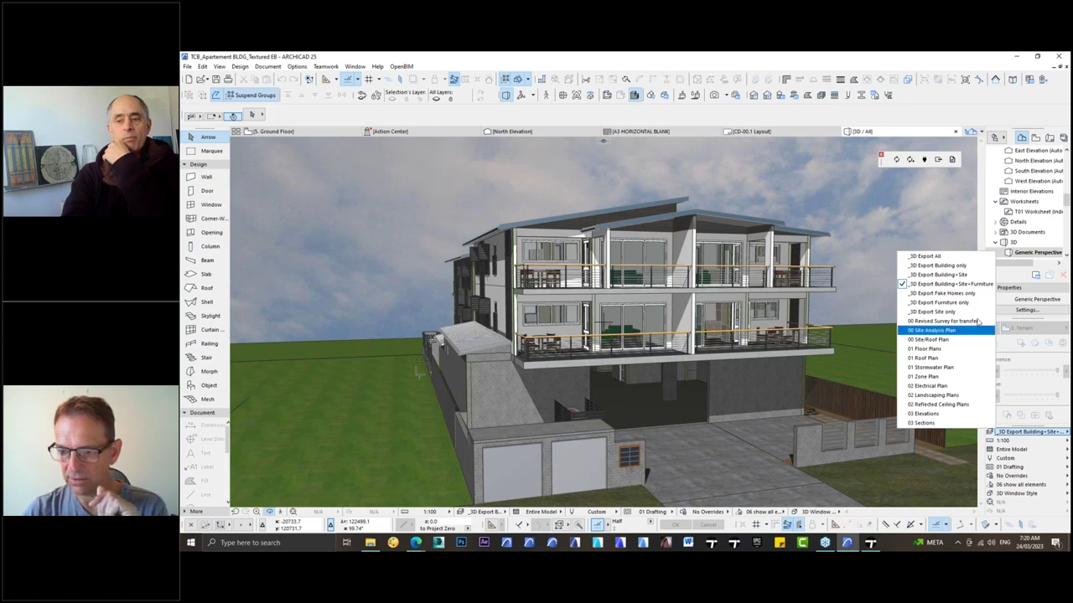
pyautogui.click(939, 302)
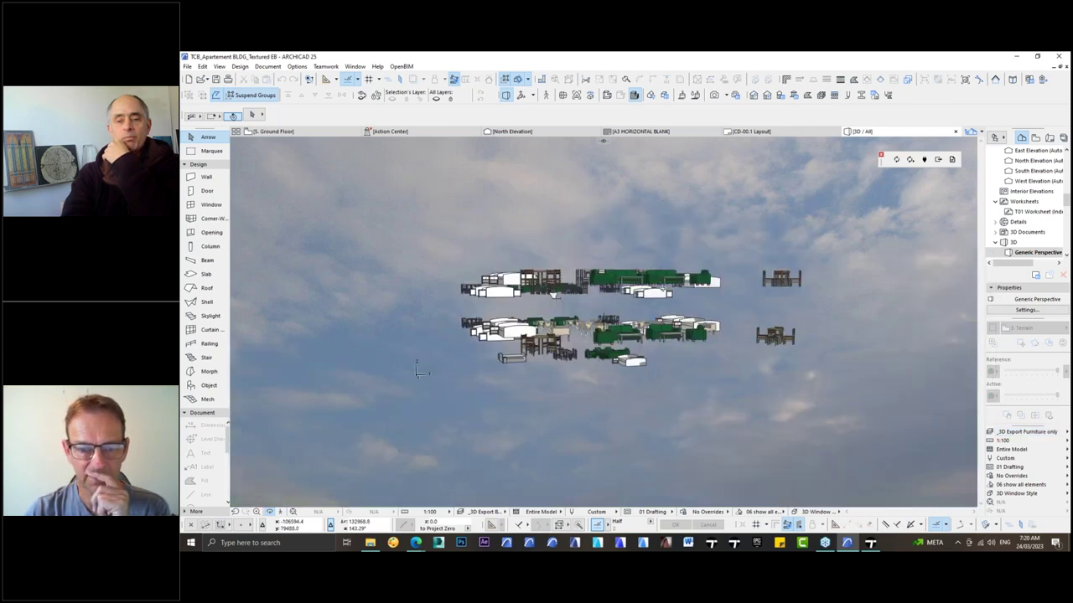
pyautogui.keyDown('shift'); pyautogui.moveTo(639, 272); pyautogui.dragTo(646, 328, button='middle'); pyautogui.keyUp('shift')
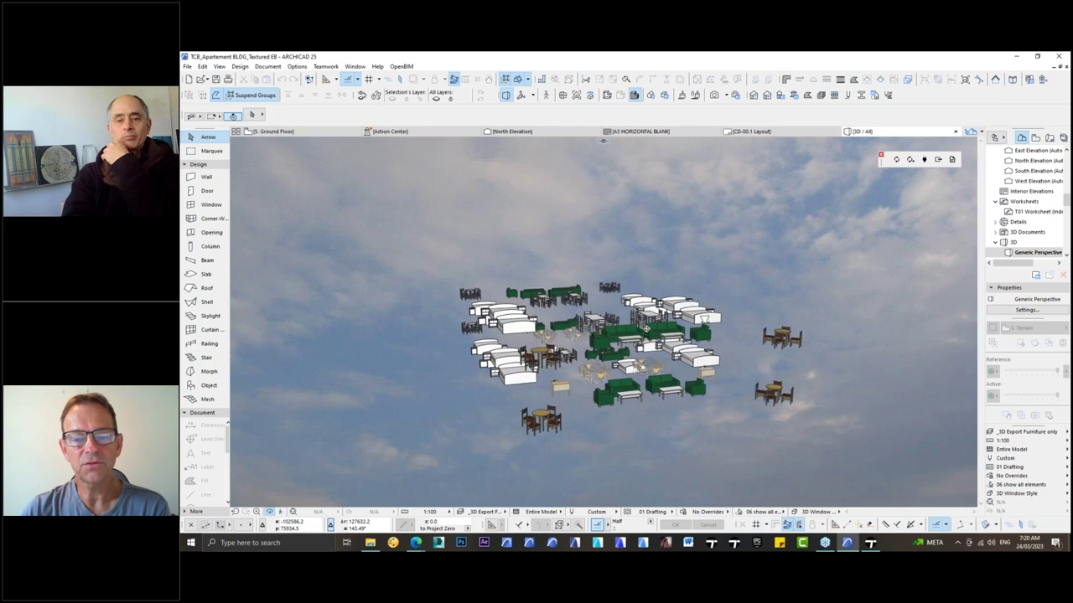
# - Save the furniture-only 3D view as TCB_Apartement BLDG_Textured EB.udatasmith in the webinar project's TWINMOTION folder under ASM TECHBASE
pyautogui.click(188, 67)
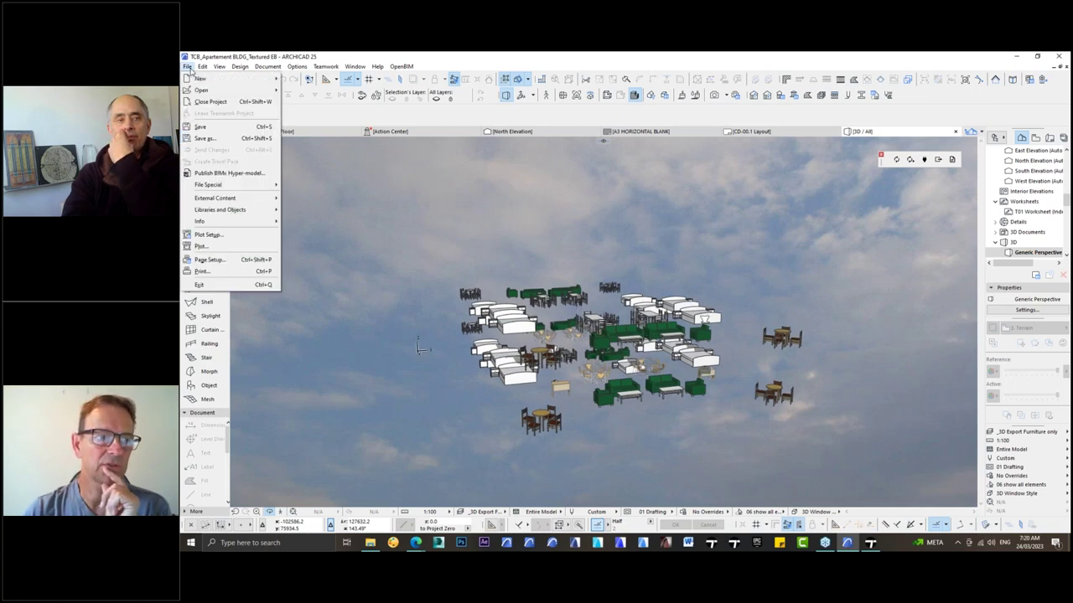
pyautogui.click(201, 138)
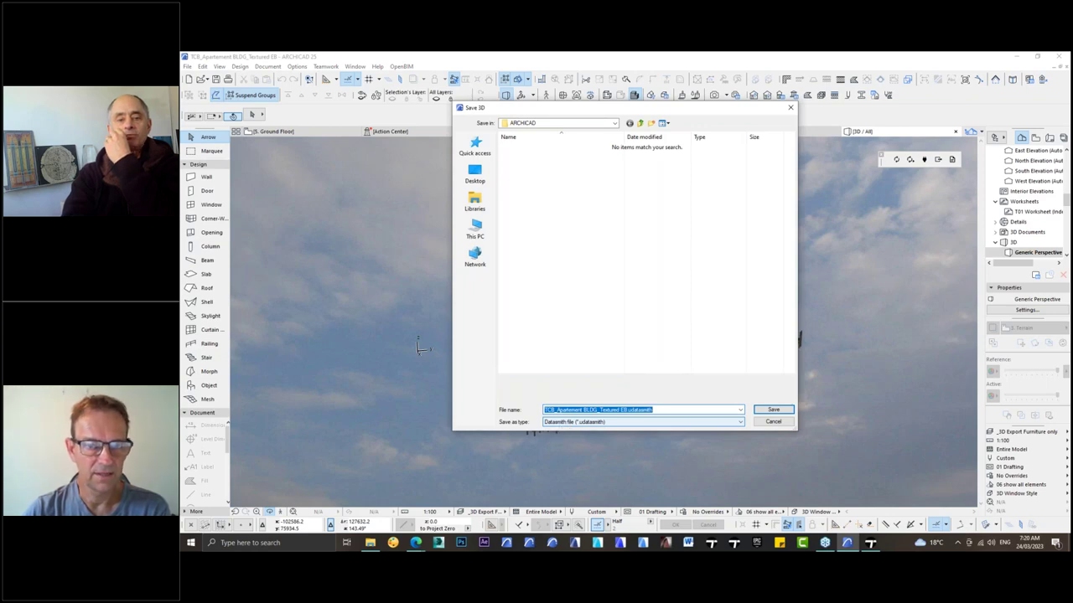
pyautogui.click(547, 124)
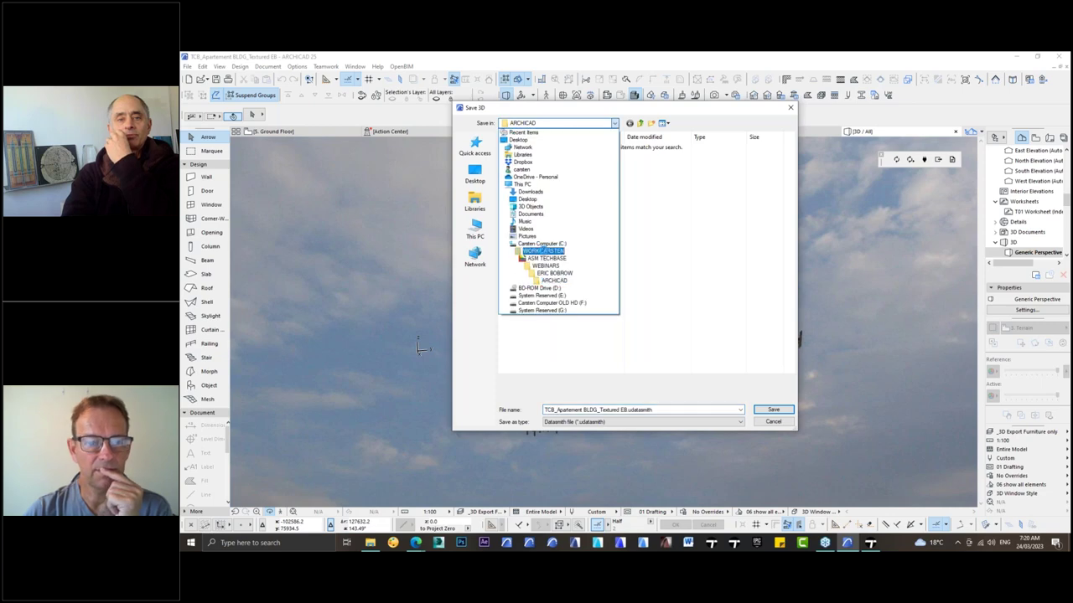
pyautogui.click(543, 250)
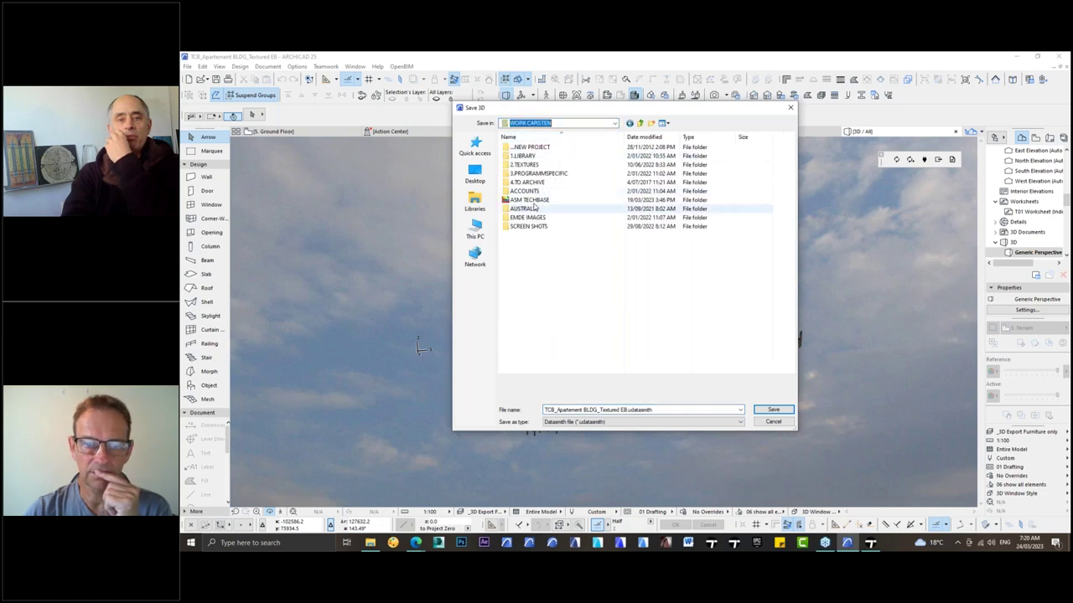
pyautogui.doubleClick(534, 202)
pyautogui.doubleClick(521, 227)
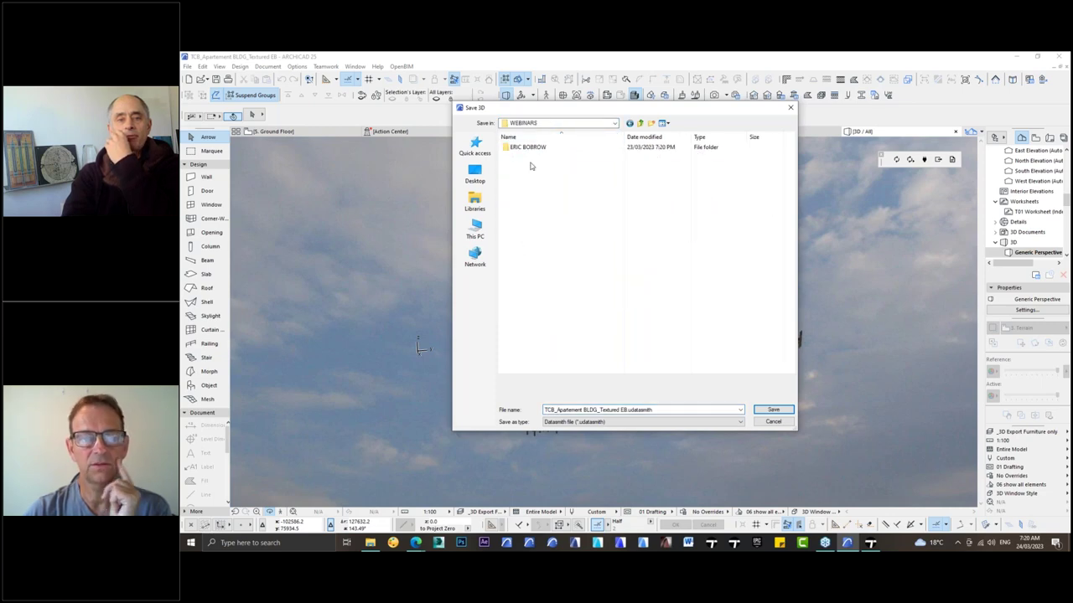
pyautogui.doubleClick(527, 149)
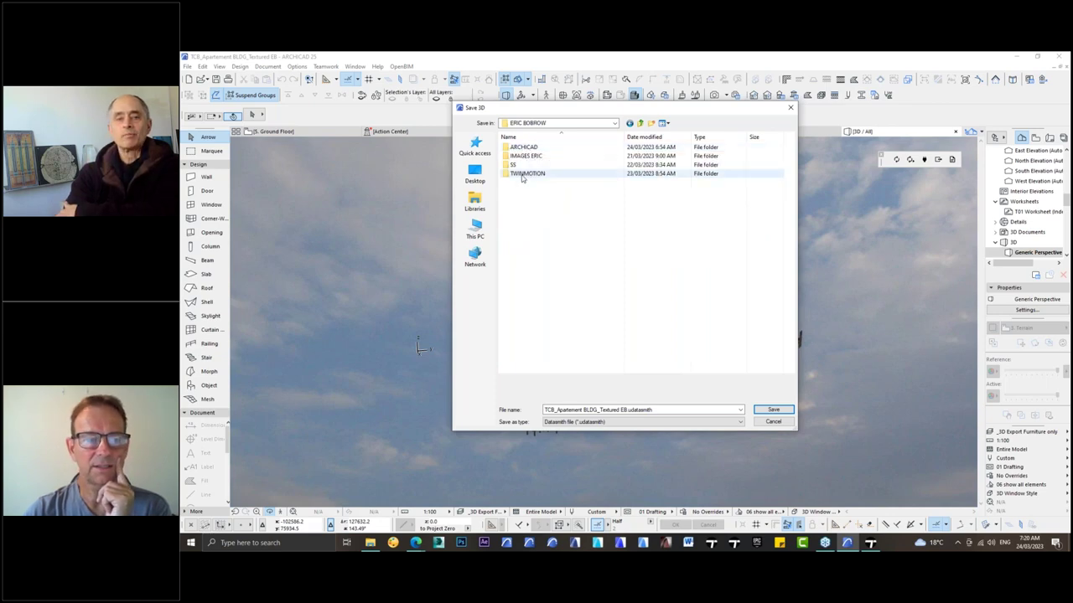
pyautogui.doubleClick(524, 173)
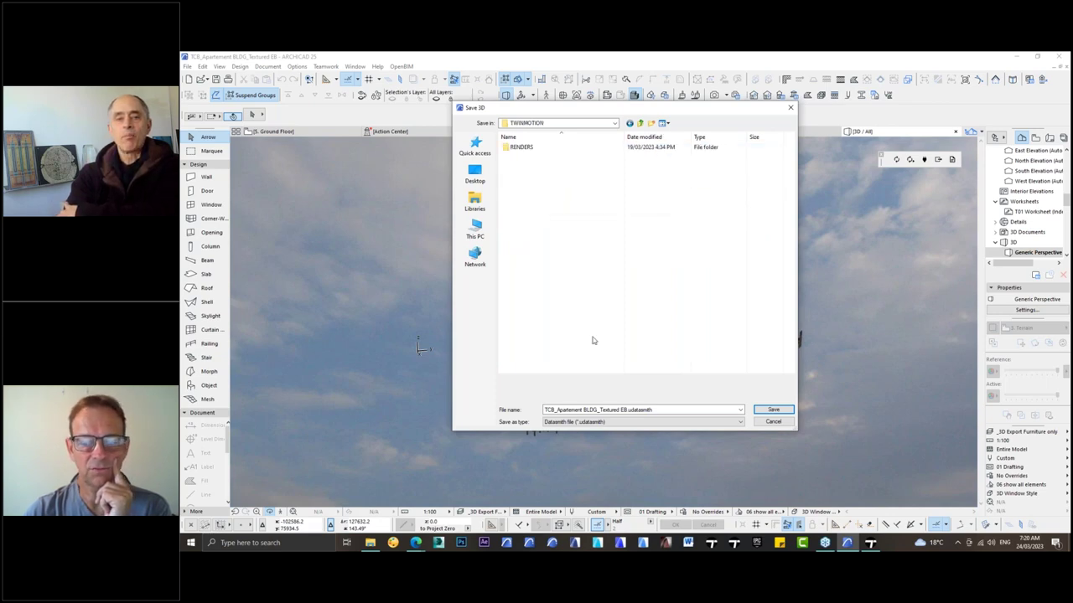
pyautogui.click(765, 410)
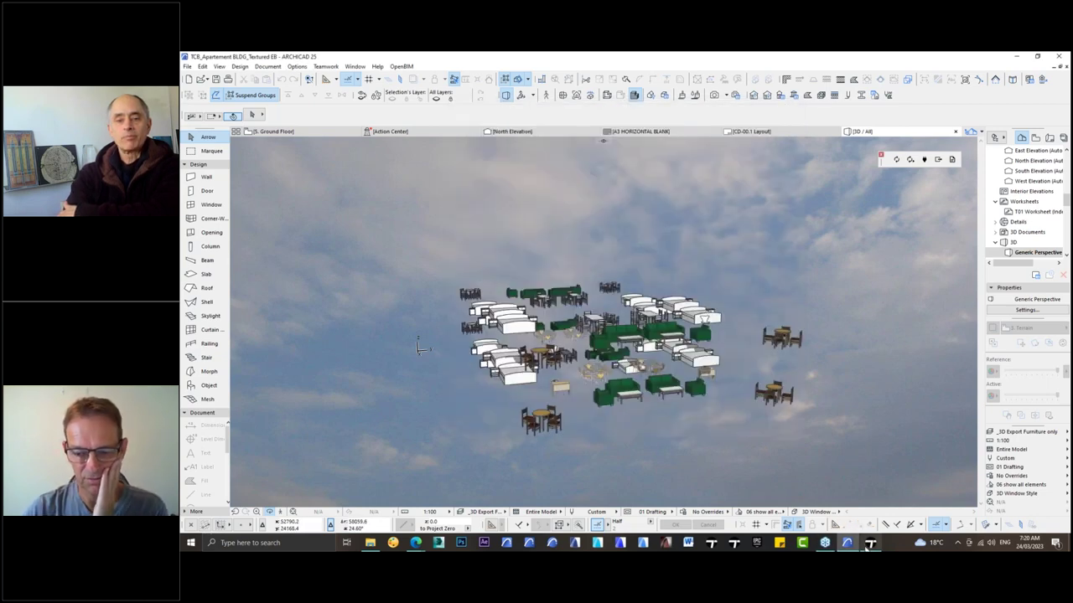
# - Set the 3D view's layer combination to _3D Export Building+Site
pyautogui.click(1026, 432)
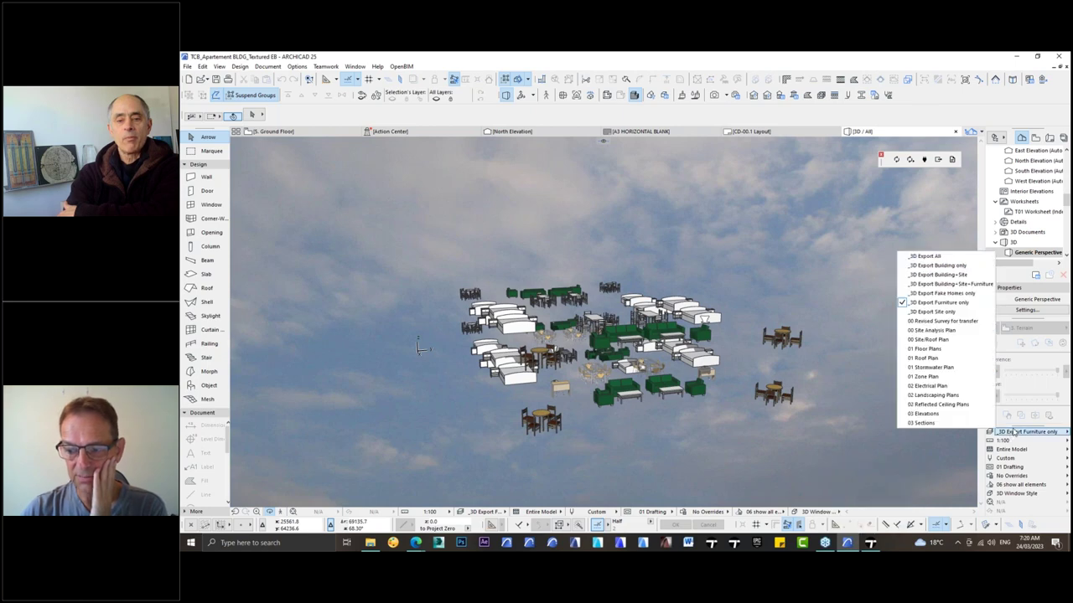
pyautogui.click(952, 274)
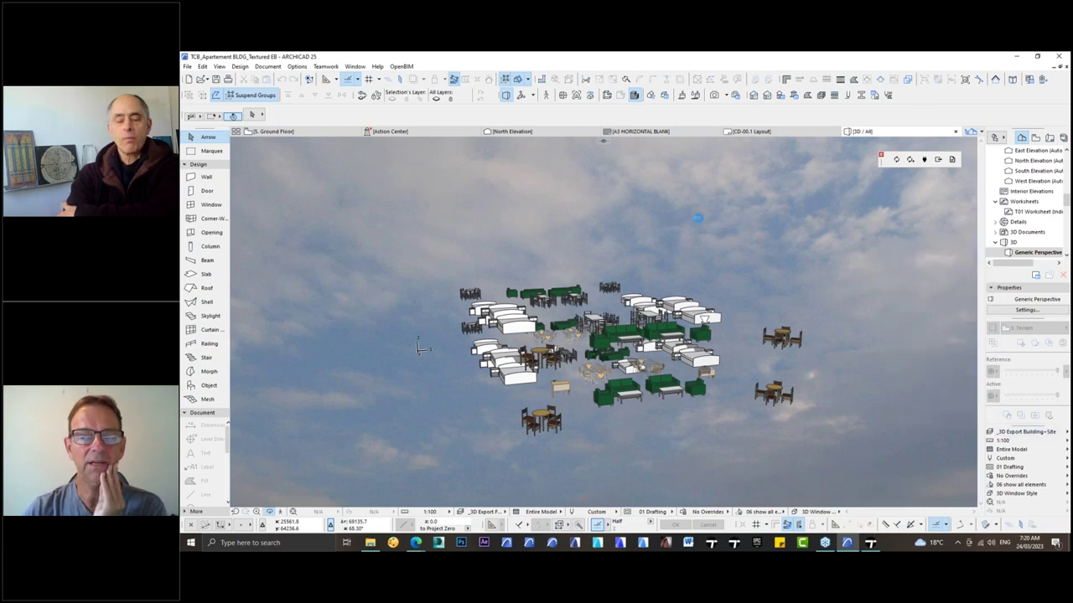
pyautogui.keyDown('shift'); pyautogui.moveTo(697, 218); pyautogui.dragTo(902, 162, button='middle'); pyautogui.keyUp('shift')
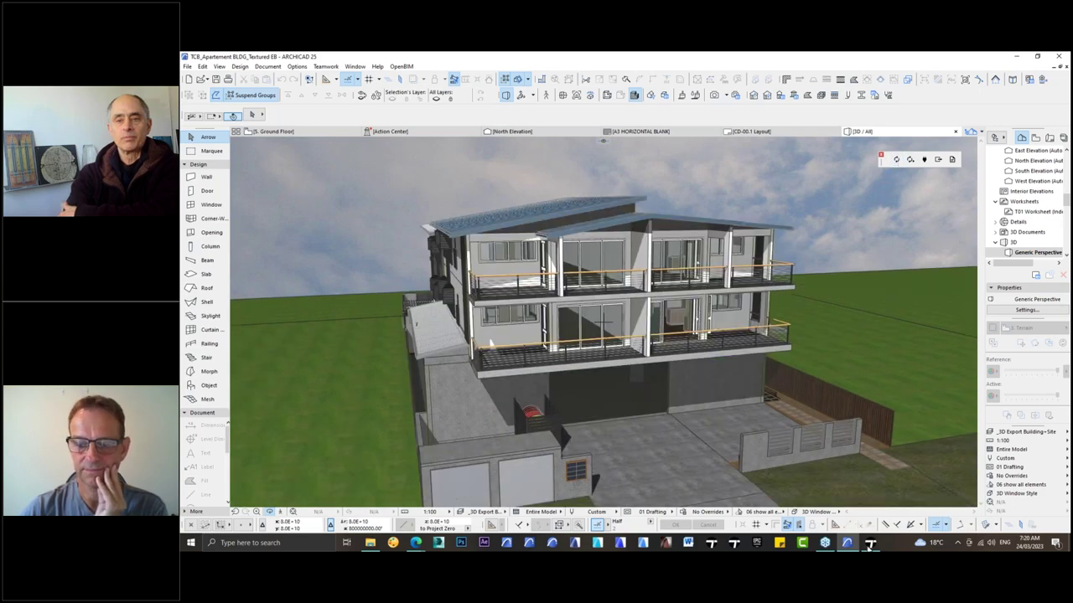
# - Update the Direct Link model in Twinmotion to the building-and-site version and check the balconies from a lower viewpoint
pyautogui.click(870, 543)
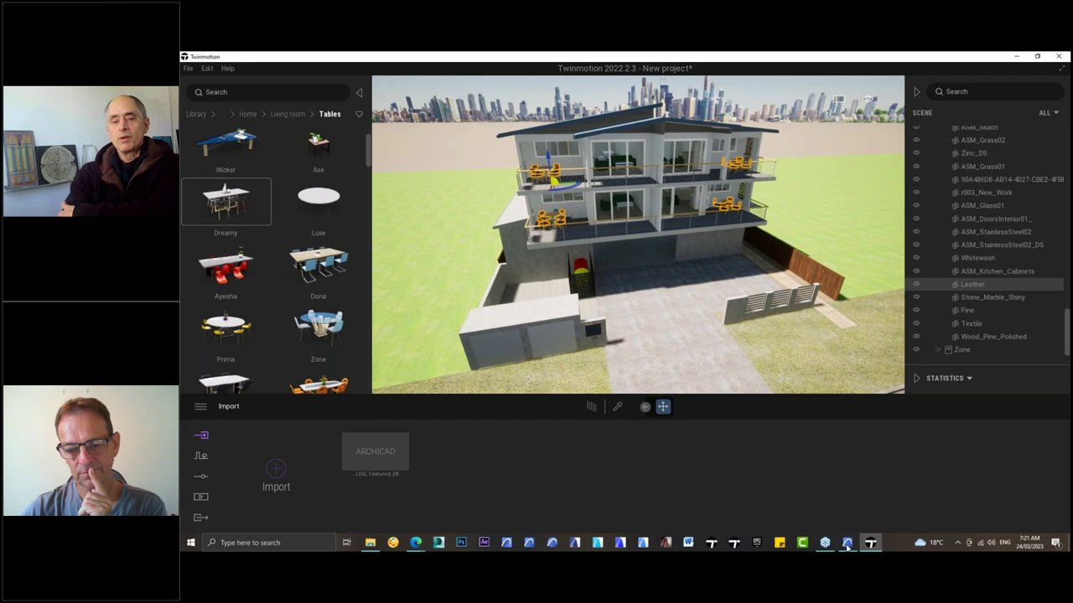
pyautogui.moveTo(847, 546)
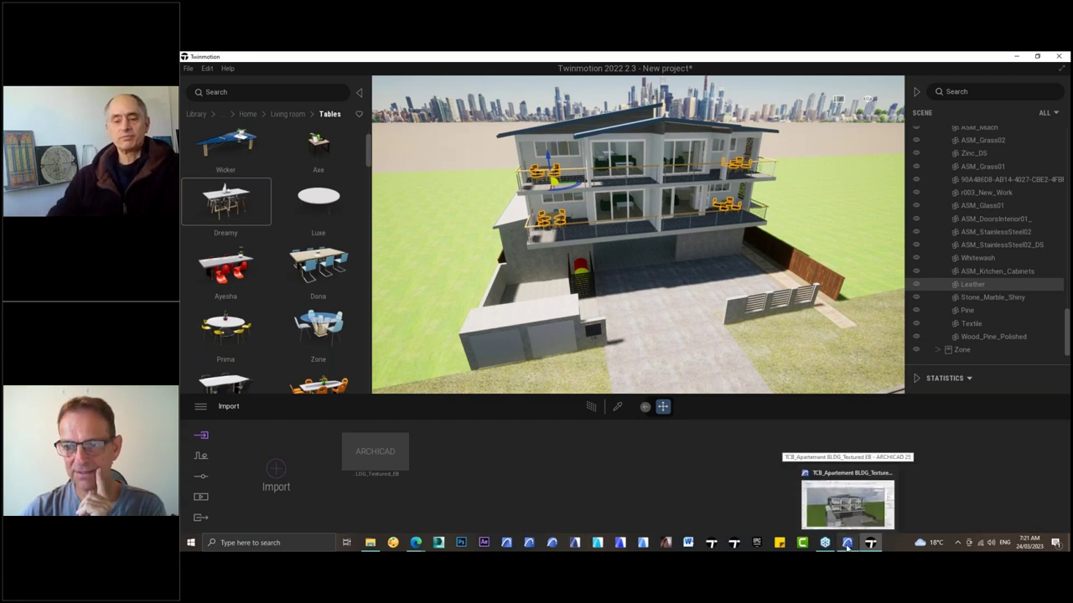
pyautogui.click(847, 545)
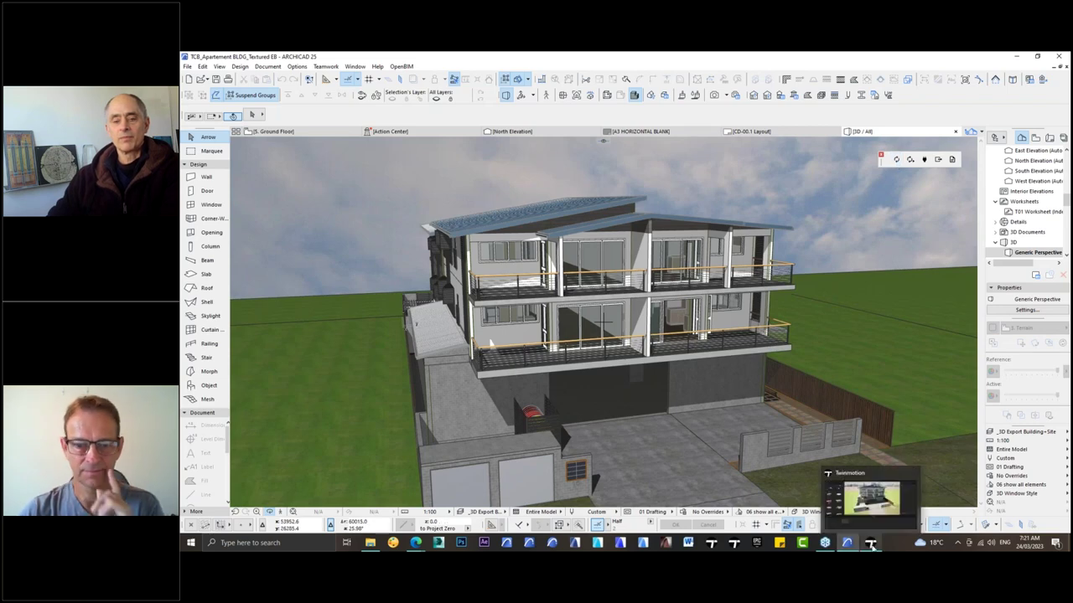
pyautogui.click(871, 545)
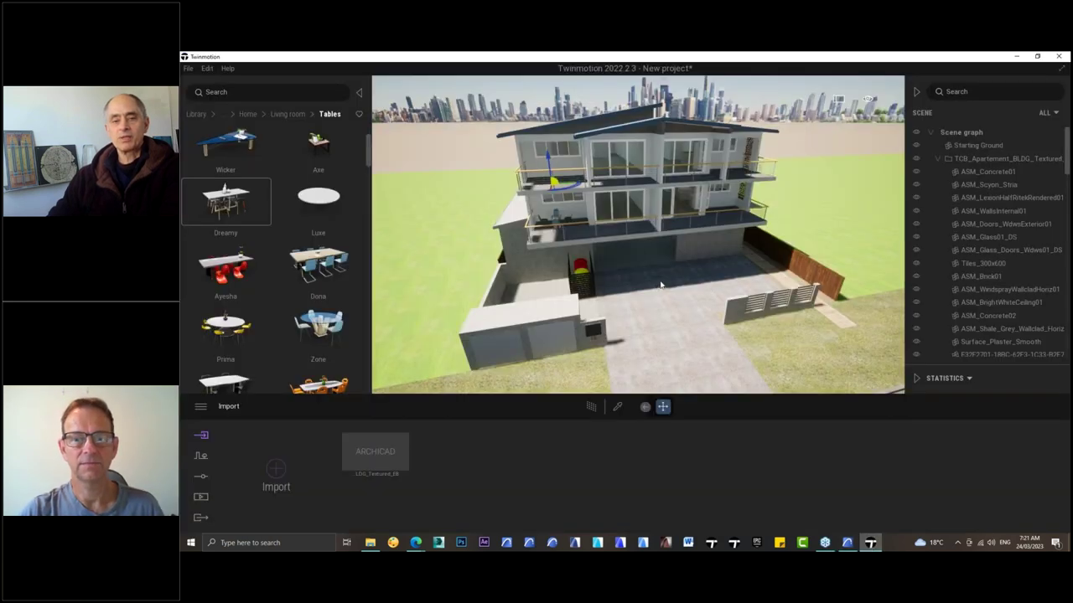
pyautogui.keyDown('shift'); pyautogui.moveTo(637, 235); pyautogui.dragTo(637, 172, button='middle'); pyautogui.keyUp('shift')
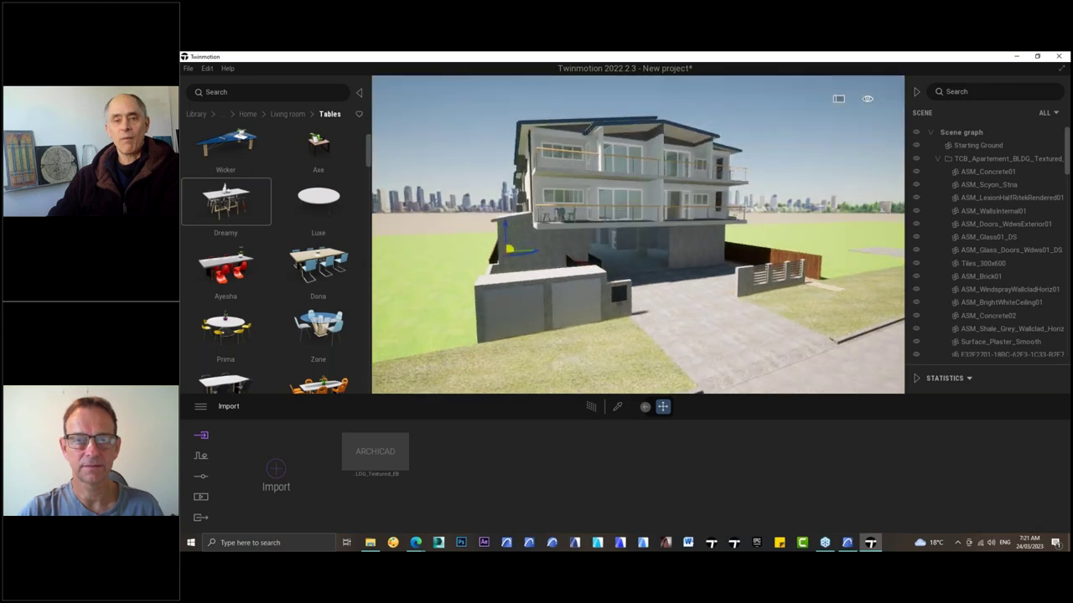
pyautogui.moveTo(636, 234); pyautogui.dragTo(630, 273, button='middle')
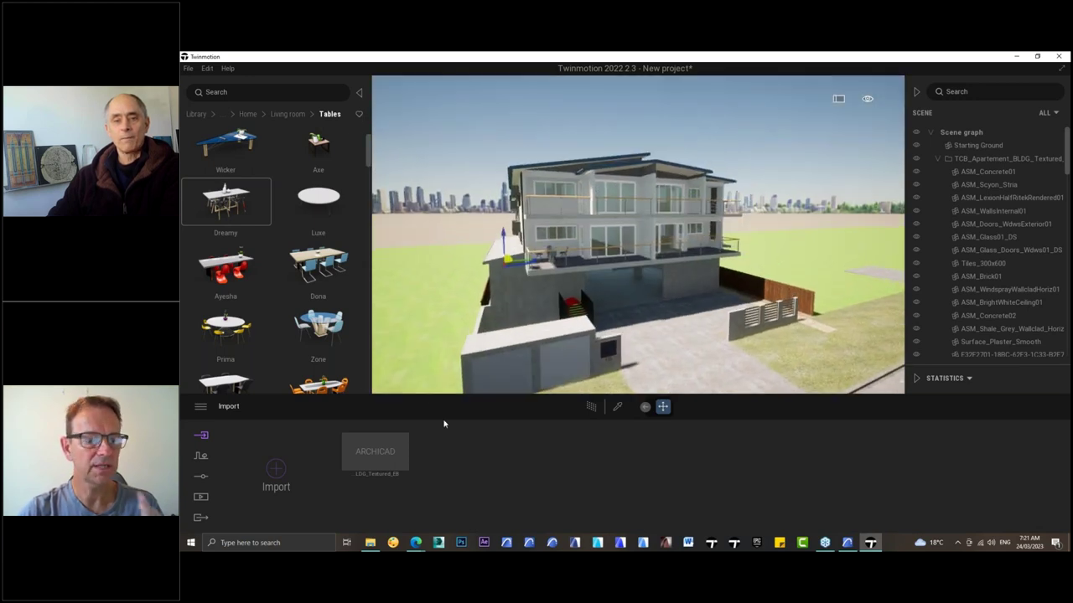
# - Start a geometry import in Twinmotion and browse to the webinar project's TWINMOTION folder
pyautogui.click(276, 468)
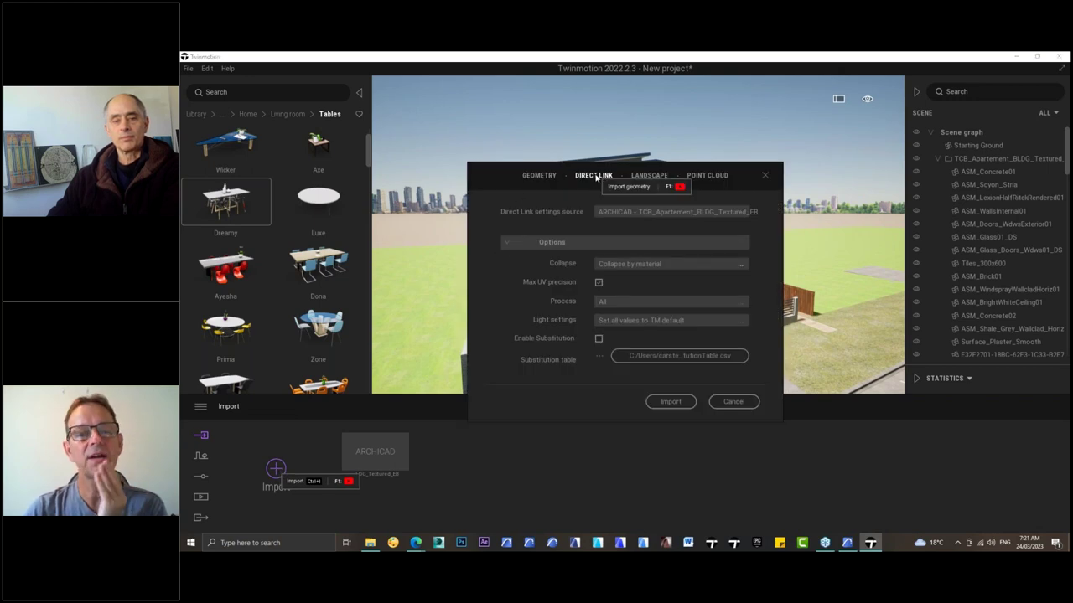
pyautogui.click(541, 176)
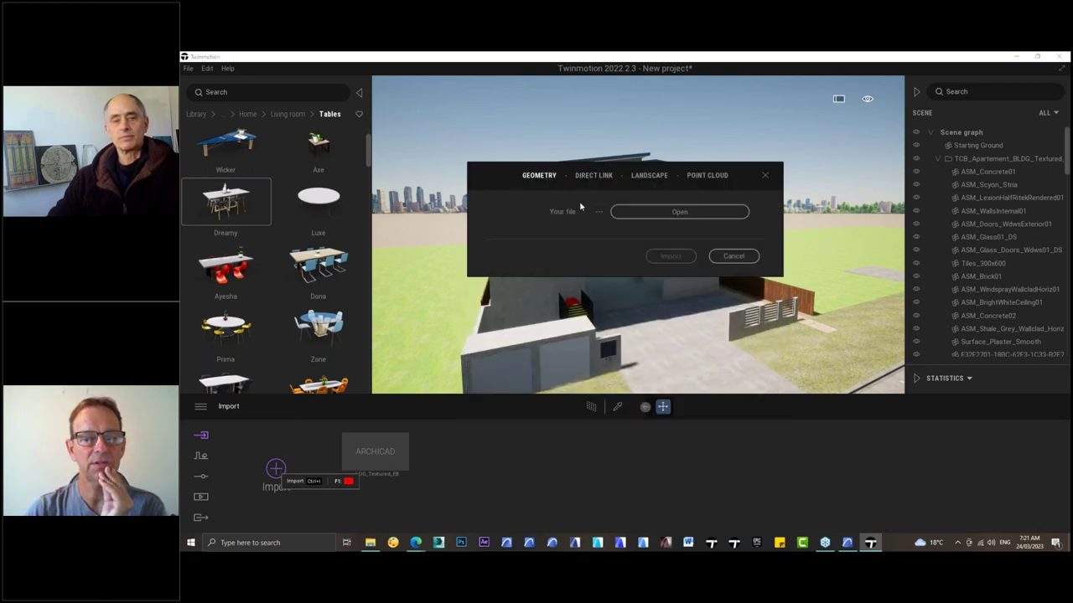
pyautogui.click(642, 214)
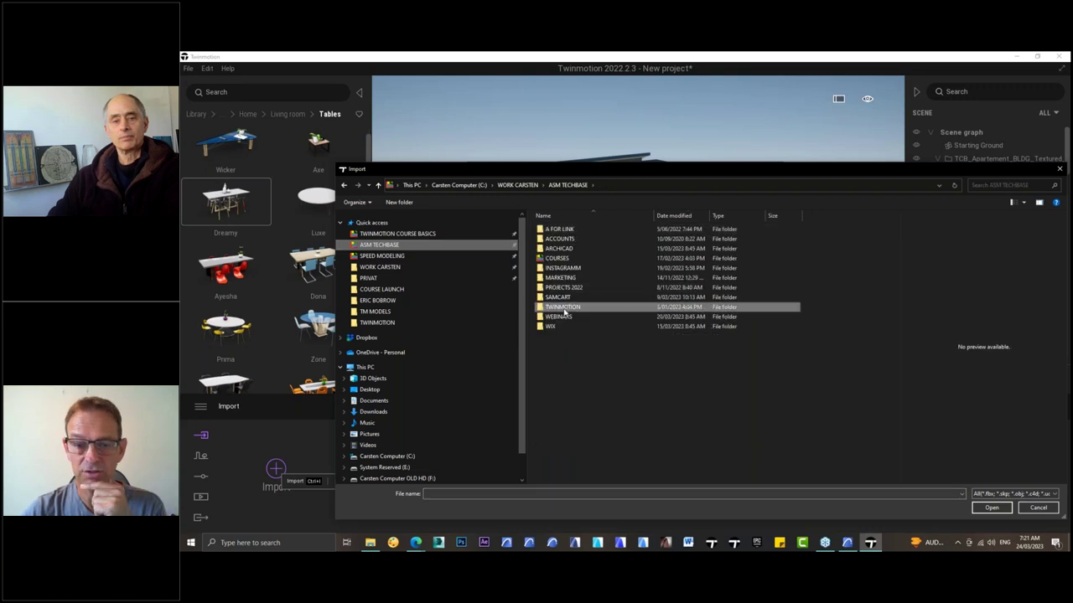
pyautogui.doubleClick(560, 315)
pyautogui.doubleClick(562, 231)
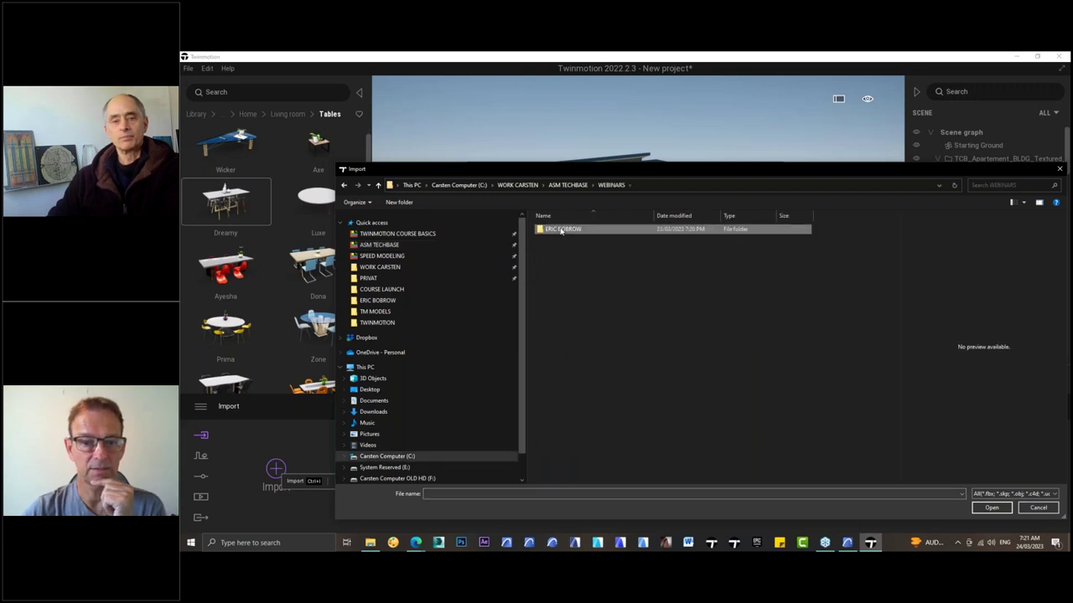
pyautogui.doubleClick(556, 260)
# - Import TCB_Apartement BLDG_Textured EB.udatasmith with Collapse by material, using the scene material for all material conflicts
pyautogui.click(566, 250)
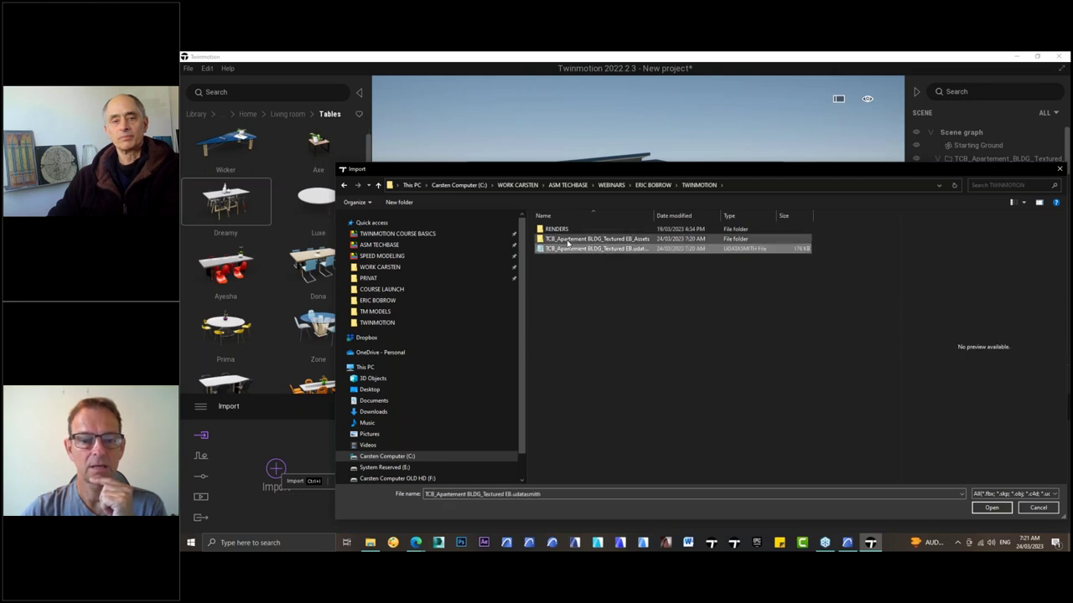
pyautogui.doubleClick(567, 241)
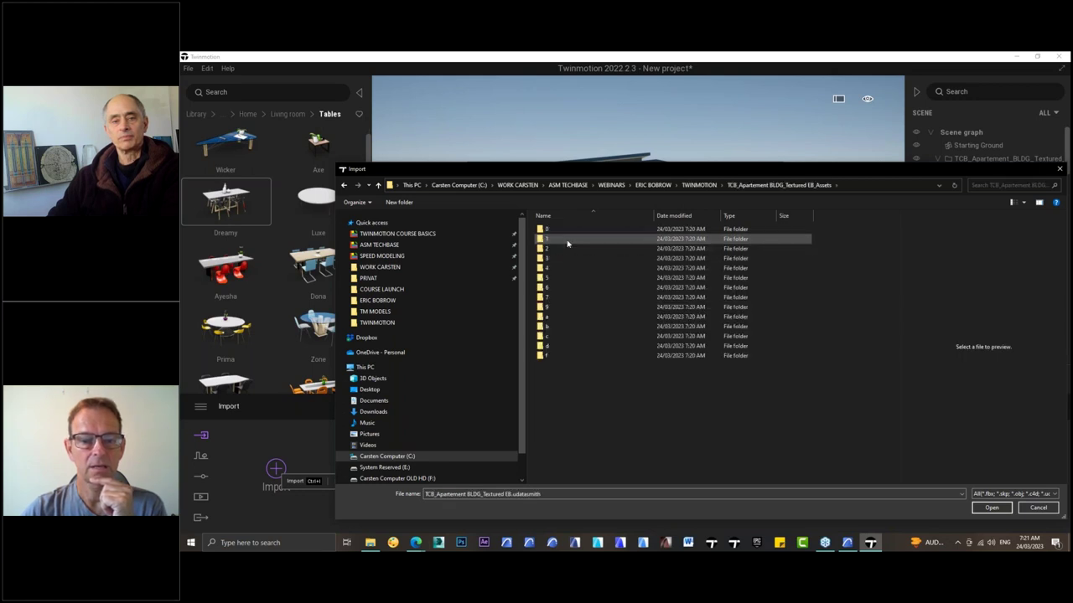
pyautogui.click(699, 185)
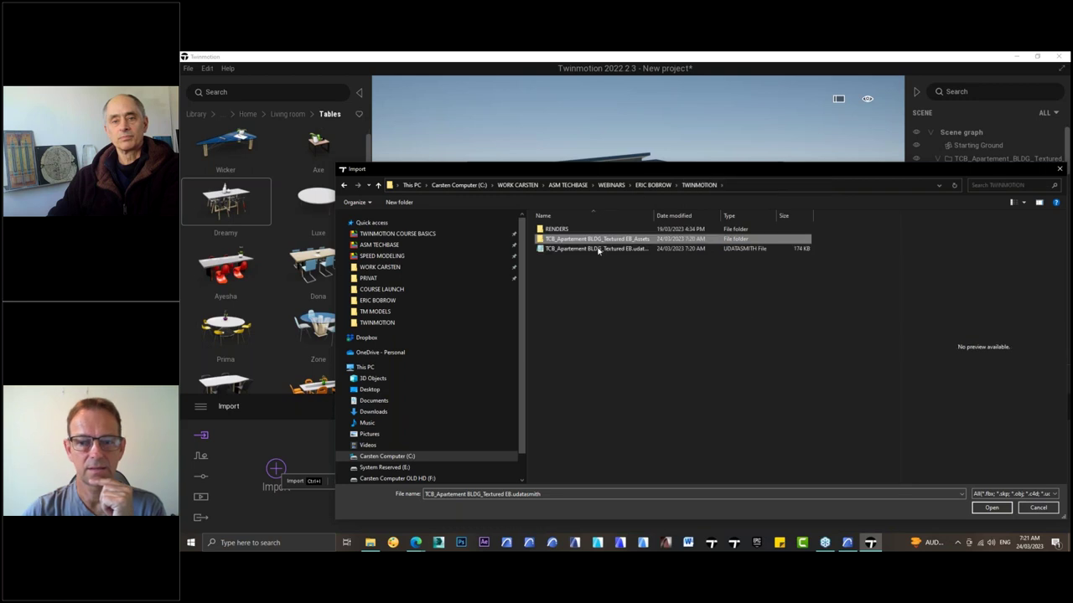
pyautogui.click(597, 248)
pyautogui.click(997, 508)
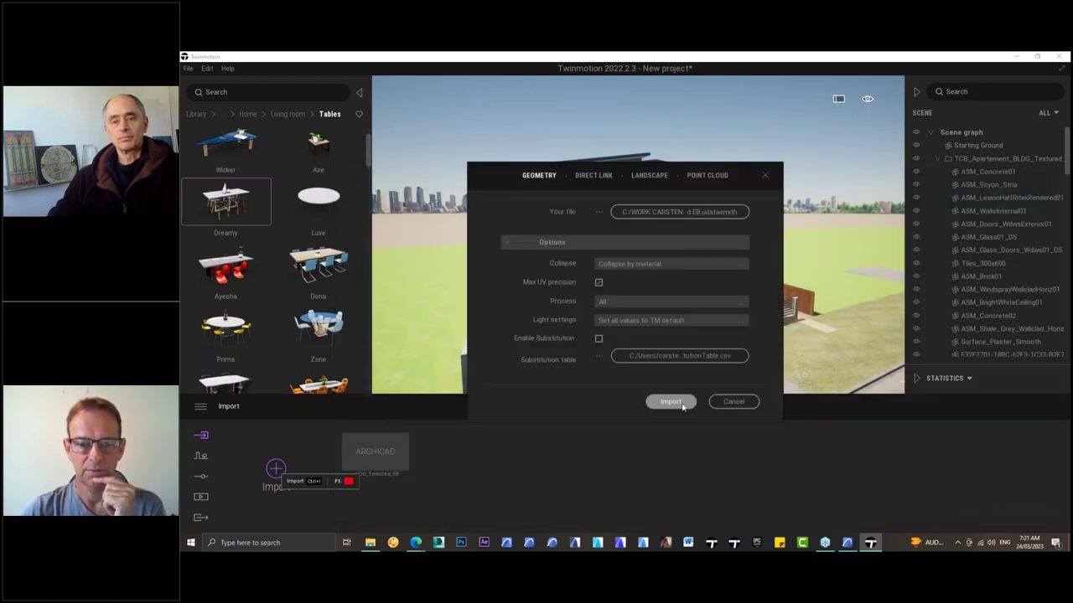
pyautogui.click(671, 403)
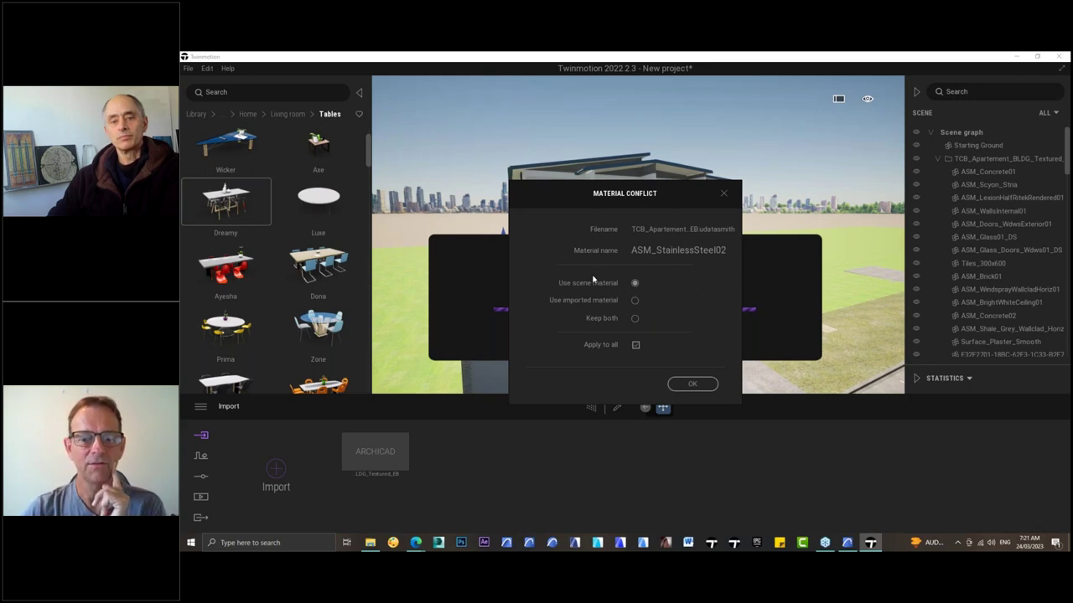
pyautogui.click(690, 382)
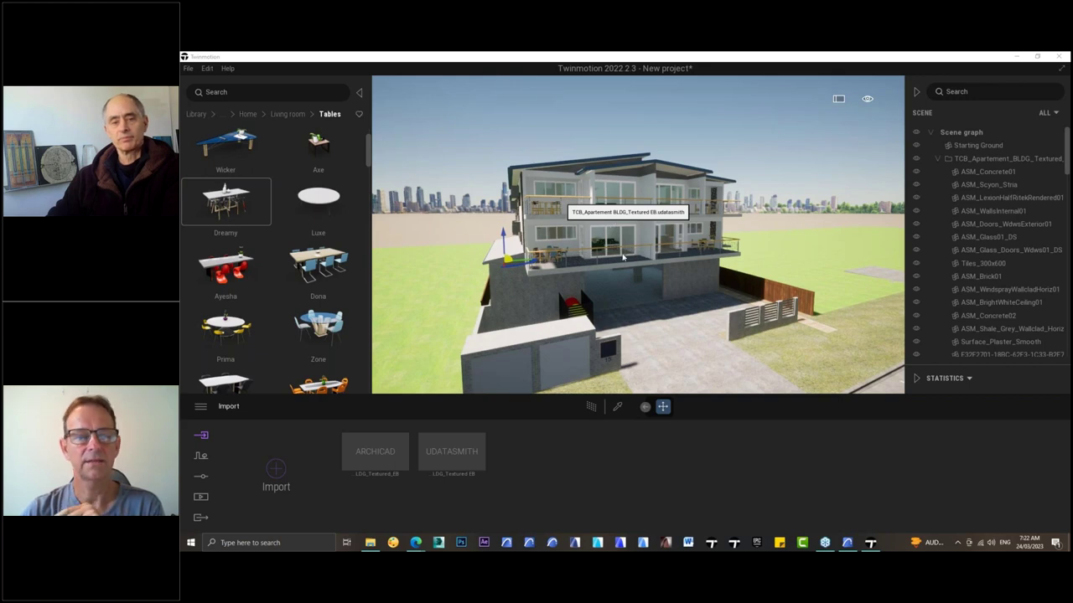
# - Collapse the linked building in the scene graph, hide it and the Zone table to isolate the furniture, and show the building again
pyautogui.click(938, 158)
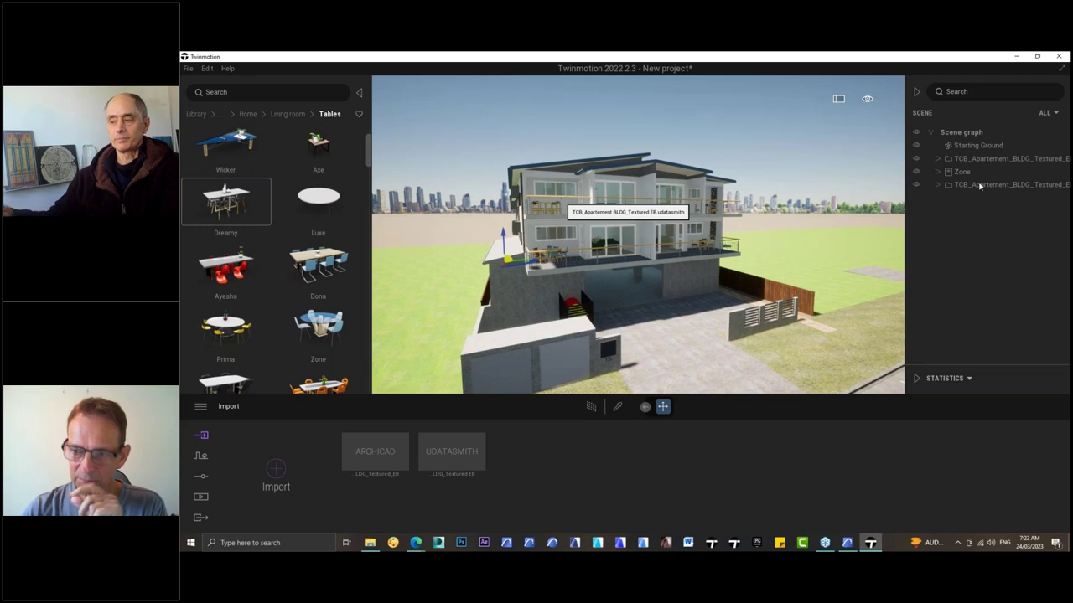
pyautogui.click(917, 160)
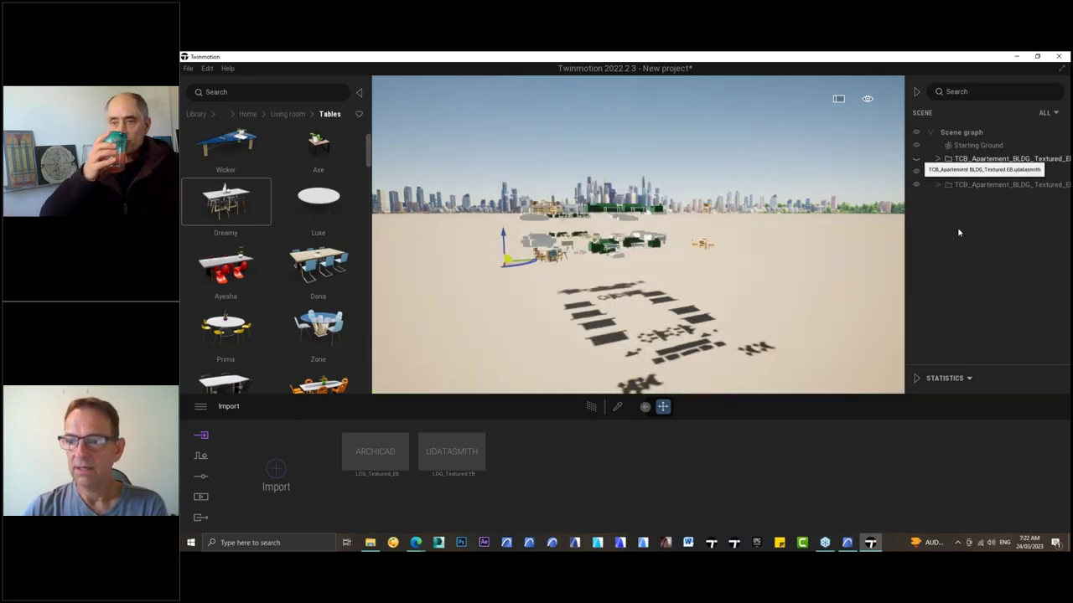
pyautogui.click(919, 172)
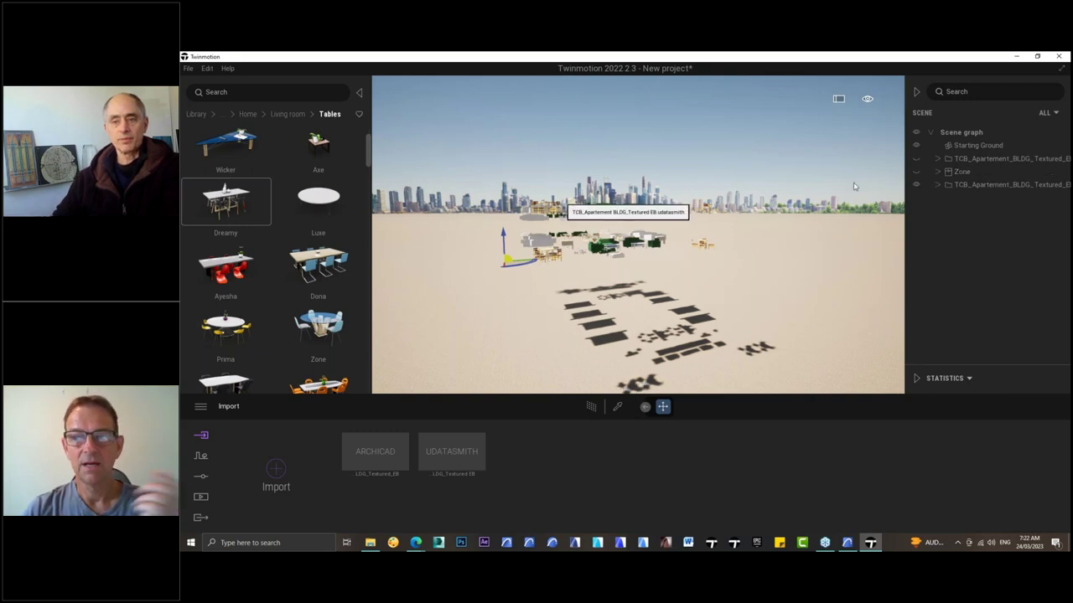
pyautogui.click(915, 159)
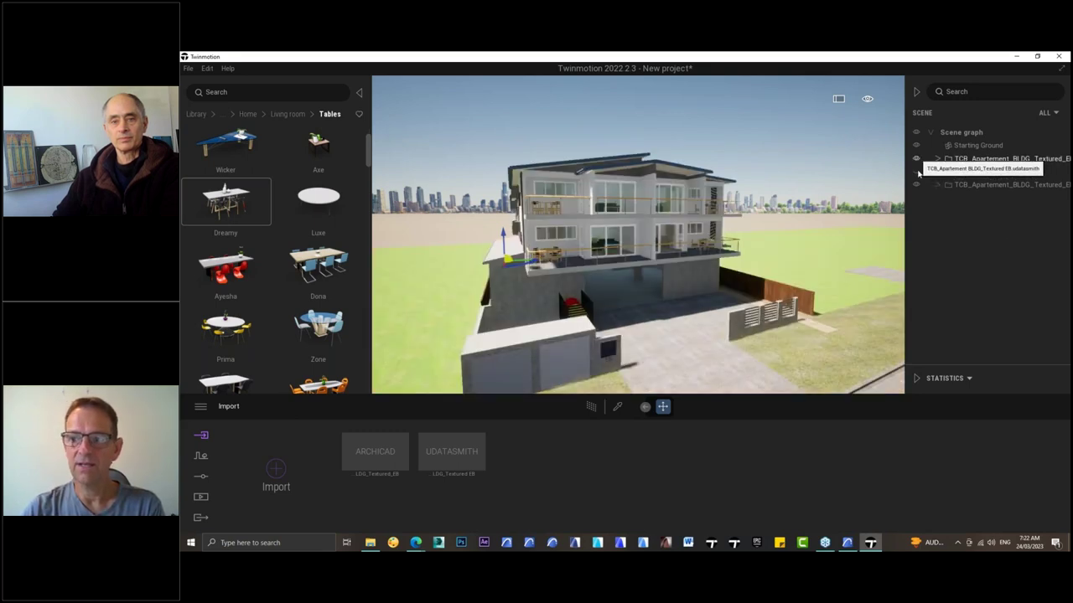
# - Hide the separately imported furniture model in the scene graph and check the balconies with only the linked building and Zone table showing
pyautogui.scroll(5, 540, 279)
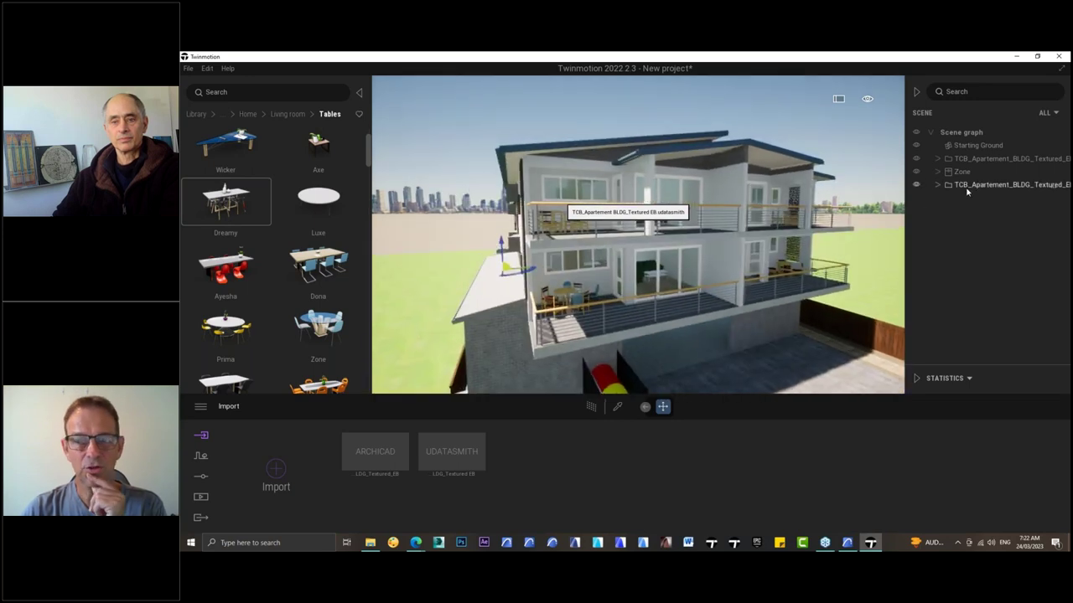
pyautogui.click(916, 186)
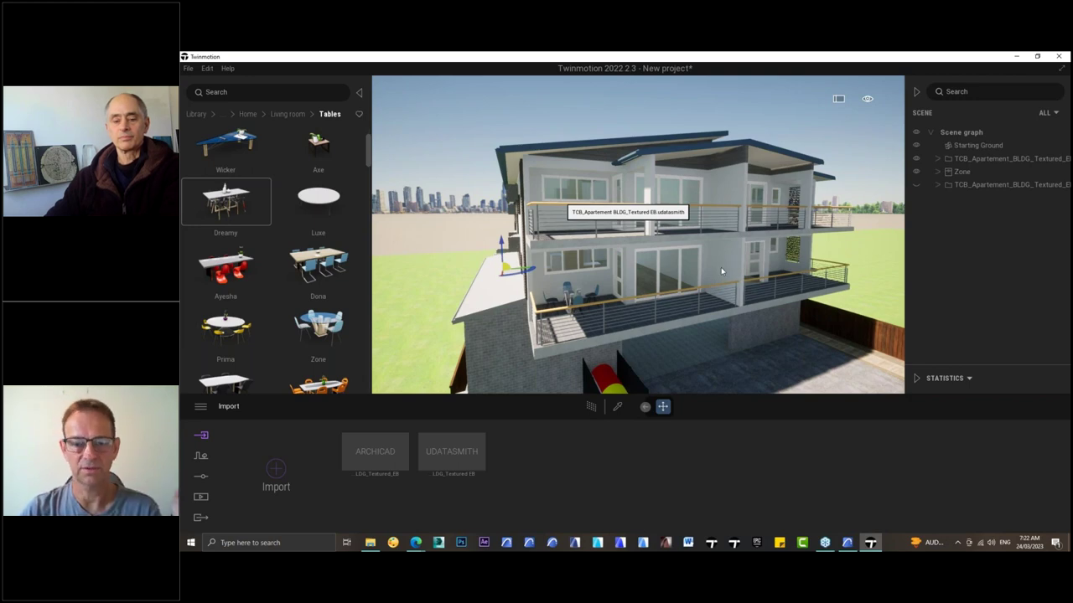
pyautogui.moveTo(725, 270); pyautogui.dragTo(688, 248, button='middle')
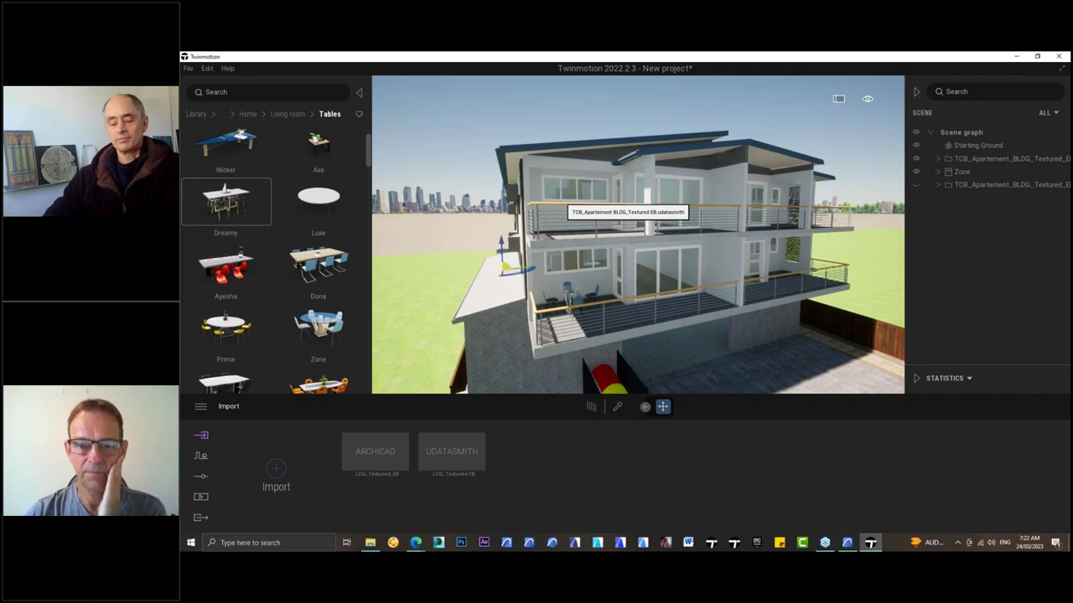
pyautogui.moveTo(763, 267); pyautogui.dragTo(738, 288)
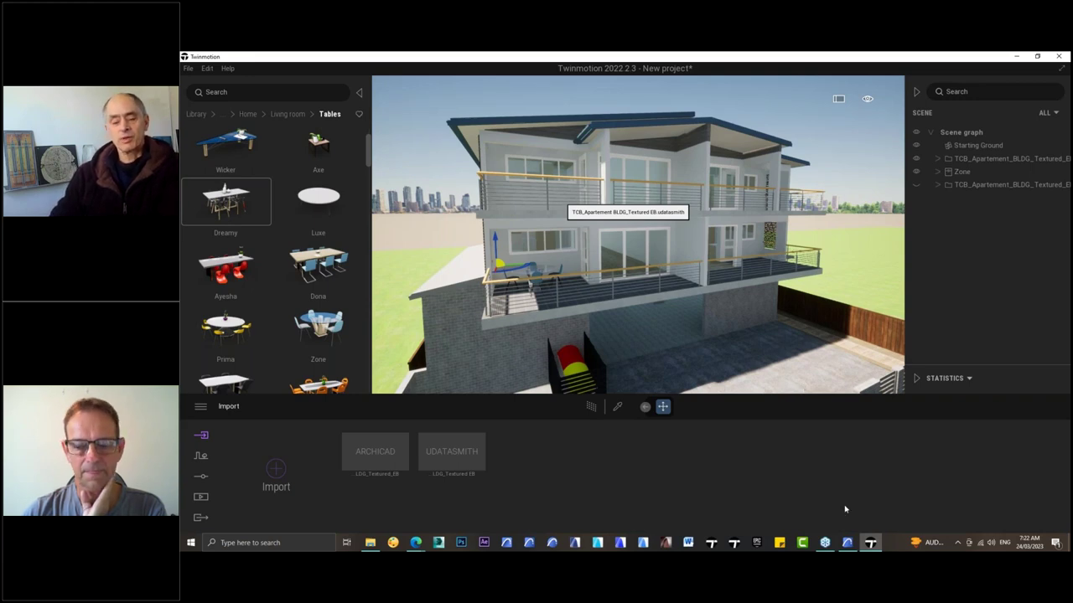
# - Switch to Archicad, examine the _3D Export layer combinations in the layer settings, and close them without changes
pyautogui.moveTo(848, 544)
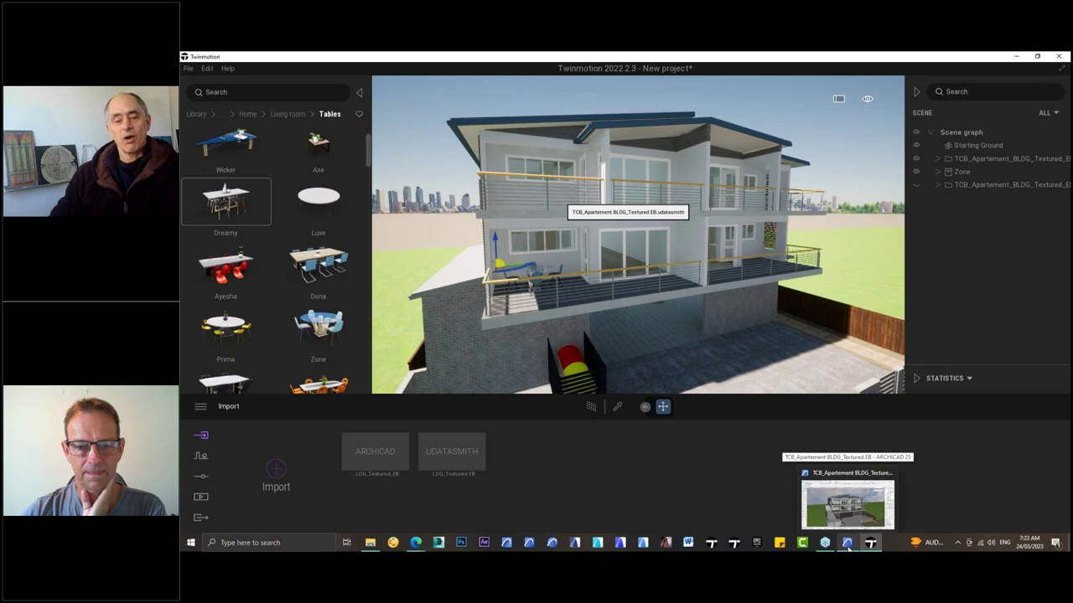
pyautogui.click(848, 545)
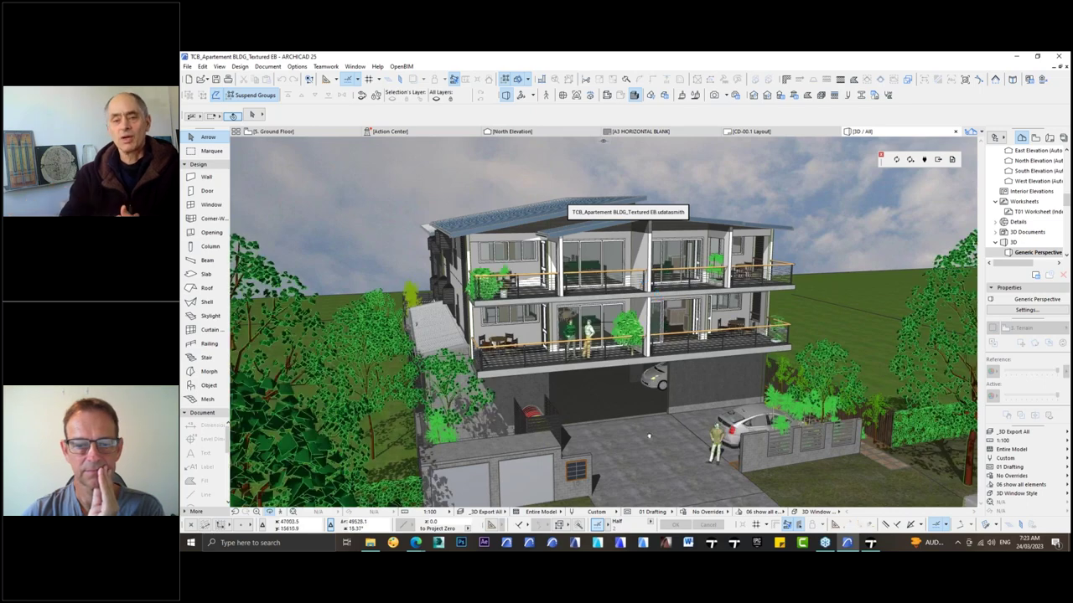
pyautogui.moveTo(647, 431)
pyautogui.mouseDown(button='middle')
pyautogui.moveTo(635, 386)
pyautogui.moveTo(641, 294)
pyautogui.moveTo(641, 336)
pyautogui.mouseUp(button='middle')
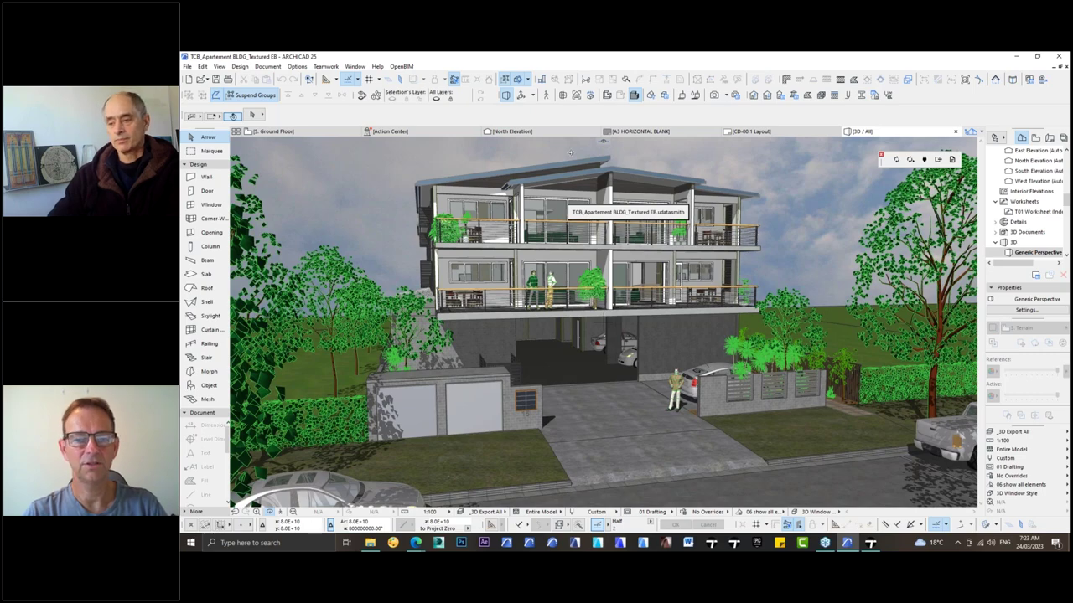
pyautogui.click(481, 81)
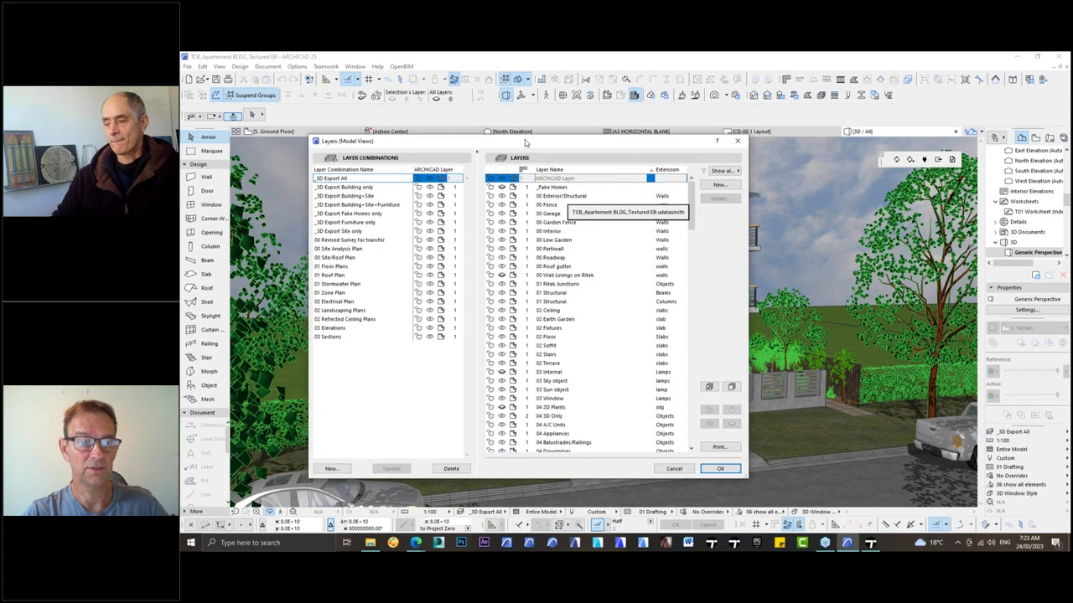
pyautogui.moveTo(515, 147); pyautogui.dragTo(545, 136)
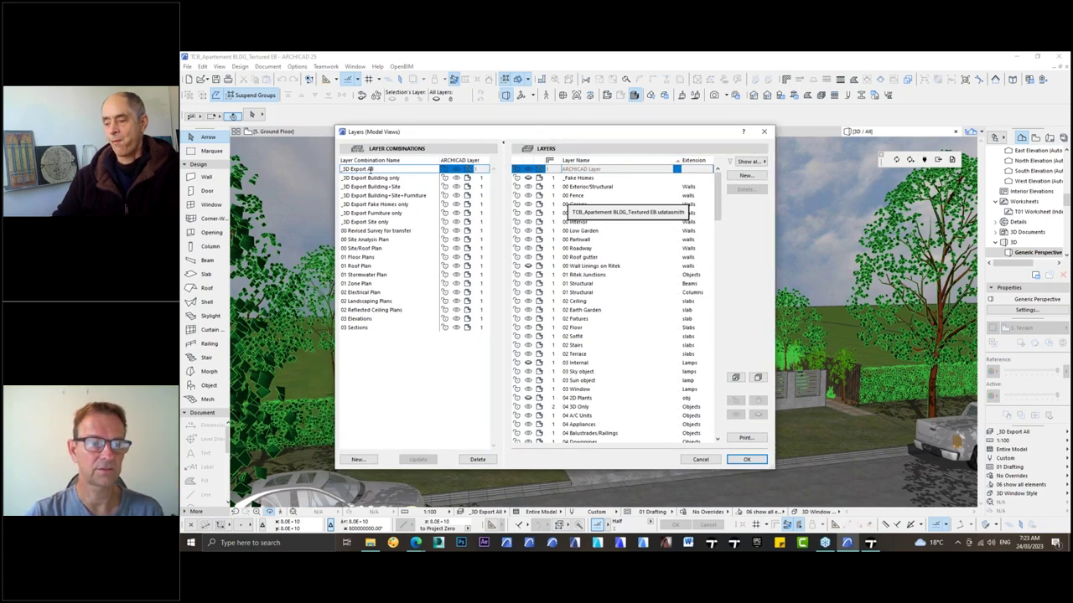
pyautogui.click(709, 463)
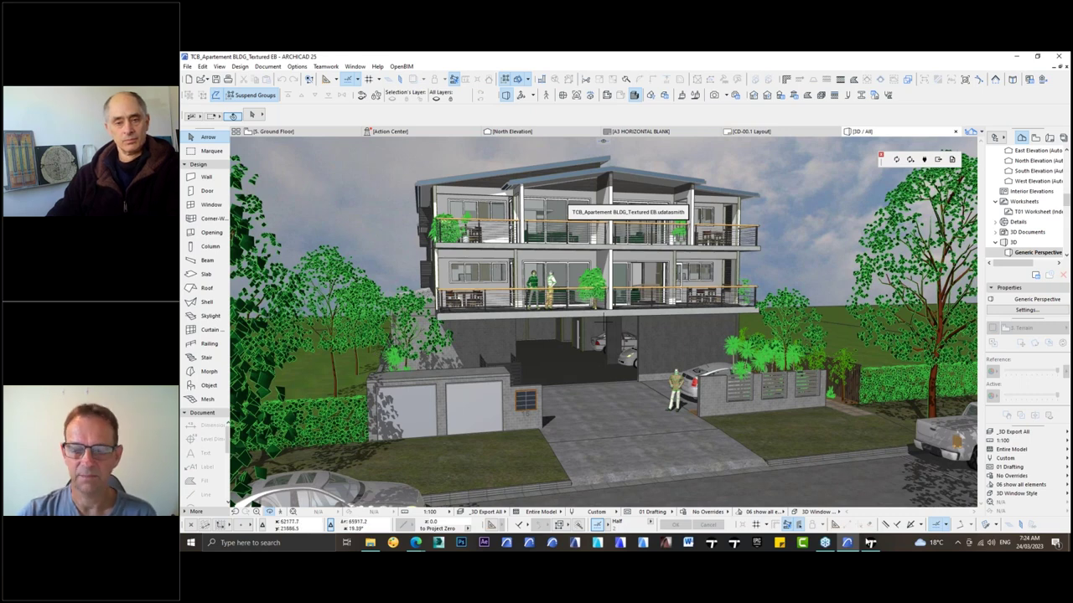
# - Switch to Twinmotion and examine the linked model with its trees, cars and people from the street
pyautogui.moveTo(847, 545)
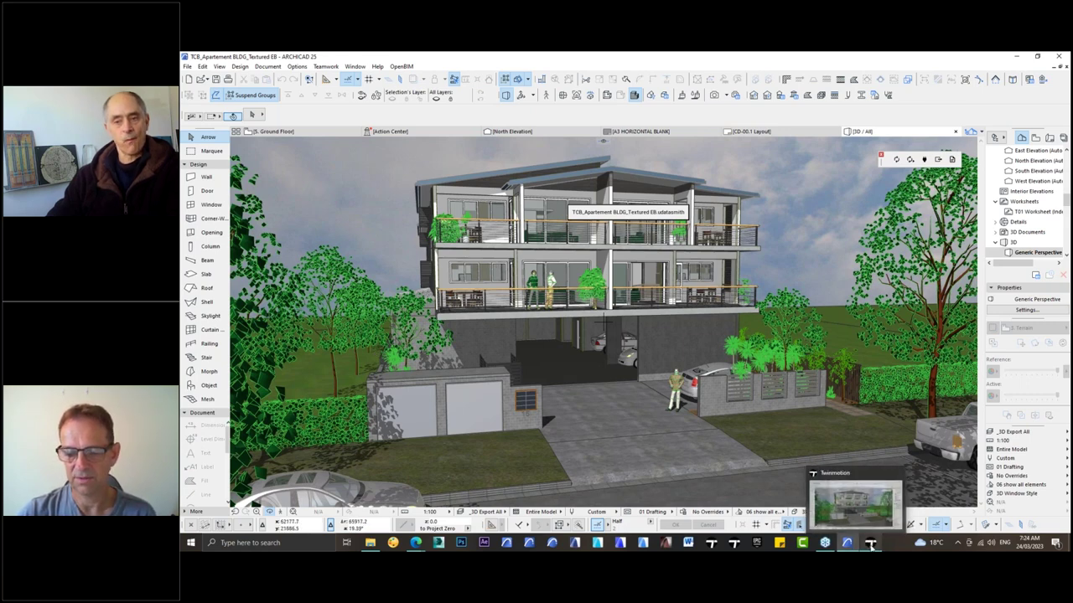
pyautogui.click(871, 545)
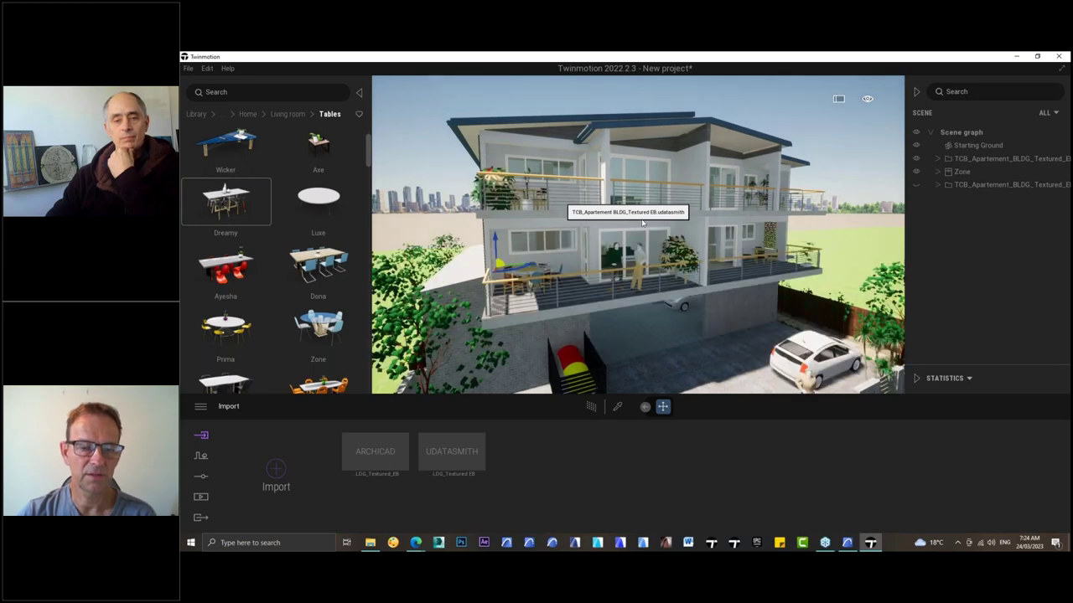
pyautogui.scroll(-3, 645, 216)
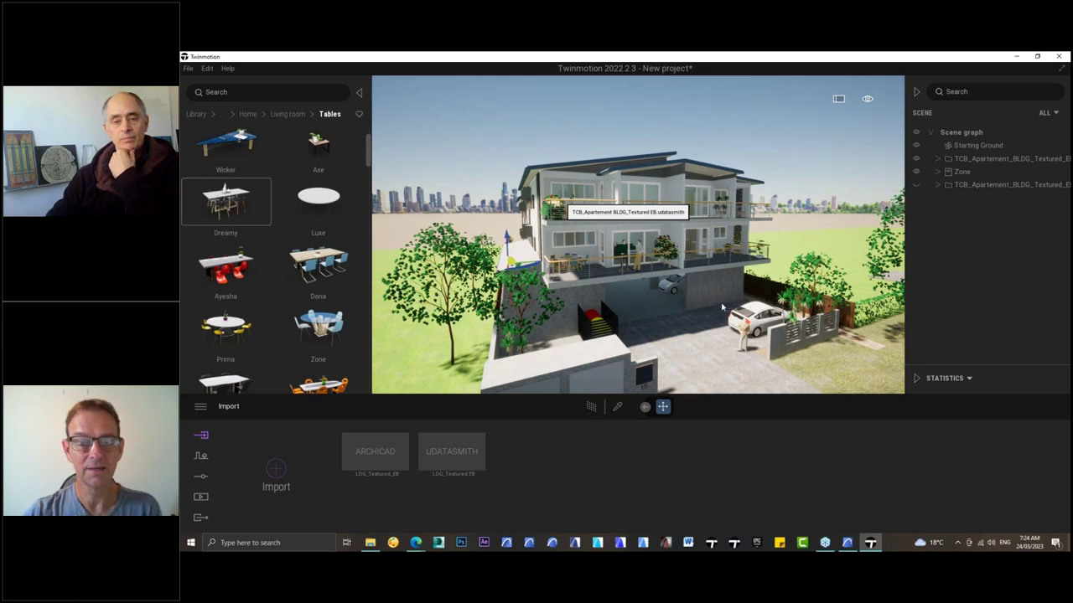
pyautogui.moveTo(684, 341); pyautogui.dragTo(695, 340)
pyautogui.moveTo(696, 340); pyautogui.dragTo(612, 289, button='middle')
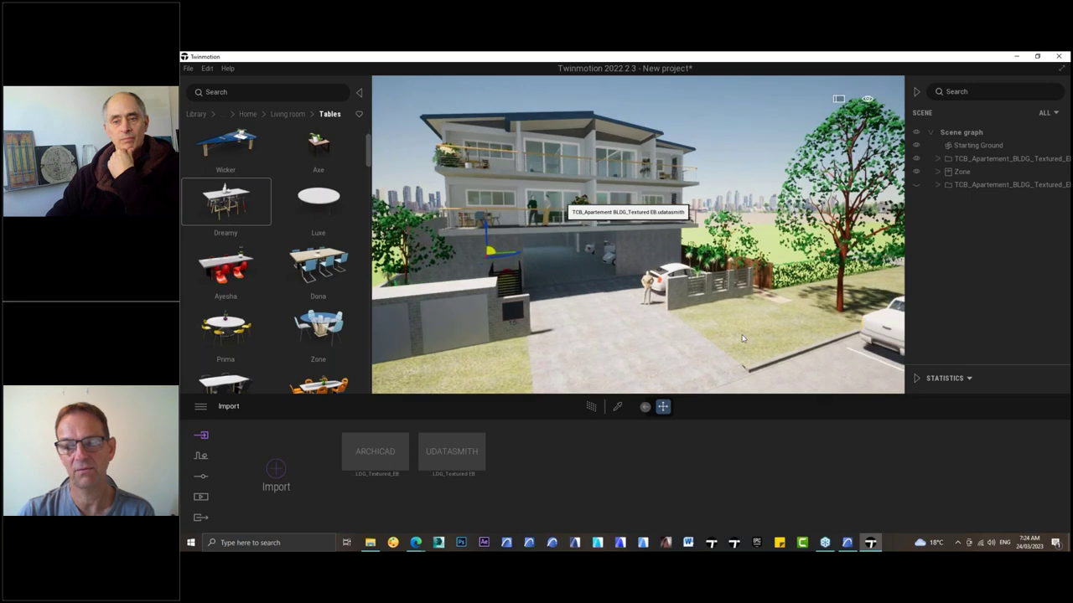
pyautogui.scroll(-3, 709, 299)
pyautogui.scroll(-4, 710, 300)
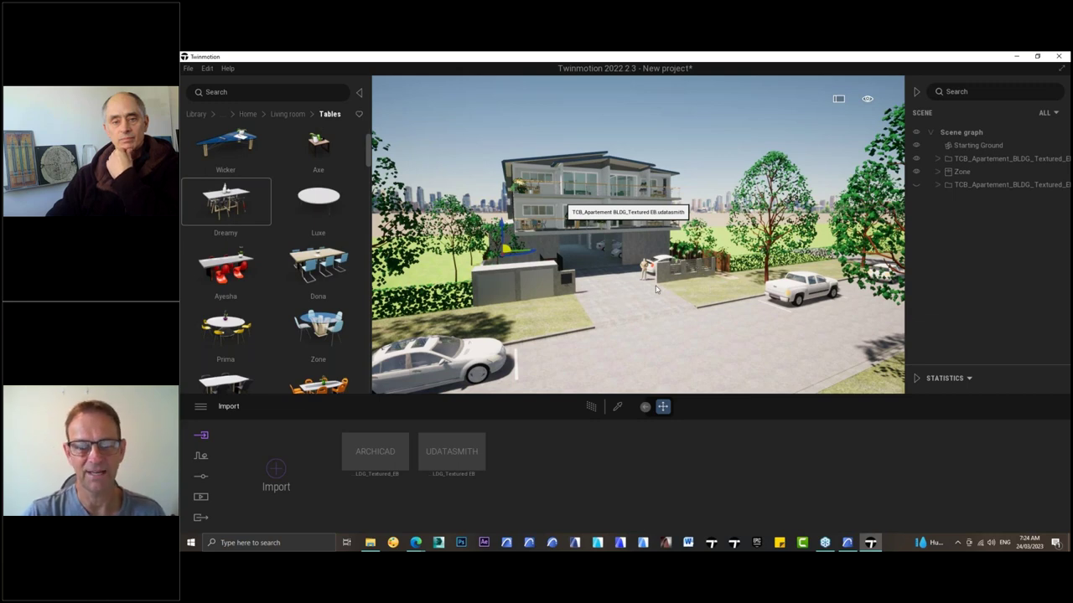
pyautogui.keyDown('shift'); pyautogui.moveTo(567, 203); pyautogui.dragTo(578, 192, button='middle'); pyautogui.keyUp('shift')
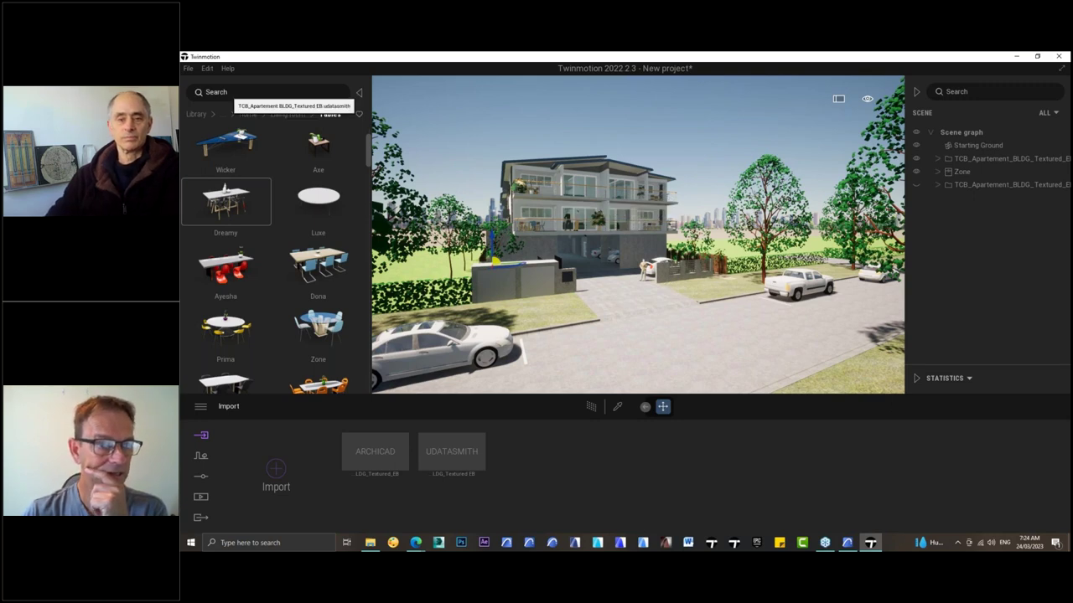
# - Place a Sweet Birch from the library's vegetation trees over the imported street tree beside the parked white pickup
pyautogui.click(199, 115)
pyautogui.click(305, 172)
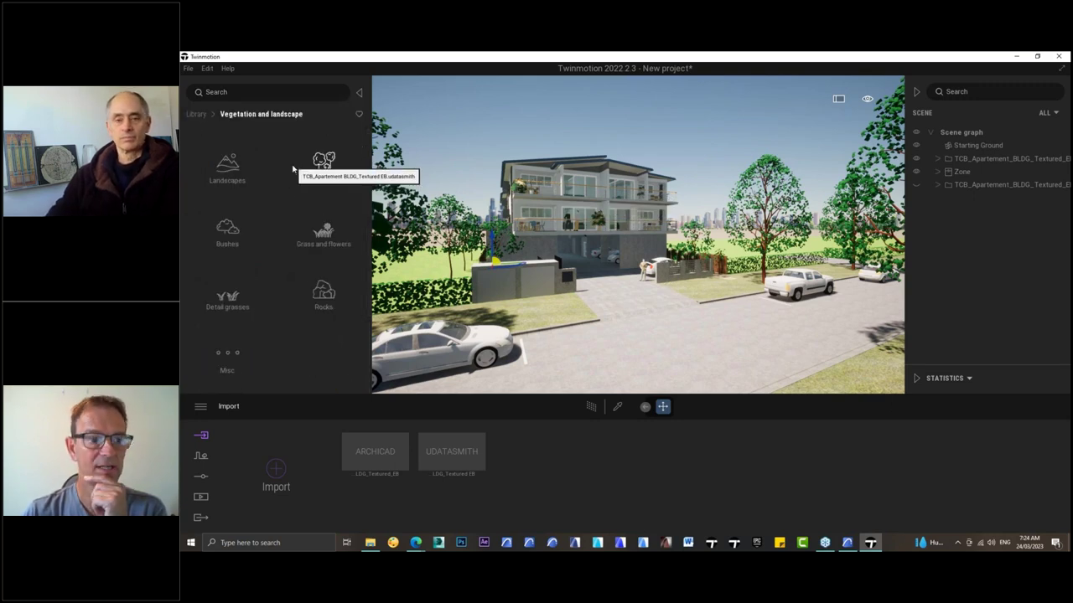
pyautogui.click(323, 160)
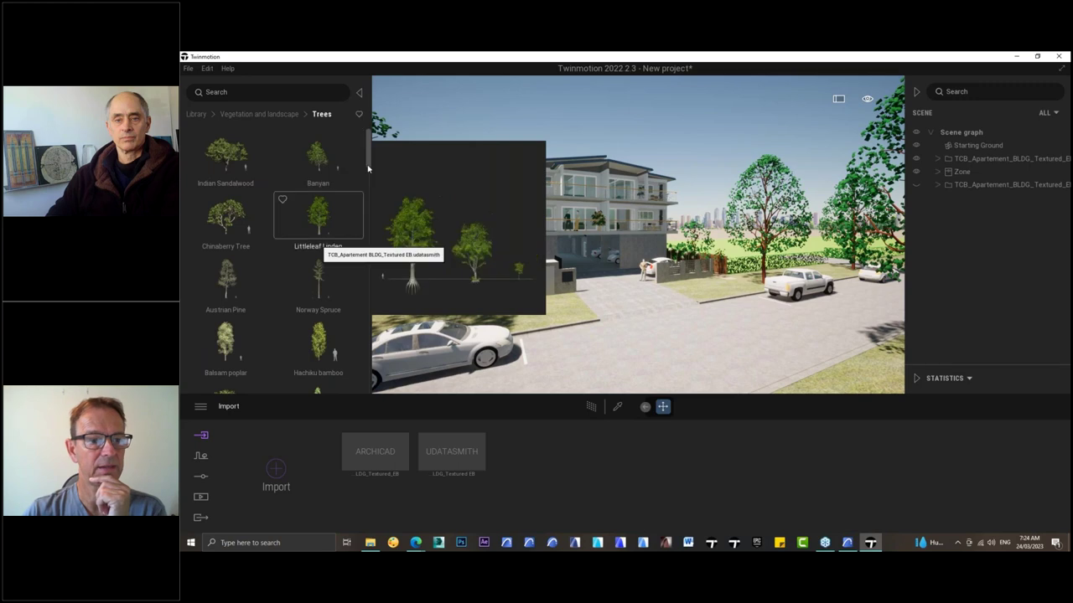
pyautogui.moveTo(368, 161); pyautogui.dragTo(364, 247)
pyautogui.moveTo(225, 176)
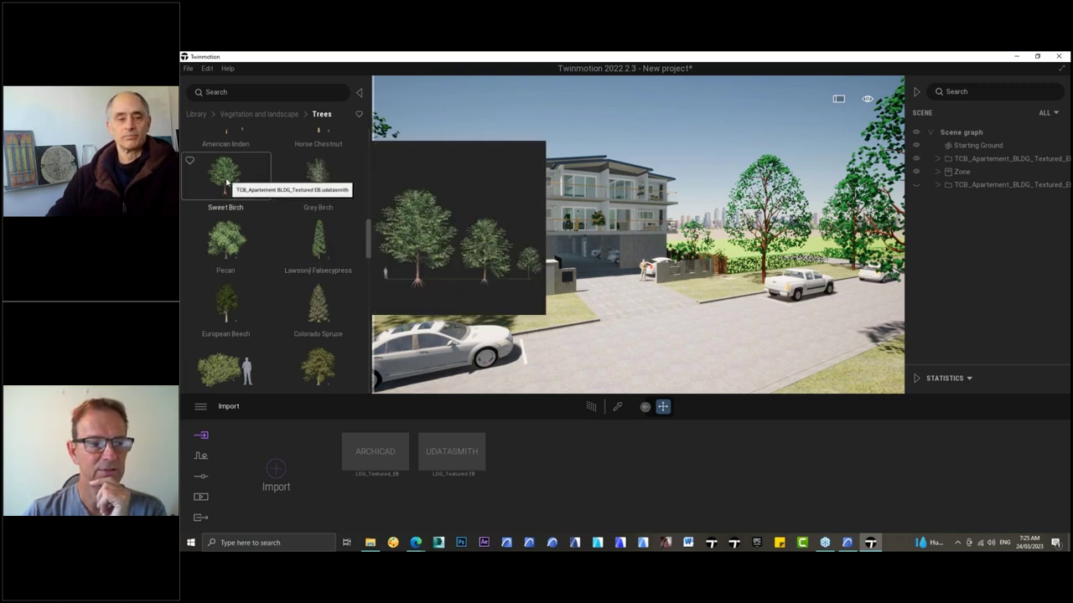
pyautogui.scroll(1, 261, 215)
pyautogui.moveTo(634, 300); pyautogui.dragTo(717, 289)
pyautogui.scroll(3, 734, 289)
pyautogui.scroll(1, 748, 336)
pyautogui.moveTo(748, 335); pyautogui.dragTo(689, 342, button='middle')
pyautogui.moveTo(701, 333); pyautogui.dragTo(777, 318)
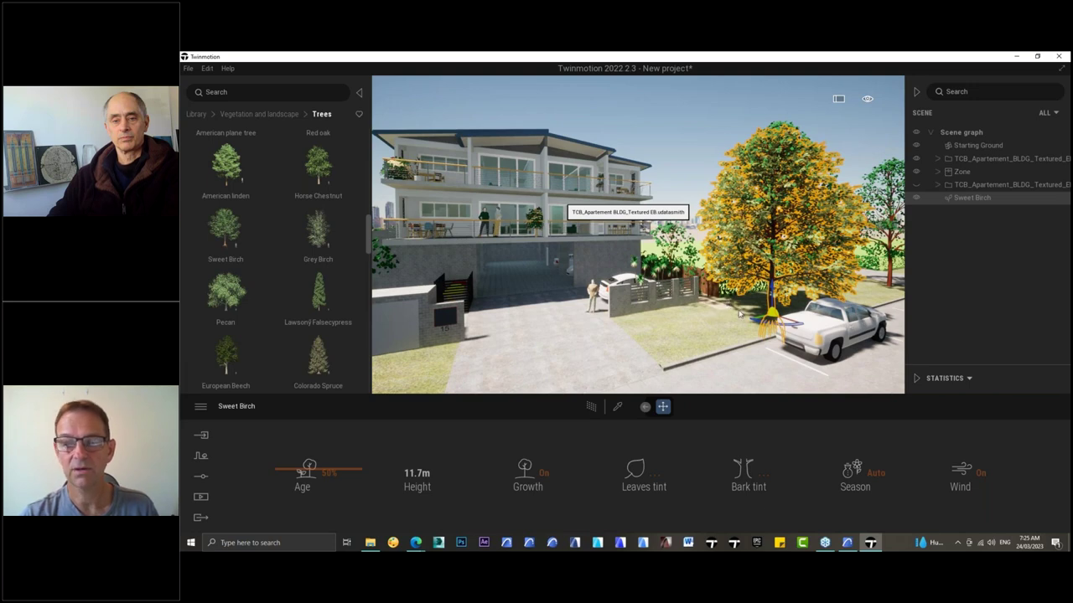
# - Inspect the Sweet Birch against the imported tree up close, selecting and deselecting the imported tree's trunk geometry
pyautogui.moveTo(741, 308); pyautogui.dragTo(537, 327, button='middle')
pyautogui.scroll(4, 536, 327)
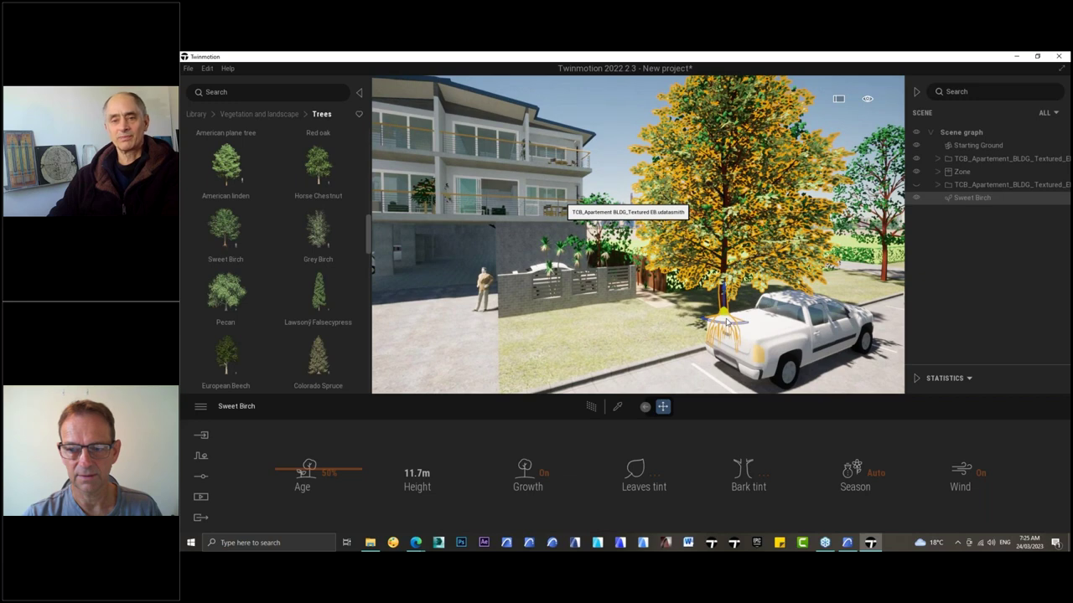
pyautogui.click(858, 123)
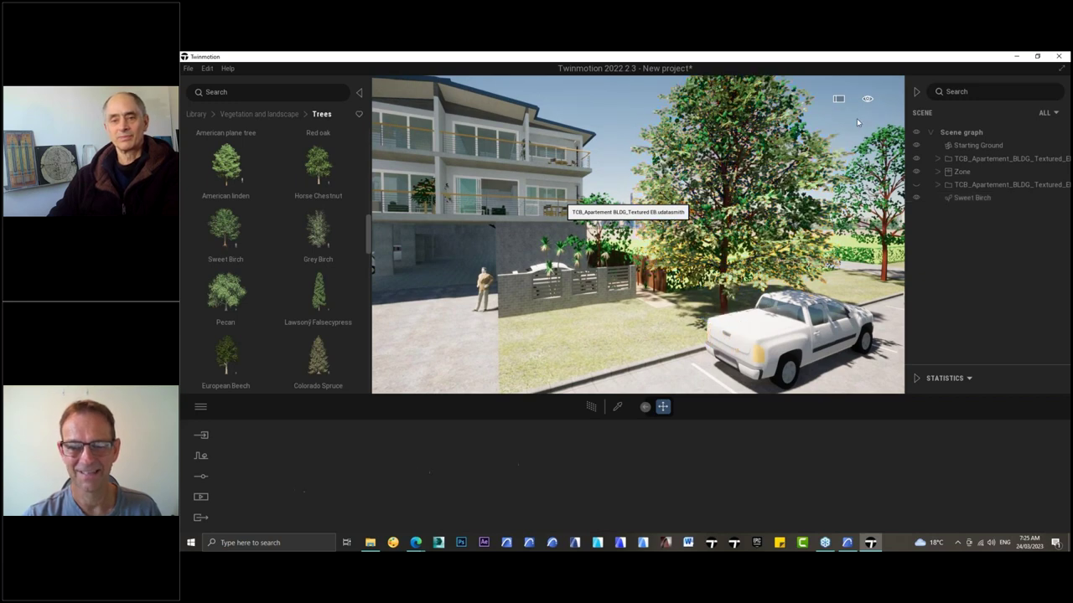
pyautogui.moveTo(858, 123); pyautogui.dragTo(947, 109, button='middle')
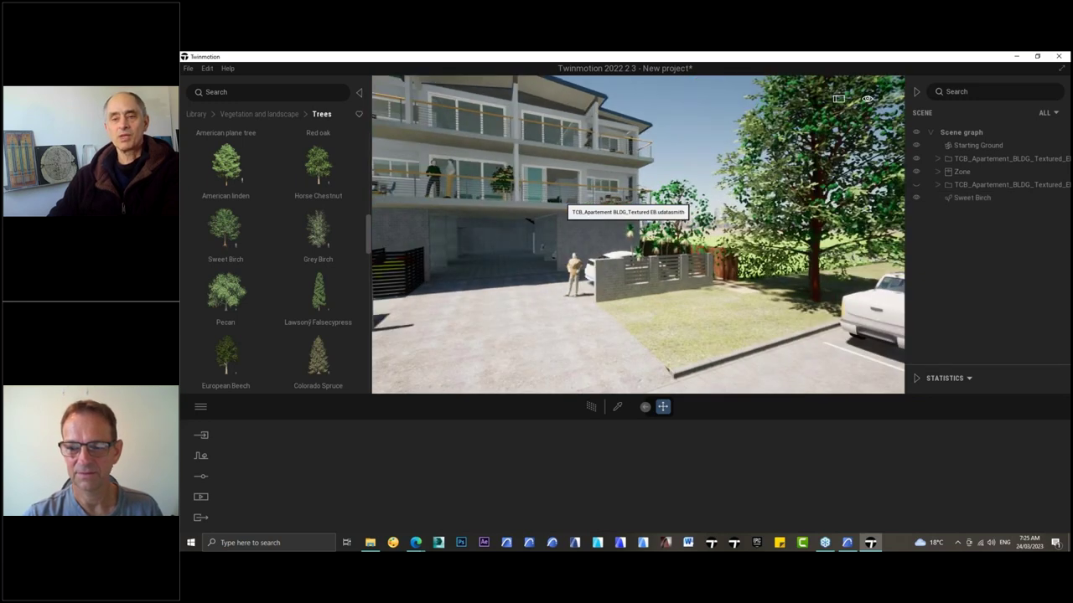
pyautogui.click(817, 304)
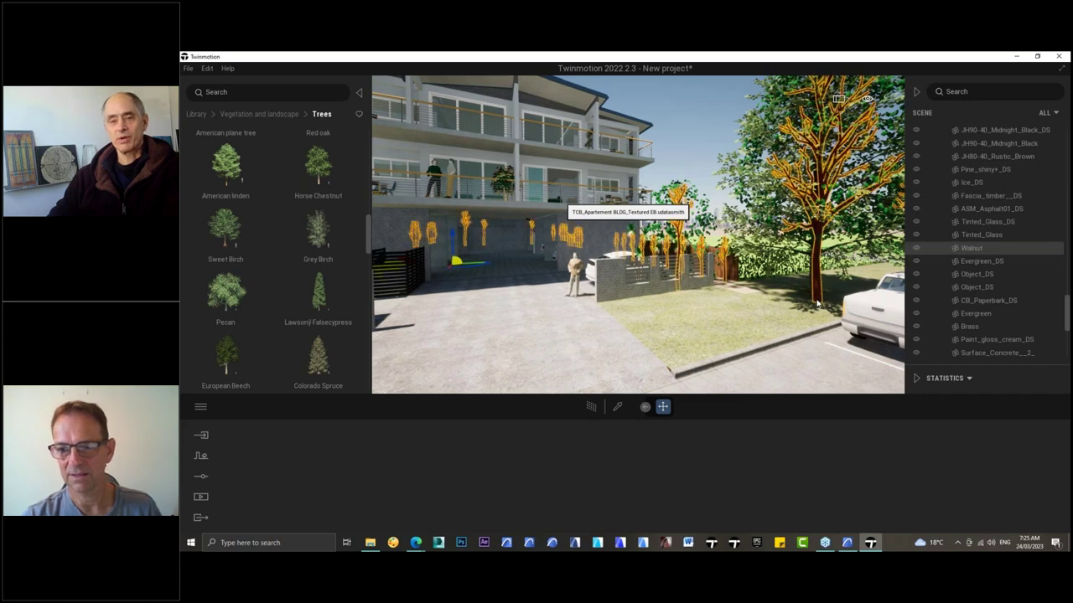
pyautogui.click(719, 98)
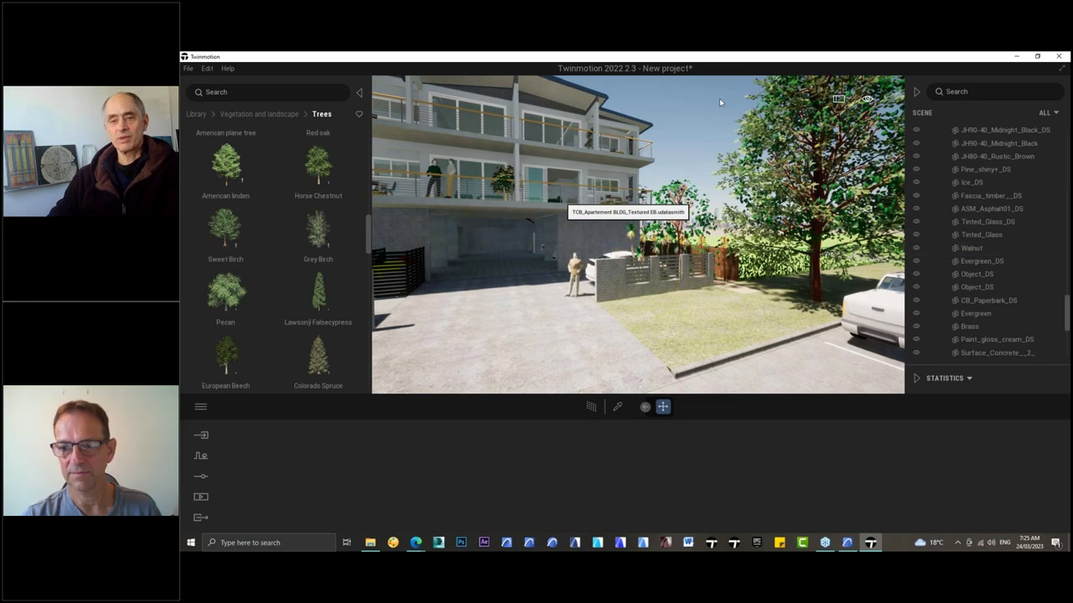
# - Collapse the linked building in the scene graph, toggle the Sweet Birch's visibility off and on, and select the birch
pyautogui.scroll(10, 943, 156)
pyautogui.scroll(8, 941, 158)
pyautogui.click(938, 159)
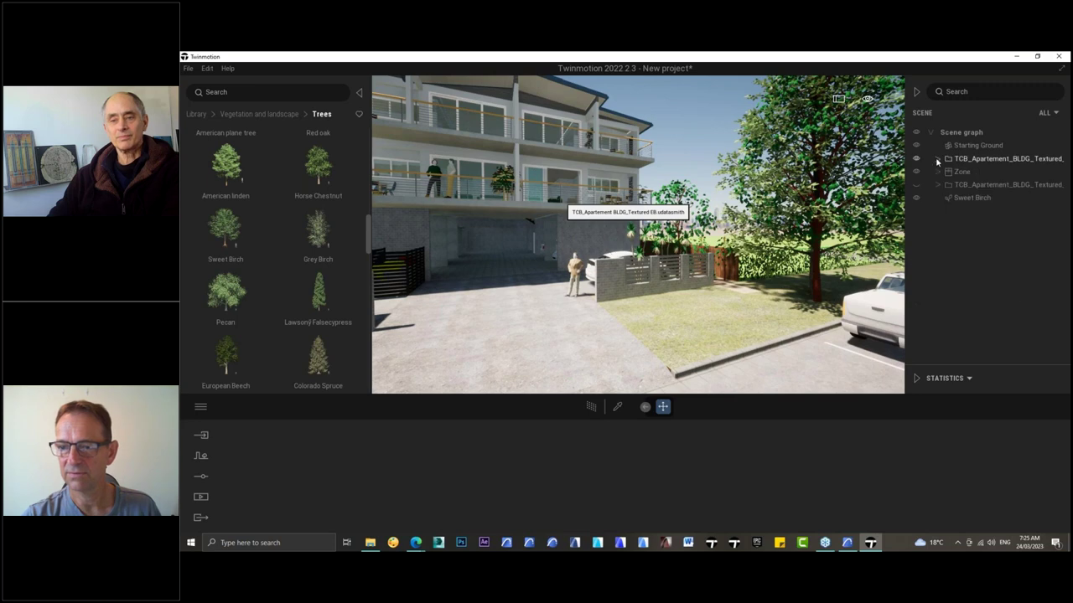
pyautogui.click(916, 198)
pyautogui.click(916, 198)
pyautogui.click(956, 198)
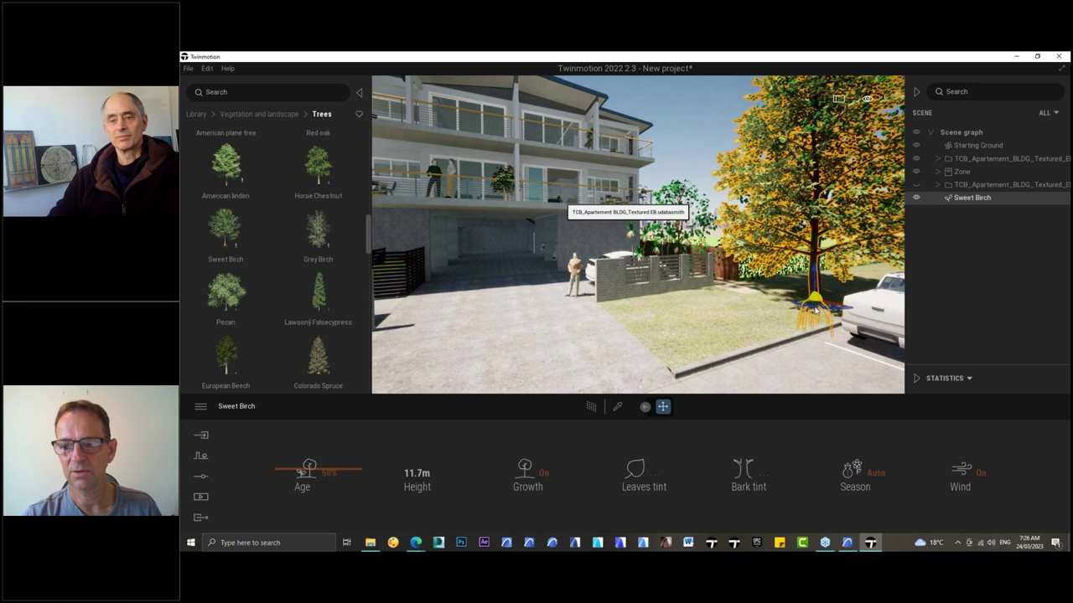
# - Move the Sweet Birch onto the lawn beside the driveway and set its age to 21%
pyautogui.moveTo(817, 307); pyautogui.dragTo(695, 327)
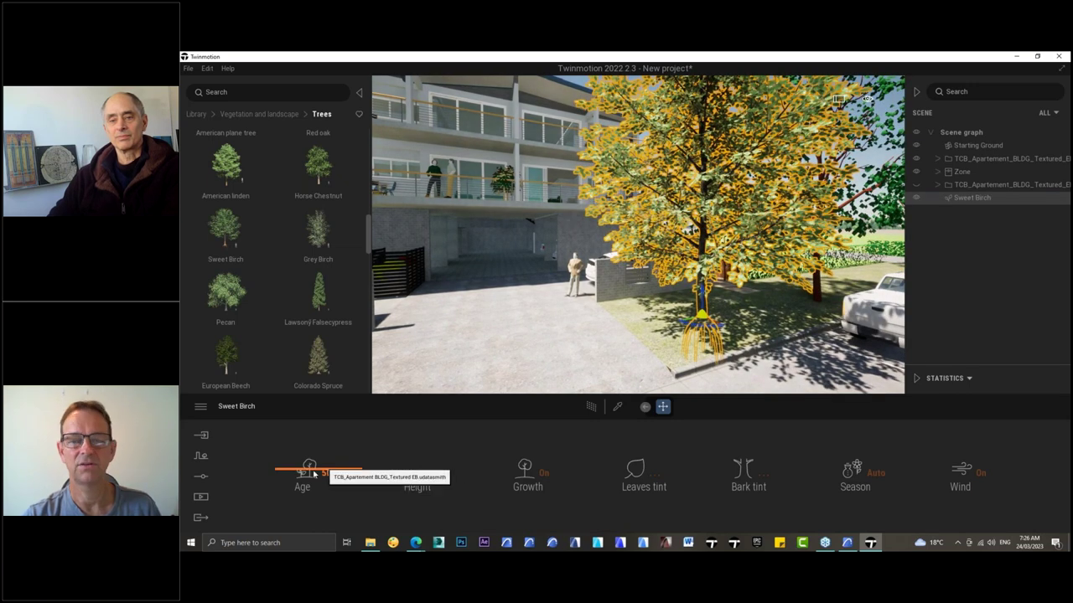
pyautogui.moveTo(327, 470); pyautogui.dragTo(279, 472)
pyautogui.moveTo(305, 508)
pyautogui.mouseDown()
pyautogui.moveTo(318, 405)
pyautogui.moveTo(563, 185)
pyautogui.moveTo(312, 473)
pyautogui.moveTo(310, 495)
pyautogui.mouseUp()
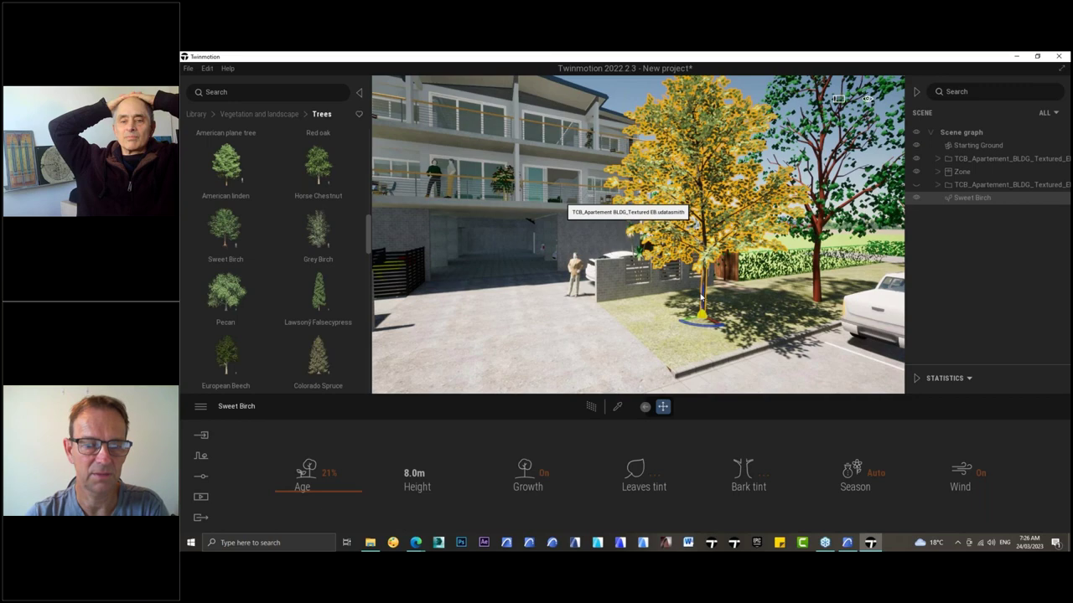
# - Move the Sweet Birch back over the imported street tree next to the parked white pickup
pyautogui.scroll(-3, 715, 288)
pyautogui.moveTo(637, 295); pyautogui.dragTo(671, 294)
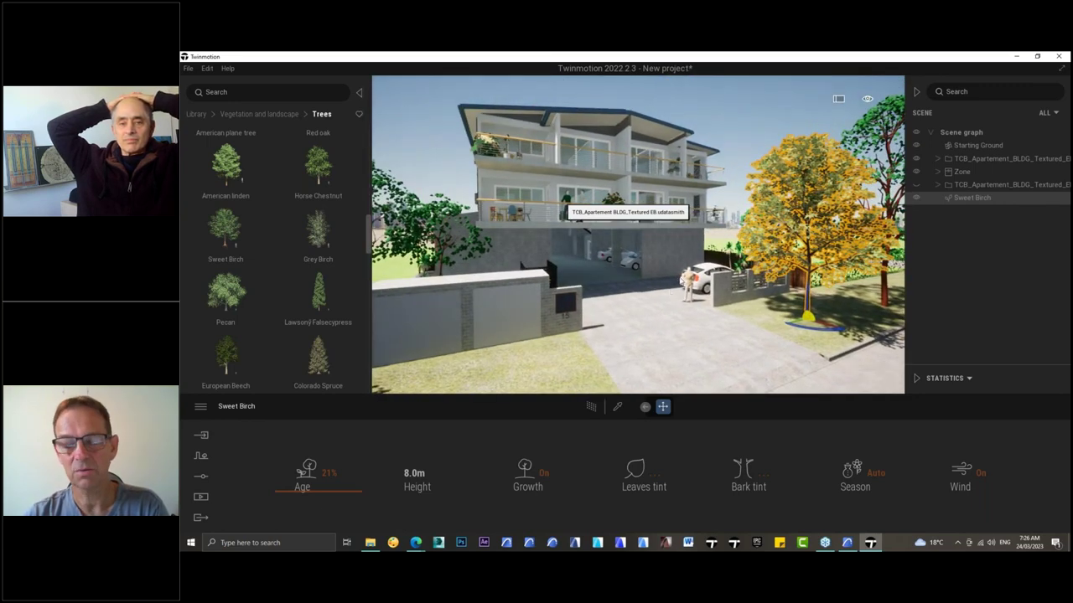
pyautogui.scroll(-3, 639, 244)
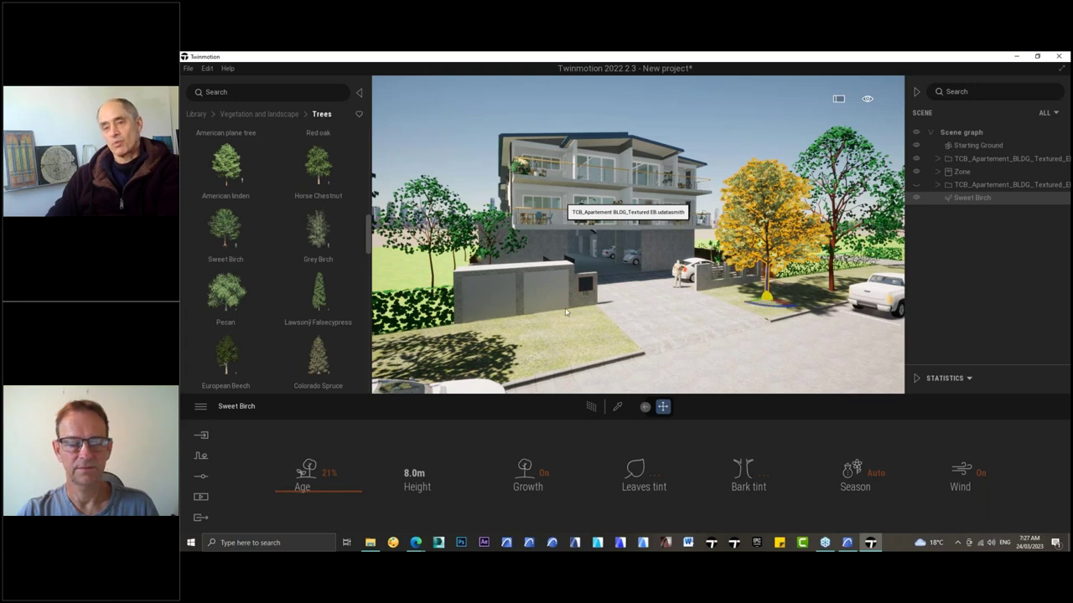
pyautogui.keyDown('shift'); pyautogui.moveTo(768, 307); pyautogui.dragTo(775, 369, button='middle'); pyautogui.keyUp('shift')
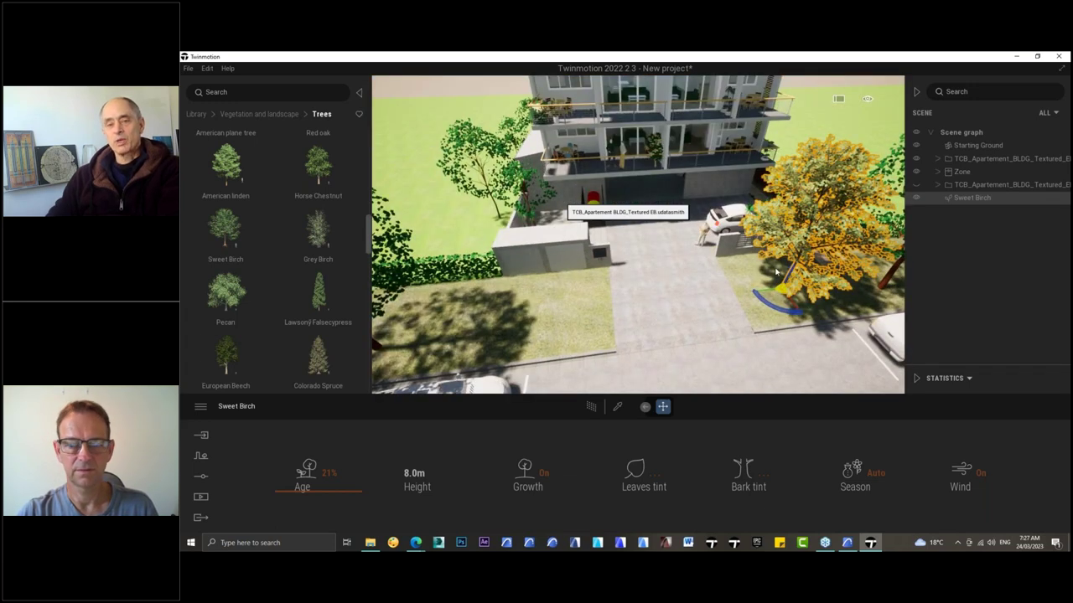
pyautogui.scroll(-3, 775, 272)
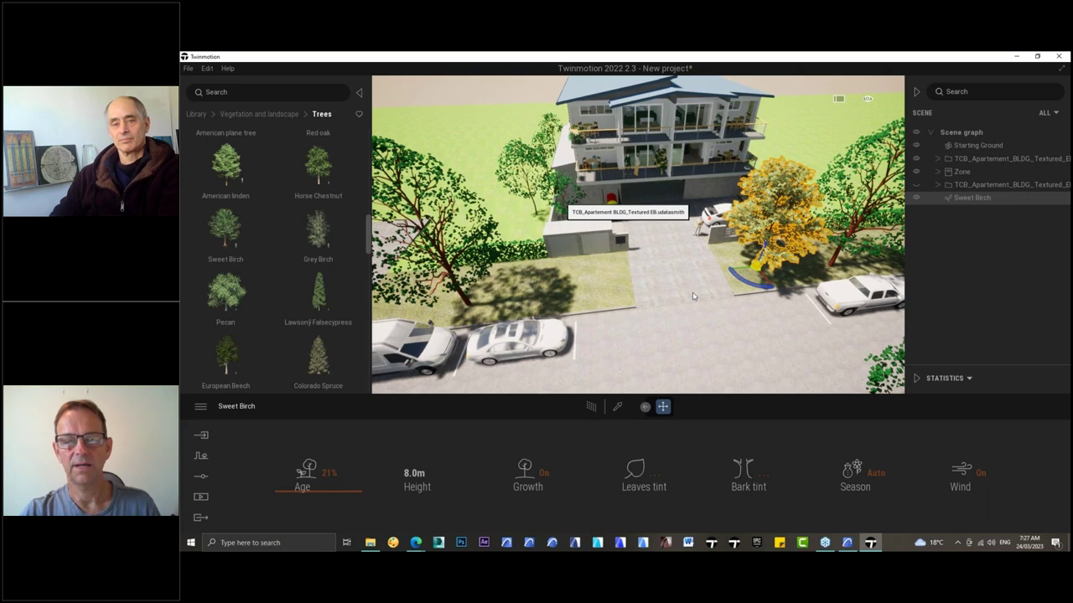
pyautogui.moveTo(756, 277); pyautogui.dragTo(844, 265)
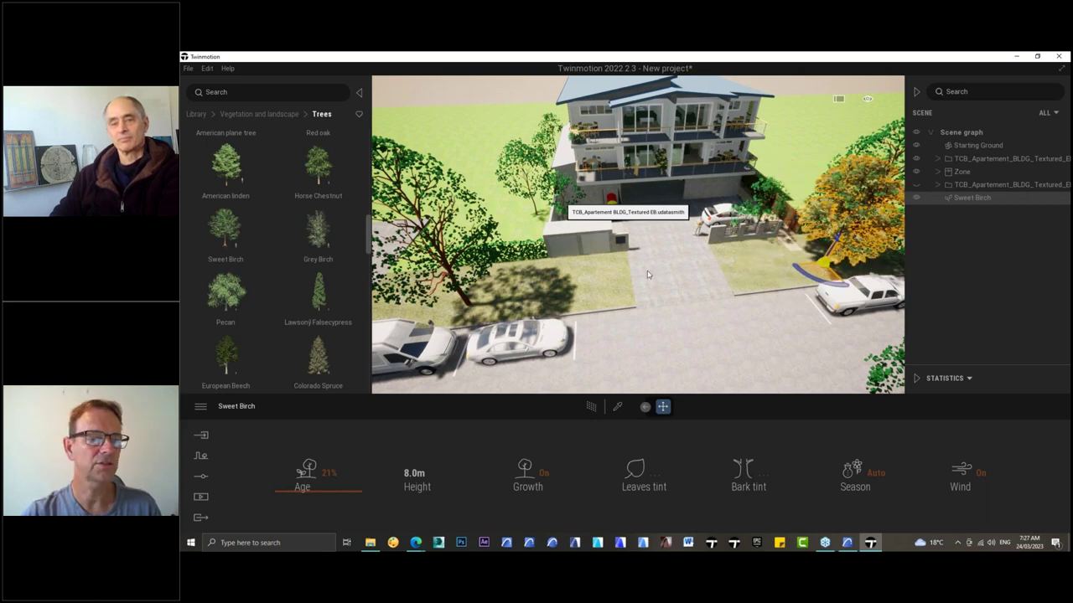
pyautogui.moveTo(220, 235)
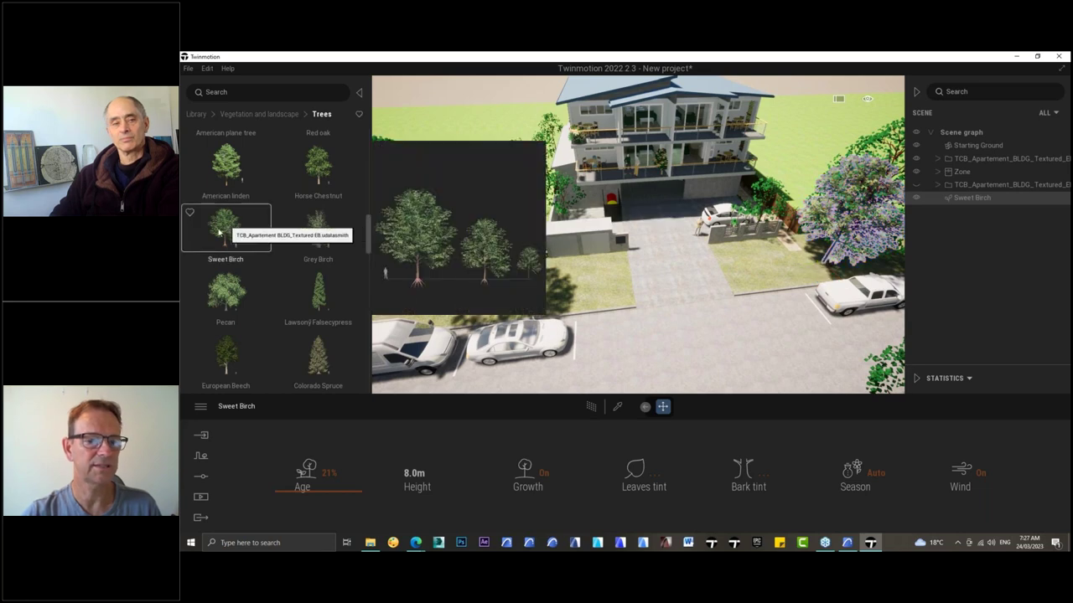
# - Place further Sweet Birches from the library along the street, and delete the one on the lawn behind the parked white sedan
pyautogui.moveTo(220, 235); pyautogui.dragTo(754, 288)
pyautogui.scroll(-3, 803, 361)
pyautogui.moveTo(802, 360); pyautogui.dragTo(812, 234)
pyautogui.keyDown('alt'); pyautogui.moveTo(834, 194); pyautogui.dragTo(683, 233); pyautogui.keyUp('alt')
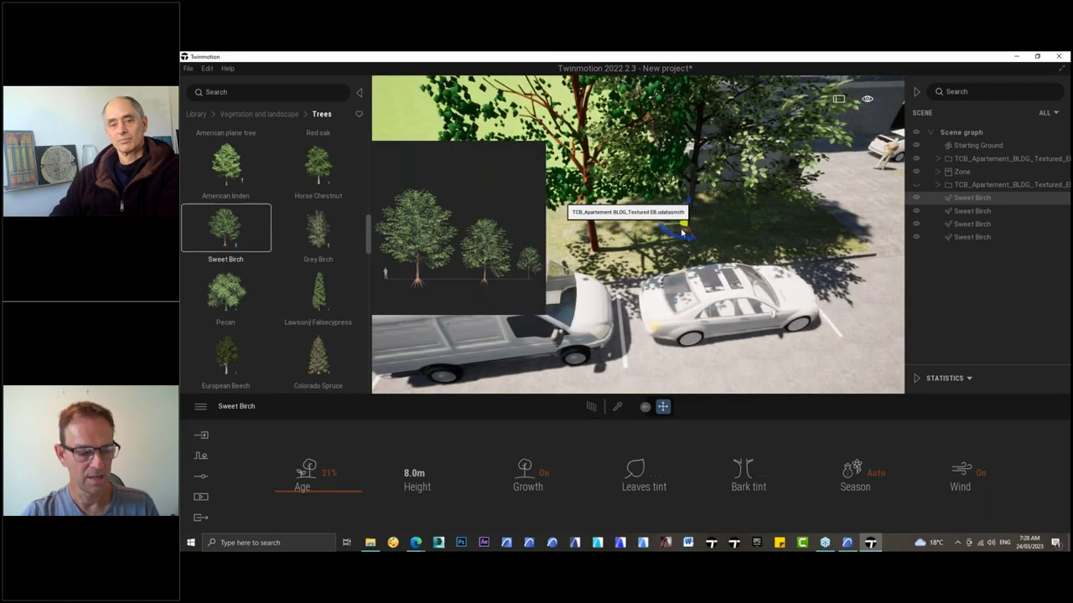
pyautogui.press('Delete')
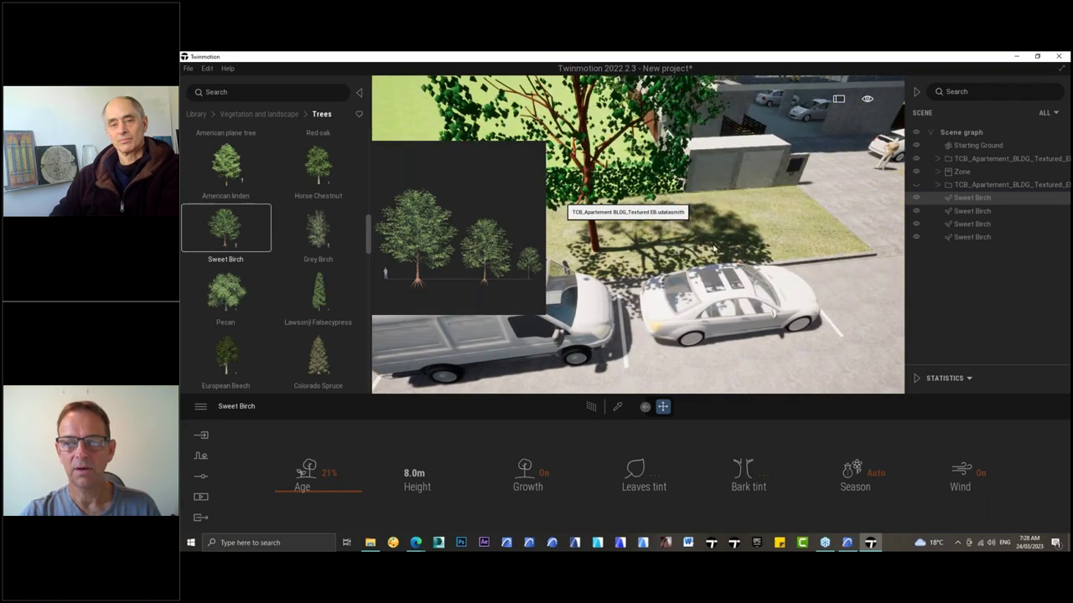
# - Select the lawn surface along the street, and collapse the linked building's folder in the scene graph
pyautogui.click(782, 246)
pyautogui.scroll(-5, 812, 264)
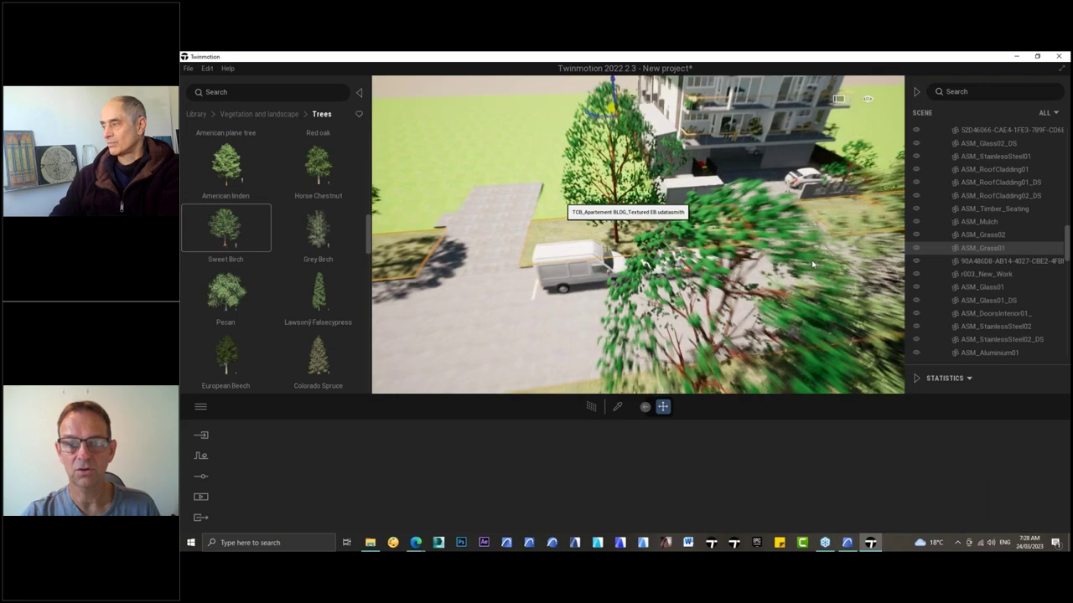
pyautogui.scroll(-4, 812, 264)
pyautogui.keyDown('shift'); pyautogui.moveTo(888, 235); pyautogui.dragTo(821, 234, button='middle'); pyautogui.keyUp('shift')
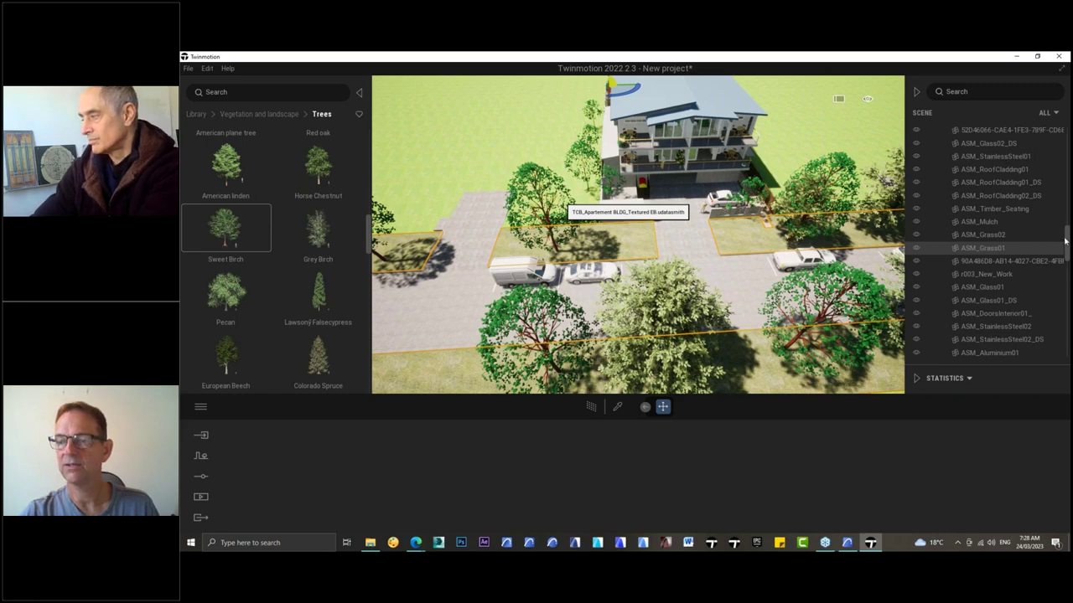
pyautogui.scroll(10, 939, 218)
pyautogui.click(936, 158)
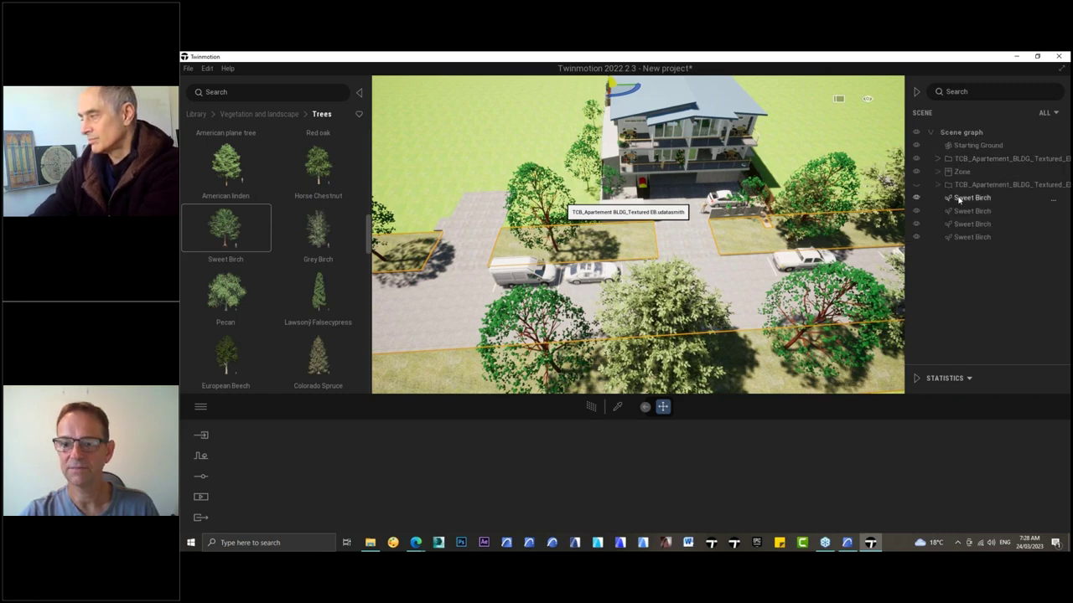
# - Try an instance copy of the Sweet Birch beside the white pickup across the driveway, with its age set to 63%
pyautogui.click(779, 246)
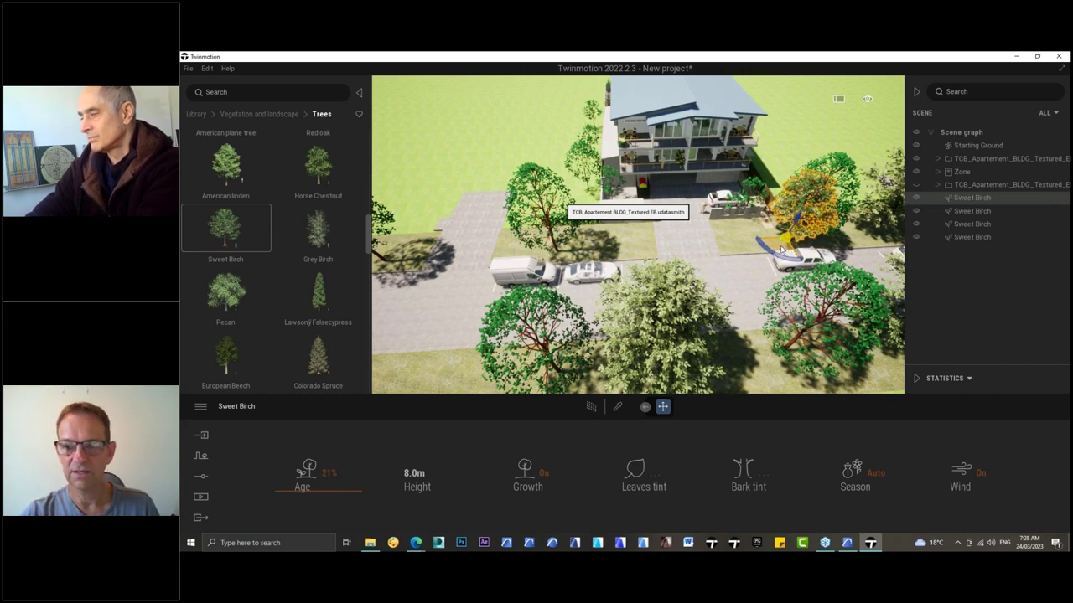
pyautogui.keyDown('shift'); pyautogui.moveTo(769, 248); pyautogui.dragTo(548, 248); pyautogui.keyUp('shift')
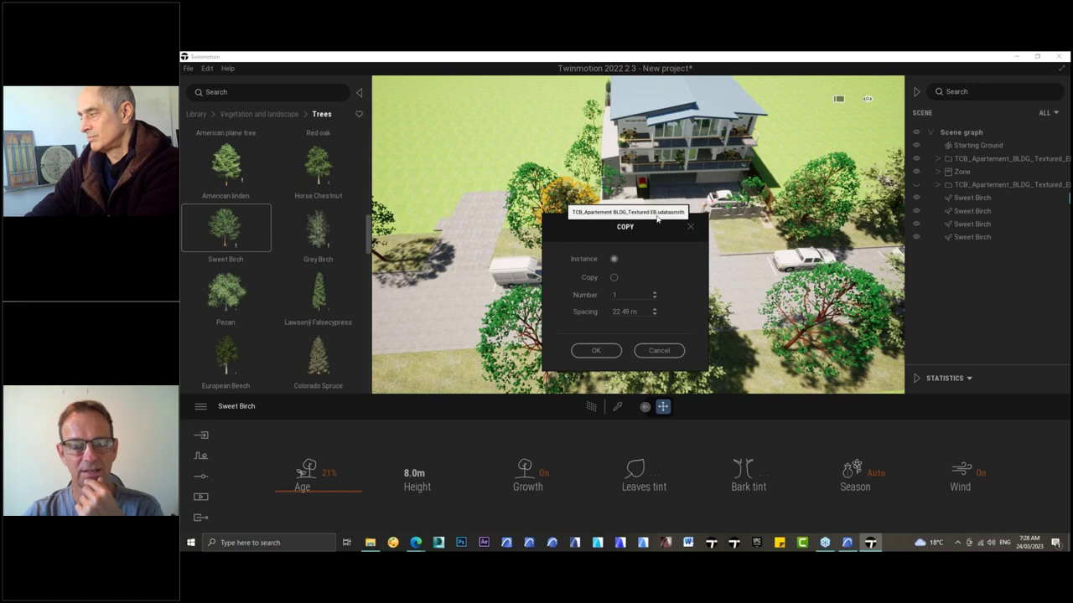
pyautogui.click(596, 351)
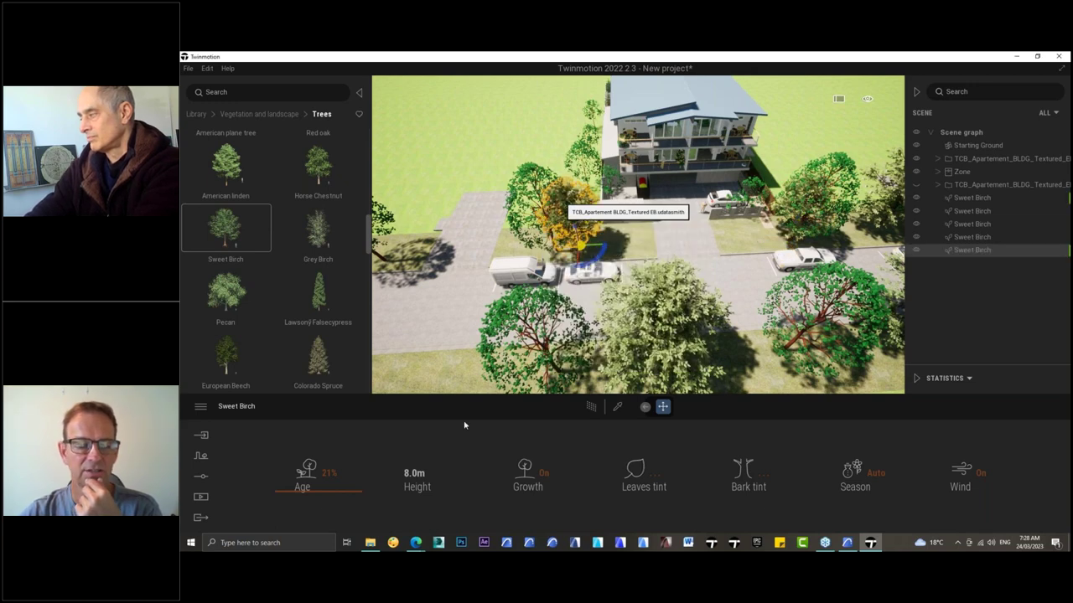
pyautogui.moveTo(330, 495); pyautogui.dragTo(339, 469)
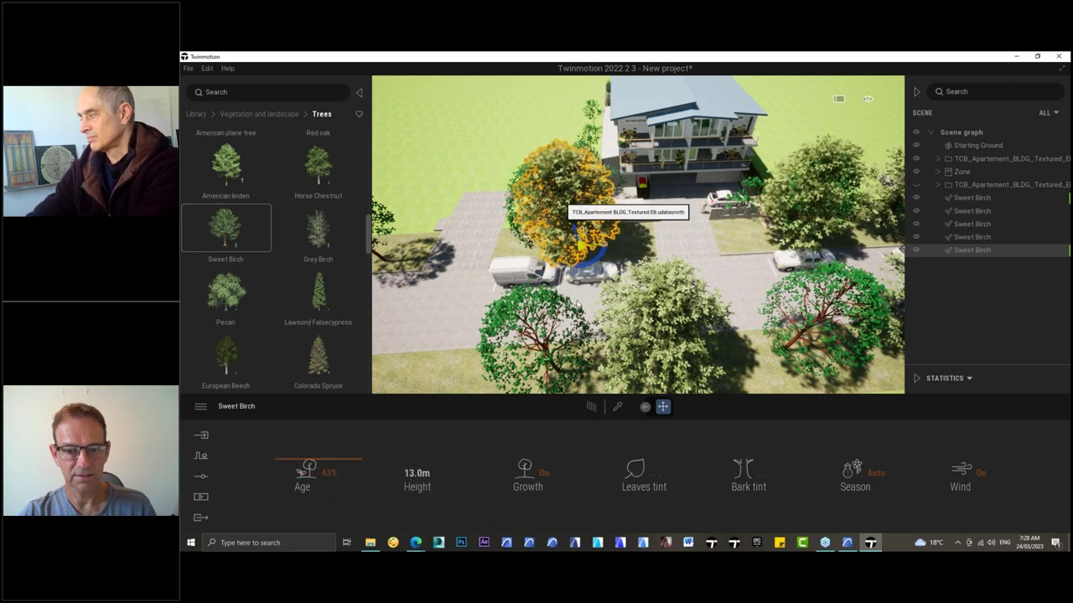
pyautogui.hotkey('ctrl', 'z')
pyautogui.hotkey('ctrl', 'z')
# - Copy the Sweet Birch beside the white pickup across the driveway using the Copy option, and set the copy's age to 44%
pyautogui.keyDown('shift'); pyautogui.moveTo(783, 249); pyautogui.dragTo(603, 195); pyautogui.keyUp('shift')
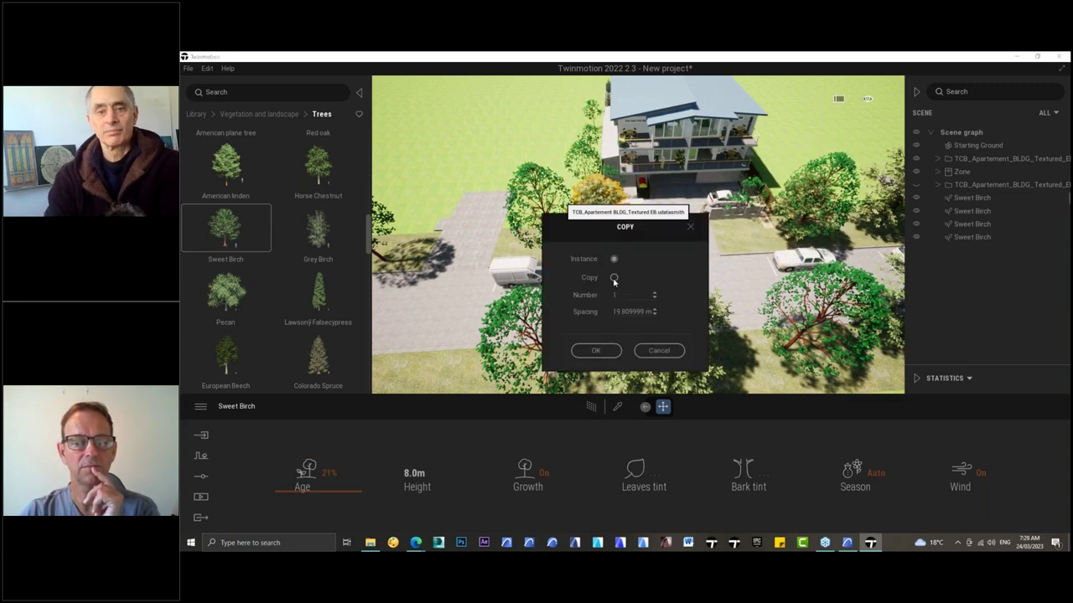
pyautogui.click(614, 279)
pyautogui.click(597, 351)
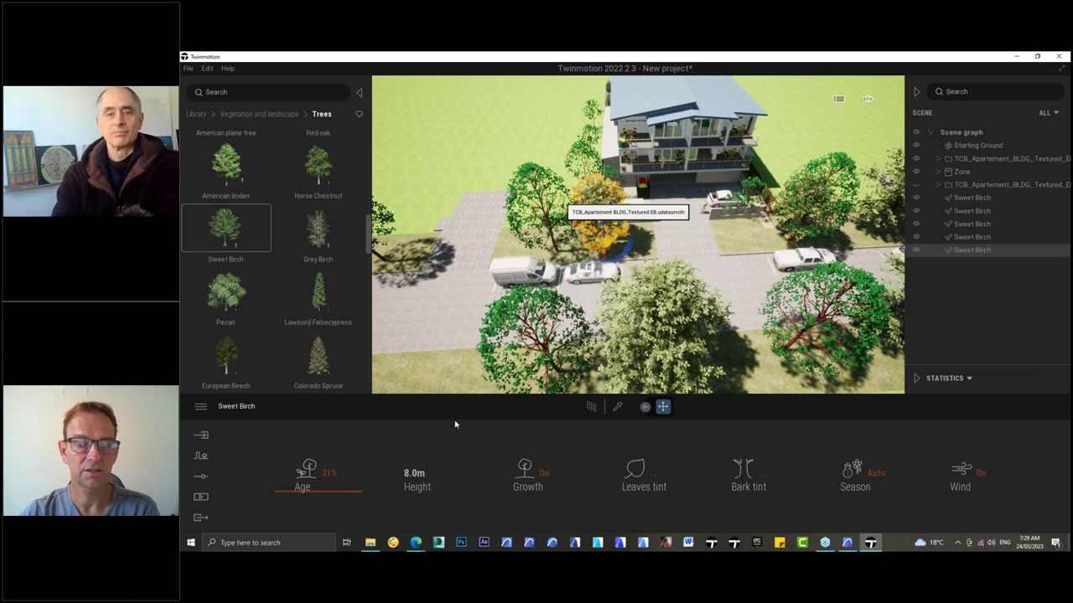
pyautogui.moveTo(320, 490); pyautogui.dragTo(322, 381)
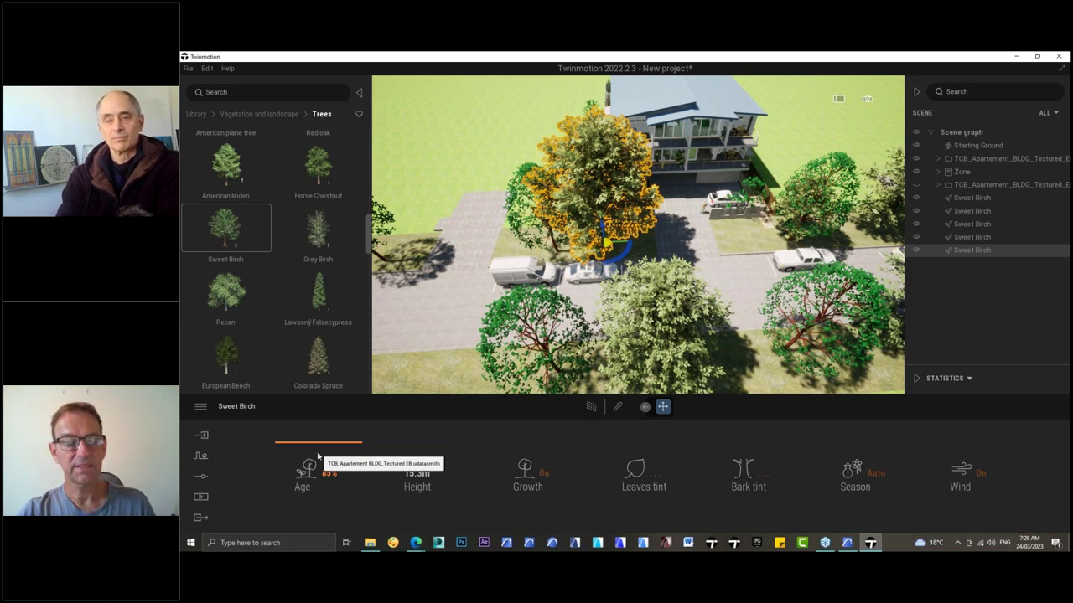
pyautogui.moveTo(332, 446); pyautogui.dragTo(322, 481)
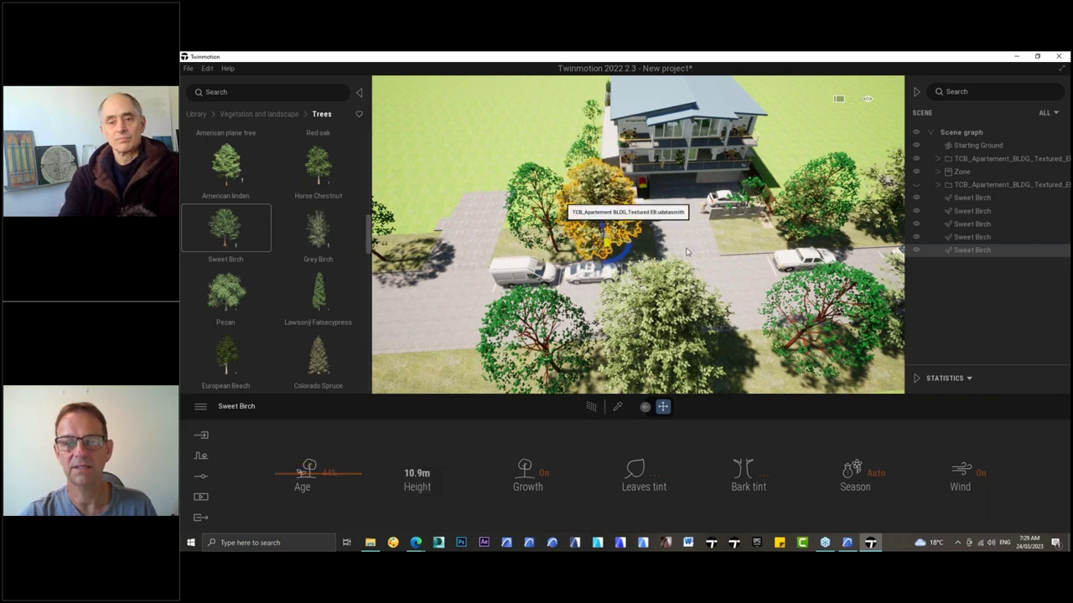
# - Examine the library birches and the imported trees along the street from above, from street level and through the foliage
pyautogui.keyDown('shift'); pyautogui.moveTo(663, 271); pyautogui.dragTo(838, 189, button='middle'); pyautogui.keyUp('shift')
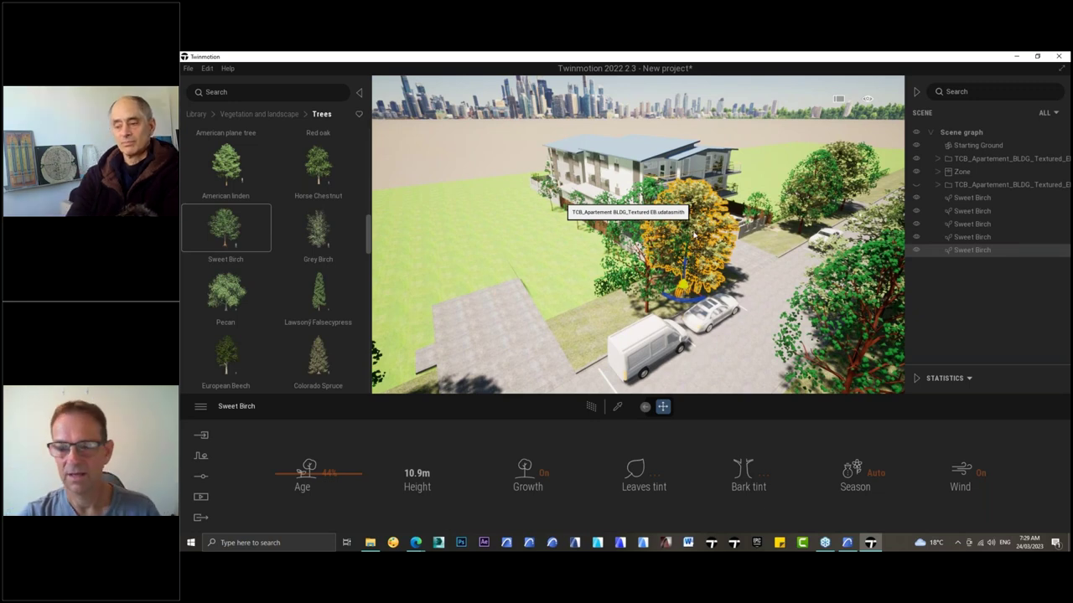
pyautogui.moveTo(700, 346); pyautogui.dragTo(687, 346, button='right')
pyautogui.keyDown('shift'); pyautogui.moveTo(687, 346); pyautogui.dragTo(645, 285, button='middle'); pyautogui.keyUp('shift')
pyautogui.scroll(3, 645, 285)
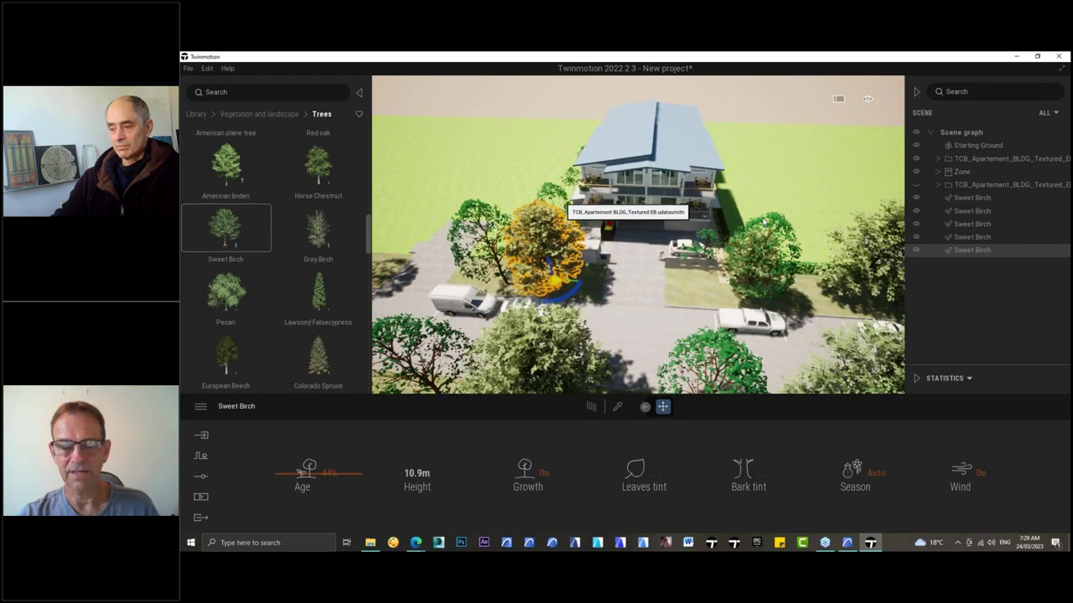
pyautogui.scroll(1, 645, 285)
pyautogui.keyDown('shift'); pyautogui.moveTo(645, 285); pyautogui.dragTo(670, 256, button='middle'); pyautogui.keyUp('shift')
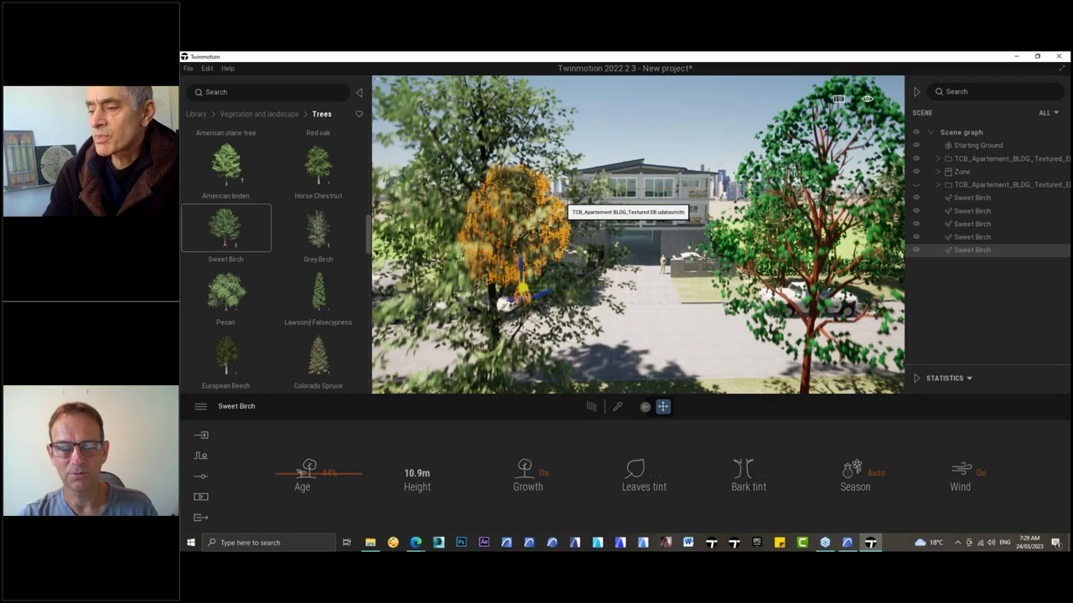
pyautogui.scroll(1, 670, 256)
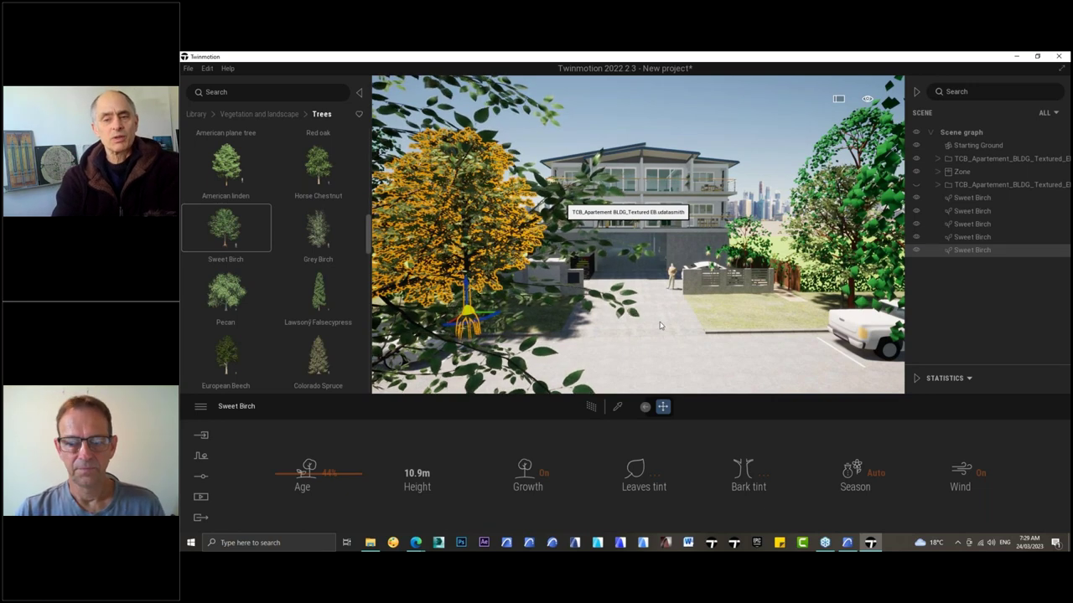
pyautogui.moveTo(660, 325); pyautogui.dragTo(877, 305, button='middle')
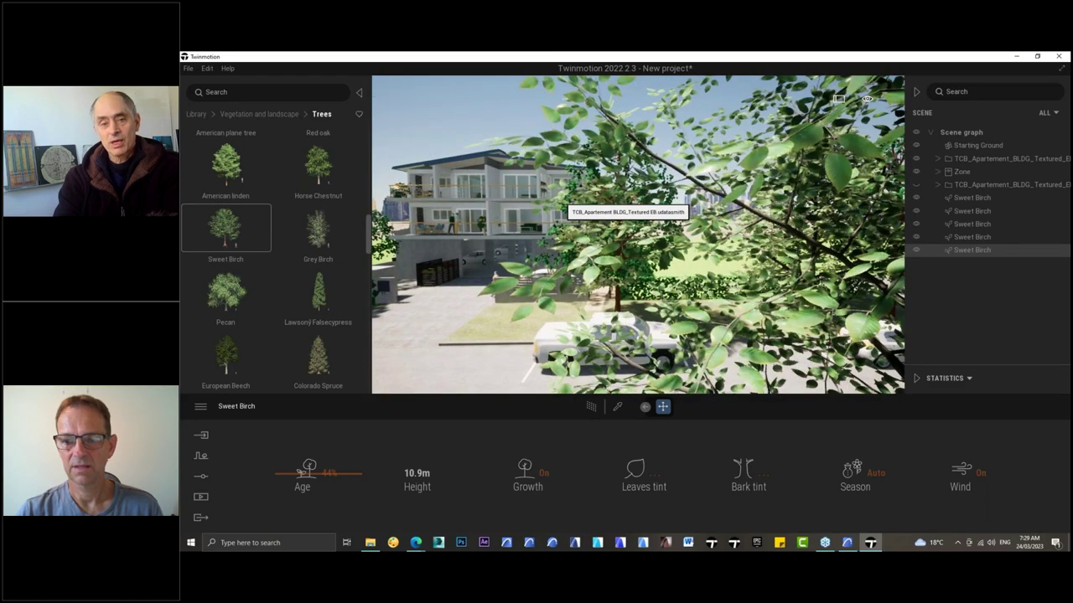
pyautogui.moveTo(702, 306); pyautogui.dragTo(702, 377, button='right')
pyautogui.moveTo(702, 306); pyautogui.dragTo(539, 313, button='middle')
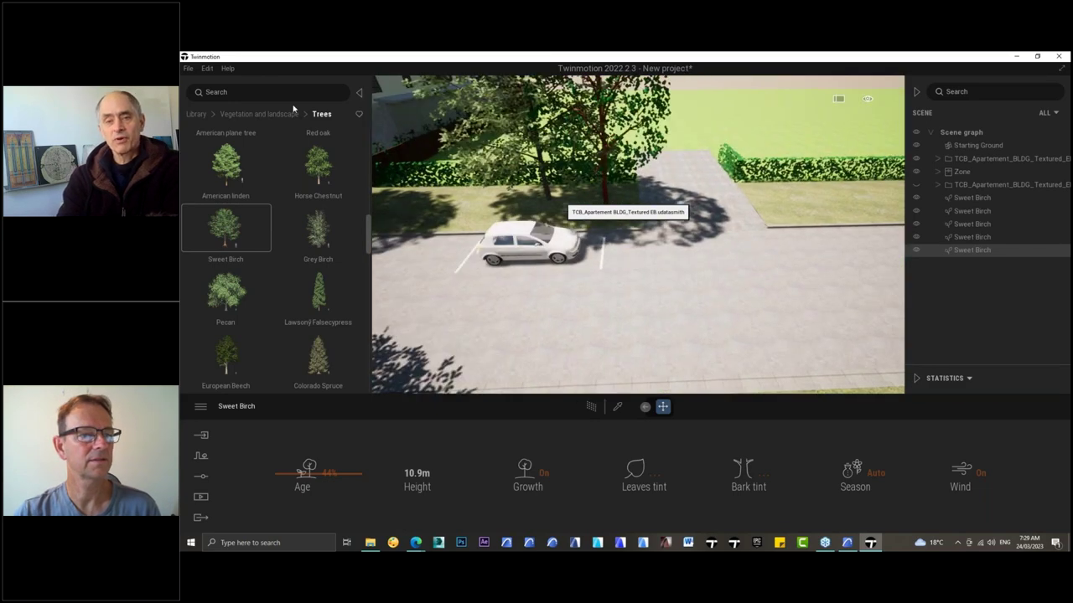
# - Look through the library's main categories, including the contents of Tools
pyautogui.click(199, 112)
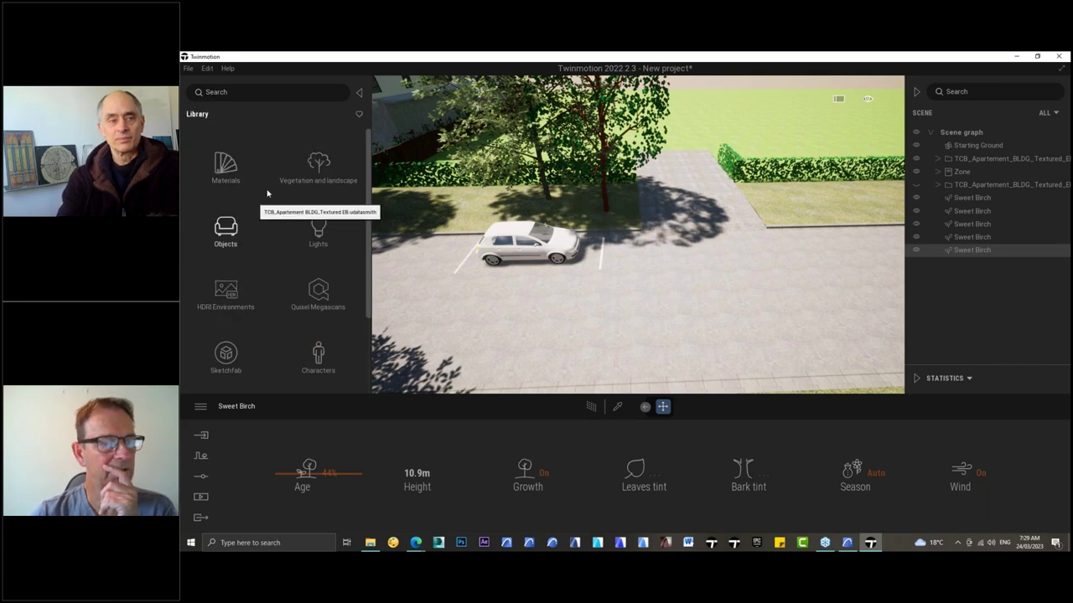
pyautogui.scroll(-1, 256, 216)
pyautogui.scroll(-1, 285, 314)
pyautogui.click(317, 294)
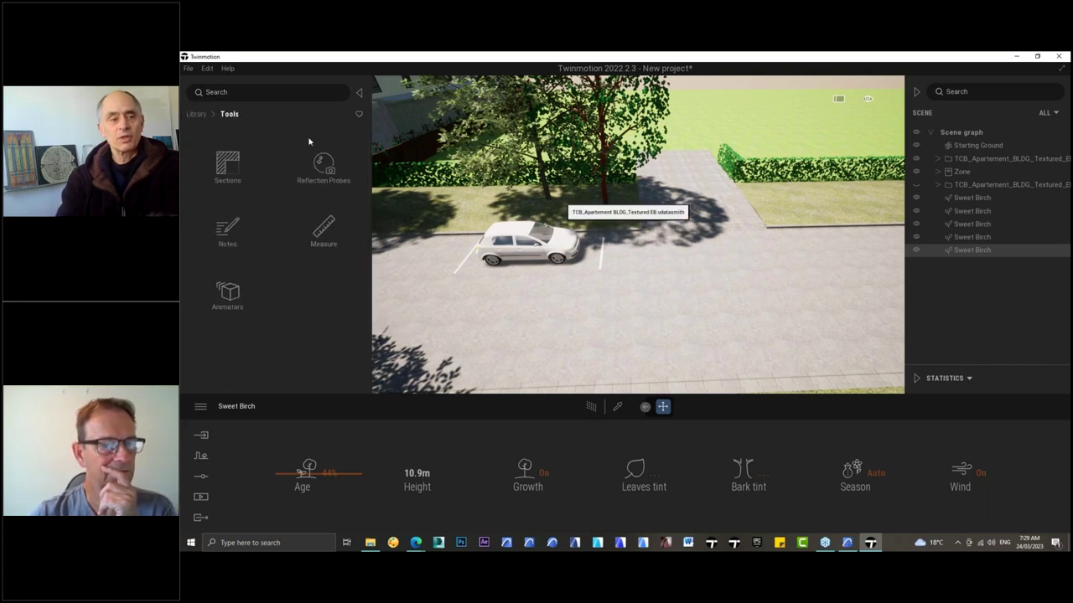
pyautogui.click(198, 114)
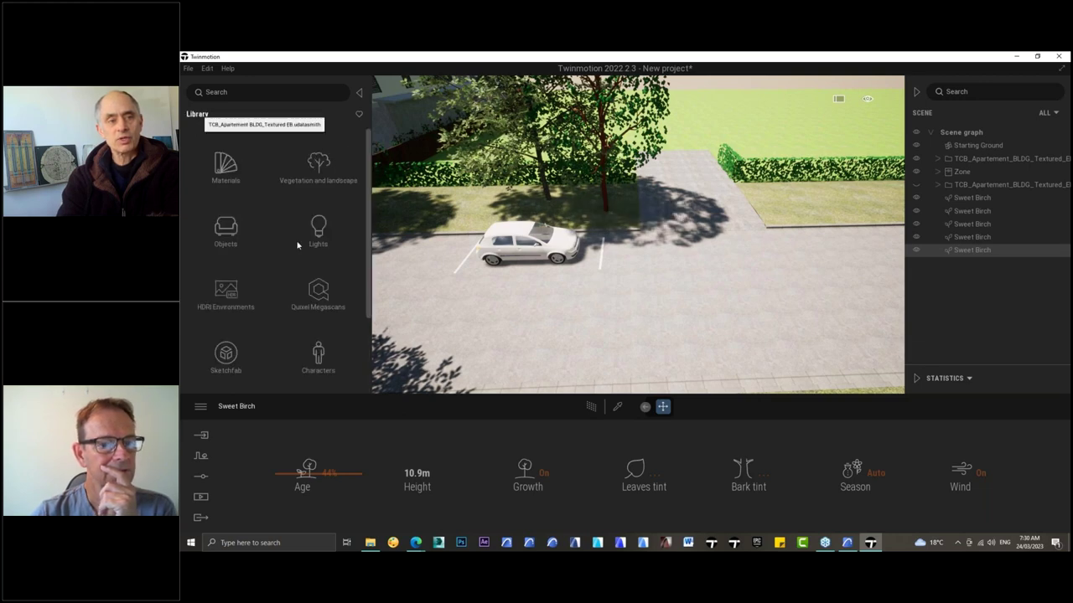
pyautogui.moveTo(368, 295); pyautogui.dragTo(366, 385)
pyautogui.scroll(3, 235, 226)
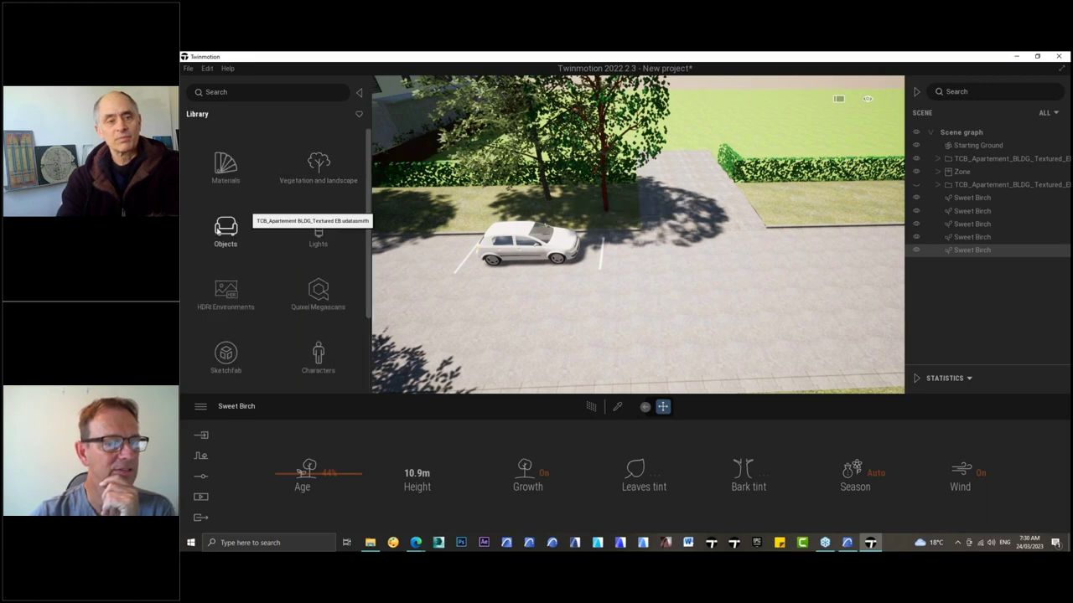
# - Place a Prism 8m primitive on the road in front of the parked hatchback, and rotate it parallel to the kerb
pyautogui.click(225, 231)
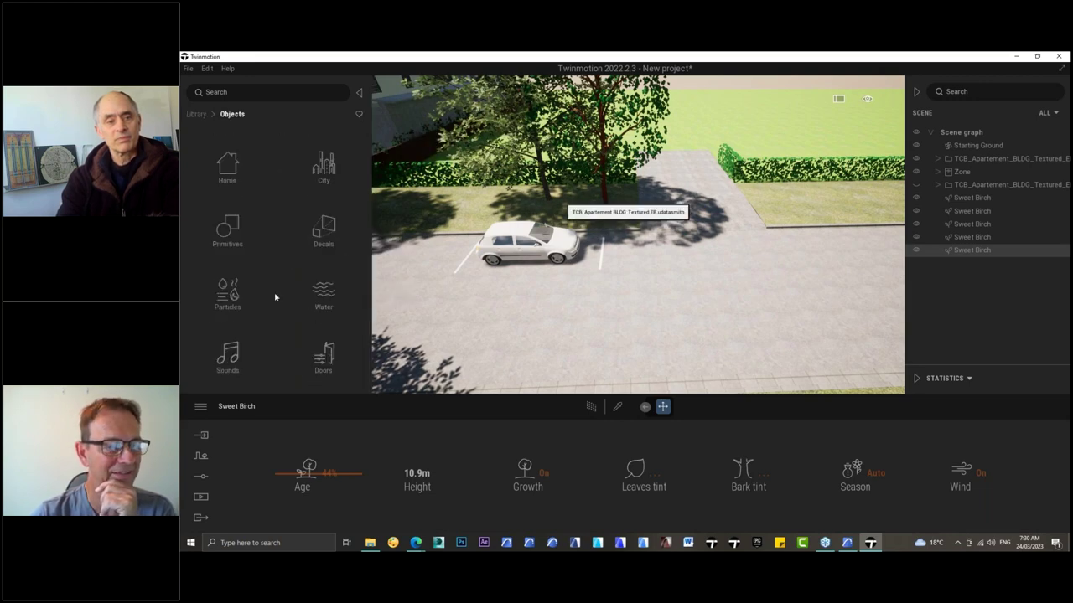
pyautogui.click(238, 239)
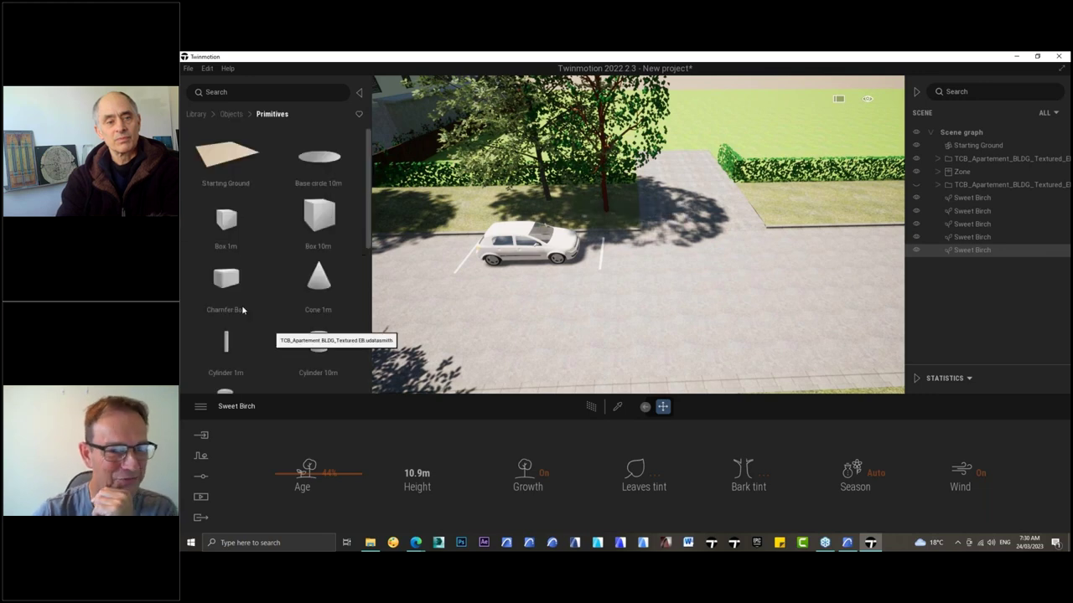
pyautogui.scroll(-5, 322, 201)
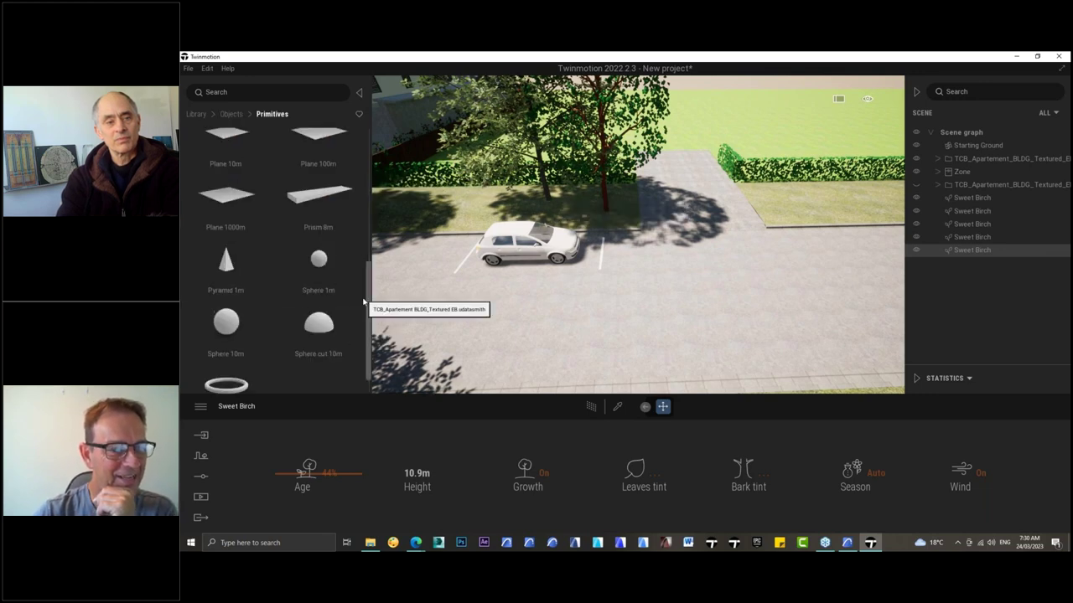
pyautogui.moveTo(319, 195); pyautogui.dragTo(712, 243)
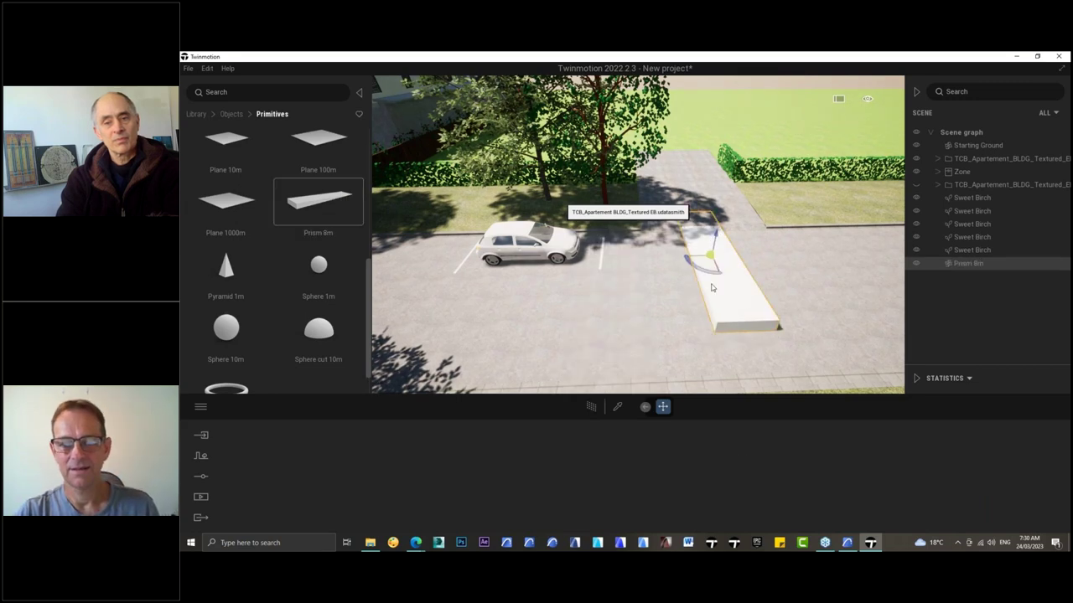
pyautogui.moveTo(762, 270); pyautogui.dragTo(766, 271)
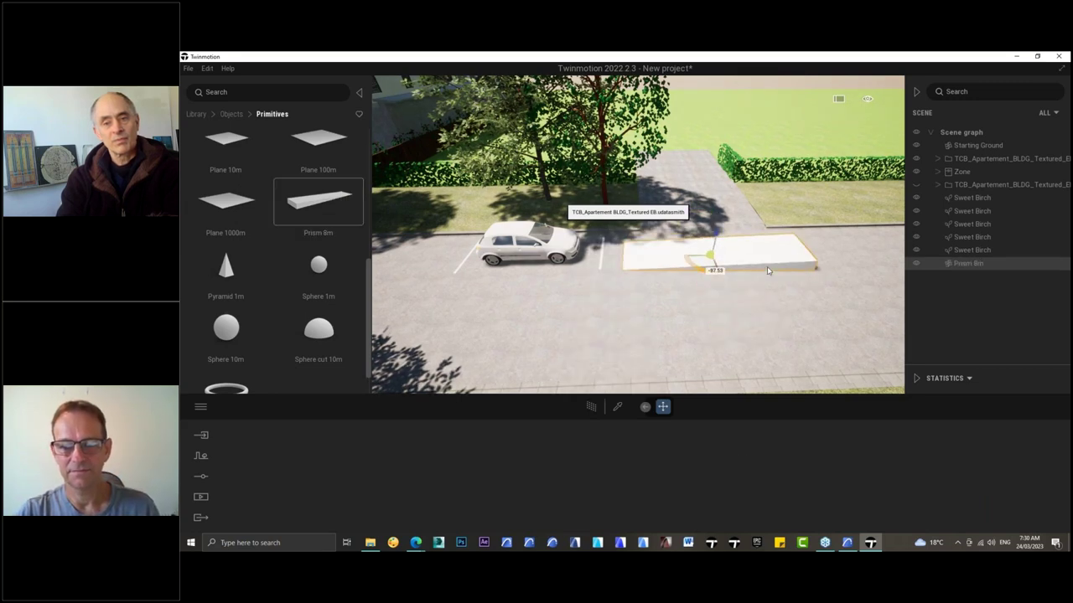
# - Tilt the prism with the rotate gizmo so it forms a steeper ramp facing the parked hatchback
pyautogui.scroll(3, 766, 267)
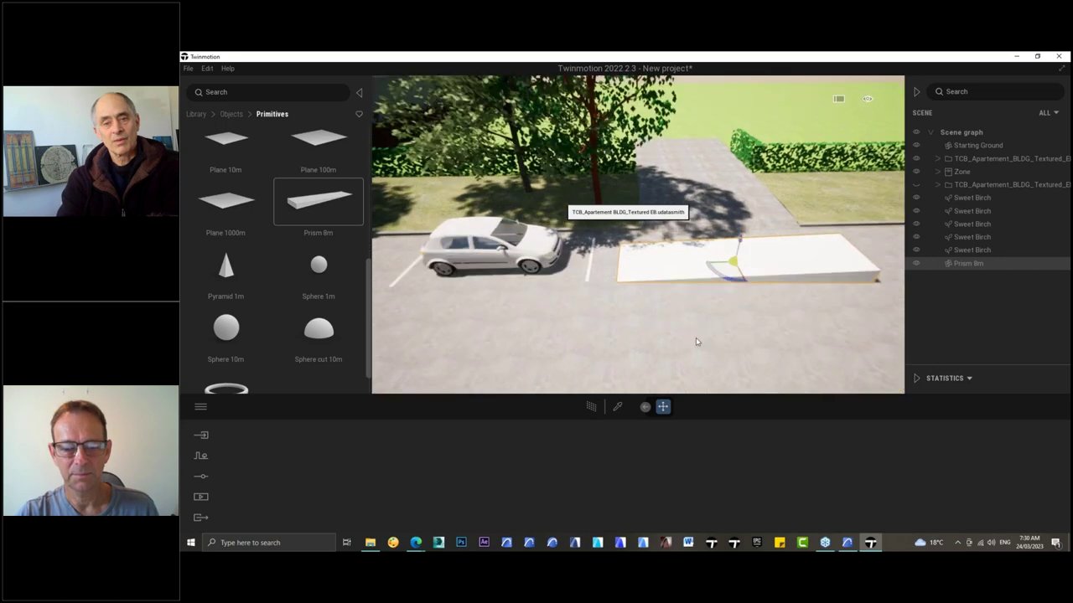
pyautogui.click(644, 407)
pyautogui.click(618, 408)
pyautogui.moveTo(735, 245); pyautogui.dragTo(717, 228)
pyautogui.moveTo(718, 228)
pyautogui.keyDown('shift'); pyautogui.mouseDown(button='middle')
pyautogui.moveTo(718, 290)
pyautogui.moveTo(717, 234)
pyautogui.mouseUp(button='middle'); pyautogui.keyUp('shift')
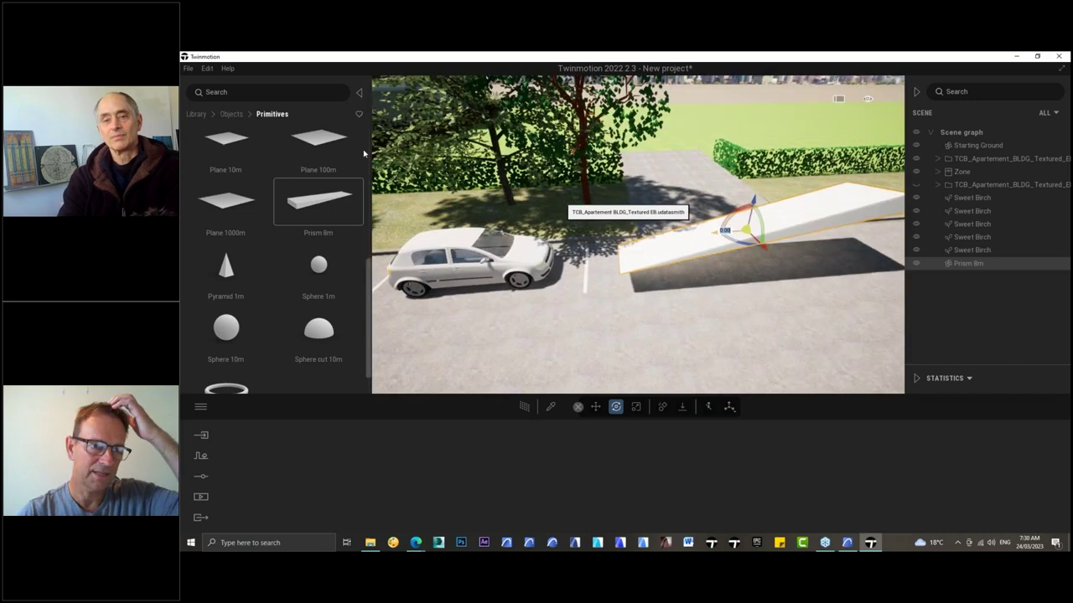
# - Browse the library's main and Objects categories, and search the library for "Cars"
pyautogui.click(196, 114)
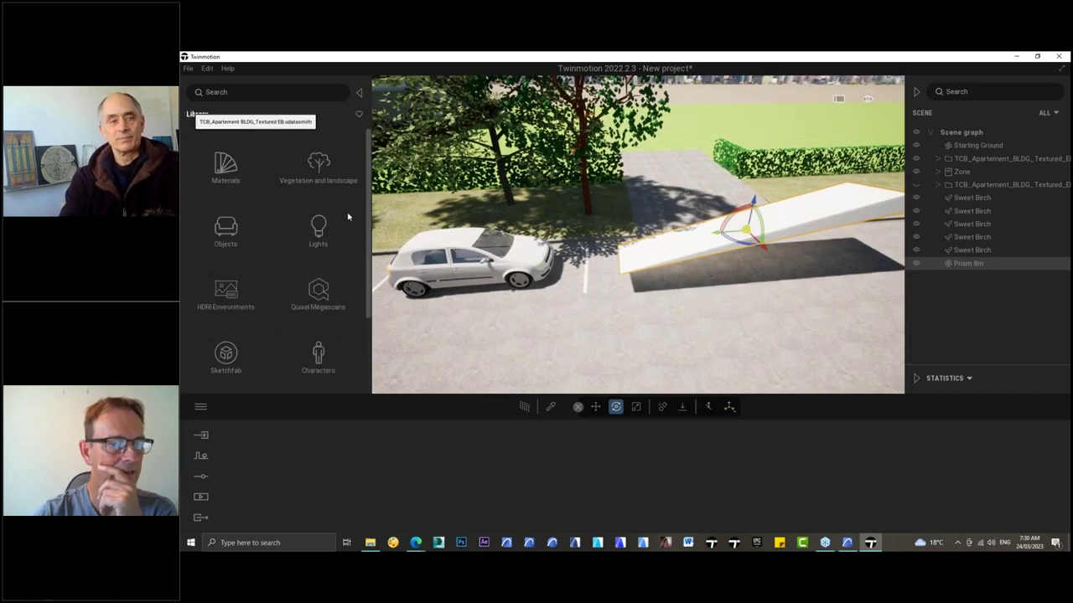
pyautogui.click(227, 228)
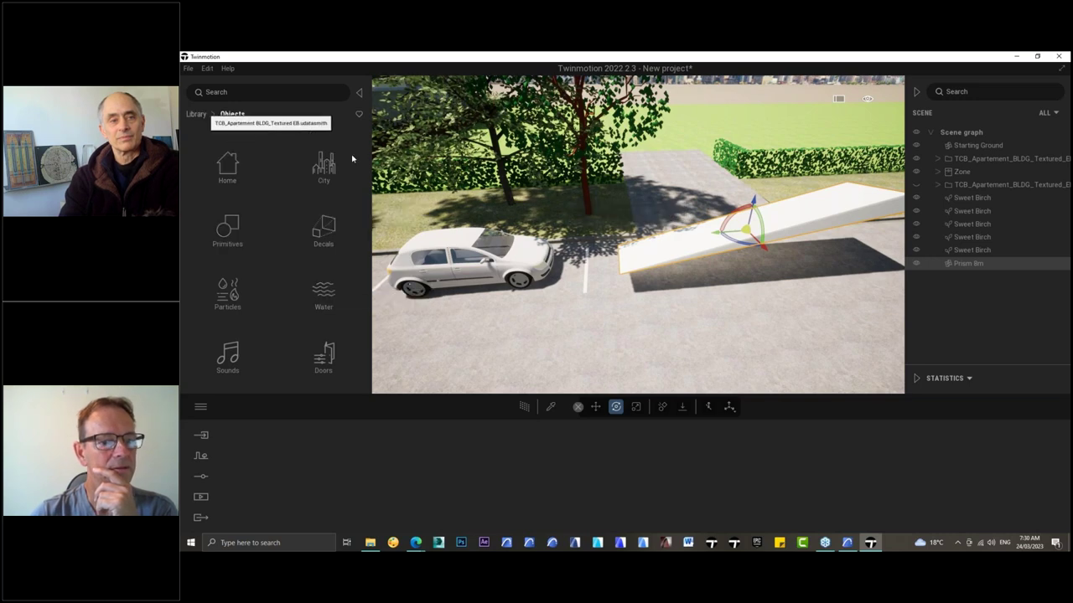
pyautogui.moveTo(368, 186); pyautogui.dragTo(367, 293)
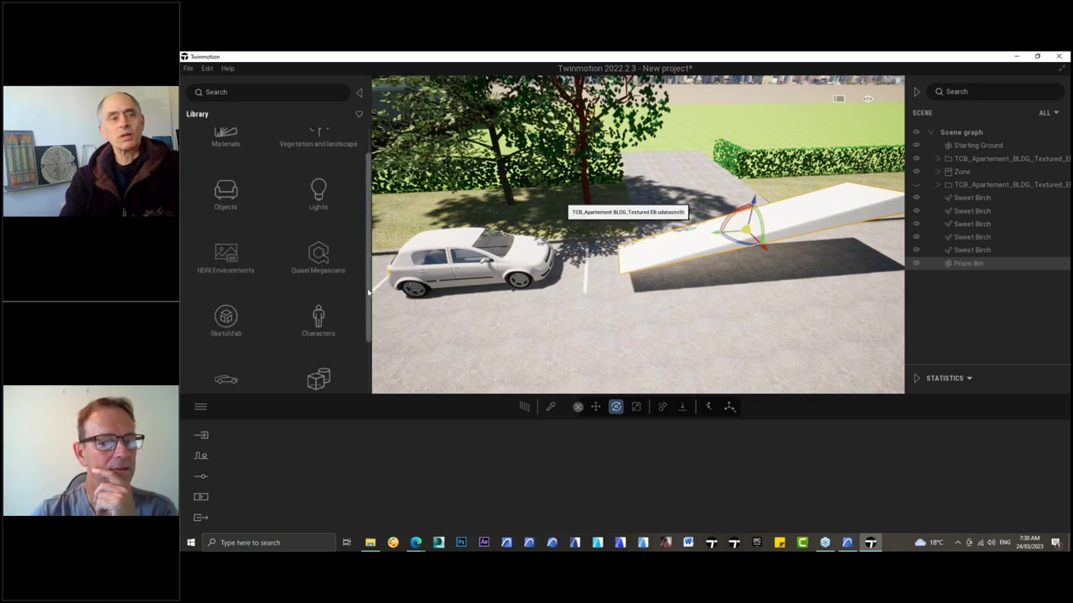
pyautogui.scroll(2, 370, 147)
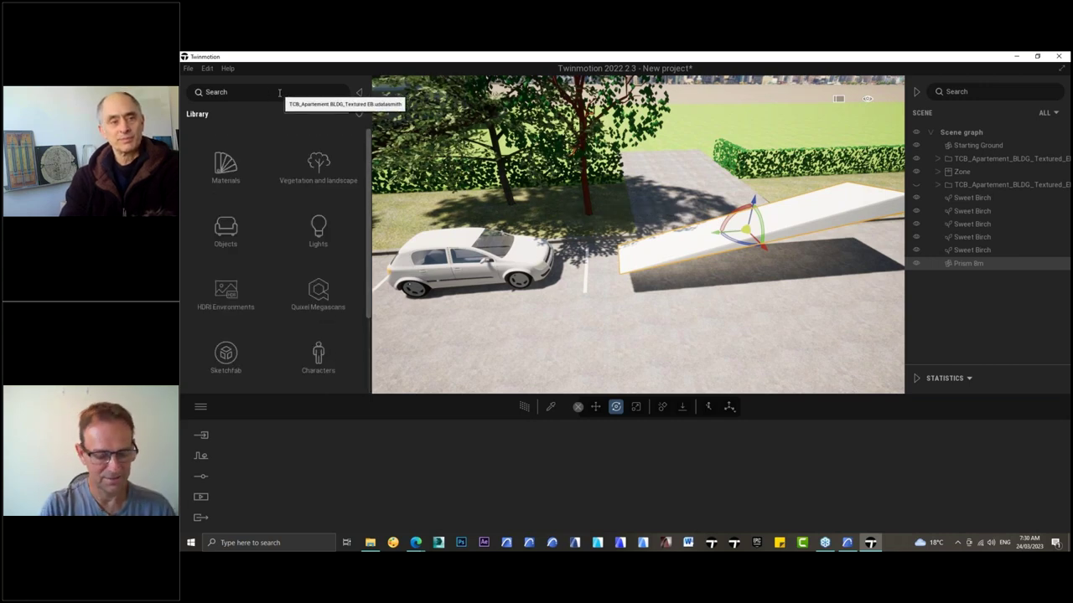
pyautogui.write('rs')
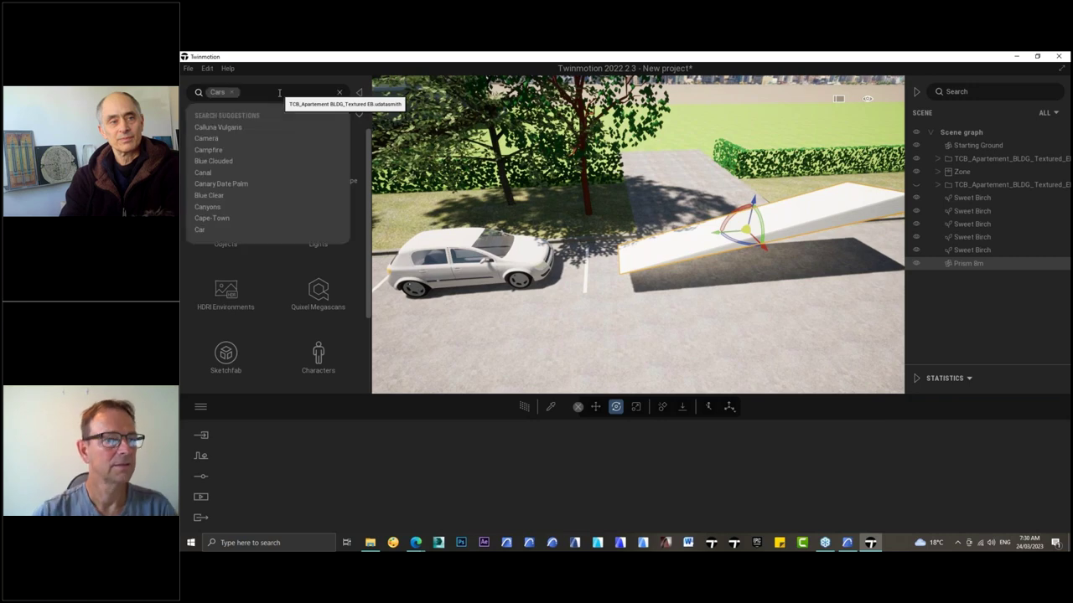
# - Place a Coupe 01 from the "Cars" search results on the white prism ramp in front of the parked hatchback
pyautogui.press('Return')
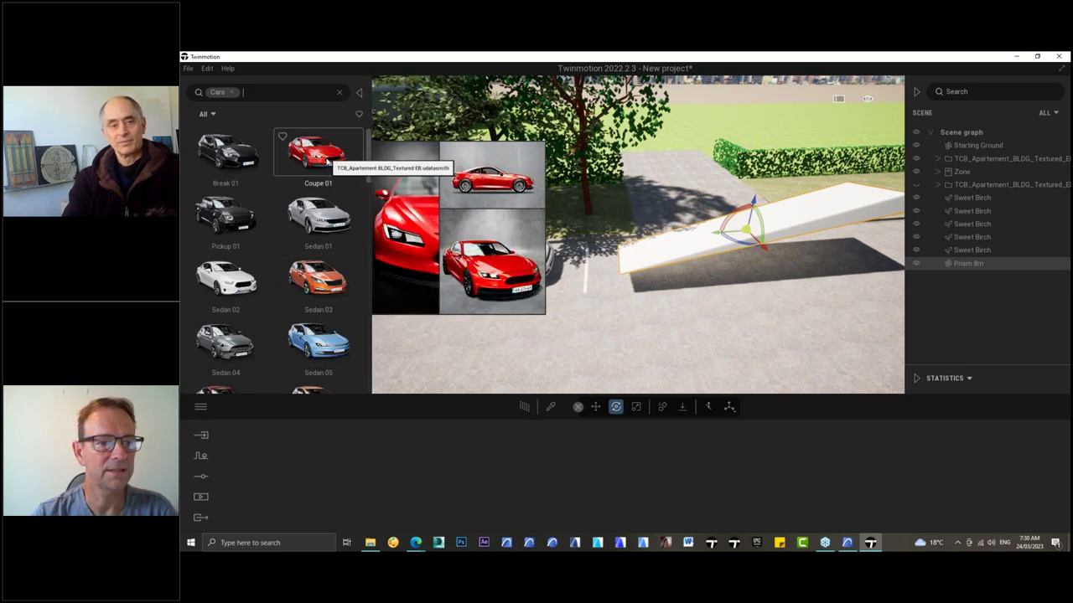
pyautogui.moveTo(325, 157); pyautogui.dragTo(746, 229)
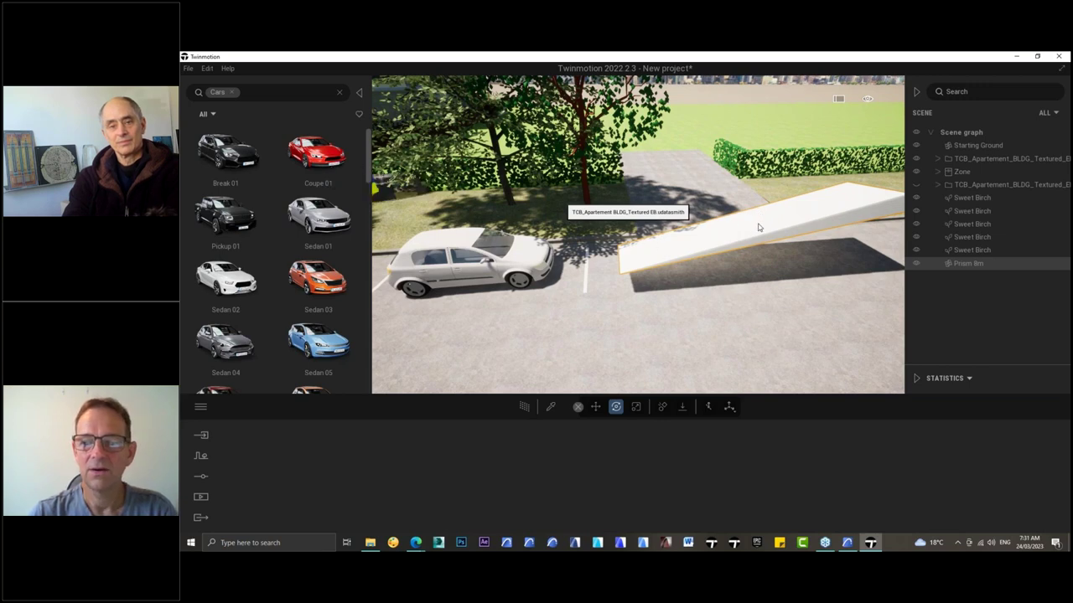
pyautogui.moveTo(760, 221); pyautogui.dragTo(788, 219)
pyautogui.keyDown('shift'); pyautogui.moveTo(817, 214); pyautogui.dragTo(558, 197, button='middle'); pyautogui.keyUp('shift')
pyautogui.moveTo(687, 334); pyautogui.dragTo(696, 312, button='middle')
pyautogui.scroll(3, 696, 312)
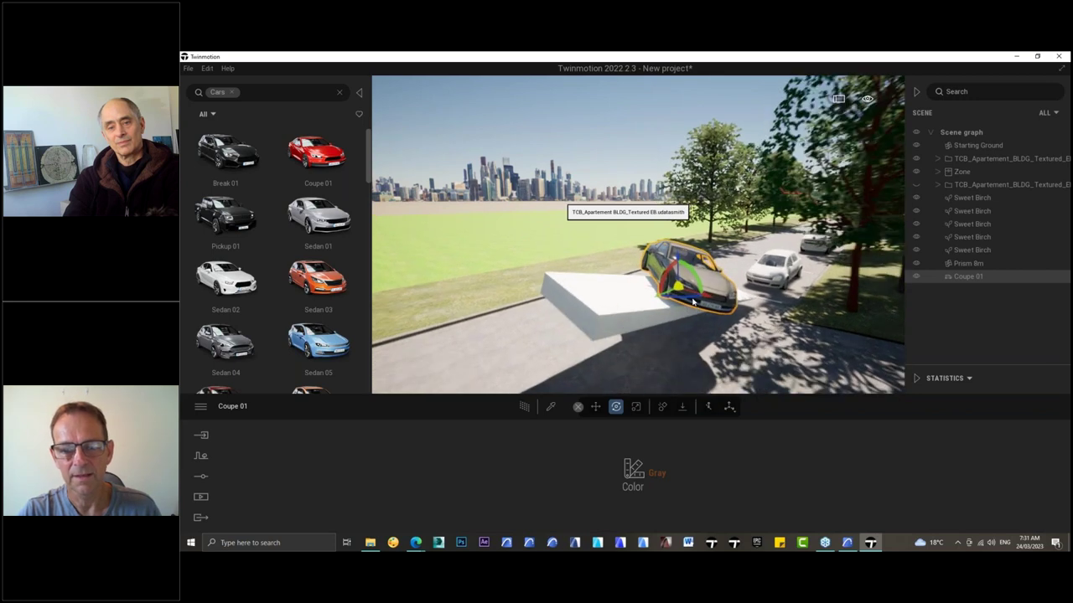
# - Turn the coupe about its vertical axis so its nose faces up the ramp, away from the parked hatchback
pyautogui.moveTo(676, 317)
pyautogui.mouseDown()
pyautogui.moveTo(618, 320)
pyautogui.moveTo(662, 323)
pyautogui.mouseUp()
pyautogui.hotkey('ctrl', 'z')
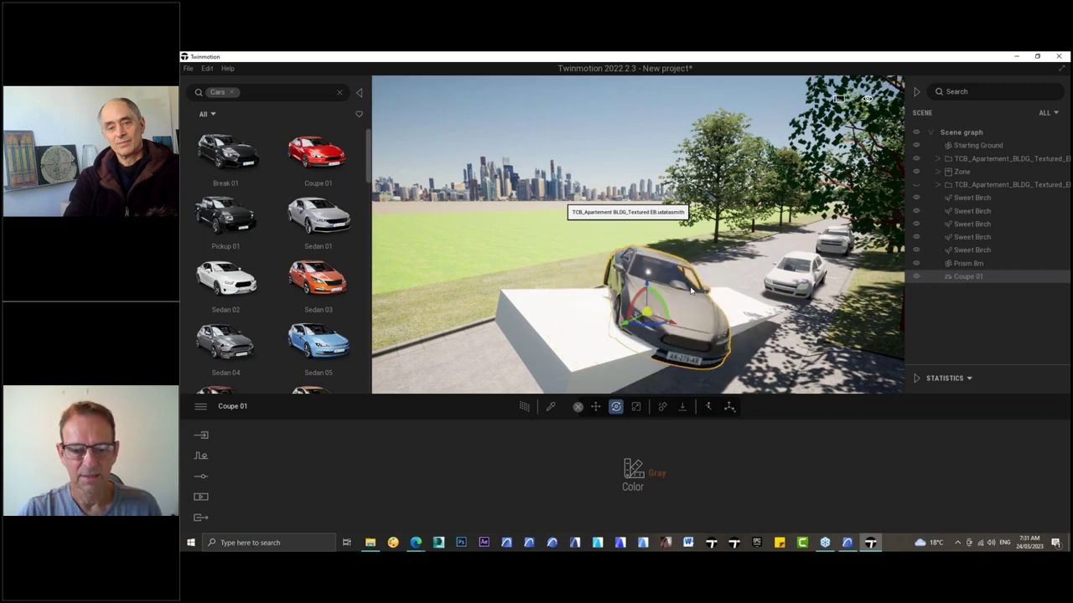
pyautogui.click(653, 327)
pyautogui.moveTo(643, 328)
pyautogui.mouseDown()
pyautogui.moveTo(599, 313)
pyautogui.moveTo(642, 308)
pyautogui.moveTo(654, 330)
pyautogui.mouseUp()
pyautogui.click(634, 302)
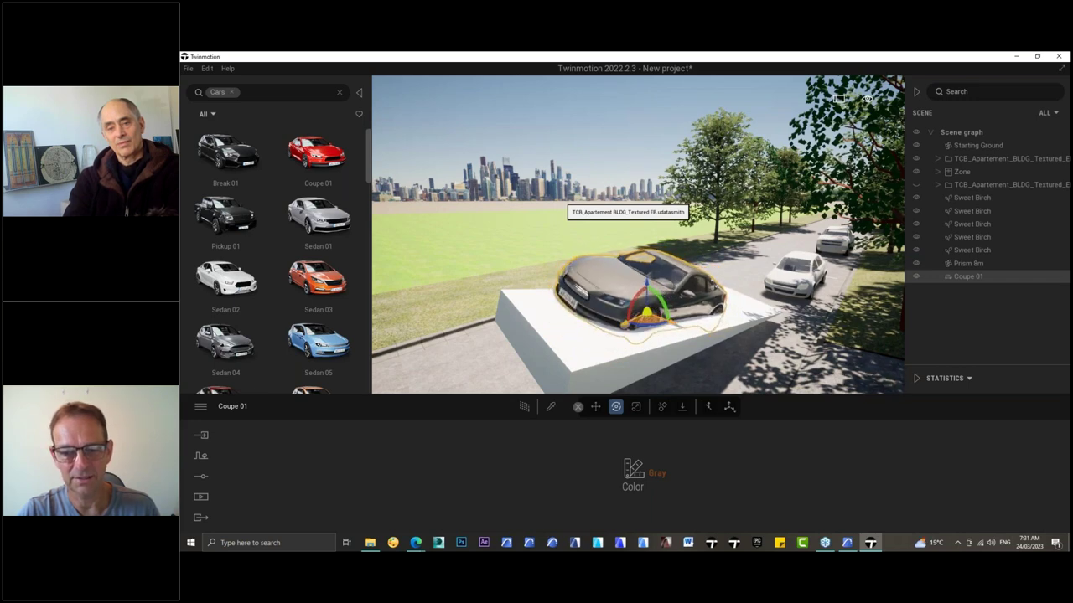
# - Tilt the coupe with the rotate gizmo to correct its sideways lean and follow the ramp's slope
pyautogui.keyDown('shift'); pyautogui.moveTo(655, 329); pyautogui.dragTo(665, 334, button='middle'); pyautogui.keyUp('shift')
pyautogui.moveTo(665, 335); pyautogui.dragTo(657, 280)
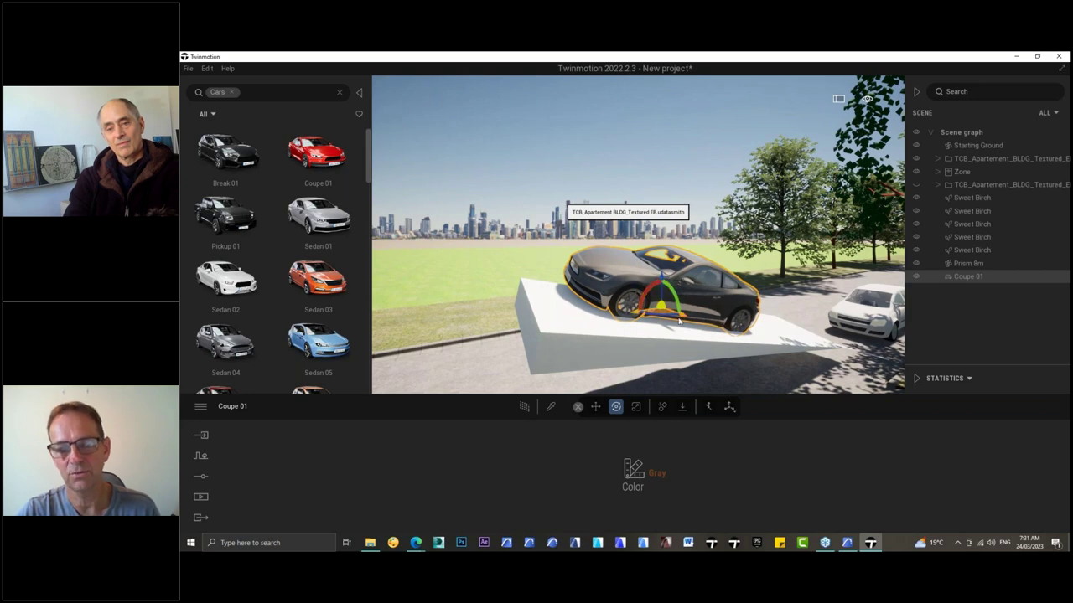
pyautogui.keyDown('shift'); pyautogui.moveTo(657, 280); pyautogui.dragTo(745, 284, button='middle'); pyautogui.keyUp('shift')
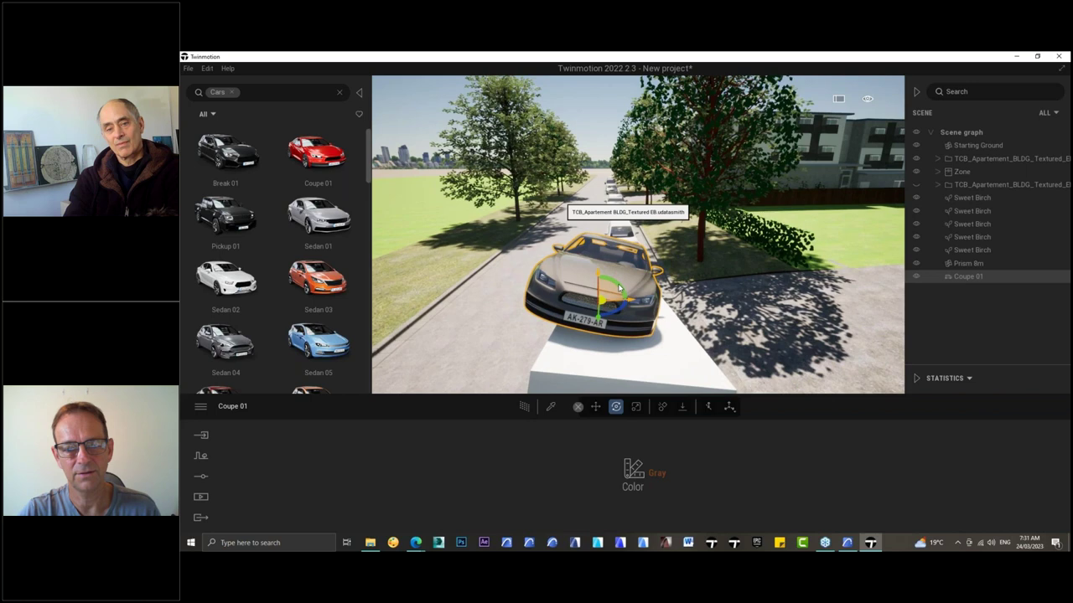
pyautogui.moveTo(619, 286); pyautogui.dragTo(628, 285)
pyautogui.keyDown('shift'); pyautogui.moveTo(629, 285); pyautogui.dragTo(587, 306, button='middle'); pyautogui.keyUp('shift')
pyautogui.moveTo(586, 277); pyautogui.dragTo(719, 282, button='right')
pyautogui.scroll(-3, 719, 281)
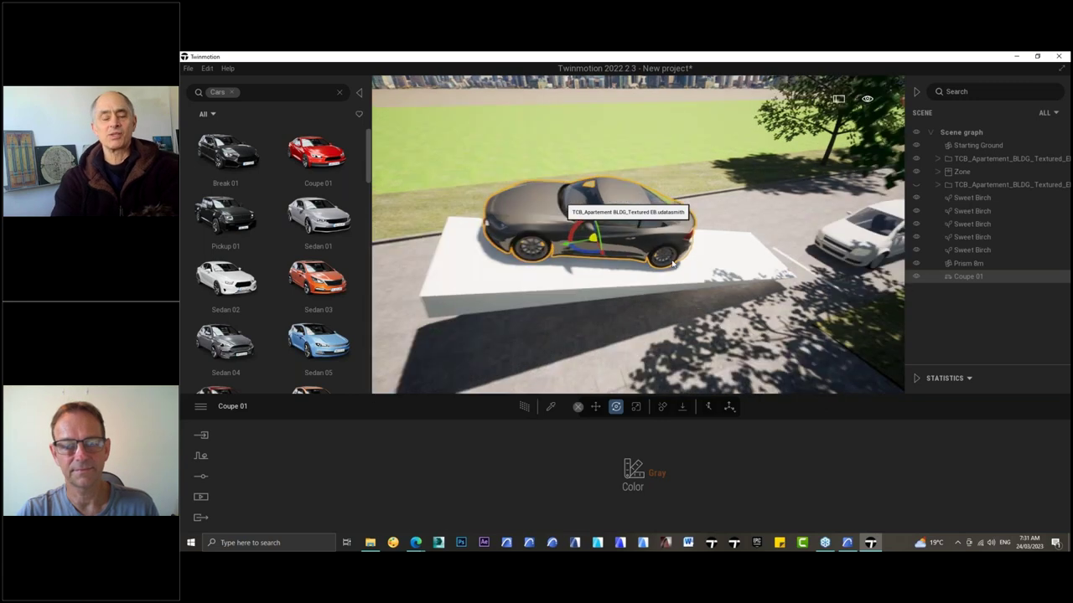
# - Fine-tune the coupe's heading and pitch so it lines up with the ramp and its wheels rest on the sloping surface
pyautogui.moveTo(599, 254); pyautogui.dragTo(634, 257)
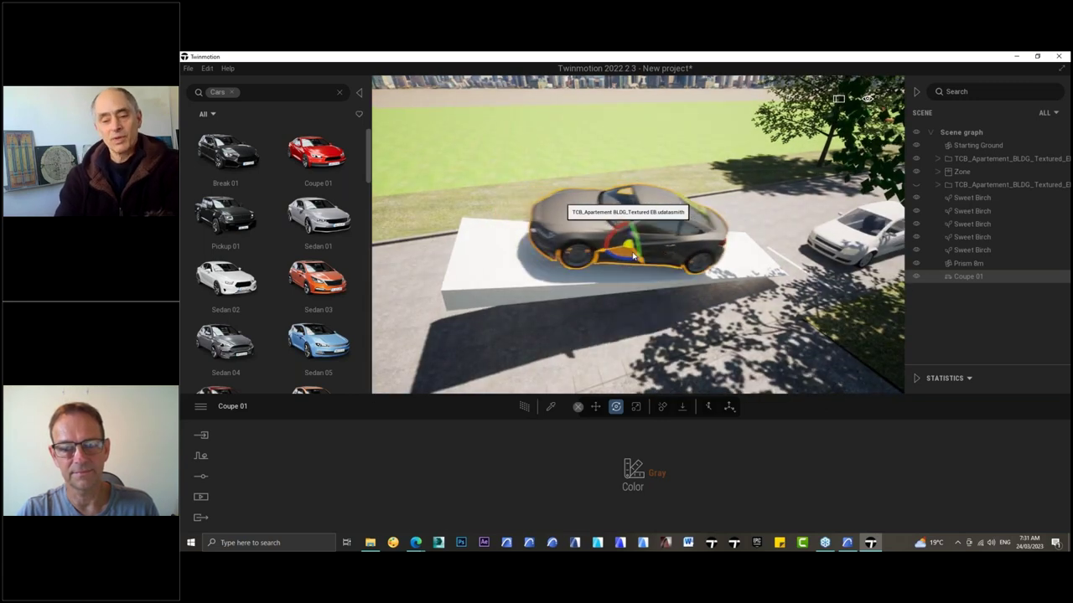
pyautogui.moveTo(634, 257); pyautogui.dragTo(624, 281, button='right')
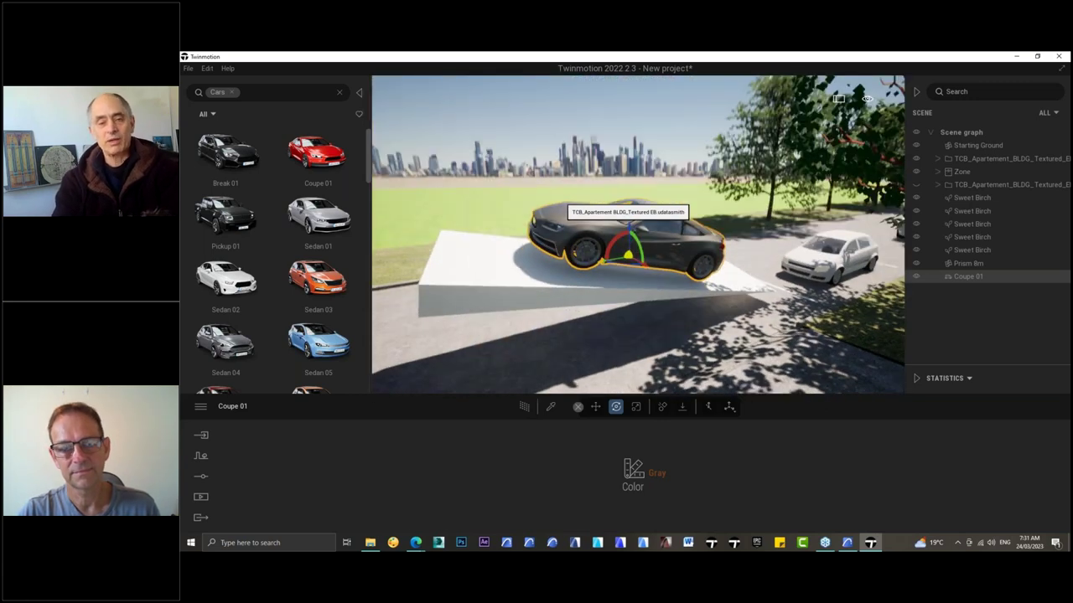
pyautogui.moveTo(635, 227); pyautogui.dragTo(641, 277)
pyautogui.keyDown('shift'); pyautogui.moveTo(640, 278); pyautogui.dragTo(817, 325, button='middle'); pyautogui.keyUp('shift')
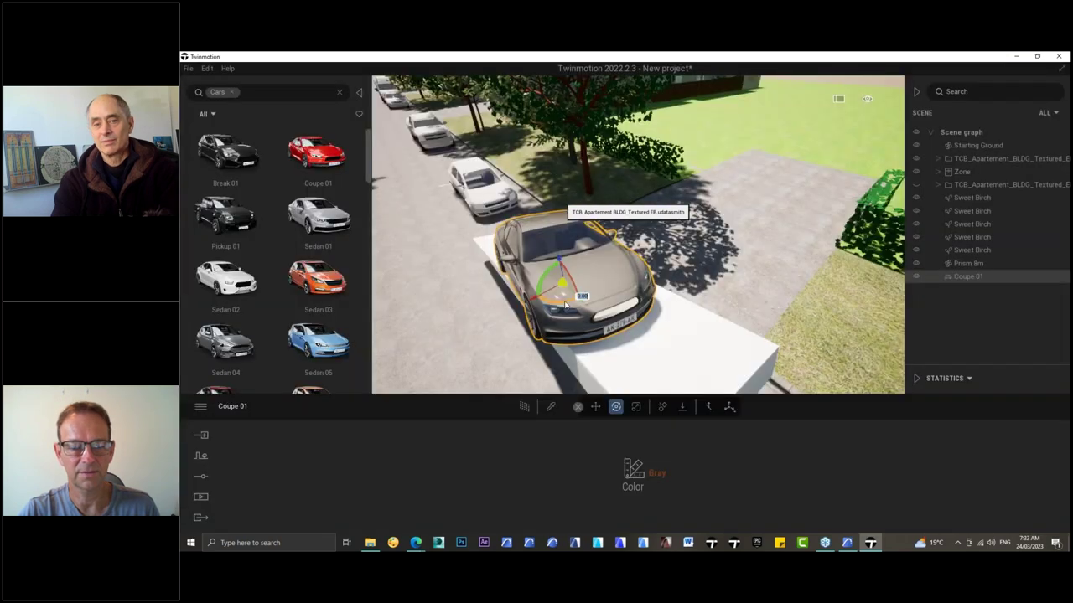
pyautogui.moveTo(568, 299); pyautogui.dragTo(565, 309)
pyautogui.keyDown('shift'); pyautogui.moveTo(575, 275); pyautogui.dragTo(695, 247, button='middle'); pyautogui.keyUp('shift')
pyautogui.moveTo(575, 276); pyautogui.dragTo(533, 293, button='middle')
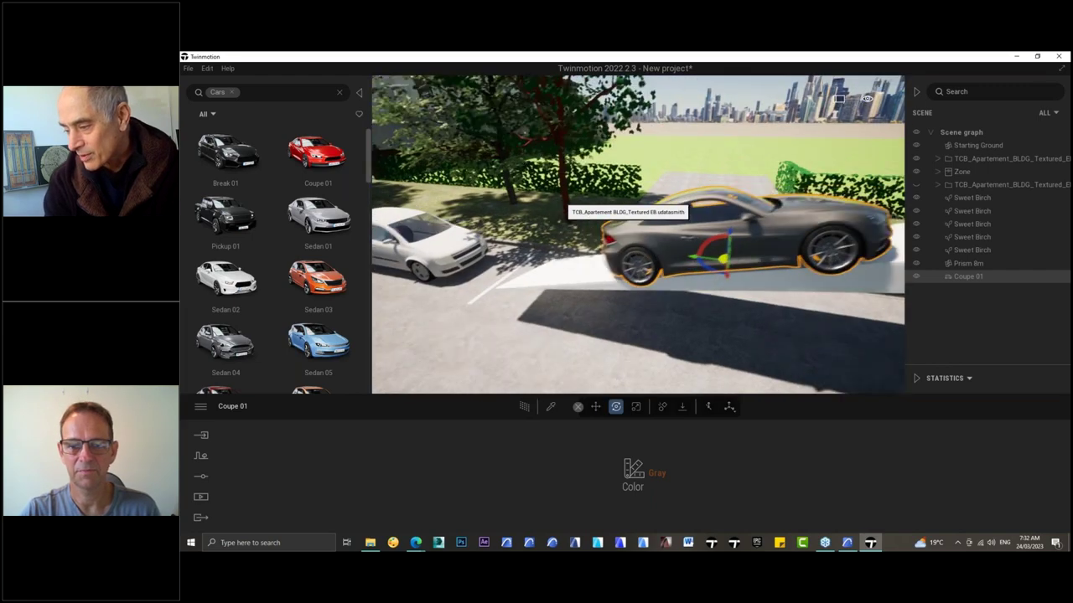
pyautogui.moveTo(723, 283); pyautogui.dragTo(705, 284, button='middle')
pyautogui.moveTo(706, 285); pyautogui.dragTo(710, 235)
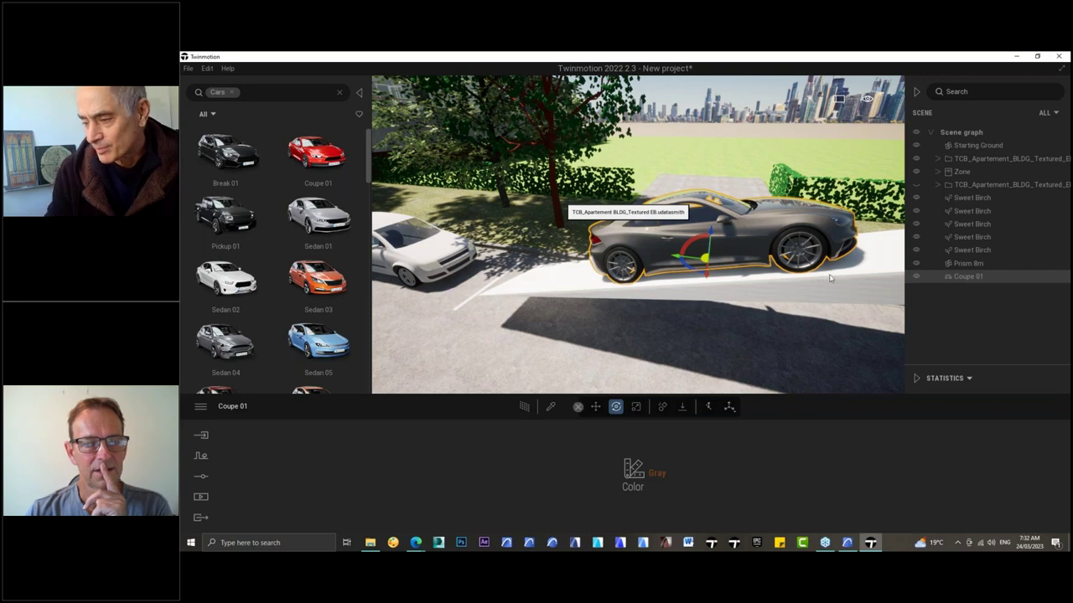
pyautogui.scroll(-5, 756, 311)
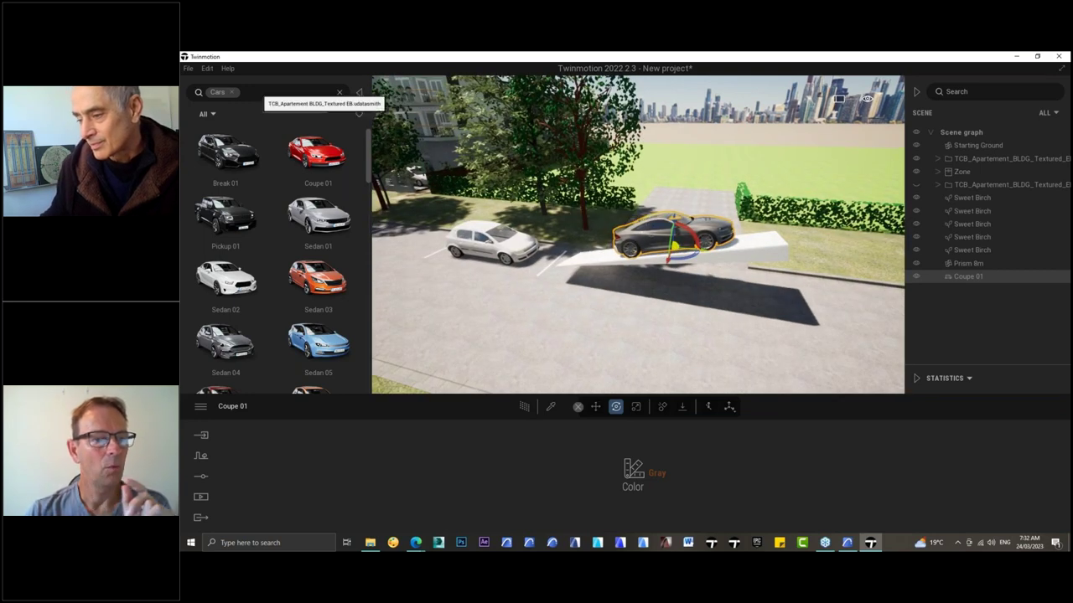
# - Filter the "Cars" search results by library category, trying All, Materials, and Vegetation and landscape
pyautogui.click(206, 114)
pyautogui.click(207, 113)
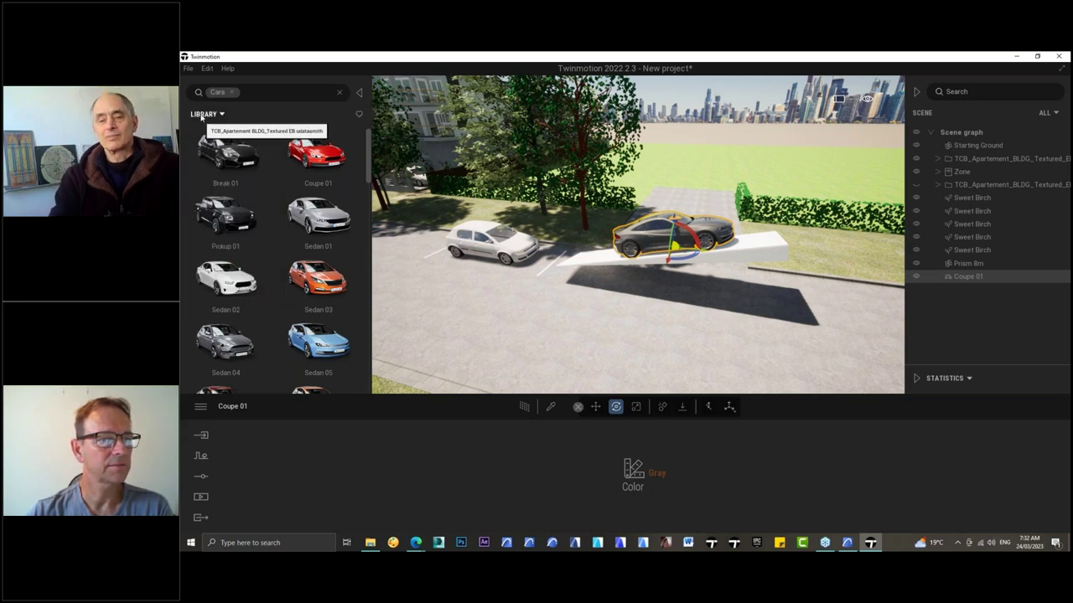
pyautogui.click(206, 114)
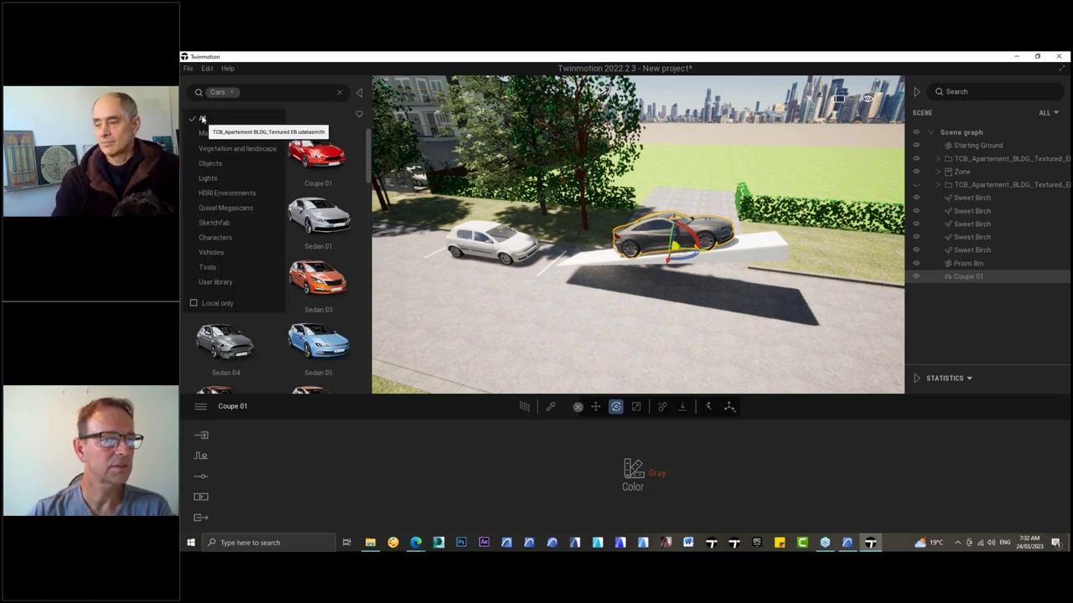
pyautogui.click(202, 132)
pyautogui.click(201, 116)
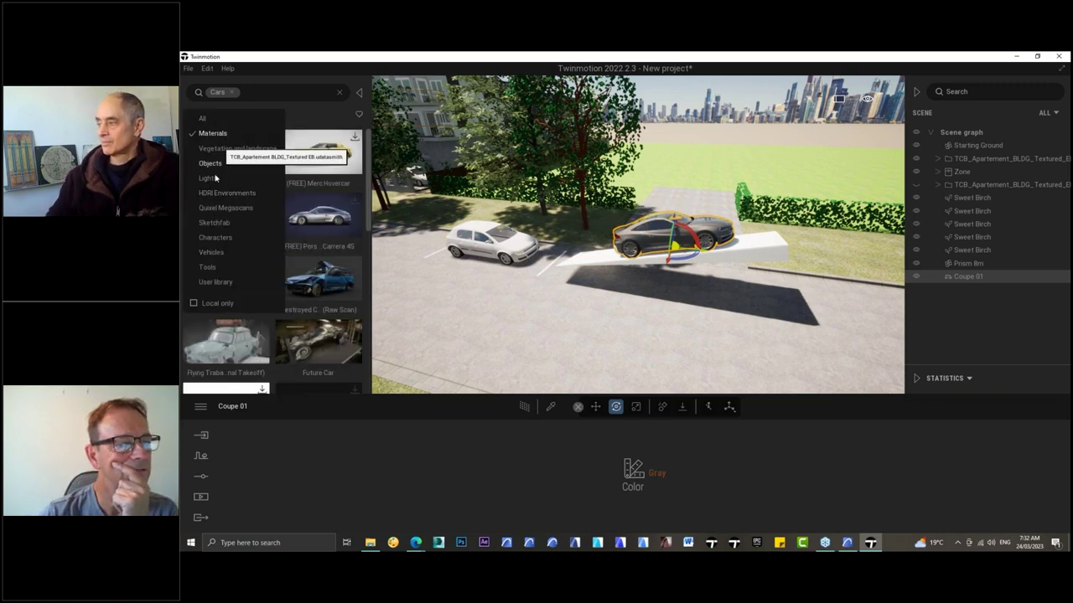
pyautogui.click(204, 118)
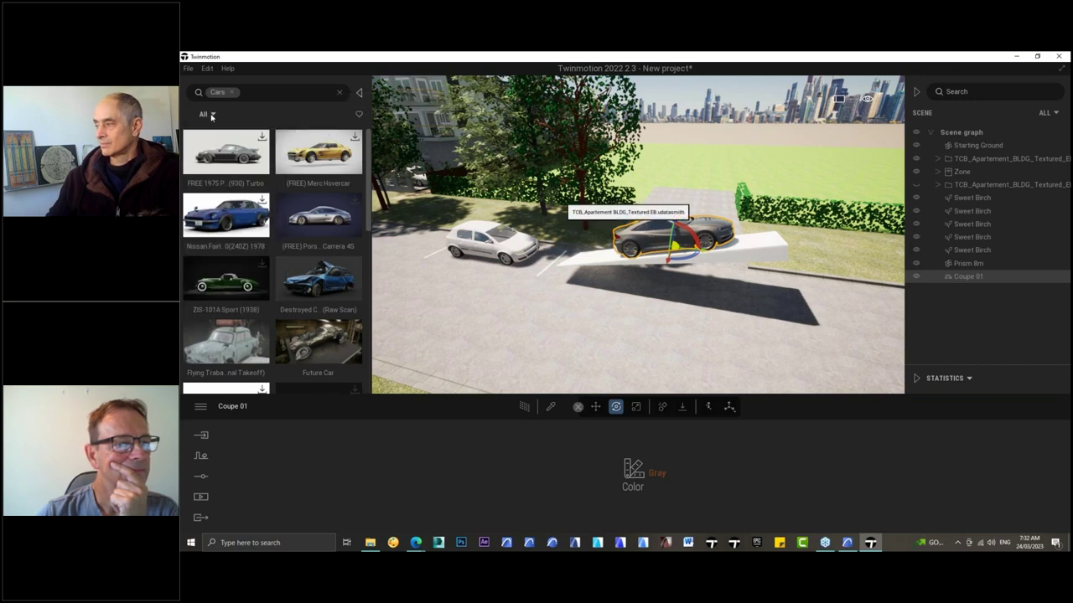
pyautogui.click(211, 116)
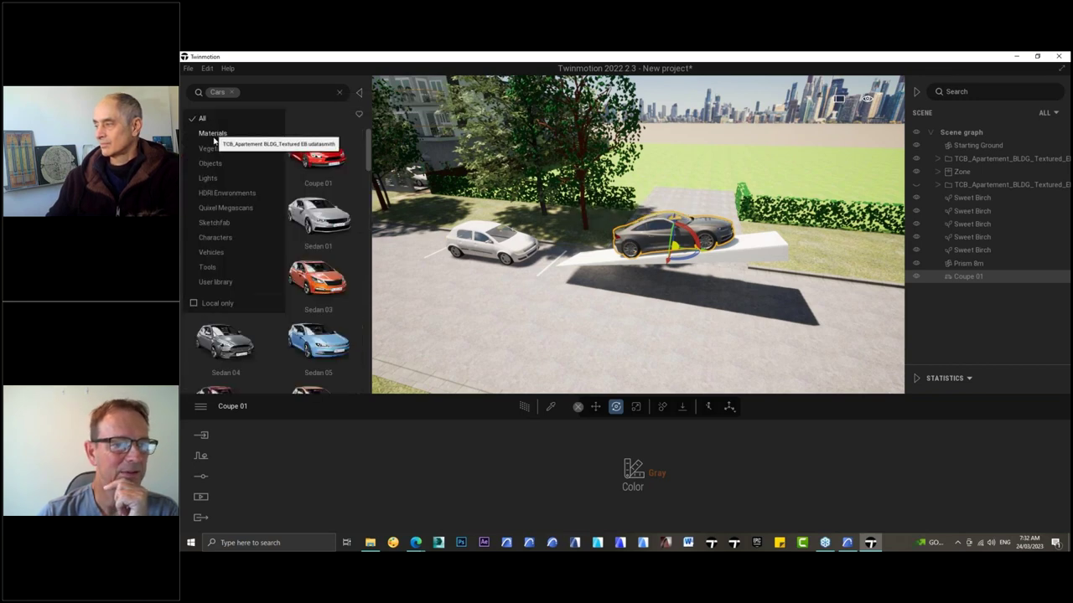
pyautogui.click(216, 148)
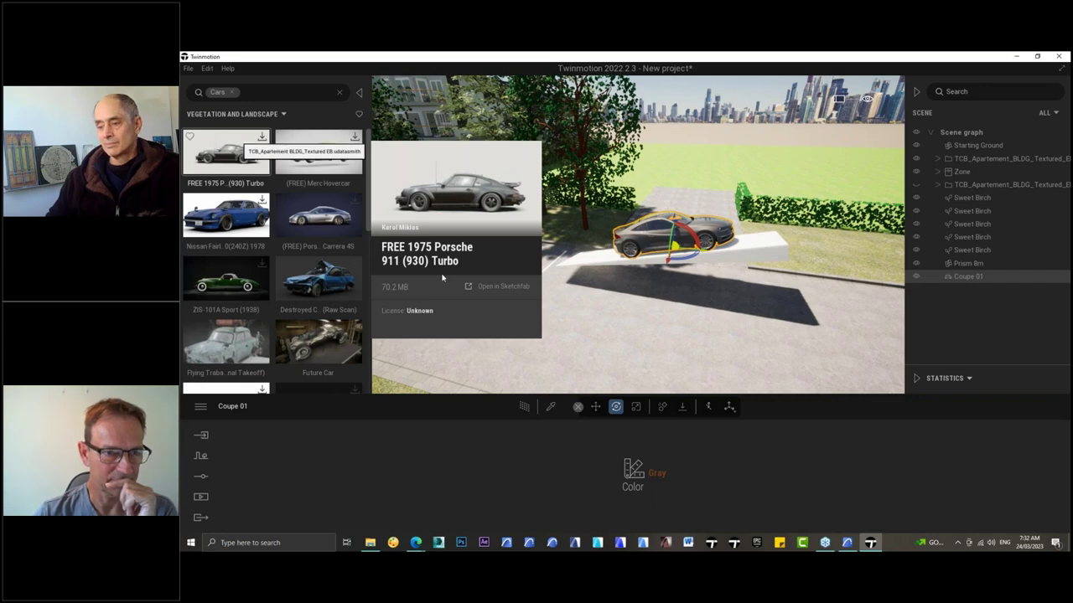
# - Clear the "Cars" search and look through the Trees in the Vegetation and landscape category
pyautogui.click(359, 93)
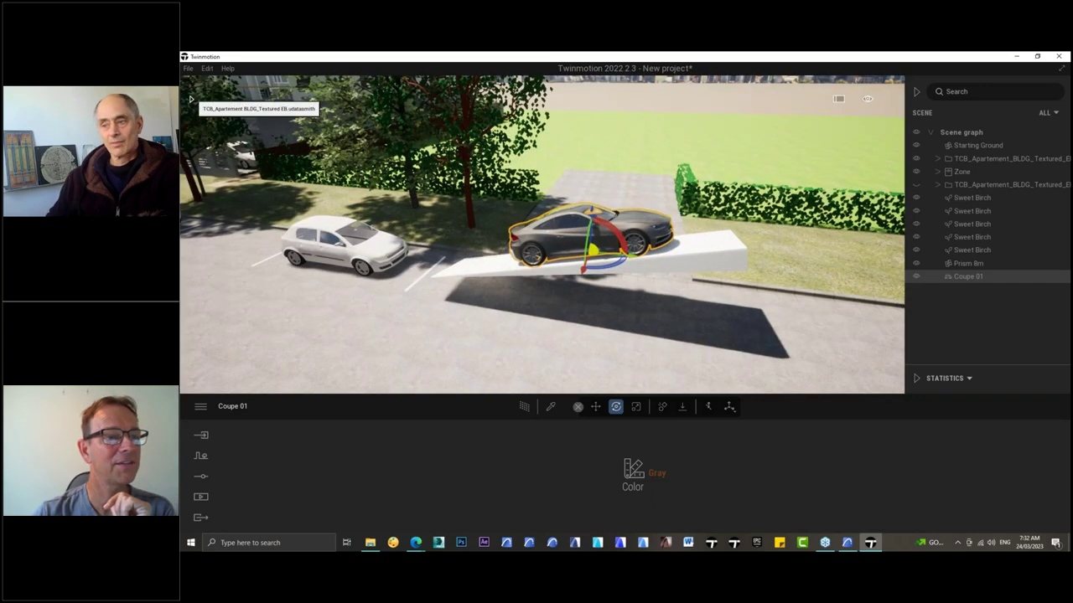
pyautogui.click(194, 98)
pyautogui.click(231, 92)
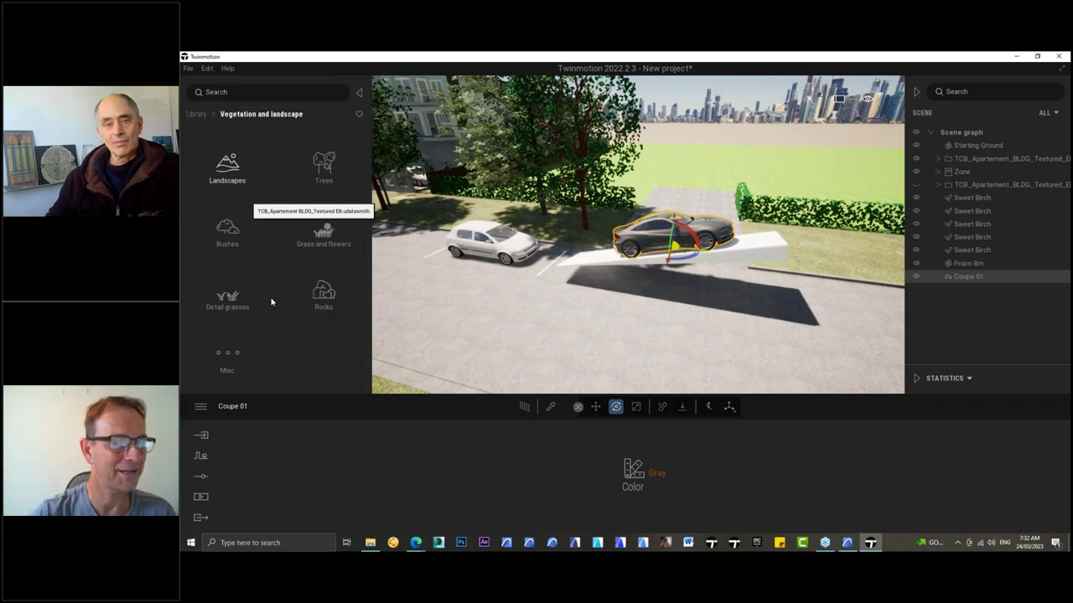
pyautogui.click(323, 164)
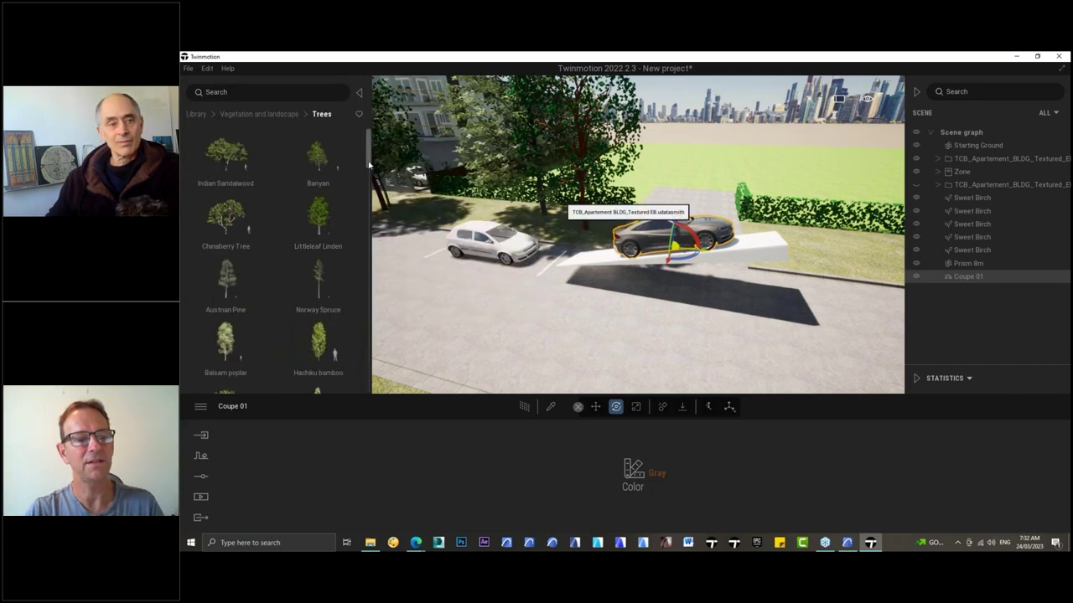
pyautogui.scroll(-6, 366, 227)
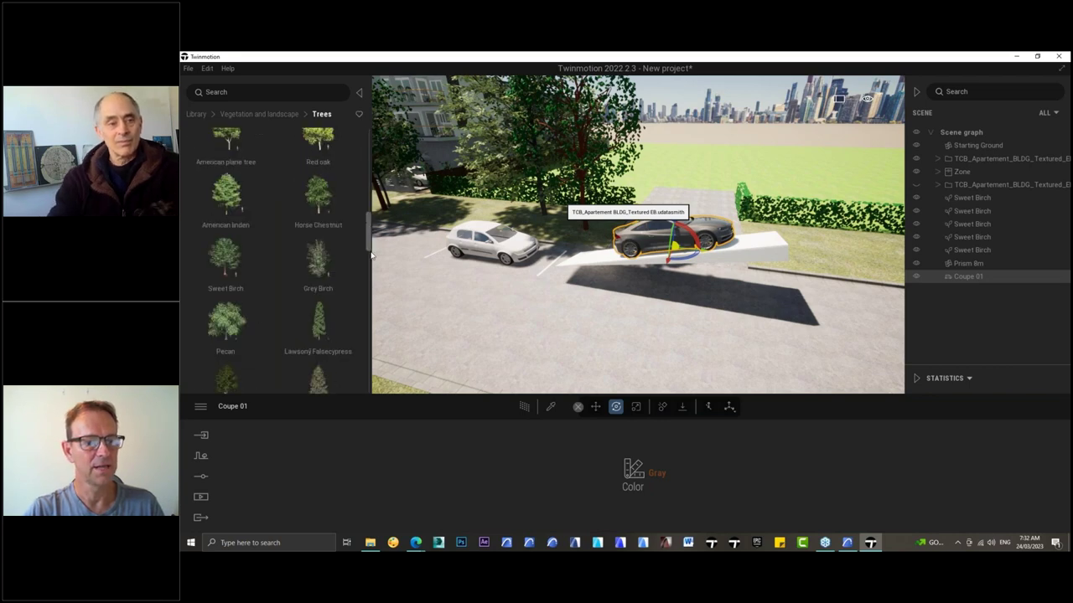
pyautogui.scroll(6, 363, 369)
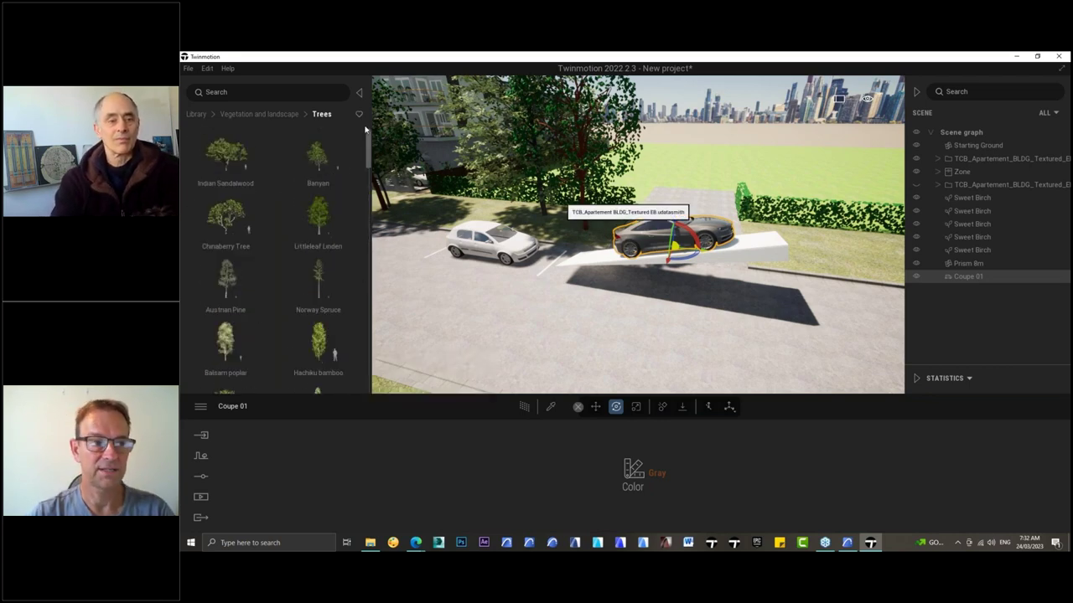
# - Look through the main library categories and the 3D Plants types in Quixel Megascans
pyautogui.click(197, 114)
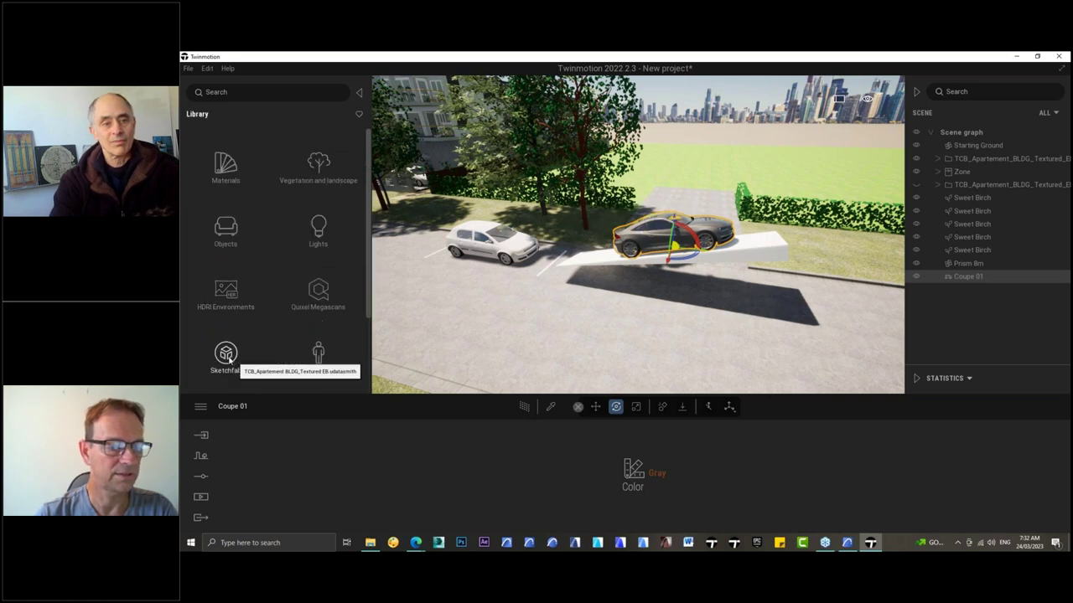
pyautogui.scroll(-3, 251, 293)
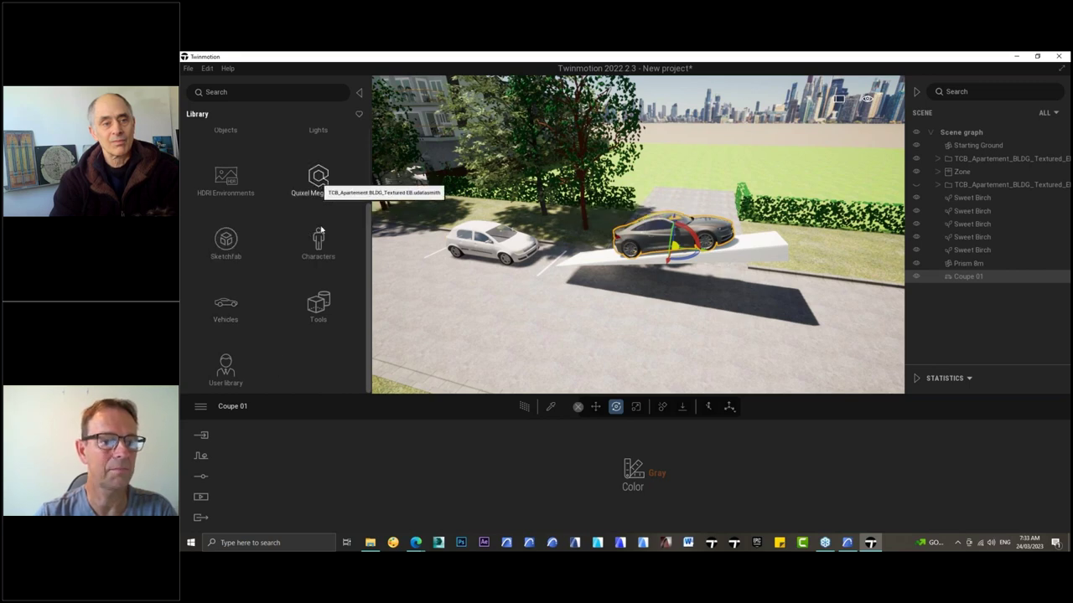
pyautogui.click(319, 178)
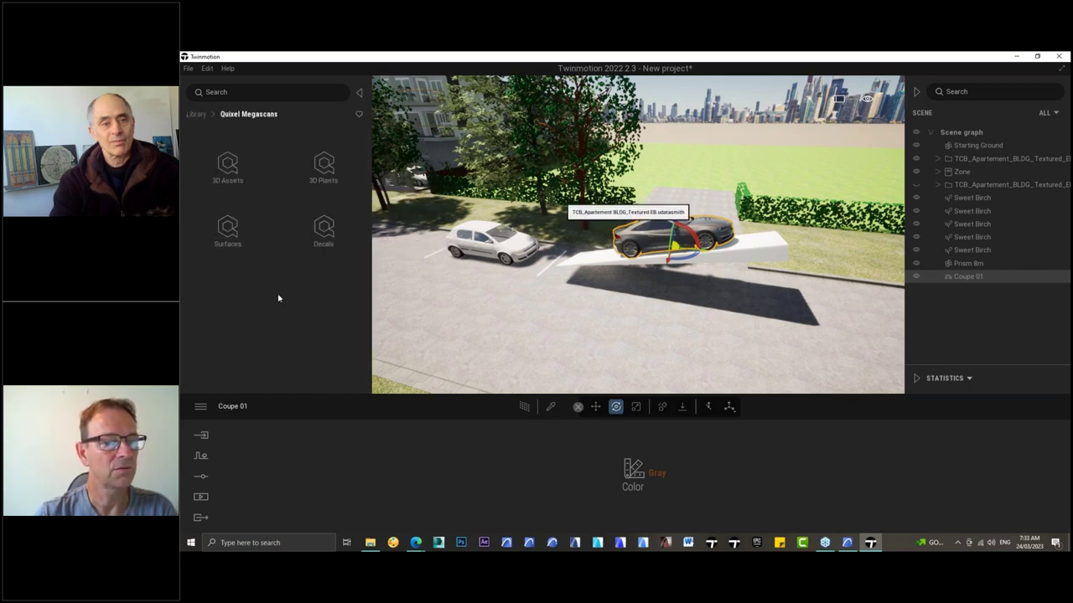
pyautogui.click(319, 172)
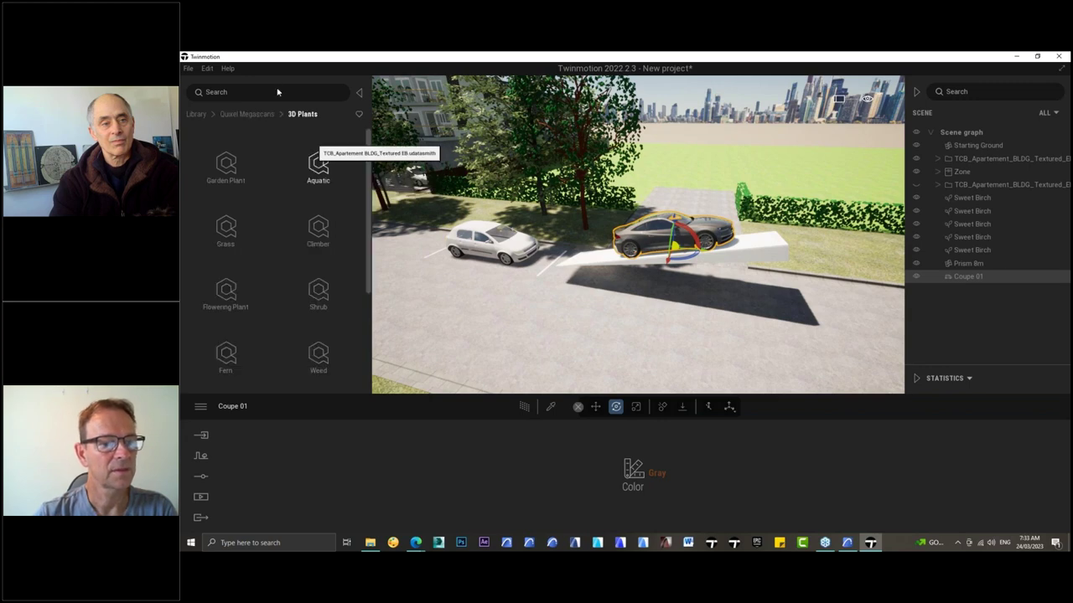
pyautogui.scroll(-3, 353, 354)
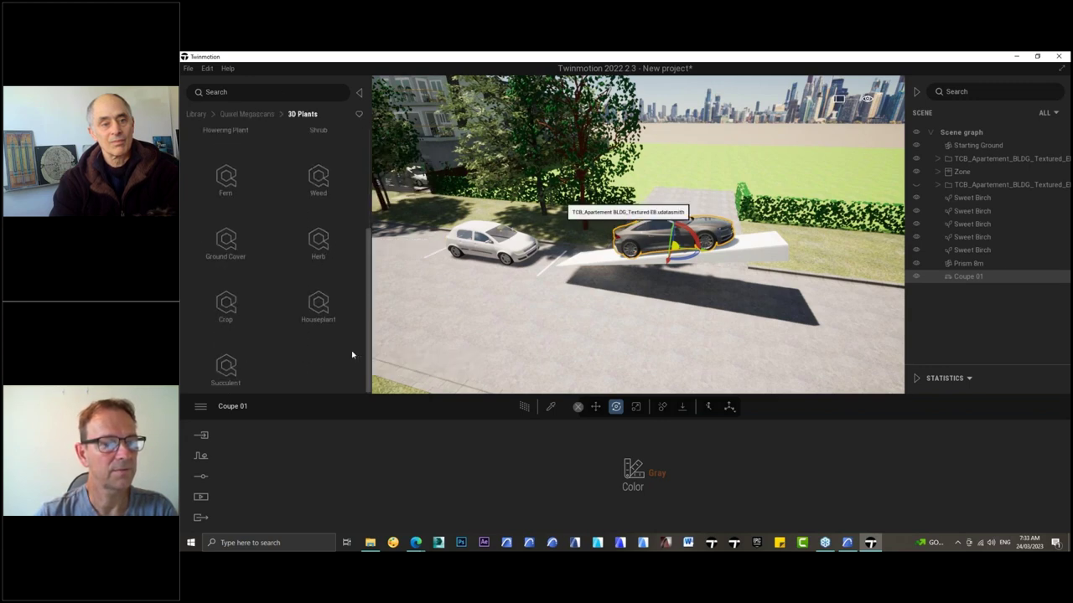
pyautogui.scroll(3, 340, 168)
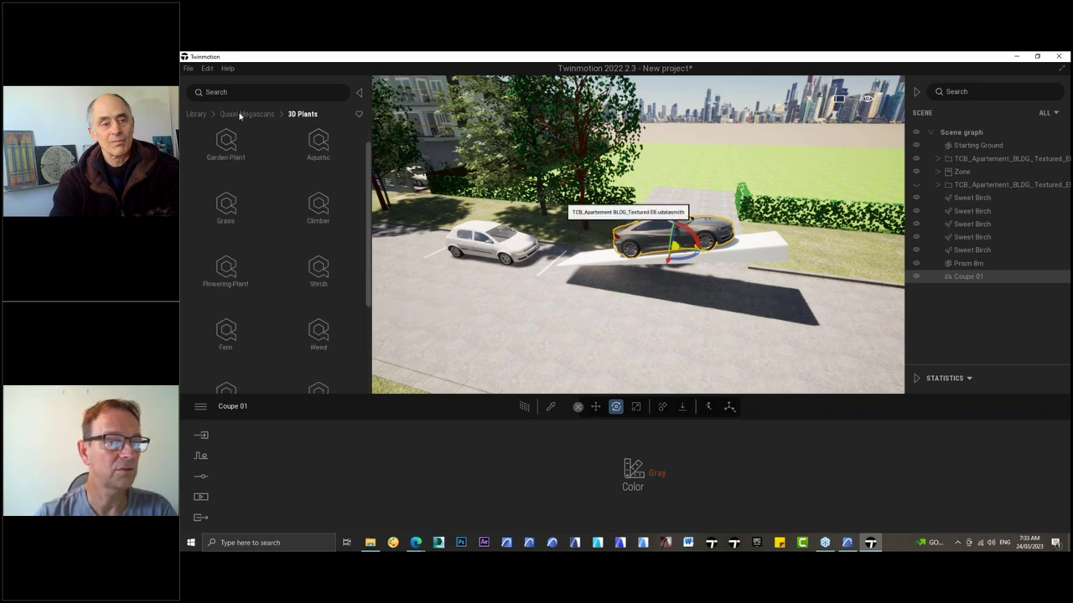
pyautogui.click(247, 113)
# - Search Quixel Megascans for "gum tree", reduce the search to "Gum", and clear it
pyautogui.click(239, 92)
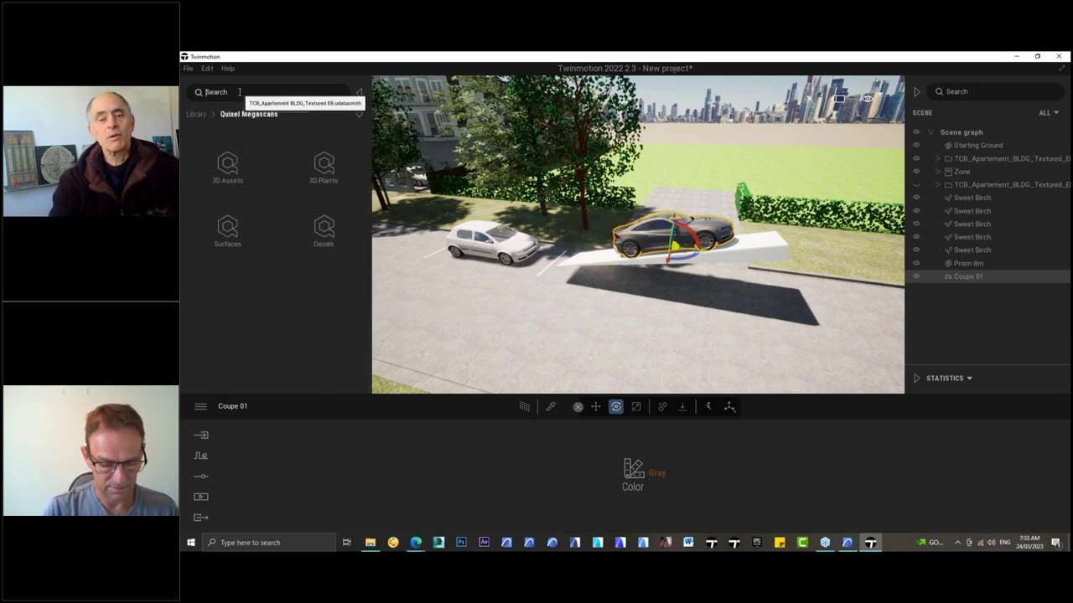
pyautogui.write('gum tree')
pyautogui.press('Return')
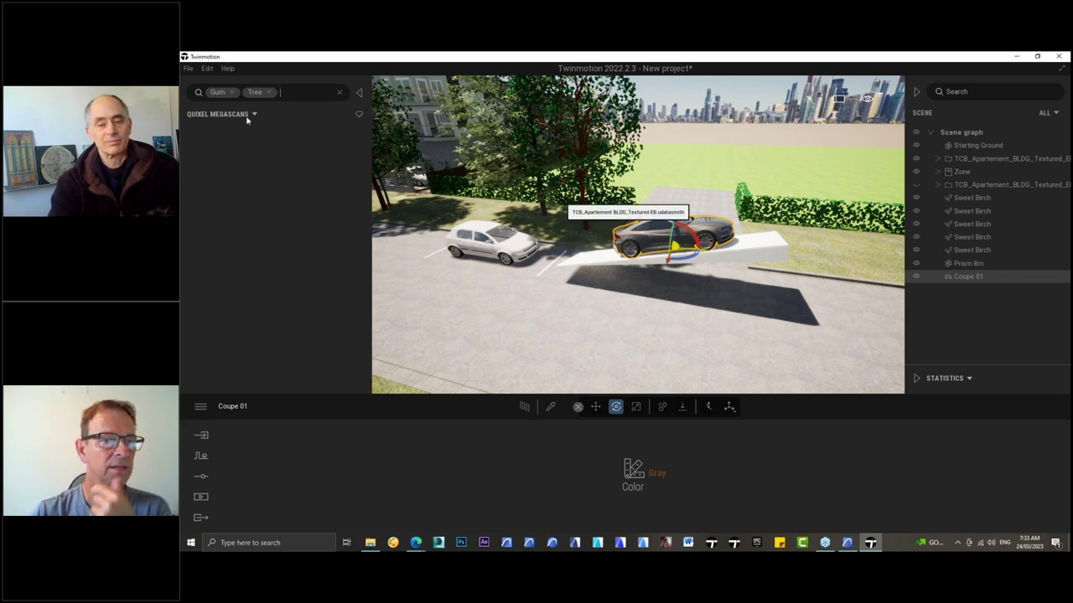
pyautogui.click(268, 92)
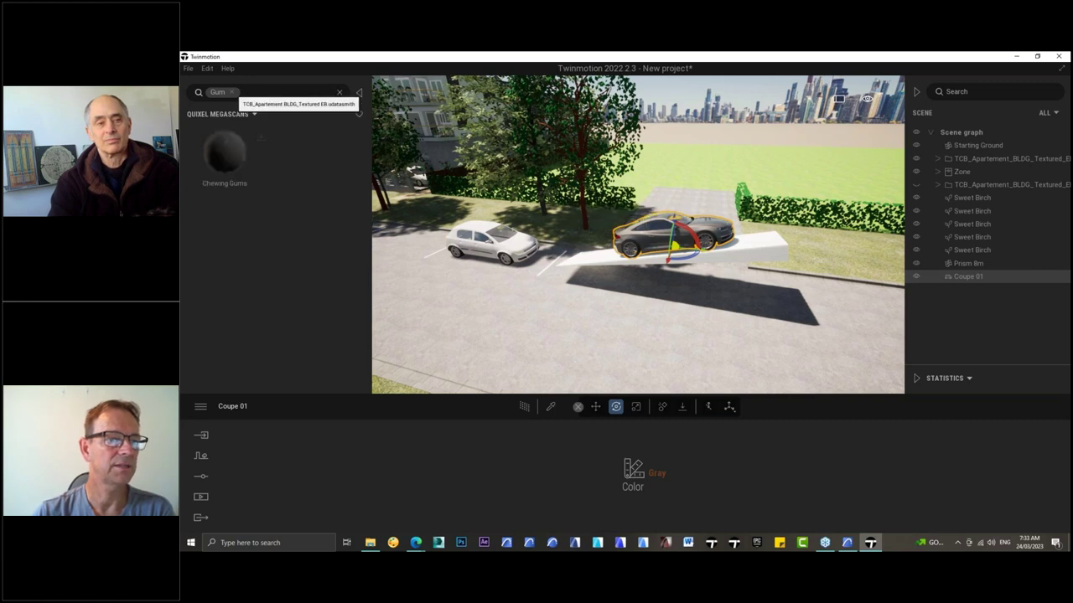
pyautogui.click(232, 92)
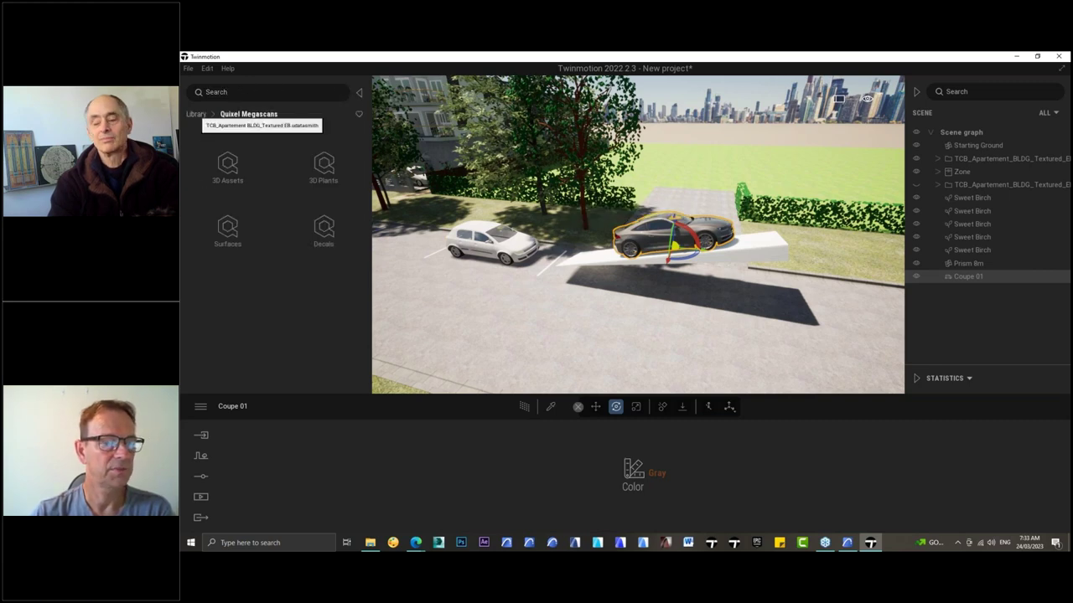
# - Search the Sketchfab library for "gum tree", look through the matching models, and clear the search
pyautogui.click(197, 114)
pyautogui.click(227, 354)
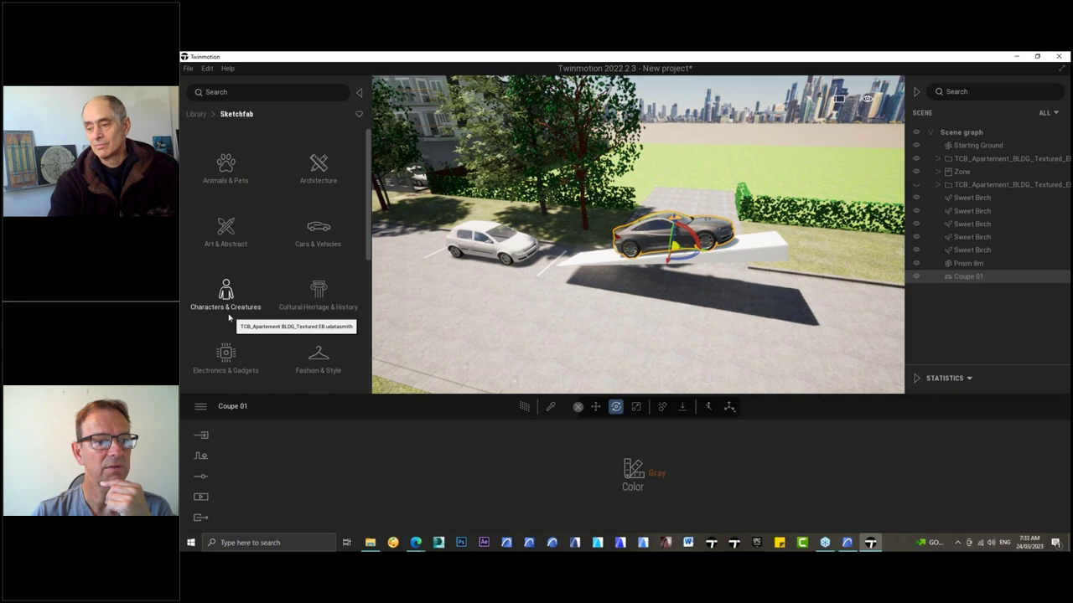
pyautogui.click(253, 92)
pyautogui.write('gum tree')
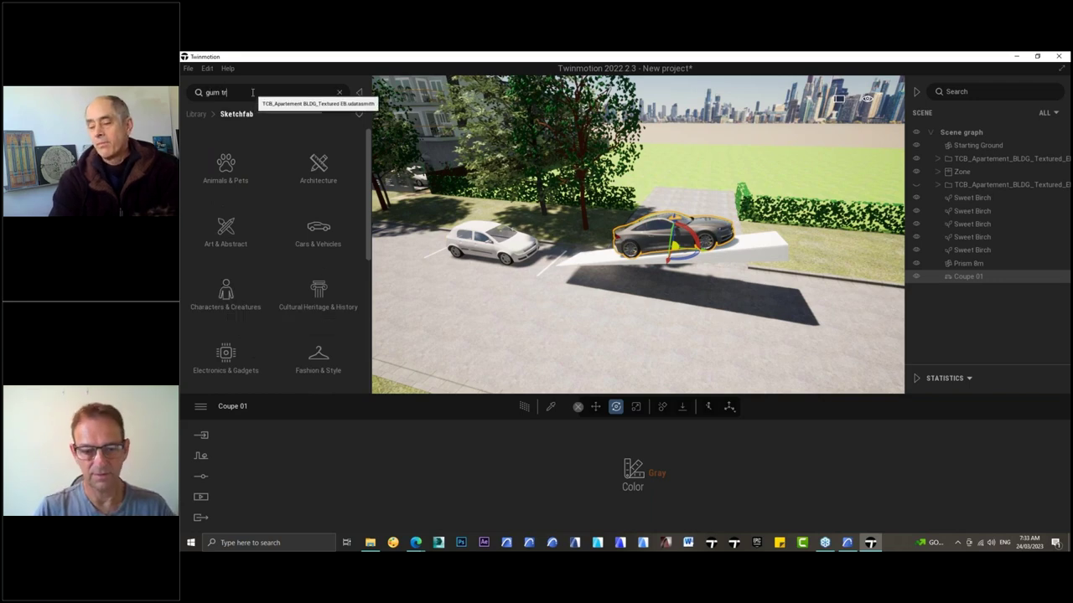
pyautogui.press('Return')
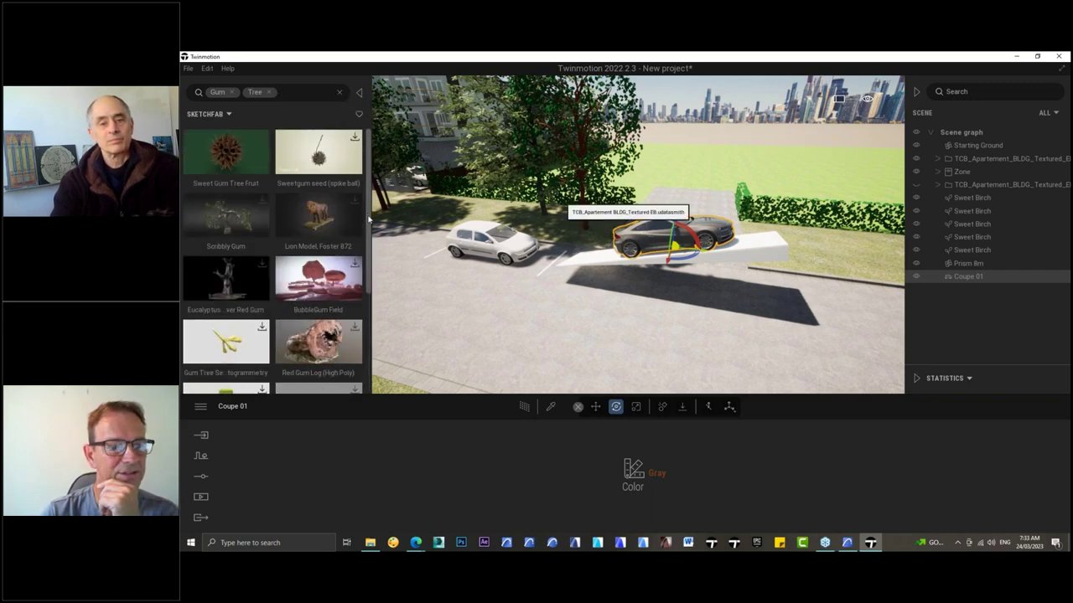
pyautogui.scroll(-4, 368, 218)
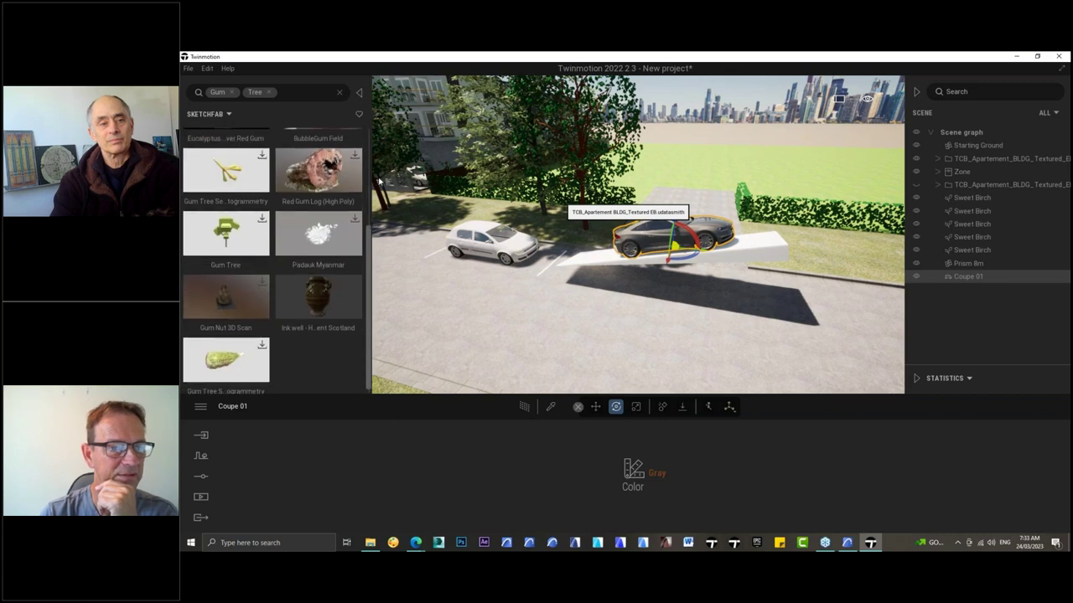
pyautogui.scroll(4, 367, 176)
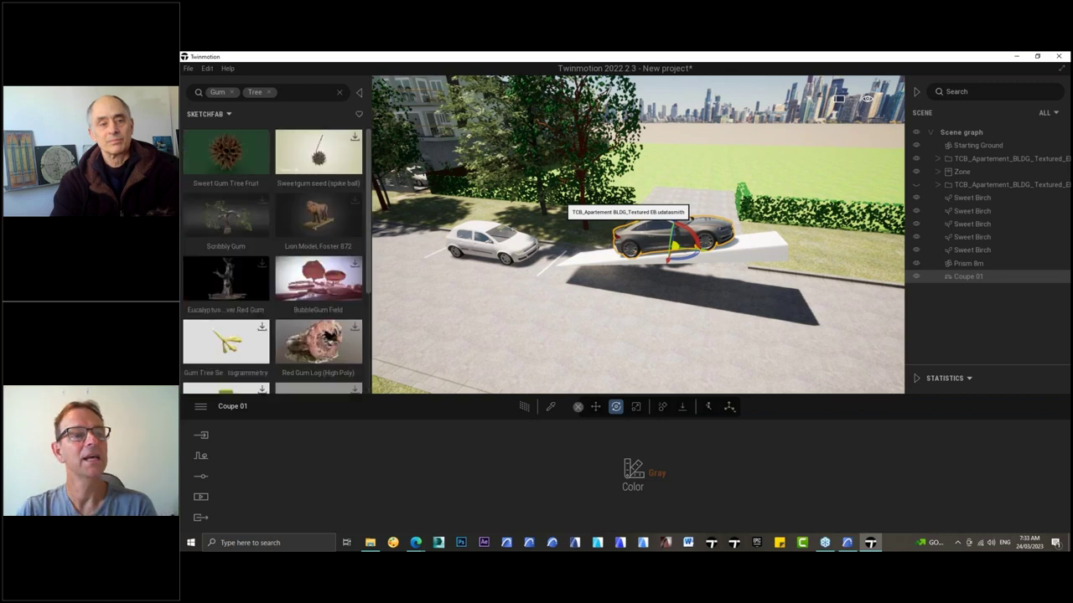
pyautogui.click(269, 92)
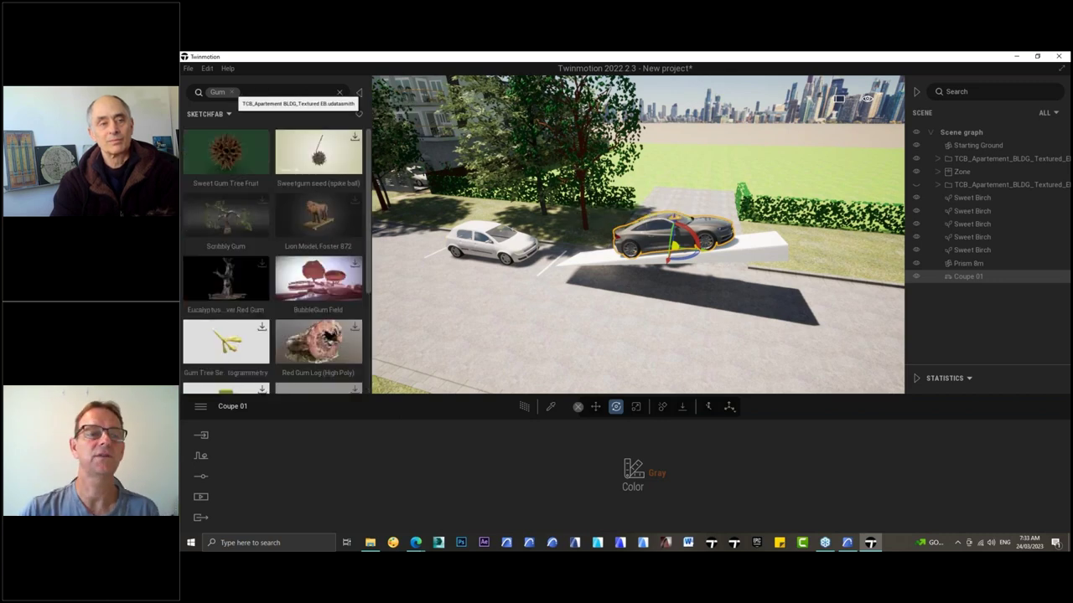
pyautogui.click(232, 93)
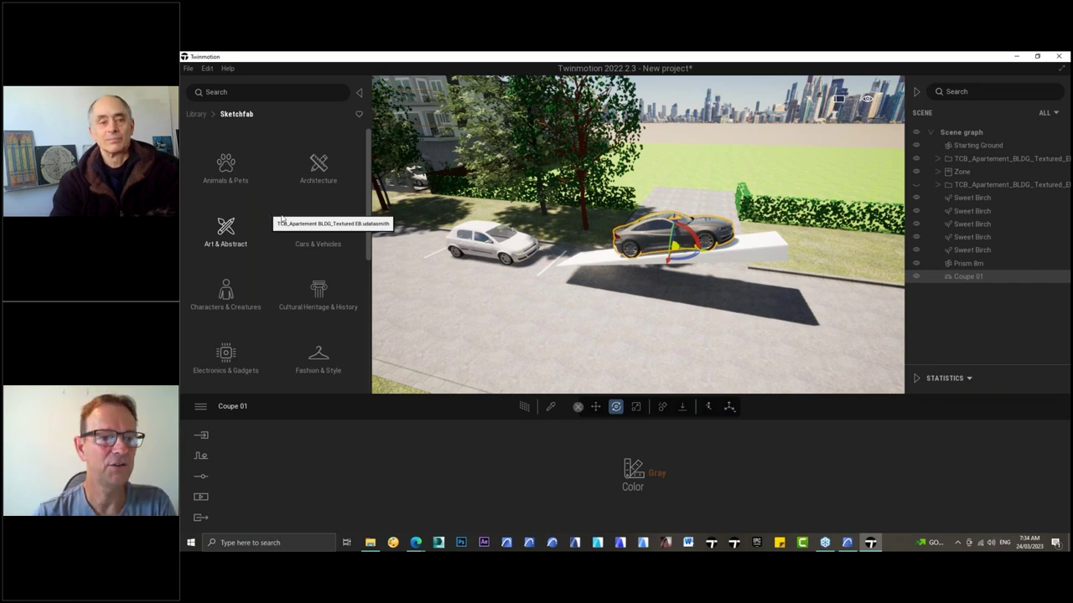
# - Hide the library and show the list of models imported into the project
pyautogui.click(359, 94)
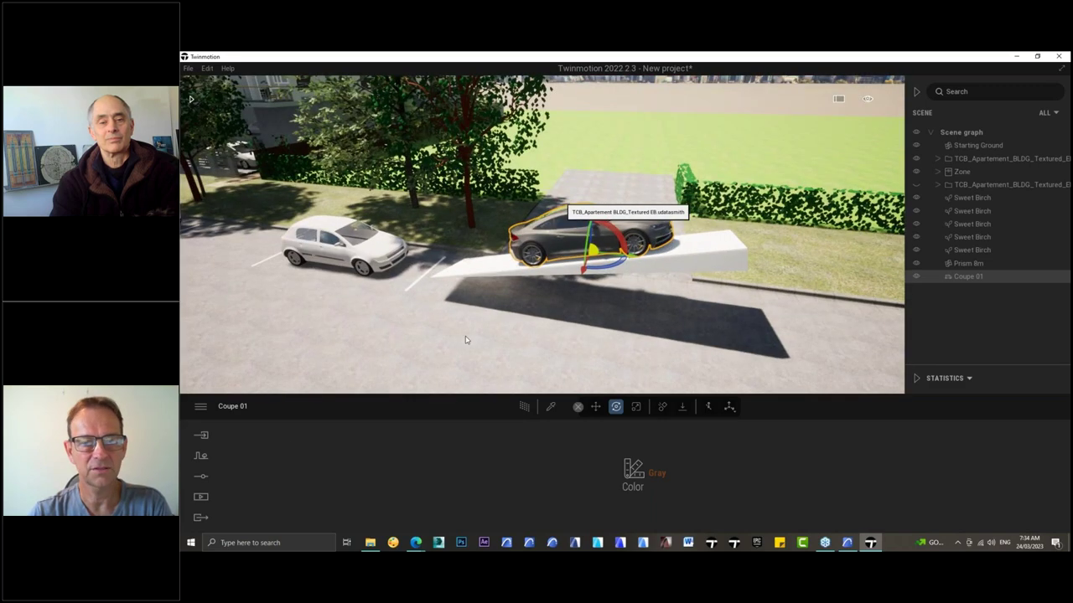
pyautogui.moveTo(558, 256); pyautogui.dragTo(670, 286, button='middle')
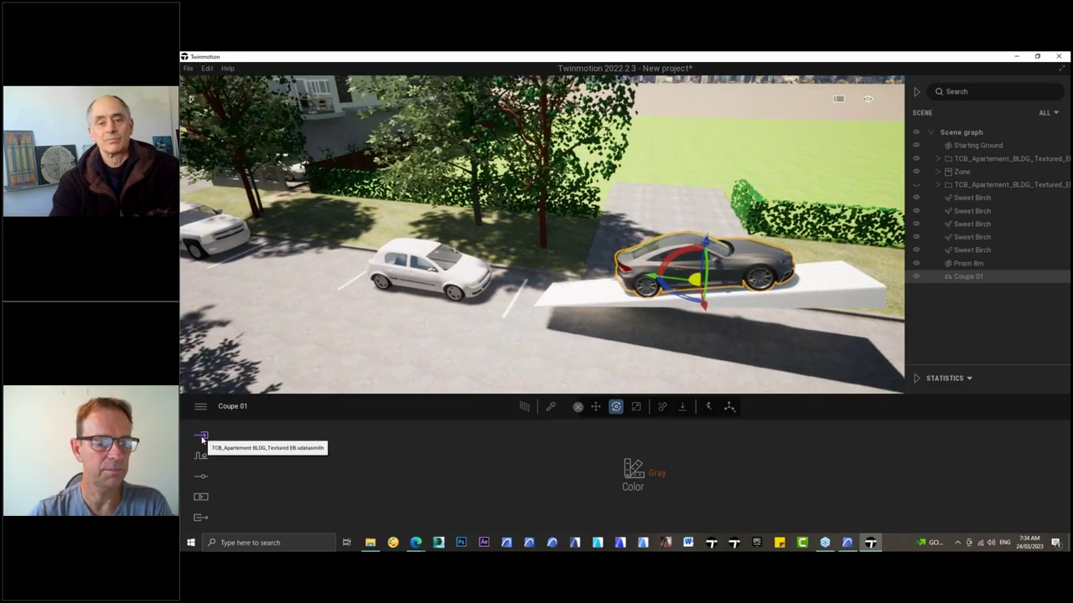
pyautogui.click(201, 435)
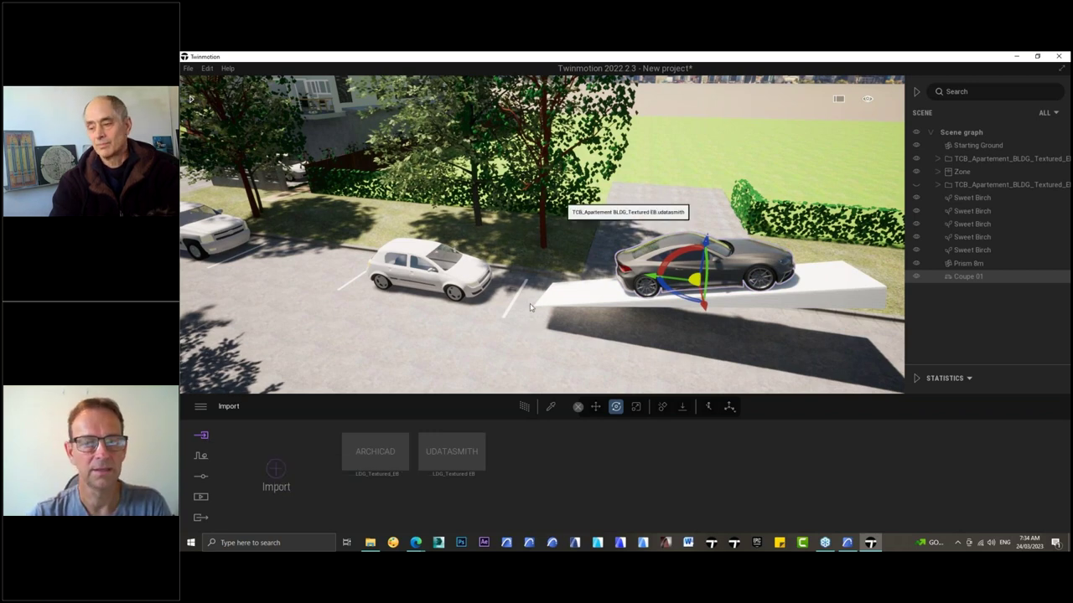
# - Examine the imported trees and library birches along the street and in front of the apartment building
pyautogui.scroll(-2, 375, 249)
pyautogui.scroll(3, 376, 250)
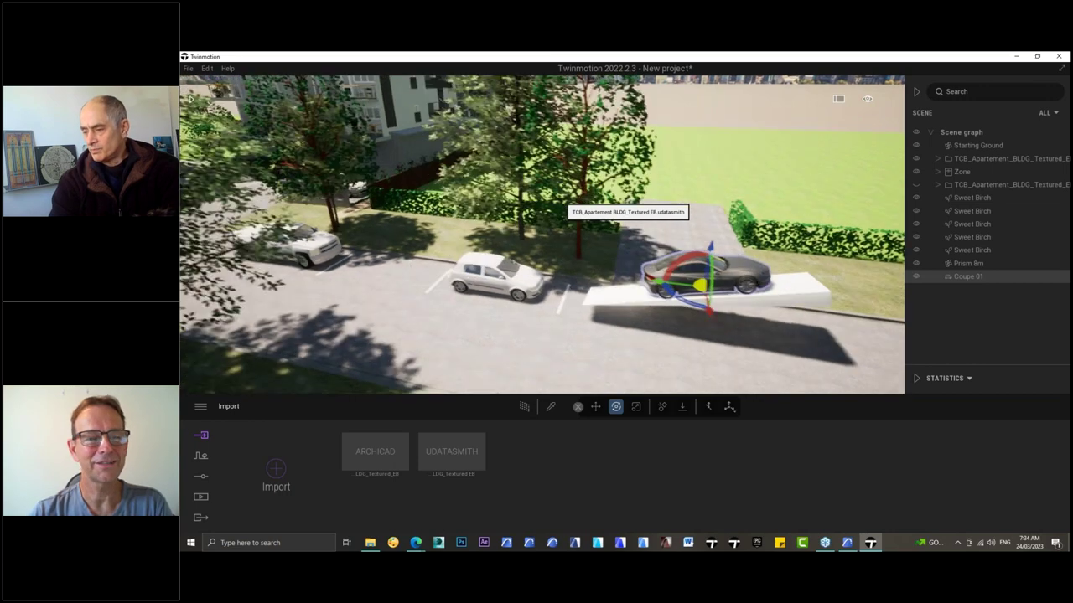
pyautogui.scroll(-3, 521, 264)
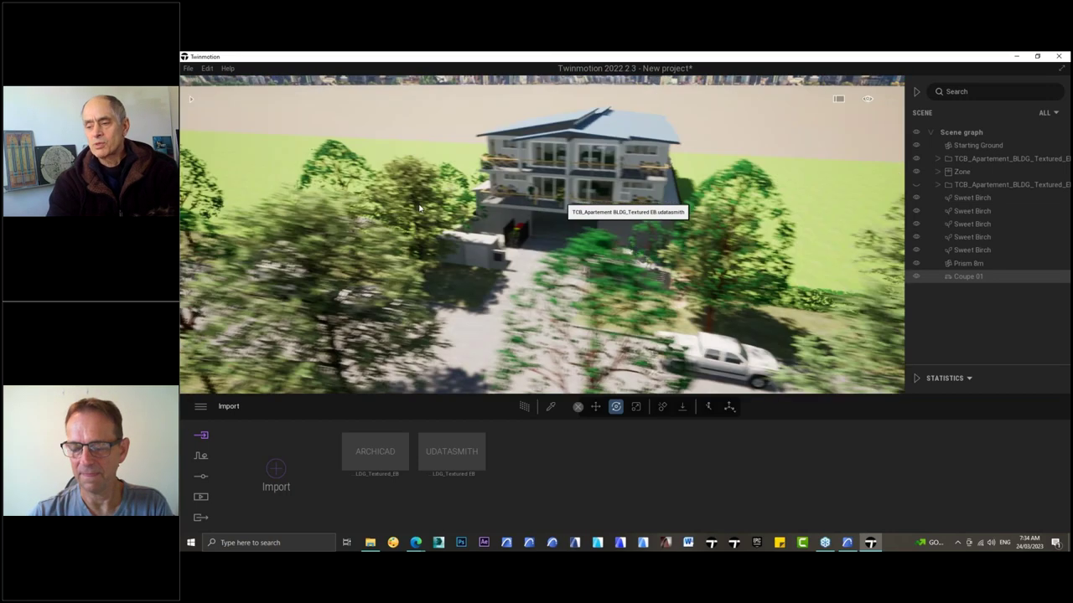
pyautogui.scroll(2, 521, 263)
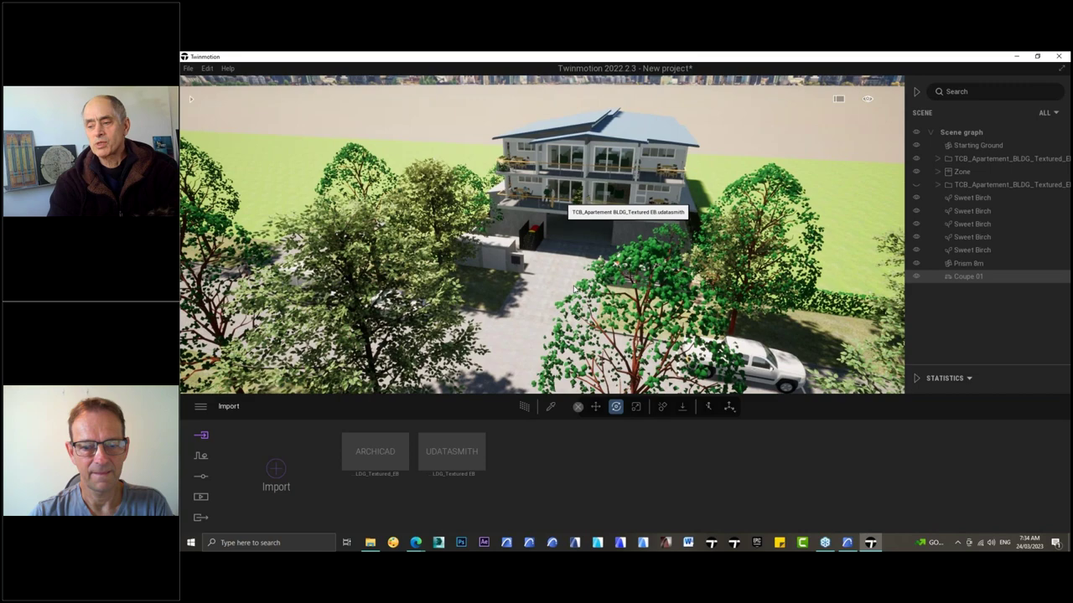
pyautogui.scroll(1, 521, 263)
pyautogui.moveTo(521, 263); pyautogui.dragTo(453, 224, button='middle')
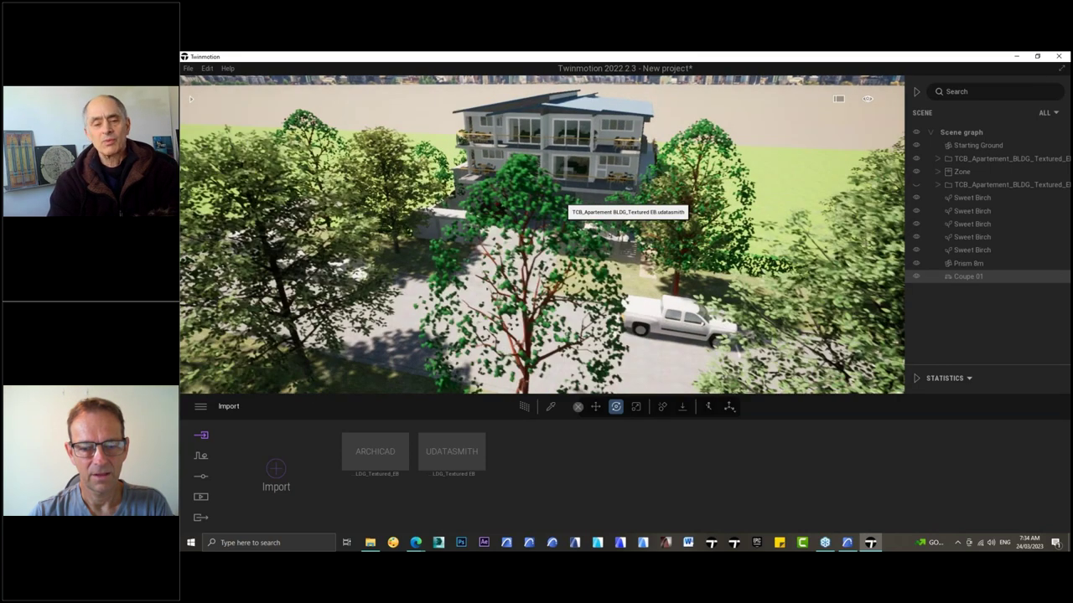
pyautogui.press('Up')
pyautogui.press('Up')
pyautogui.press('Up')
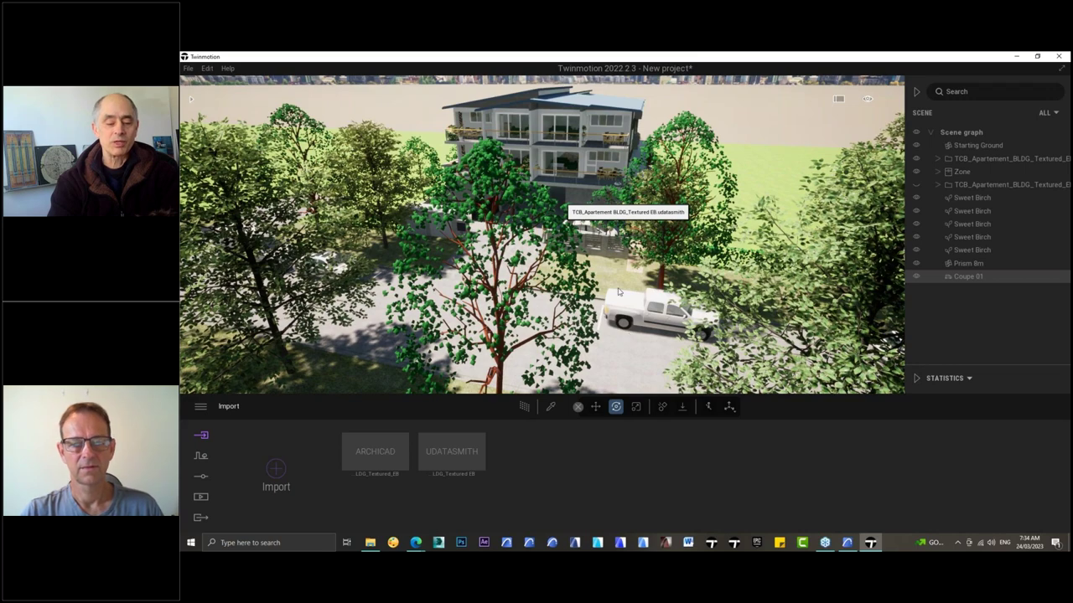
pyautogui.keyDown('shift'); pyautogui.moveTo(494, 252); pyautogui.dragTo(612, 210, button='middle'); pyautogui.keyUp('shift')
pyautogui.press('Up')
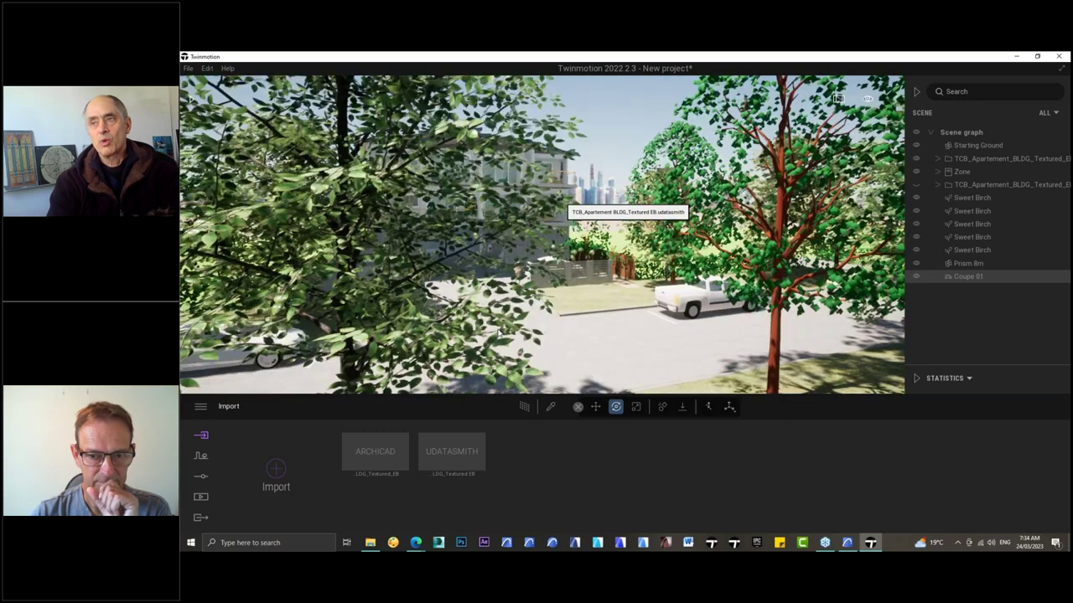
pyautogui.press('Down')
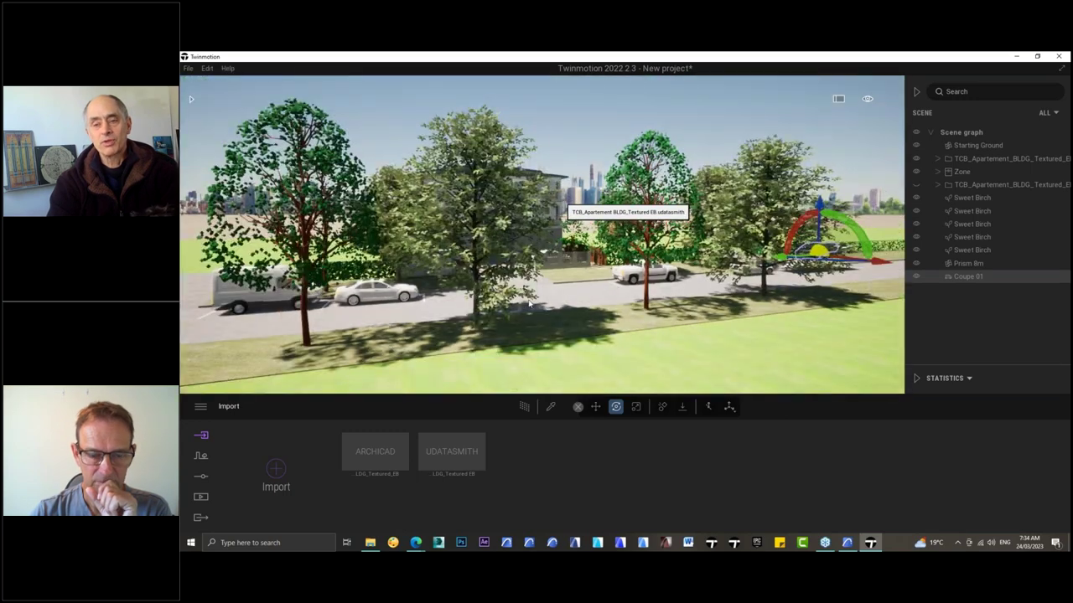
pyautogui.press('Left')
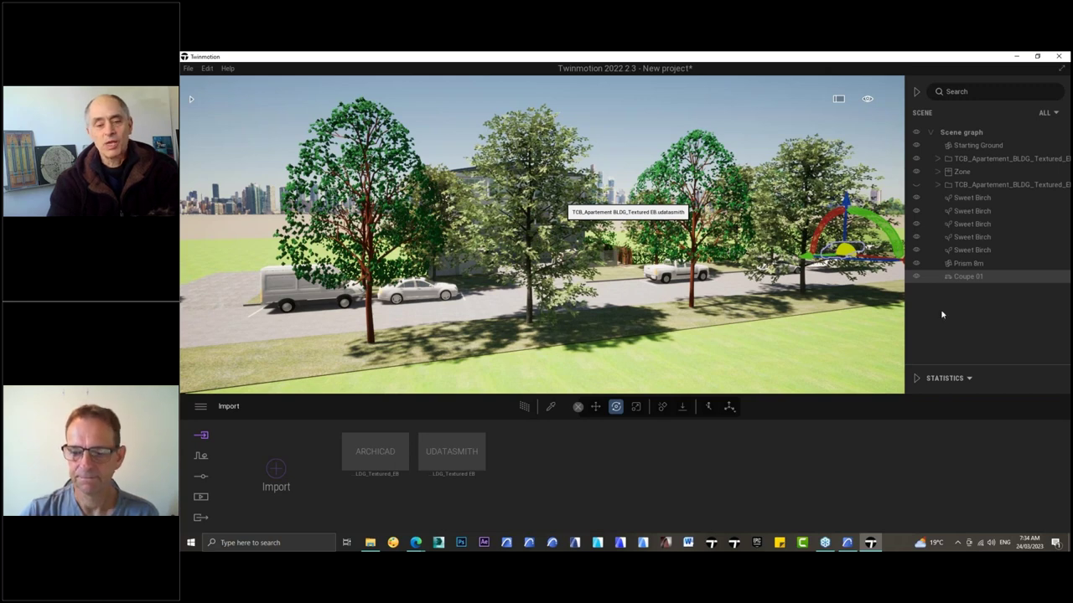
# - Switch to Archicad, set the layer combination to "_3D Export Building+Site", and return to Twinmotion
pyautogui.click(847, 542)
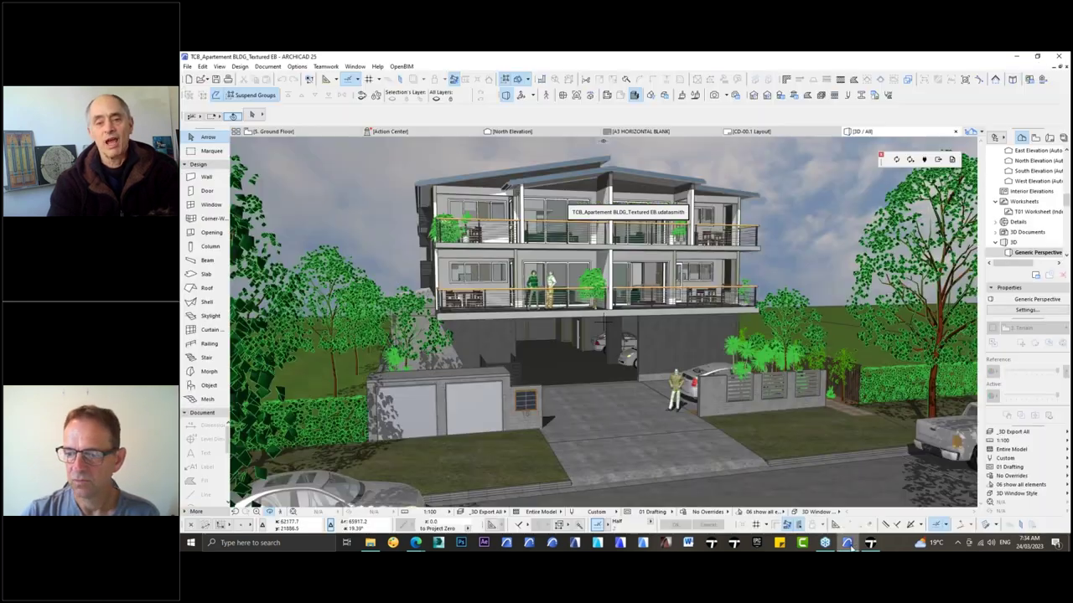
pyautogui.click(1015, 433)
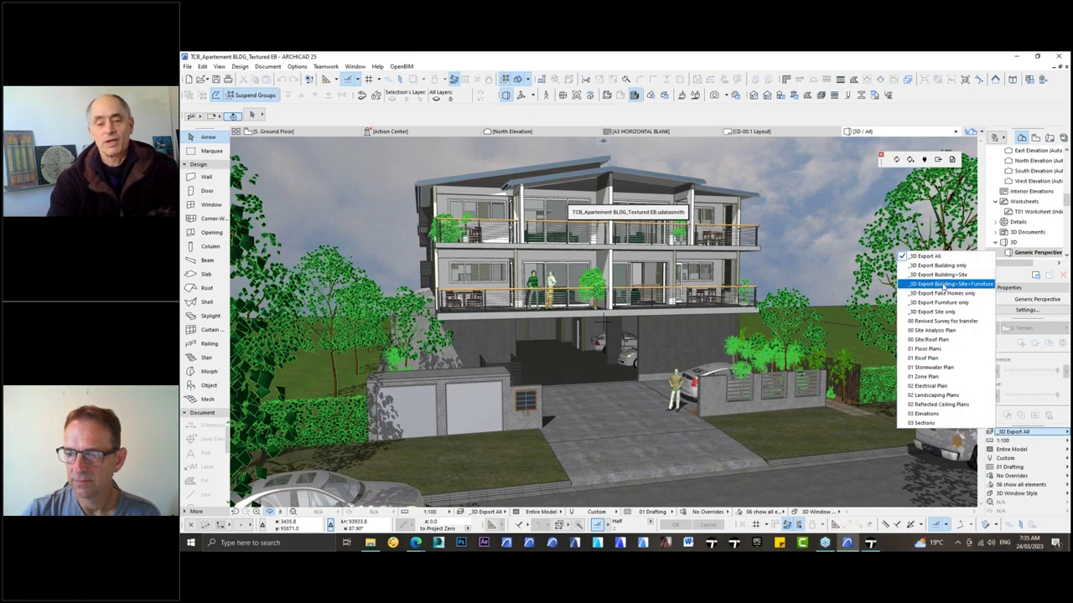
pyautogui.click(944, 276)
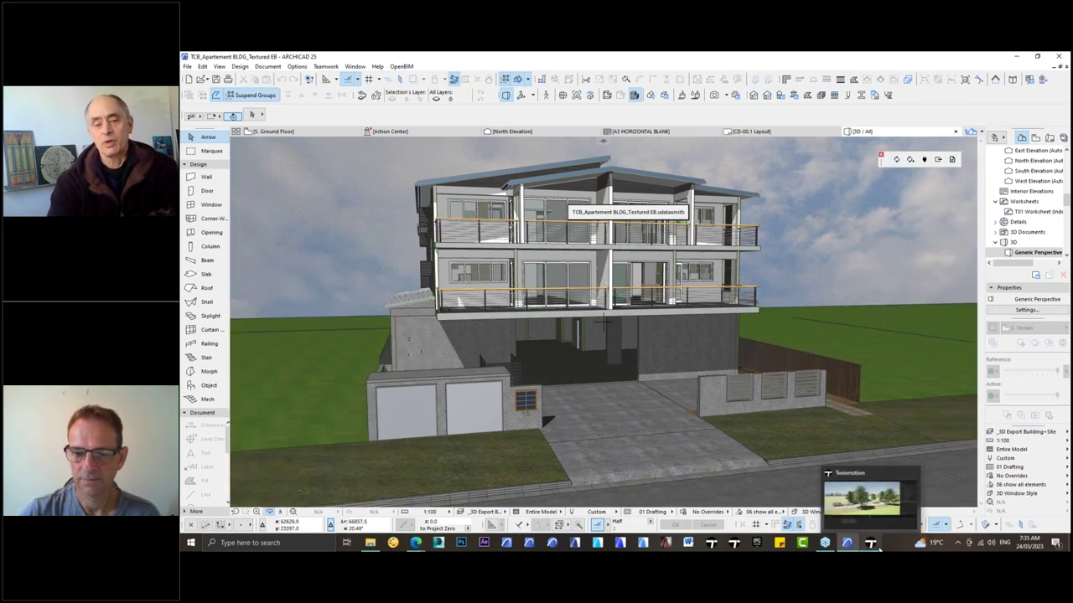
pyautogui.click(872, 545)
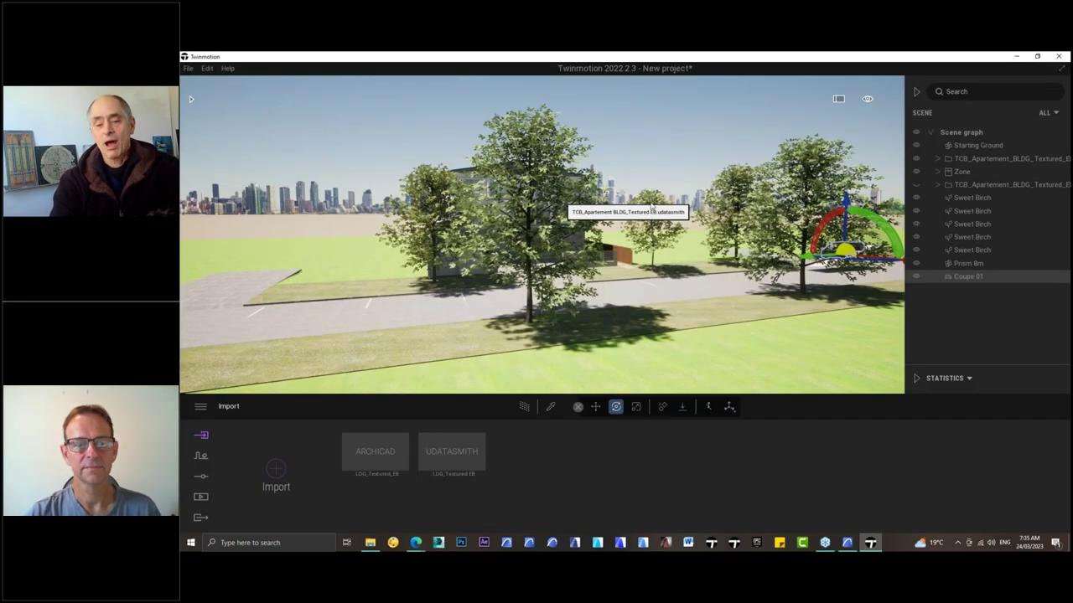
# - Examine the updated building, driveway, front fence, and remaining street trees from close up and from across the street
pyautogui.scroll(1, 486, 308)
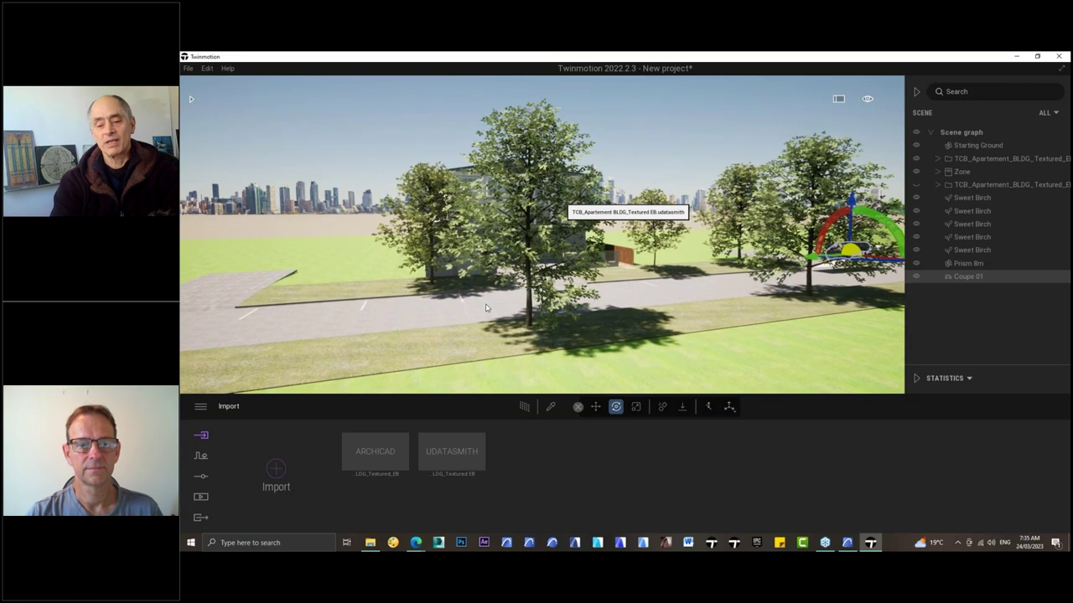
pyautogui.scroll(5, 530, 317)
pyautogui.scroll(5, 530, 316)
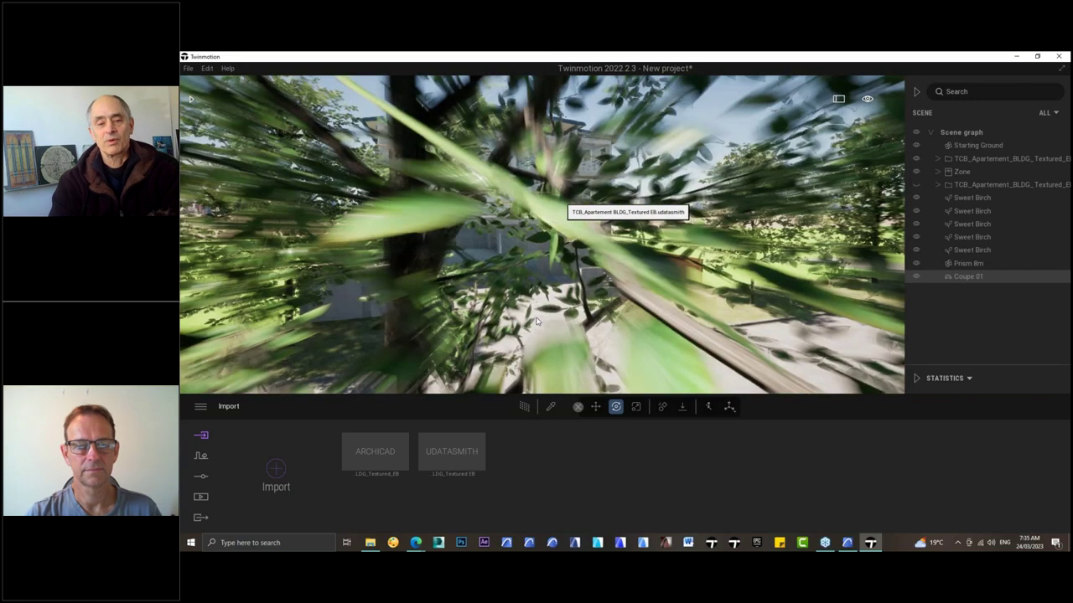
pyautogui.scroll(-3, 564, 333)
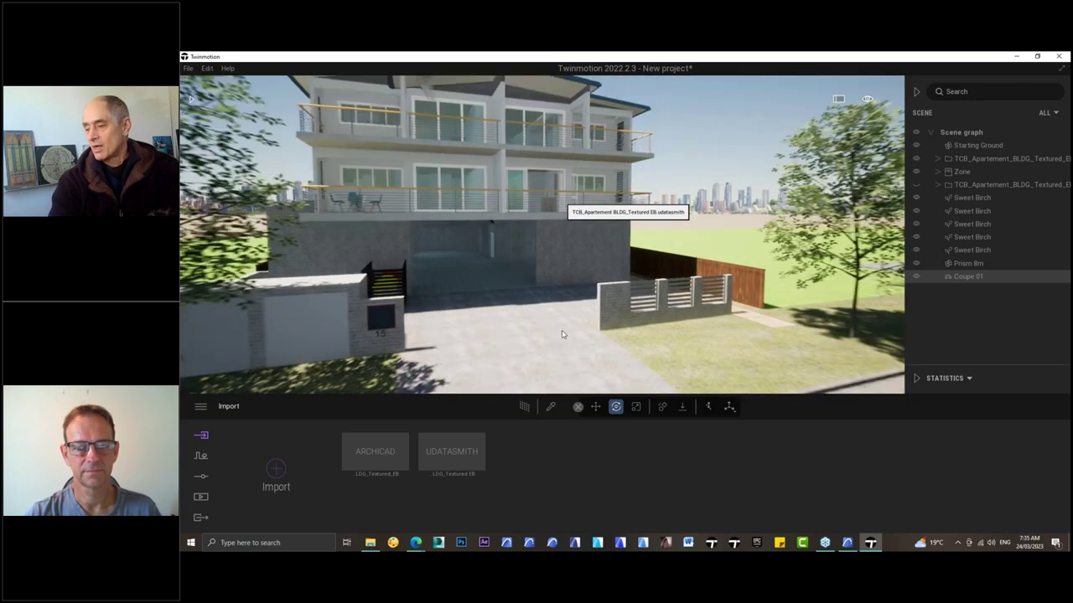
pyautogui.keyDown('shift'); pyautogui.moveTo(564, 333); pyautogui.dragTo(503, 332, button='middle'); pyautogui.keyUp('shift')
pyautogui.scroll(-5, 598, 335)
pyautogui.scroll(-5, 598, 335)
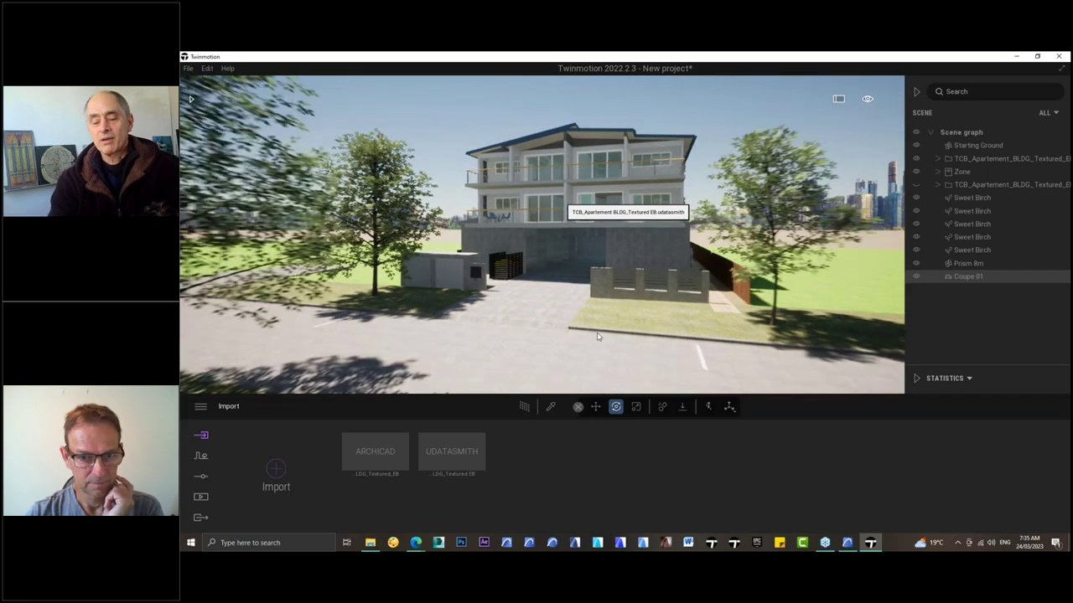
pyautogui.scroll(-2, 191, 97)
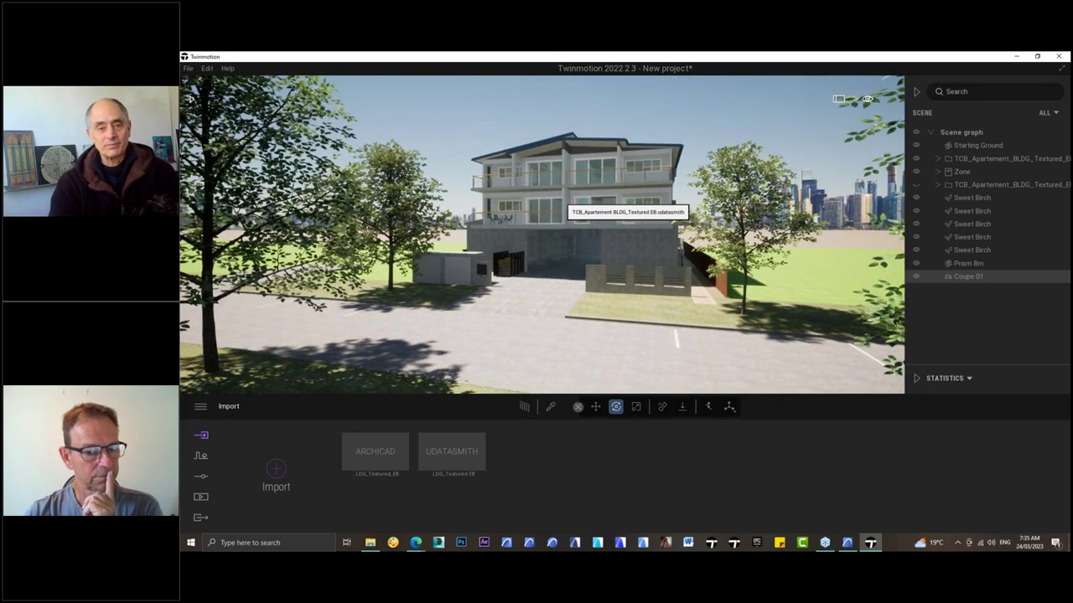
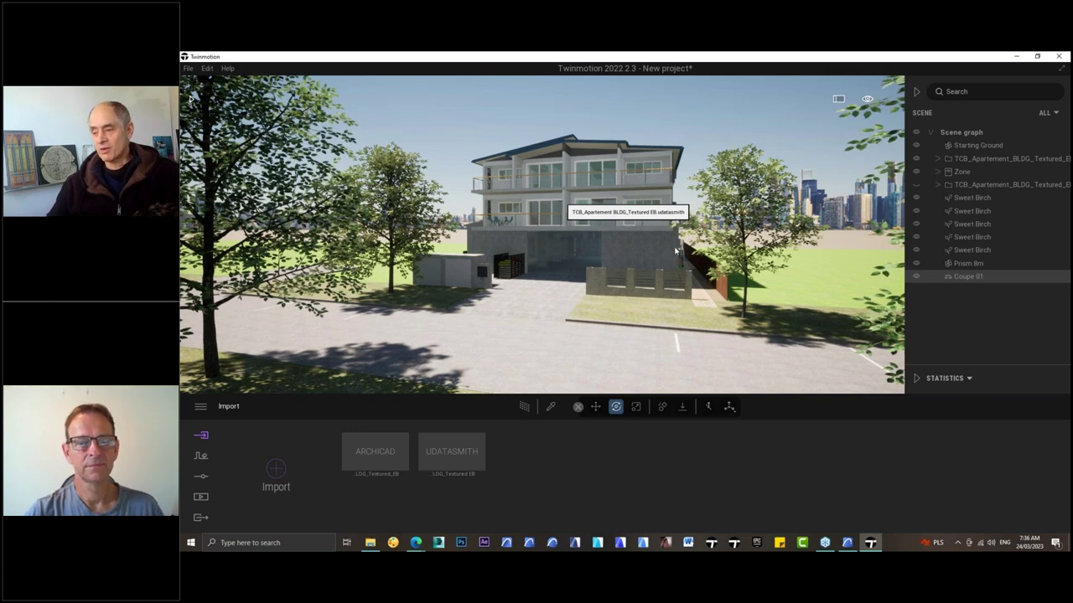
# - Deselect everything in the scene and turn on collision for transforming objects
pyautogui.click(631, 262)
pyautogui.press('Escape')
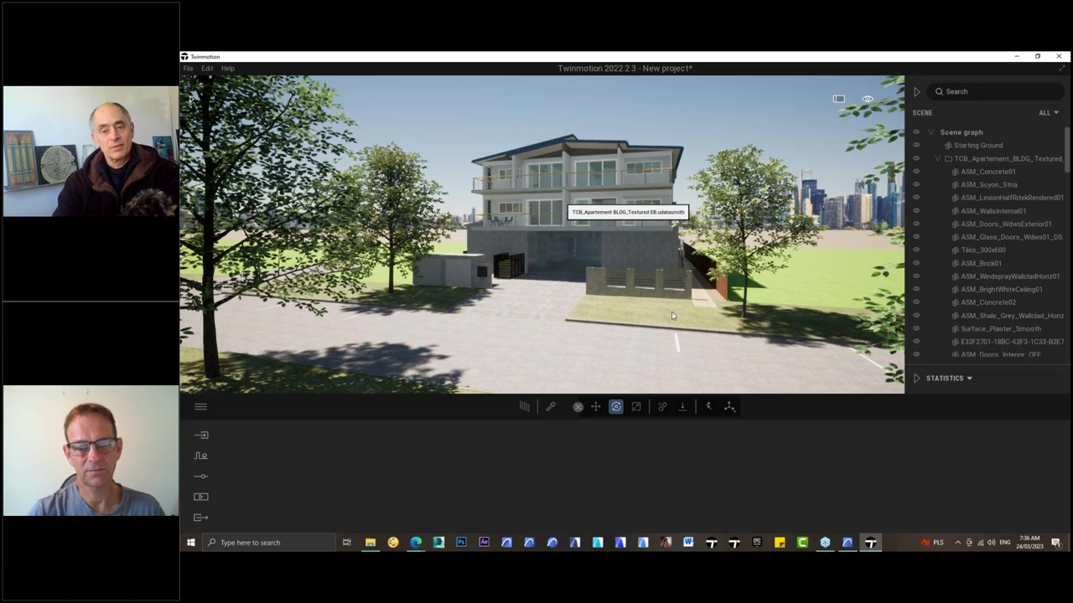
pyautogui.press('d')
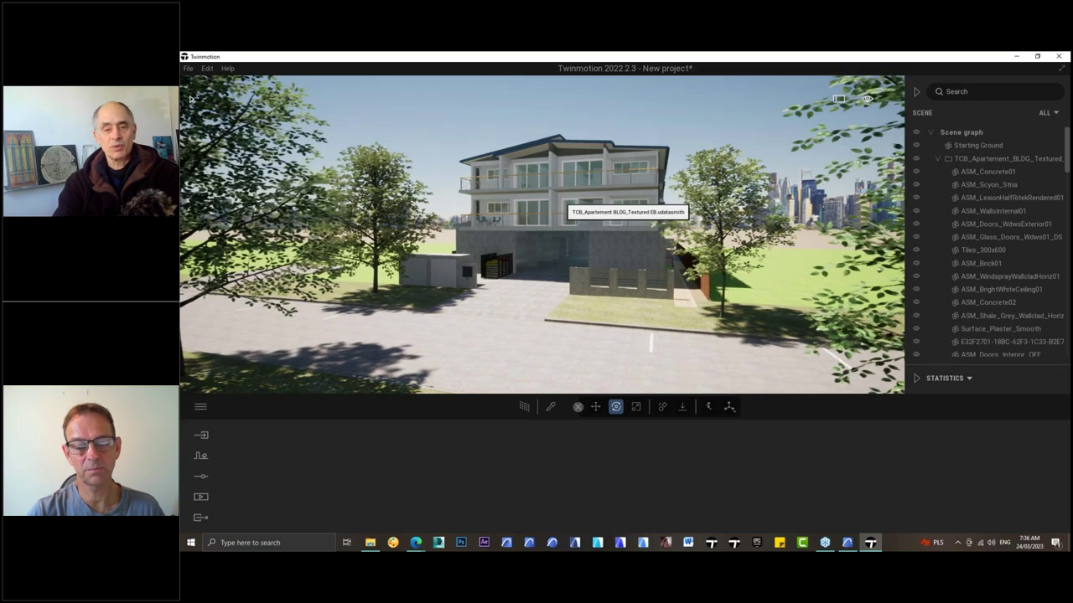
pyautogui.keyDown('shift'); pyautogui.moveTo(637, 304); pyautogui.dragTo(668, 304, button='middle'); pyautogui.keyUp('shift')
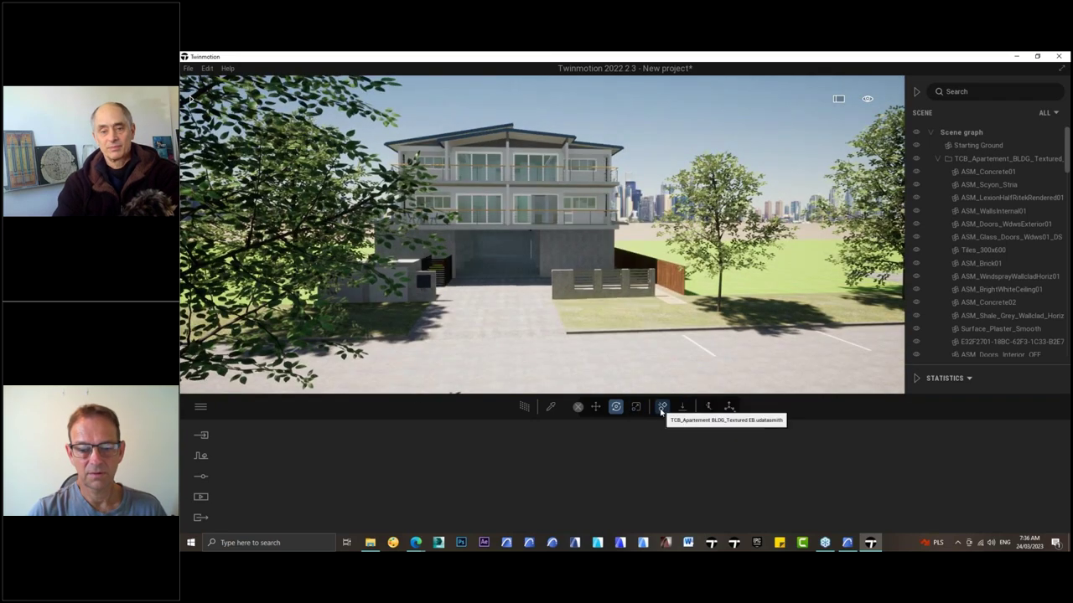
pyautogui.click(662, 407)
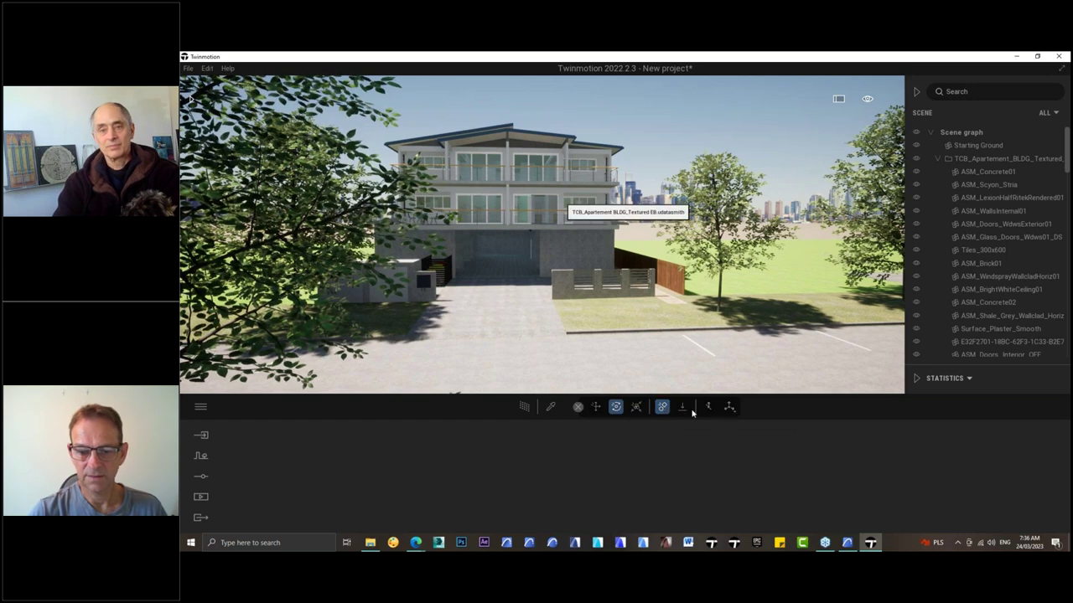
pyautogui.click(683, 409)
pyautogui.click(664, 409)
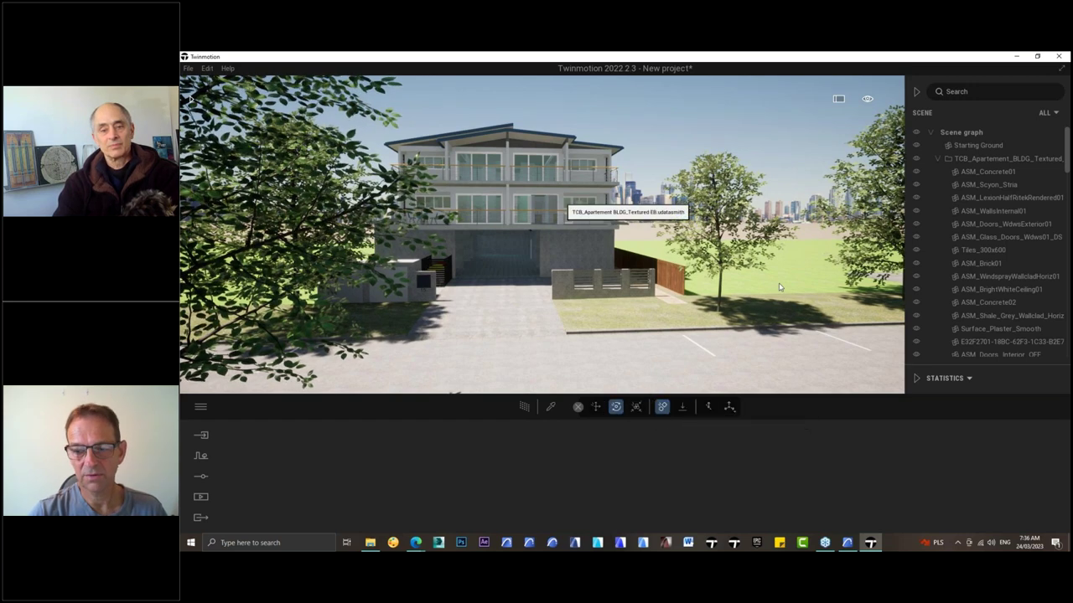
# - Select the grey coupe on the ramp beside the street and switch its transform mode from collision to gravity
pyautogui.moveTo(558, 200); pyautogui.dragTo(310, 207, button='middle')
pyautogui.press('Right')
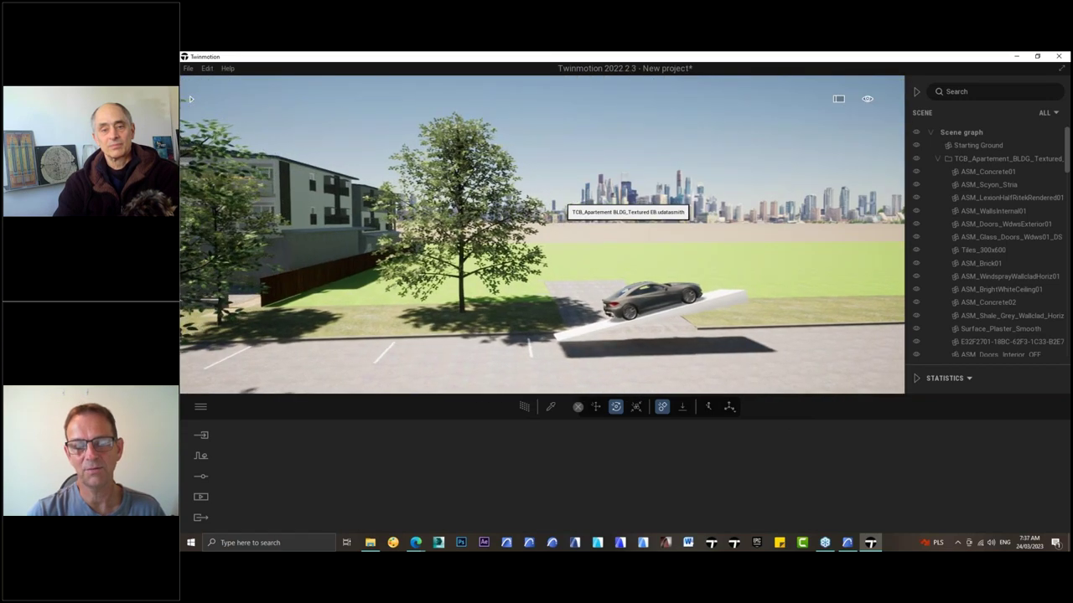
pyautogui.press('Right')
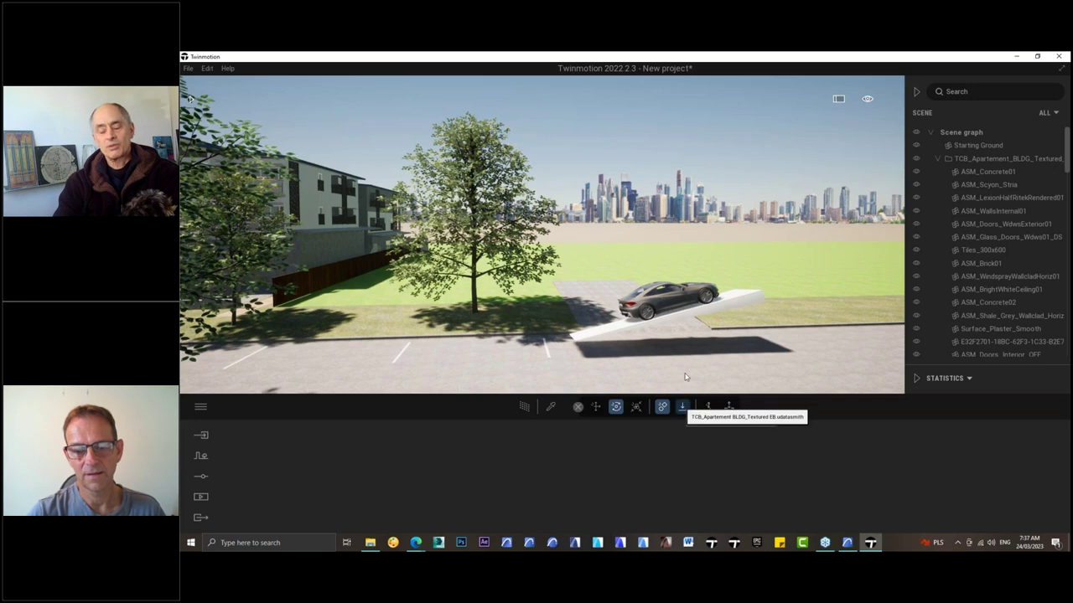
pyautogui.click(670, 314)
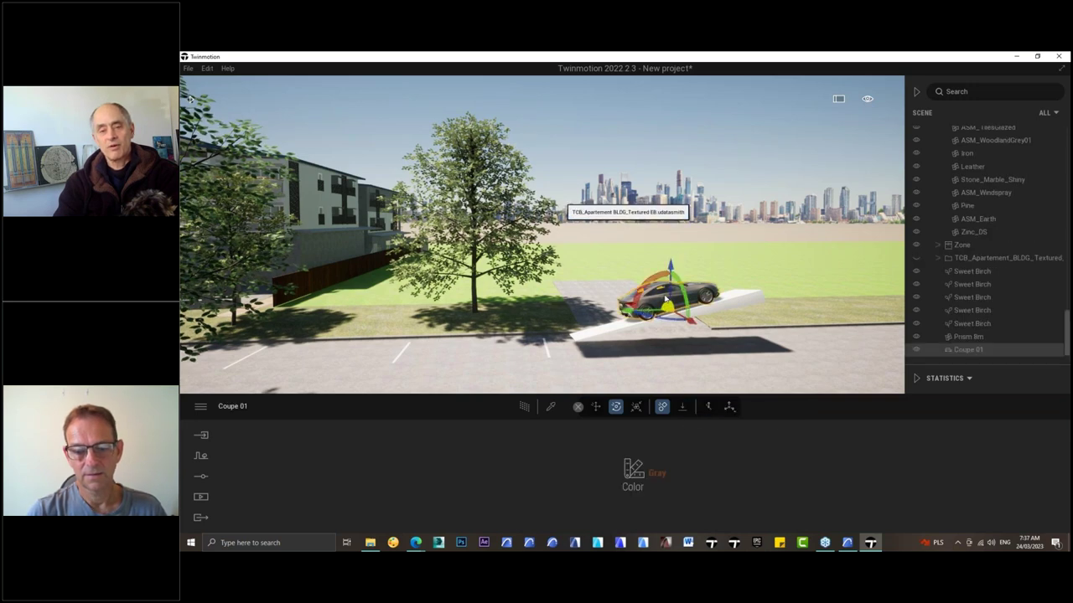
pyautogui.click(683, 408)
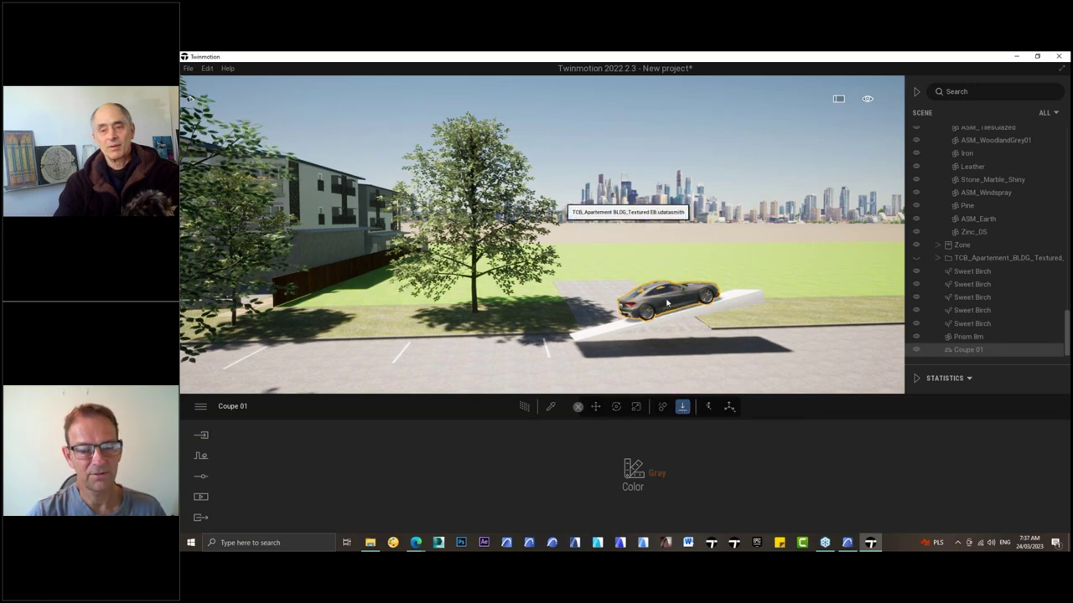
# - Return to the front of the apartment building and open the location settings
pyautogui.scroll(3, 190, 98)
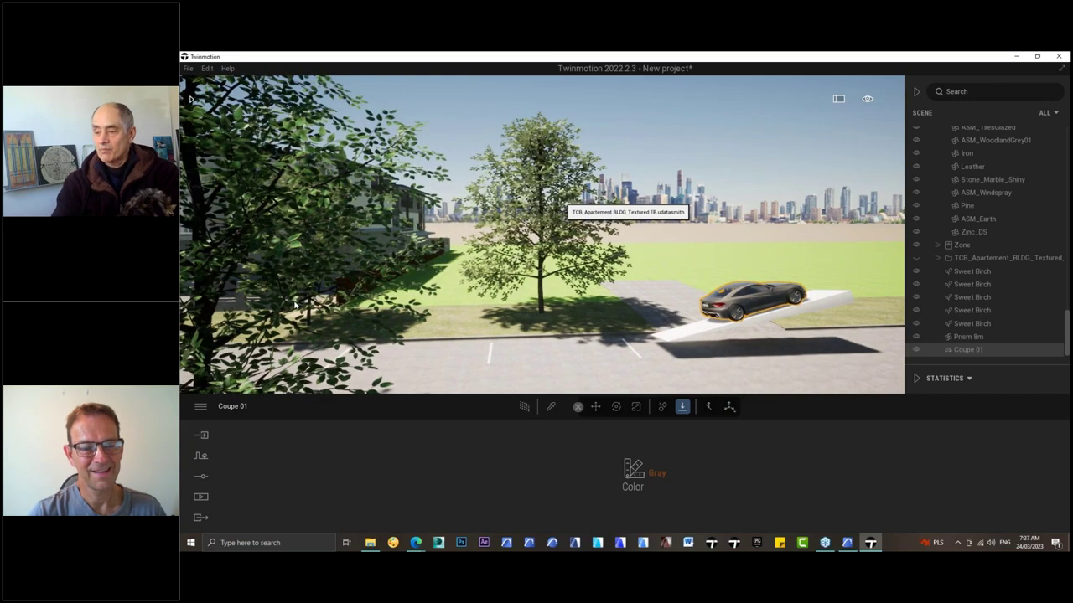
pyautogui.press('a')
pyautogui.press('Left')
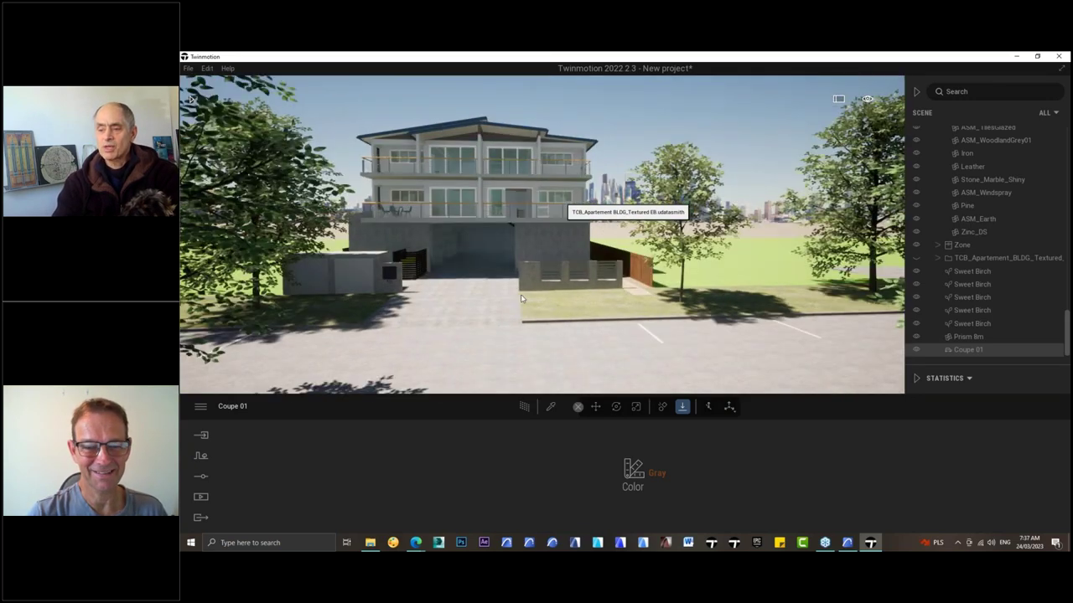
pyautogui.press('Left')
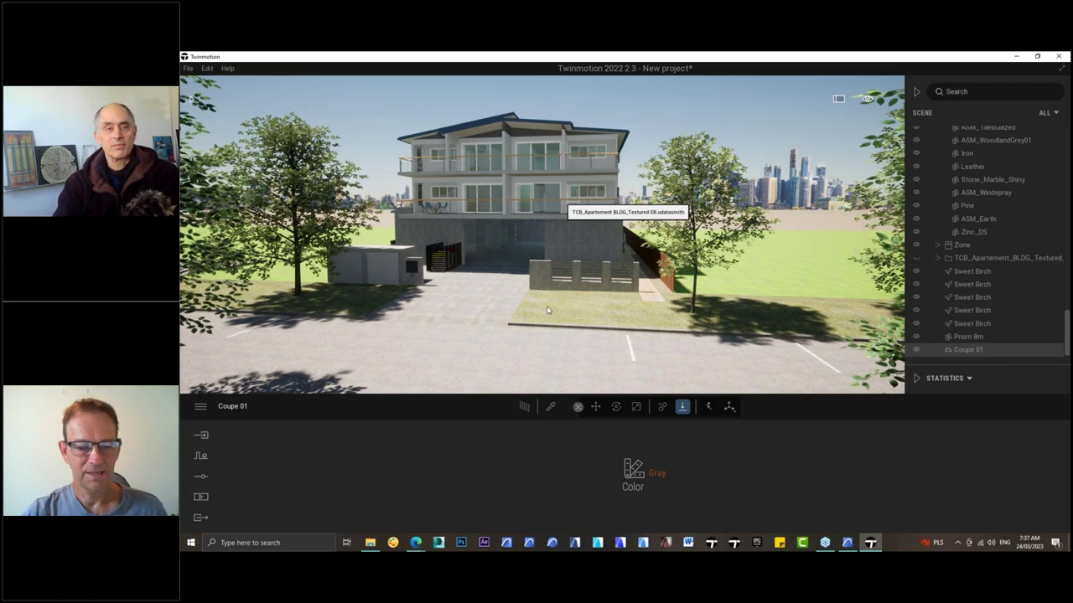
pyautogui.moveTo(545, 325); pyautogui.dragTo(550, 326, button='middle')
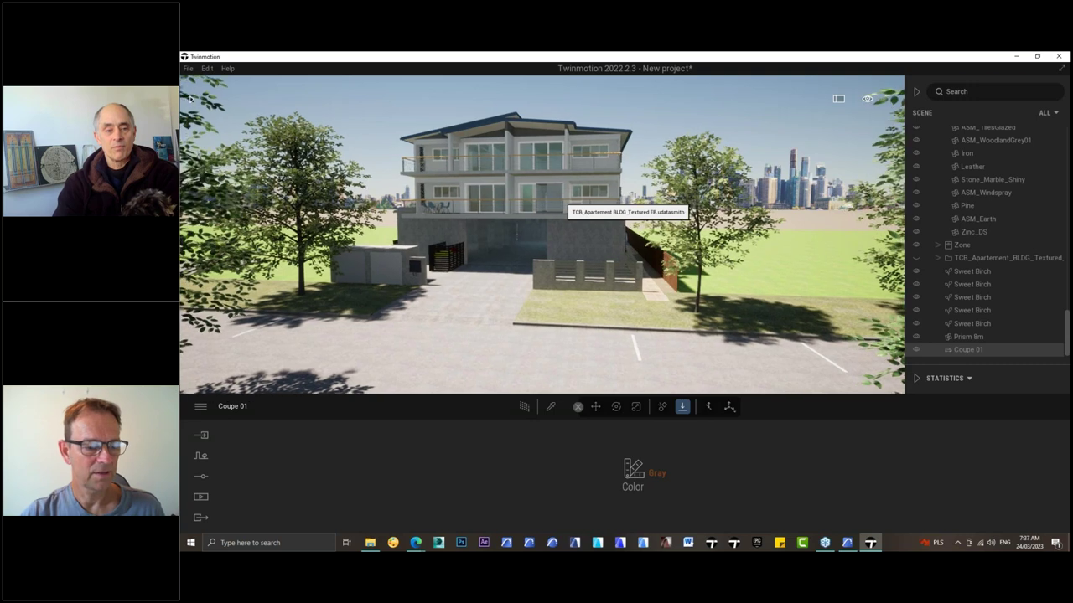
pyautogui.click(201, 477)
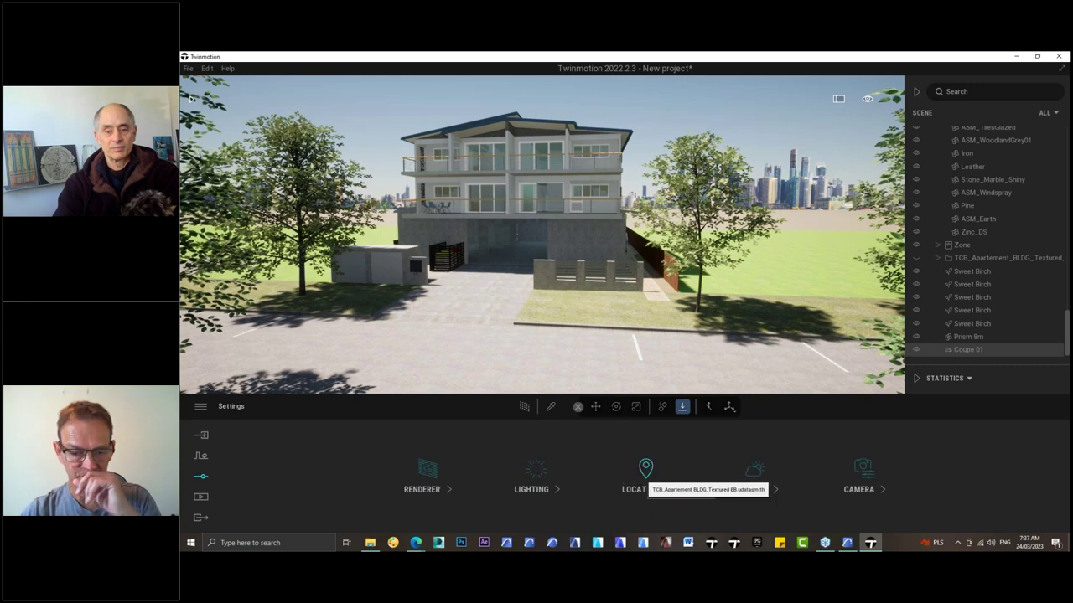
pyautogui.click(643, 482)
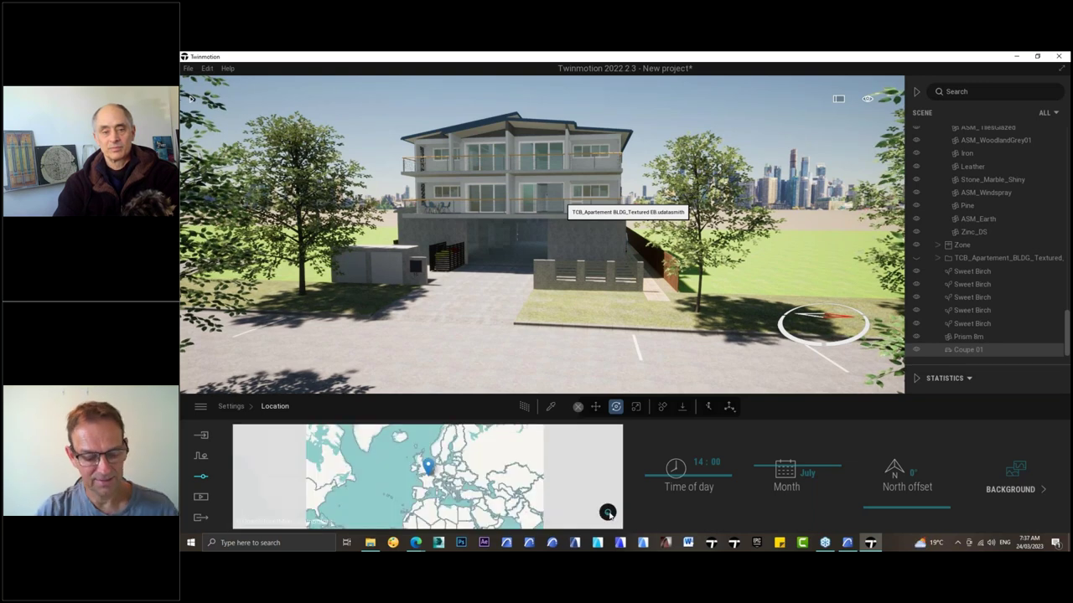
# - Set the project location to San Francisco, CA, USA
pyautogui.write('Ban')
pyautogui.write(' Fra')
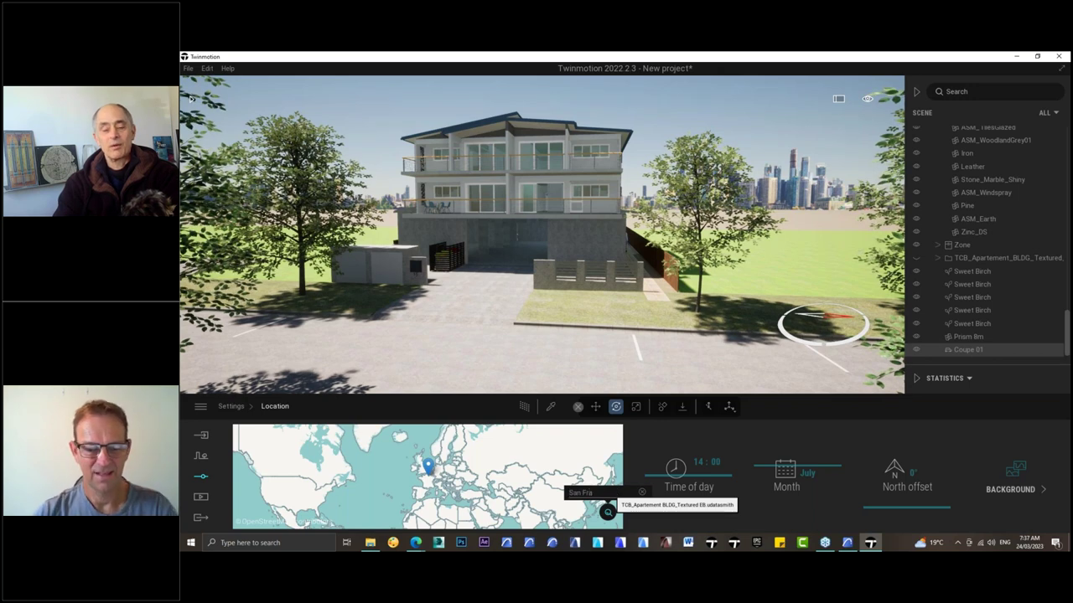
pyautogui.write('n')
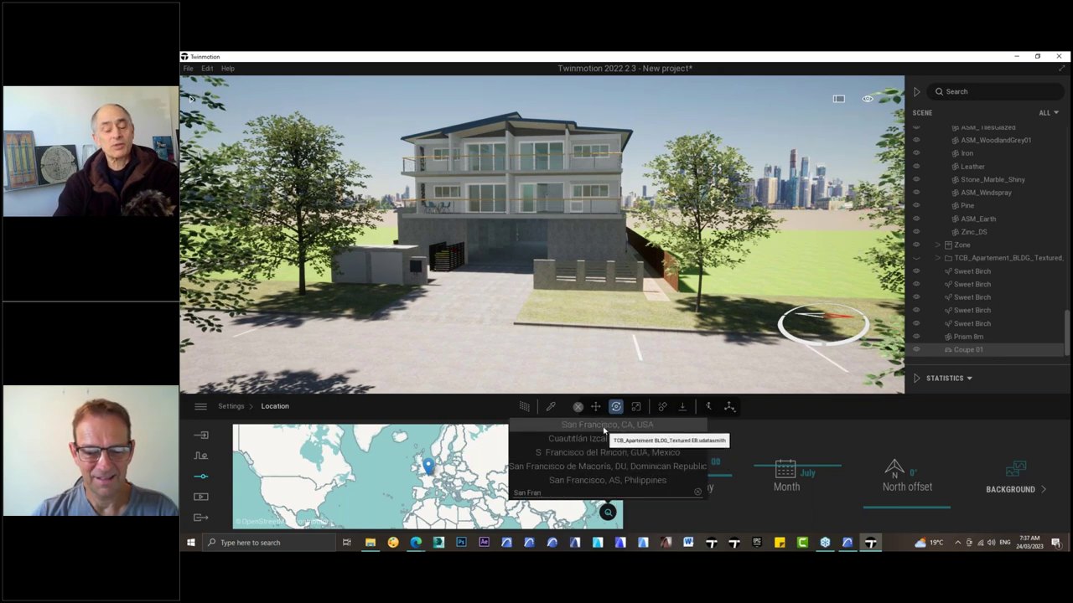
pyautogui.click(604, 427)
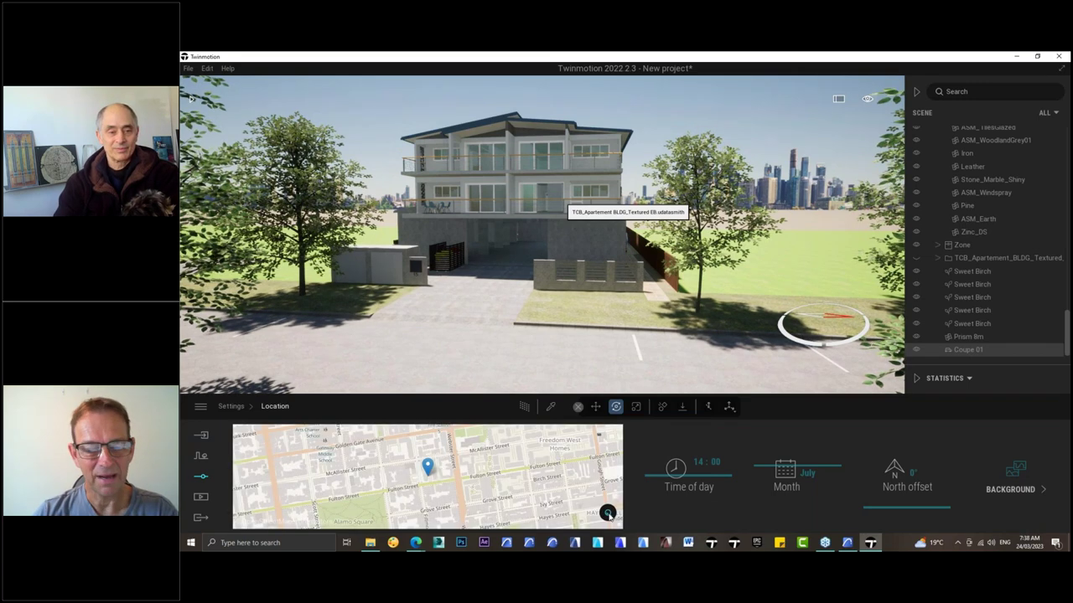
# - Search the location map for "san rafael" and set the project location to San Rafael, CA, USA
pyautogui.click(604, 494)
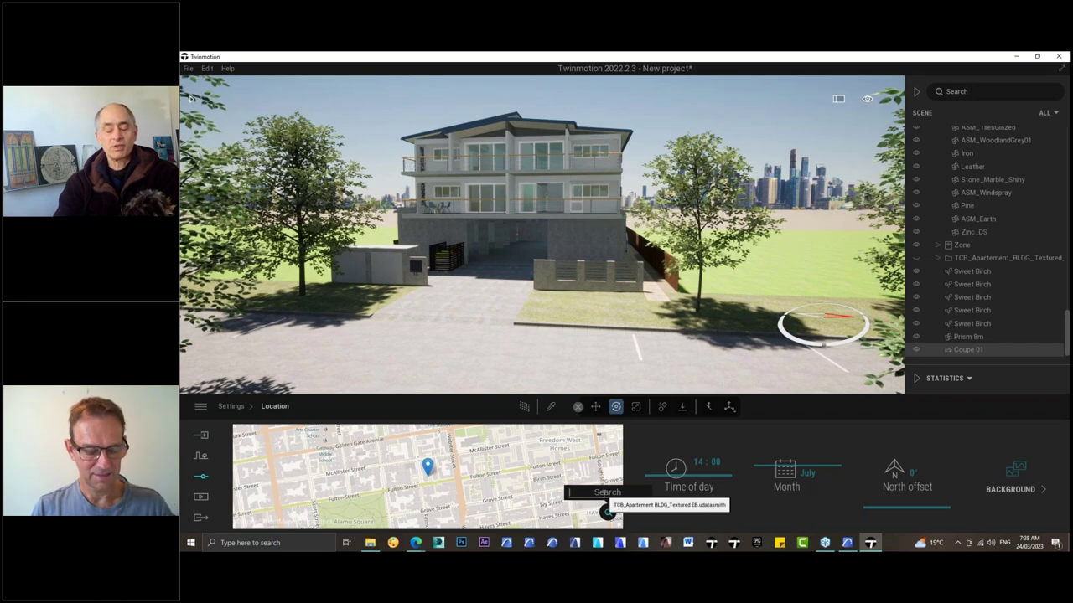
pyautogui.write('san')
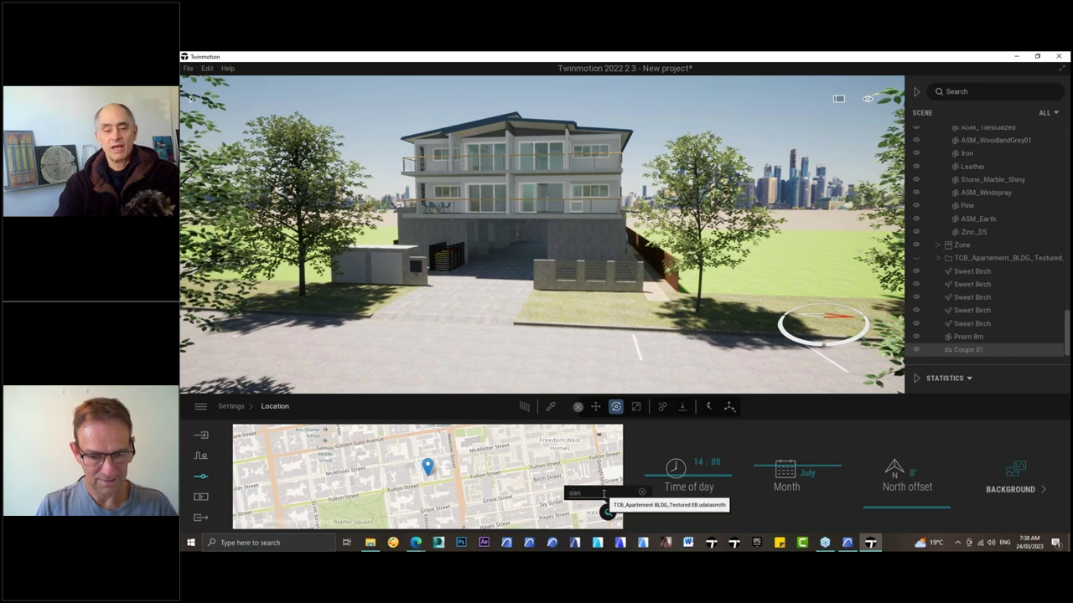
pyautogui.write(' ra')
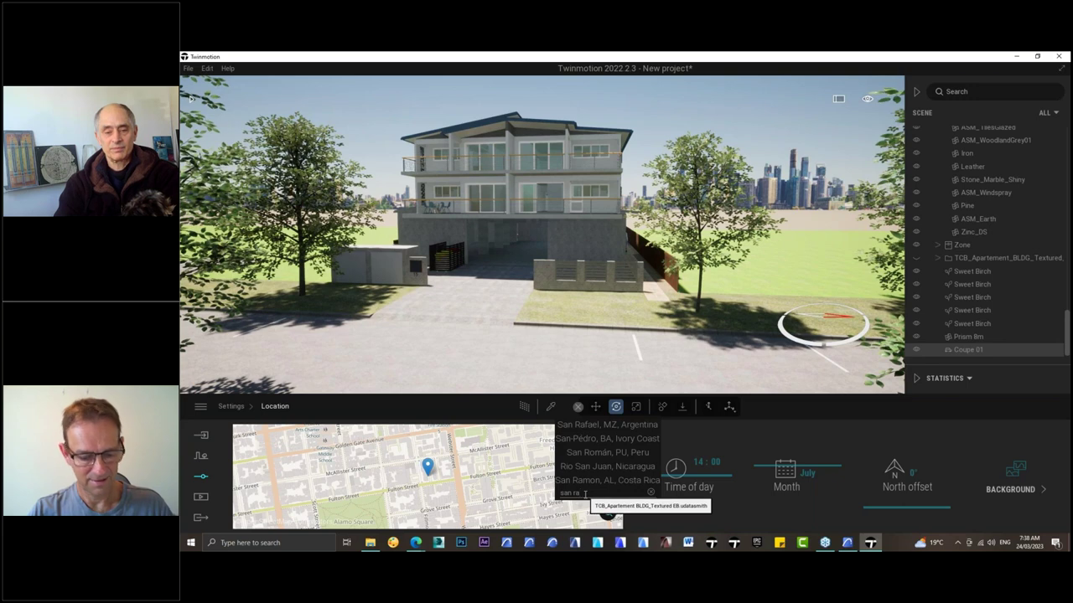
pyautogui.write('fa')
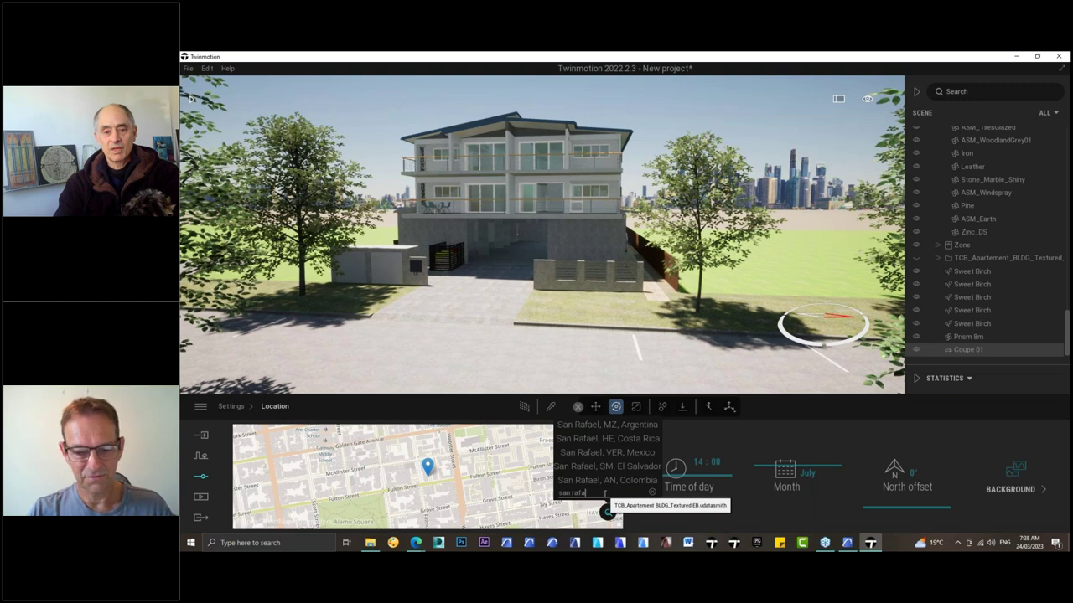
pyautogui.write('el')
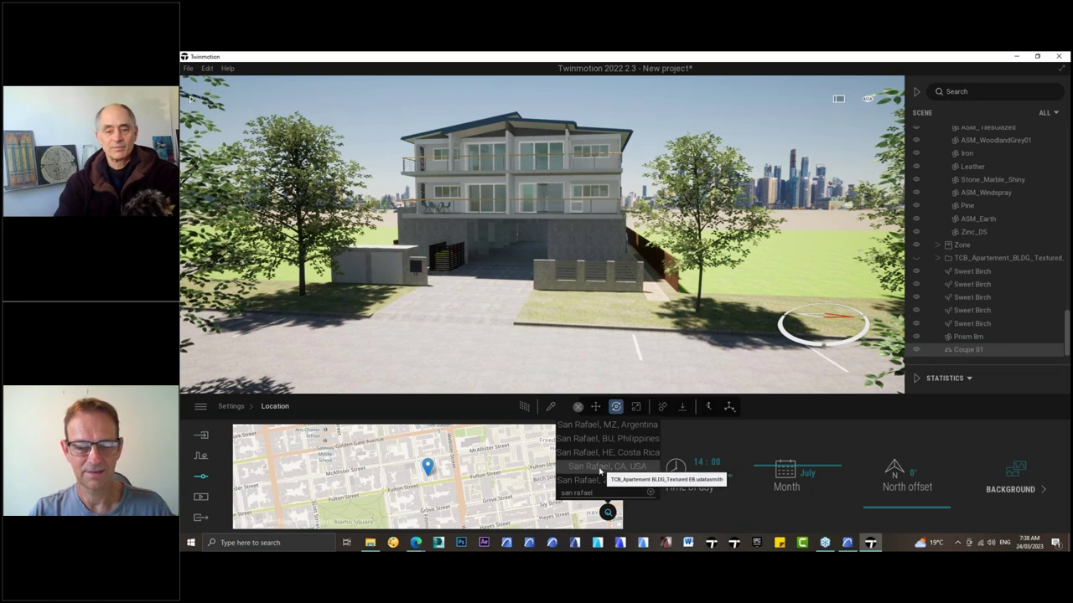
pyautogui.click(600, 469)
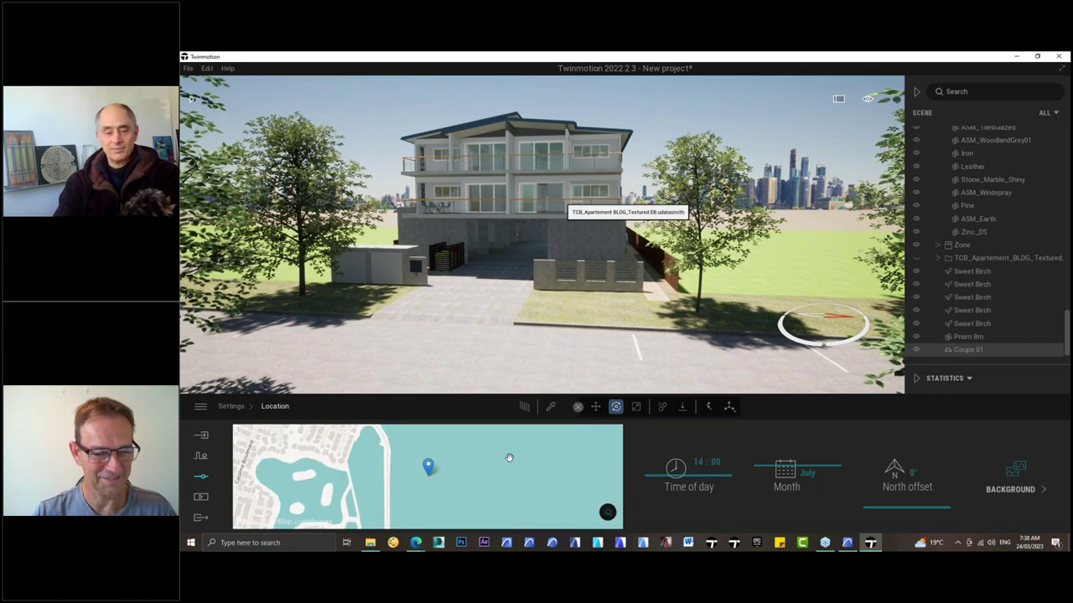
pyautogui.scroll(-2, 510, 461)
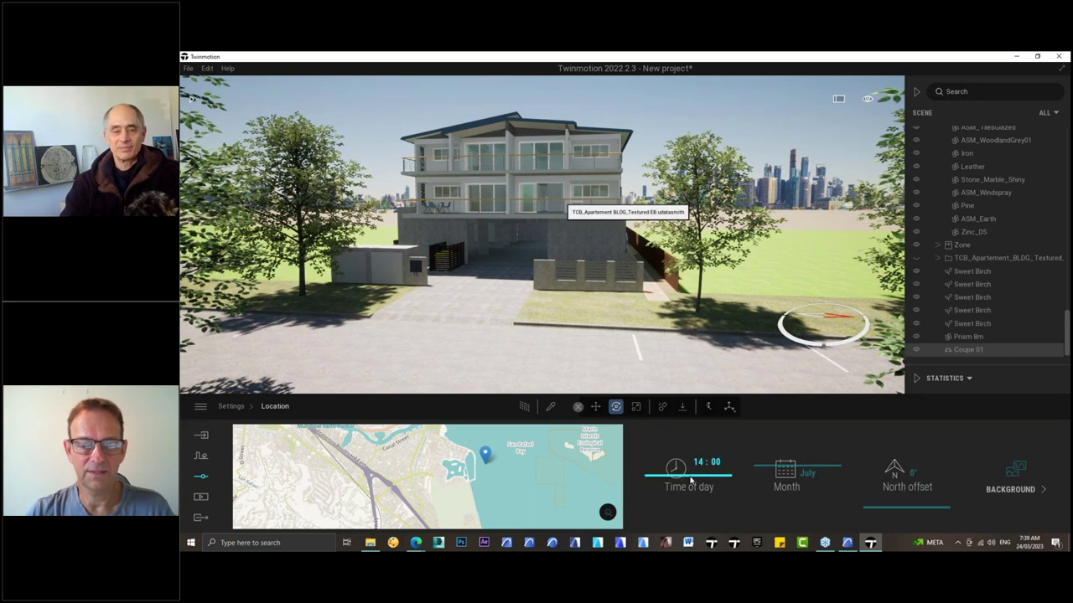
# - Set the month to March, the north offset to 42° and the time of day to 08:08
pyautogui.moveTo(690, 477); pyautogui.dragTo(689, 495)
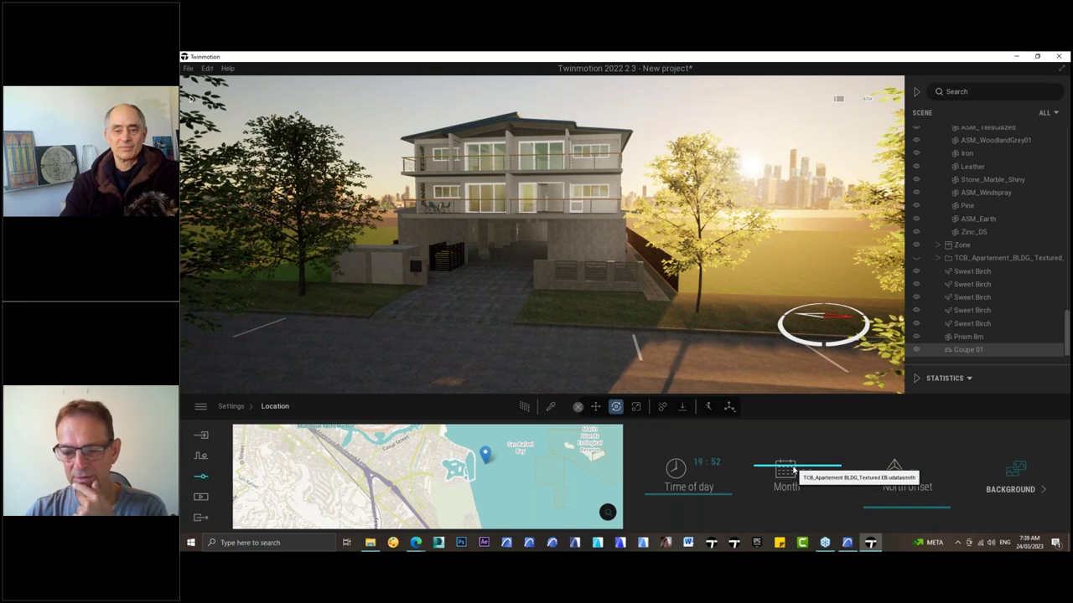
pyautogui.moveTo(796, 465); pyautogui.dragTo(794, 490)
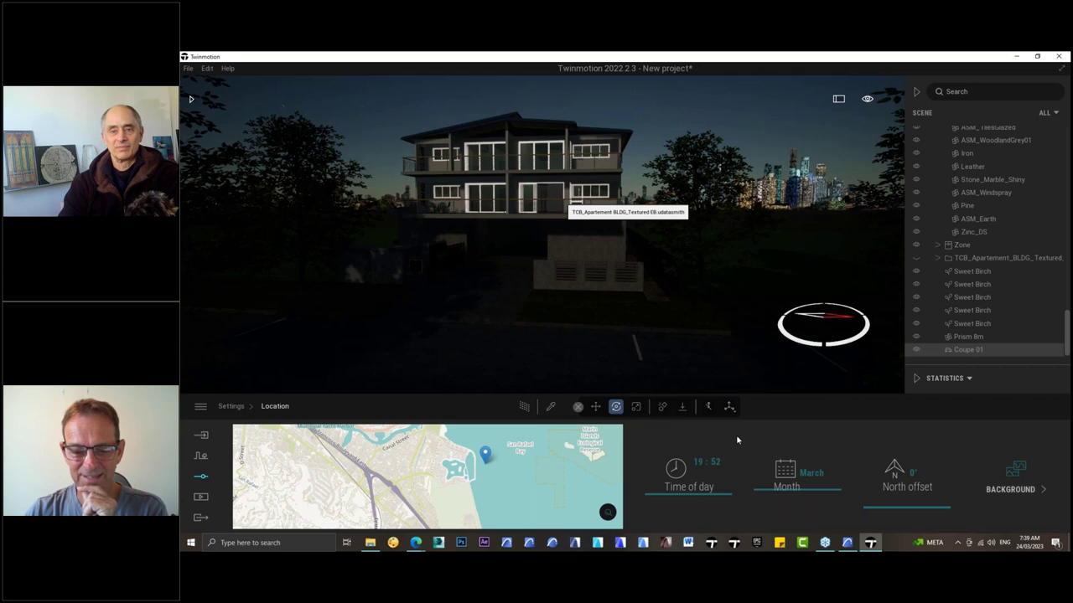
pyautogui.moveTo(704, 496); pyautogui.dragTo(698, 492)
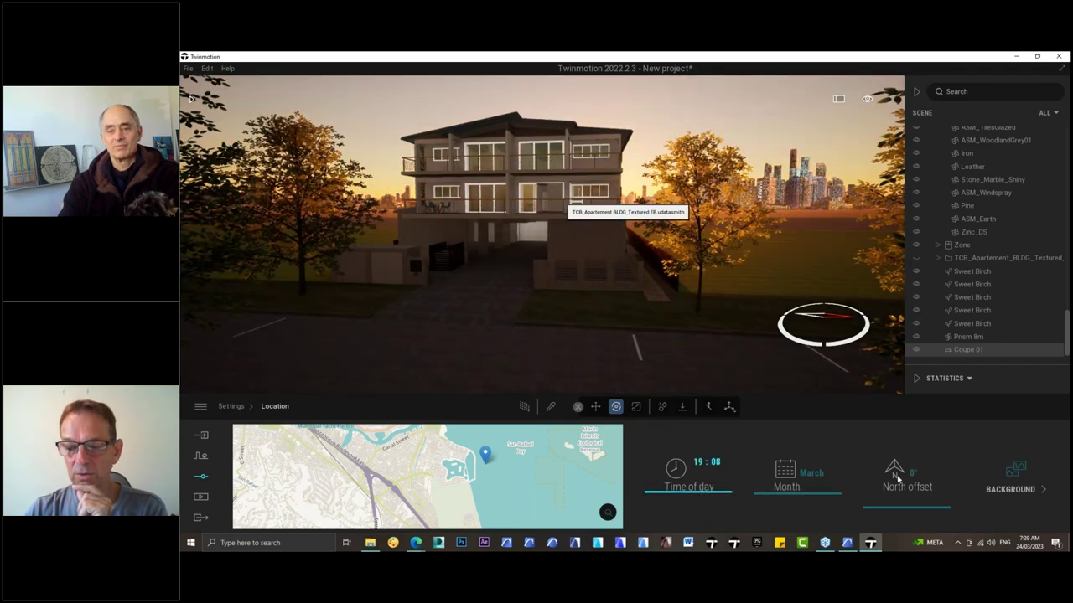
pyautogui.moveTo(896, 477)
pyautogui.mouseDown()
pyautogui.moveTo(901, 497)
pyautogui.moveTo(895, 485)
pyautogui.mouseUp()
pyautogui.moveTo(678, 492); pyautogui.dragTo(657, 486)
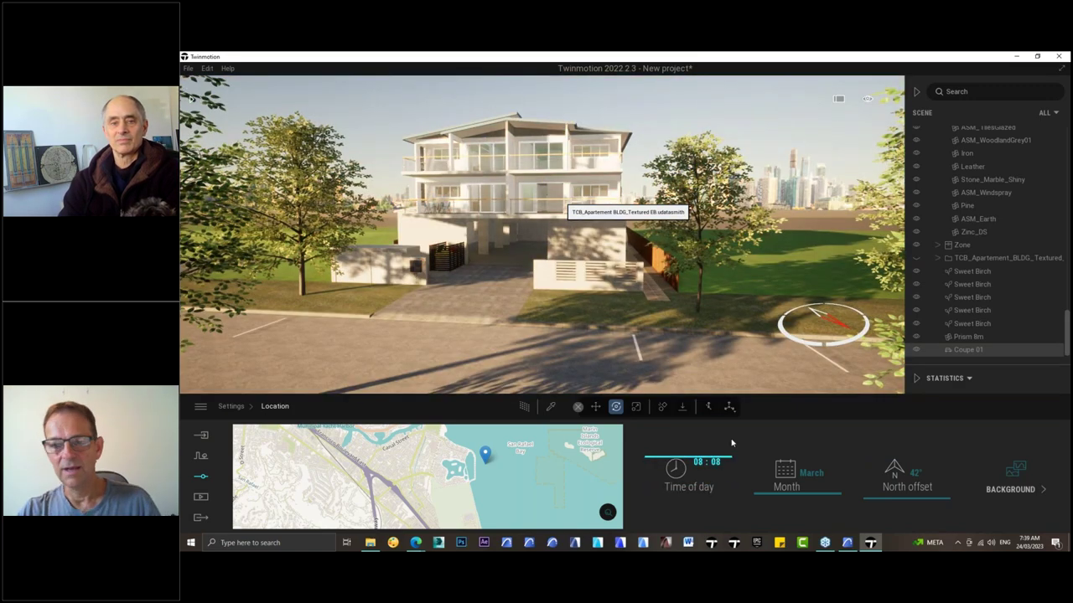
# - Change the background picture of the location to Countryside
pyautogui.click(1021, 485)
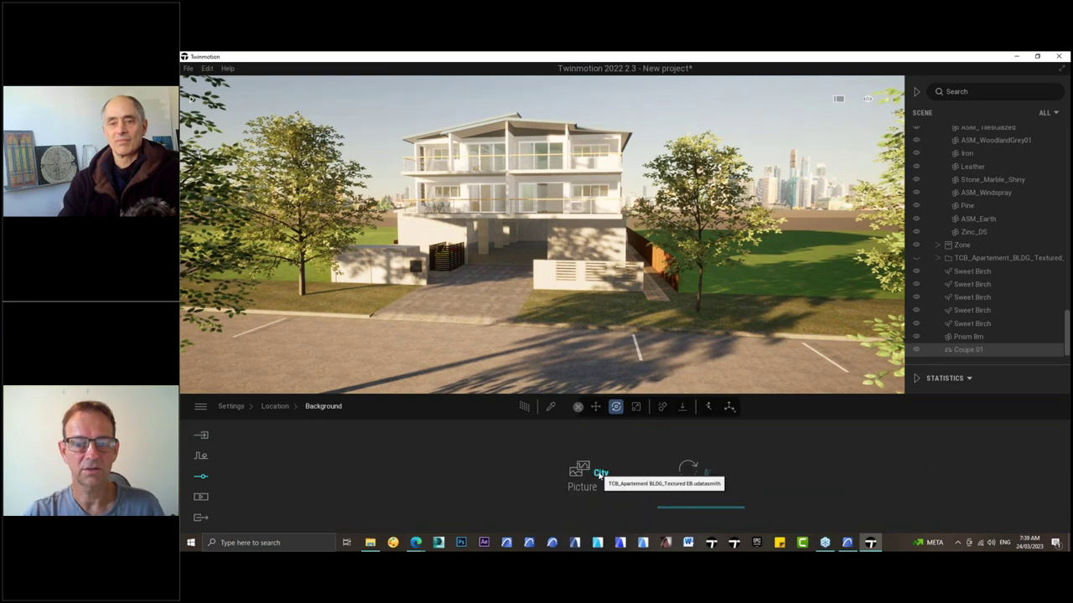
pyautogui.click(573, 471)
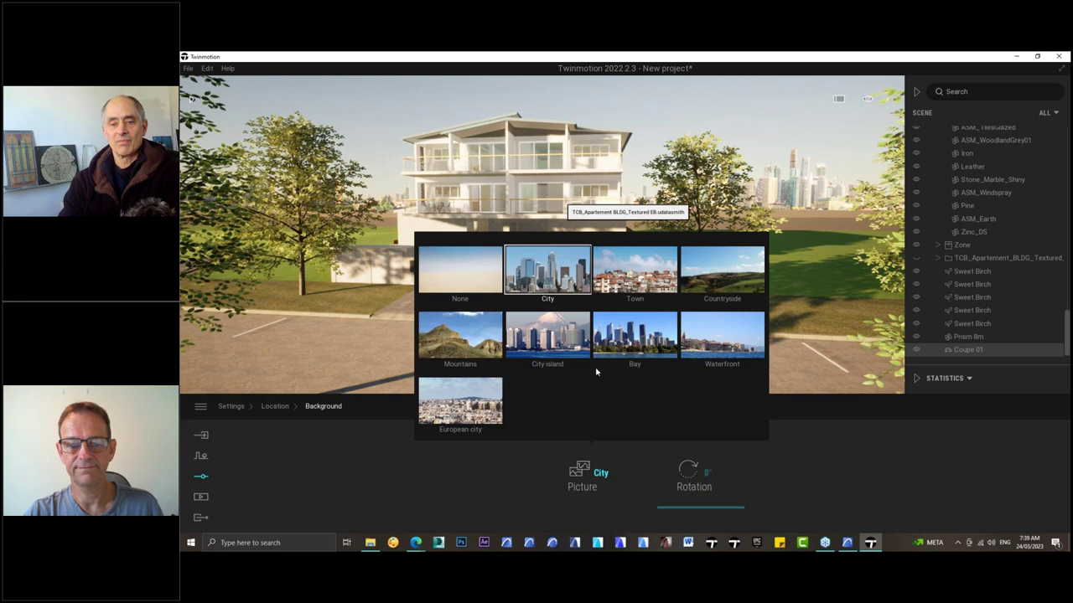
pyautogui.click(712, 279)
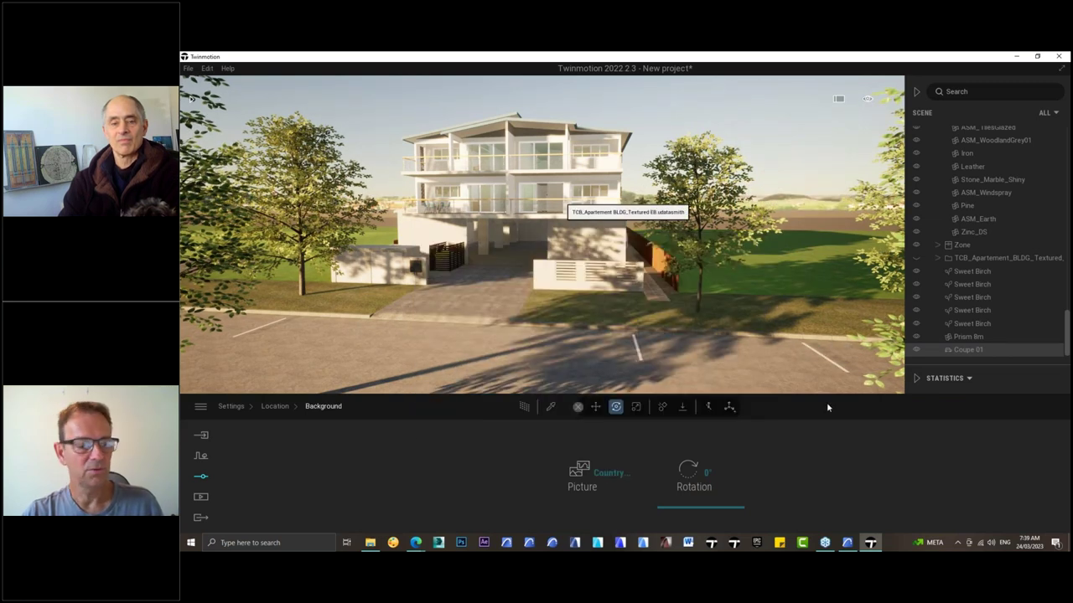
# - Set the lighting environment to Backdrop HDRI
pyautogui.click(201, 497)
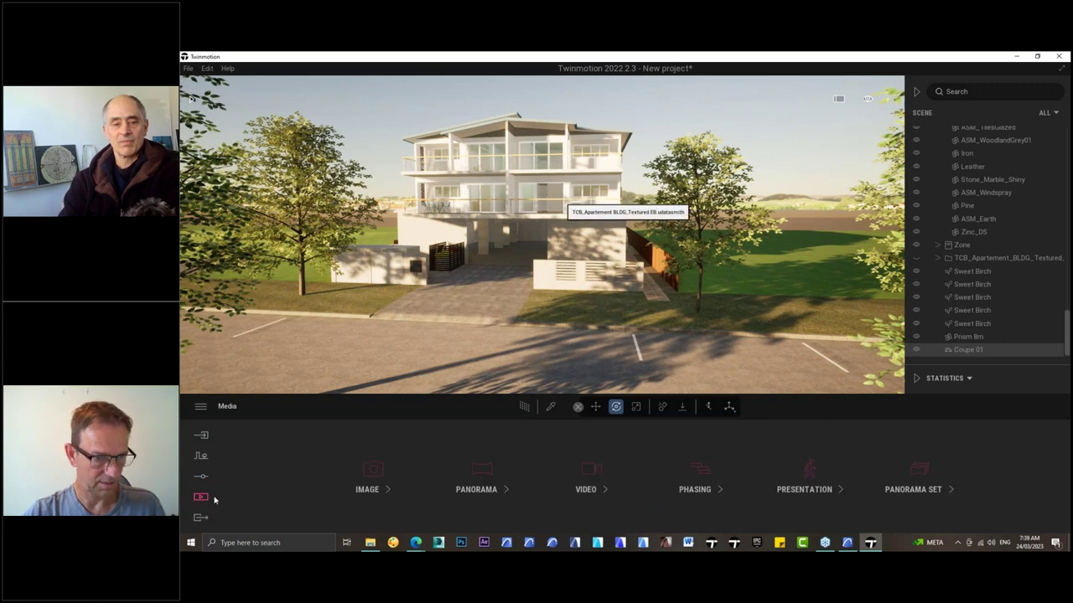
pyautogui.click(201, 476)
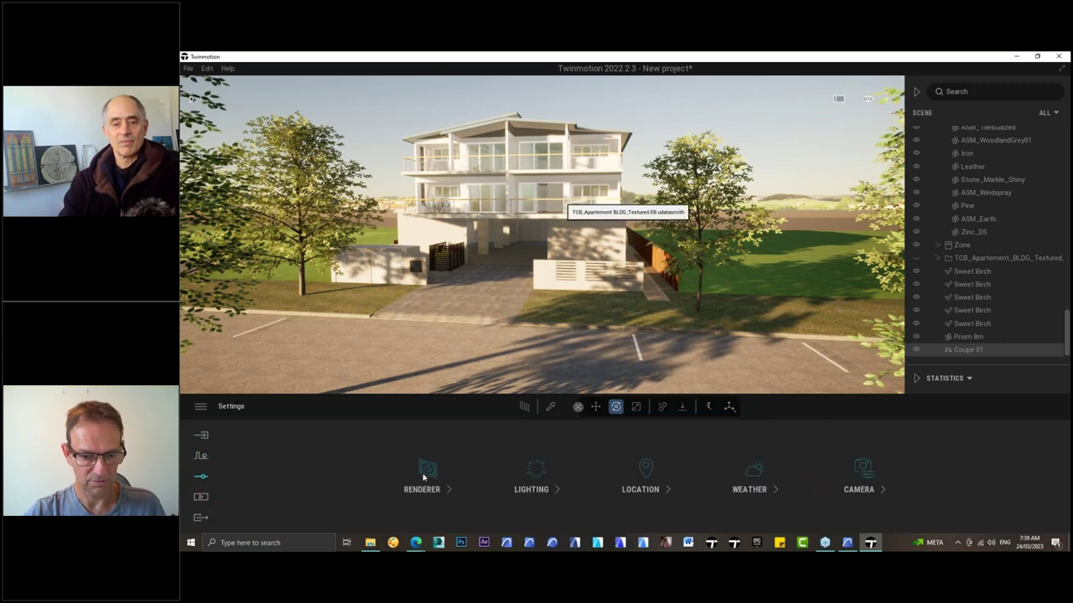
pyautogui.click(535, 476)
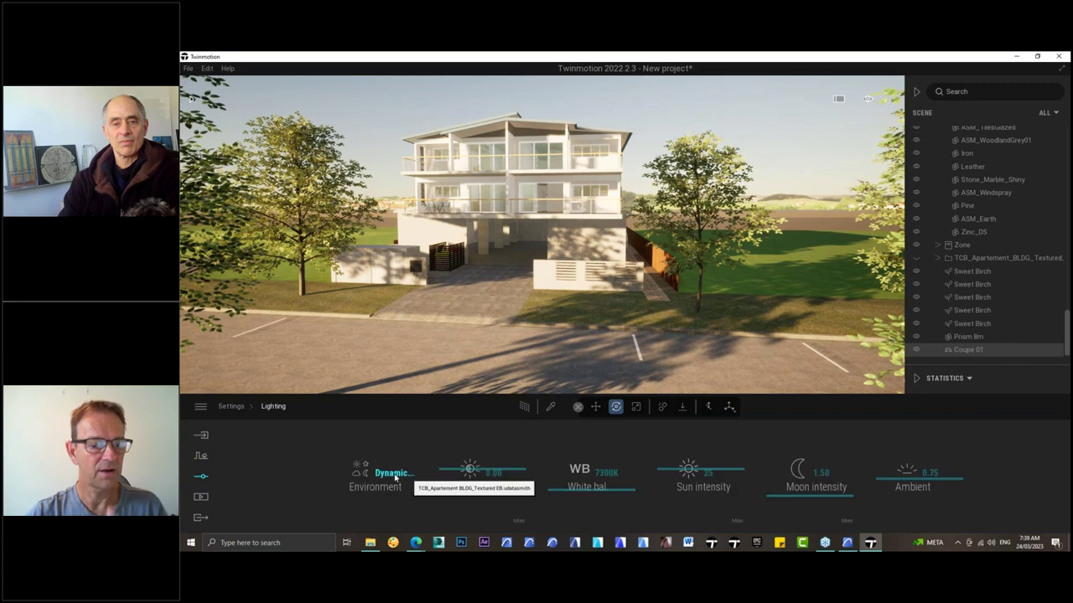
pyautogui.click(394, 474)
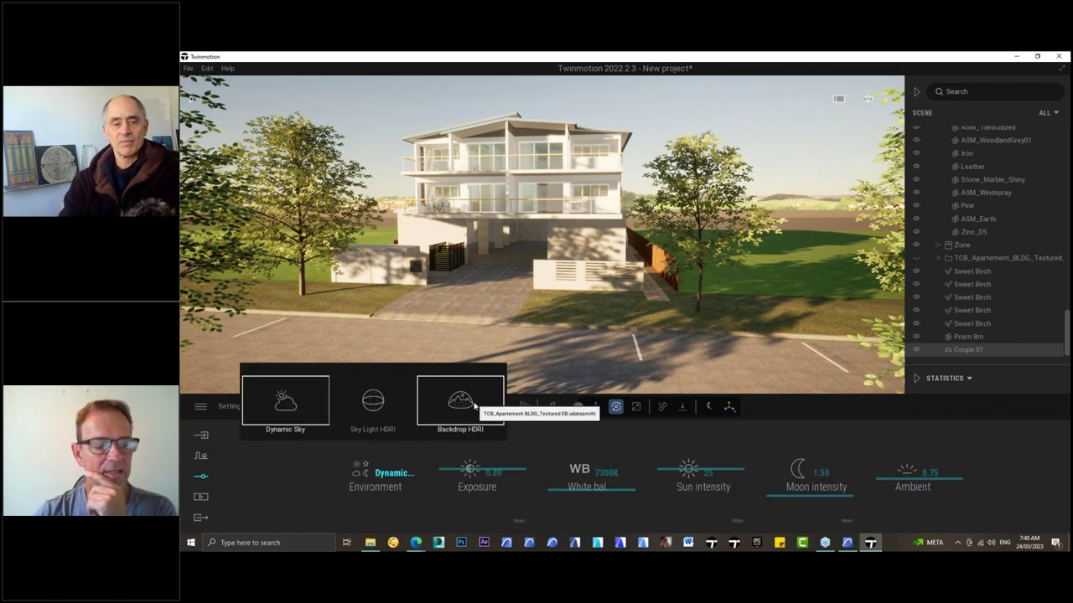
pyautogui.click(391, 474)
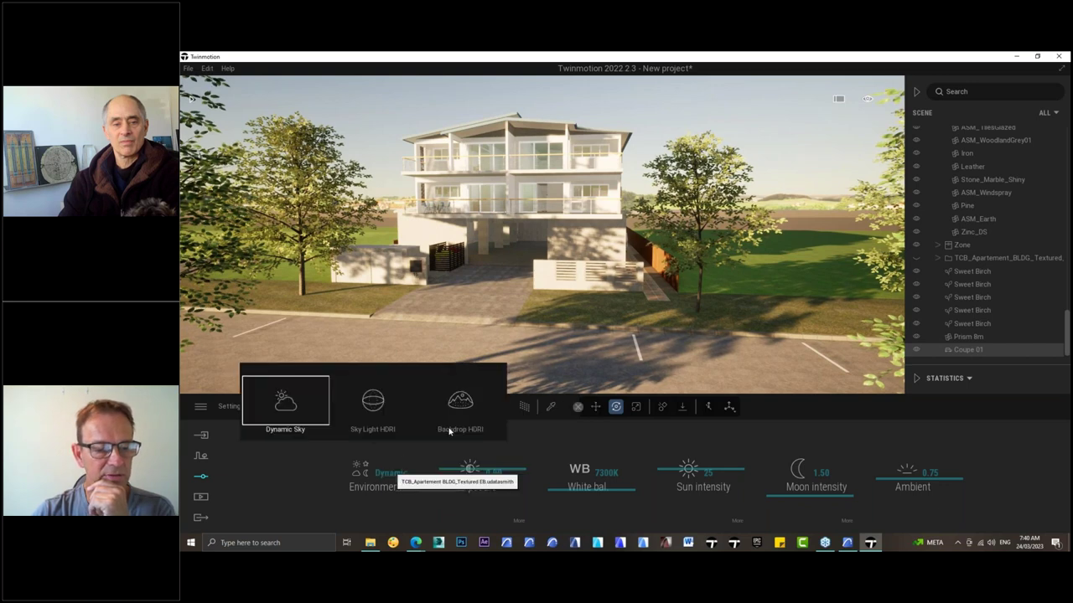
pyautogui.click(460, 423)
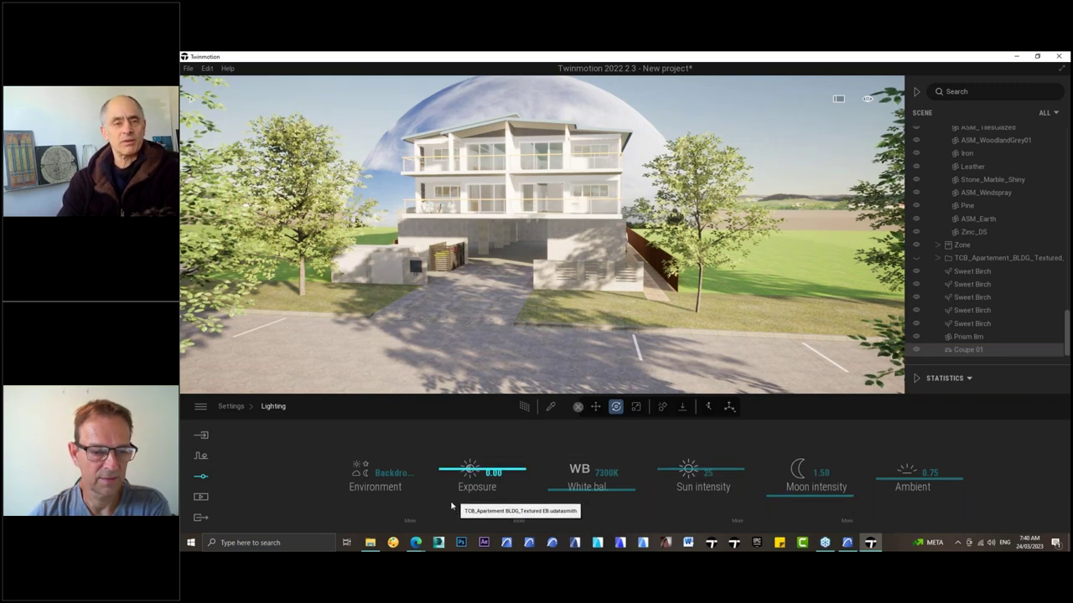
# - Examine the Backdrop HDRI settings, including the projection tilt and the additional intensity options
pyautogui.click(409, 524)
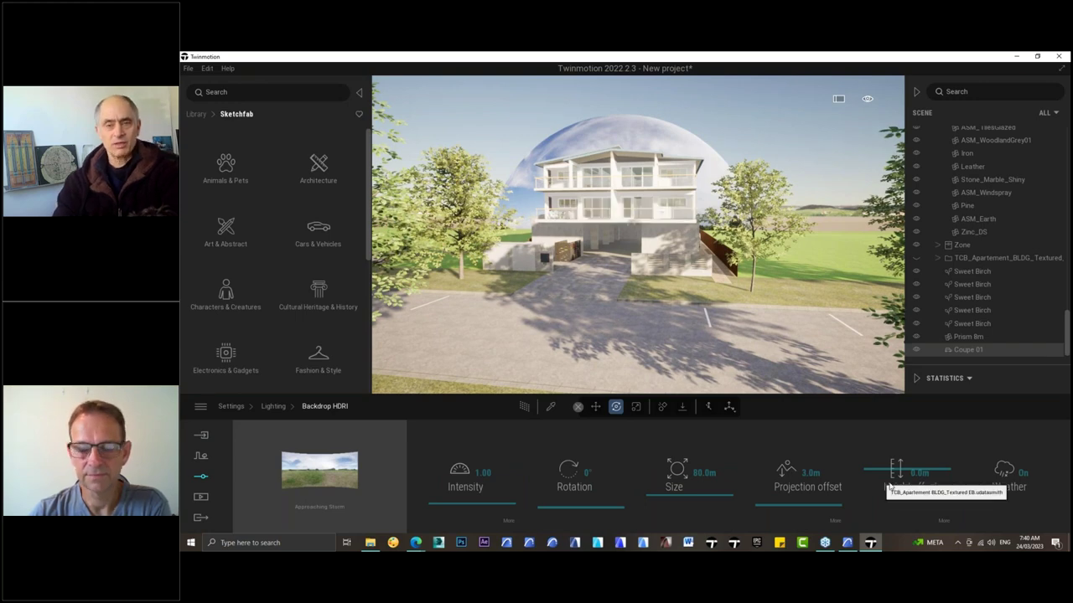
pyautogui.click(835, 521)
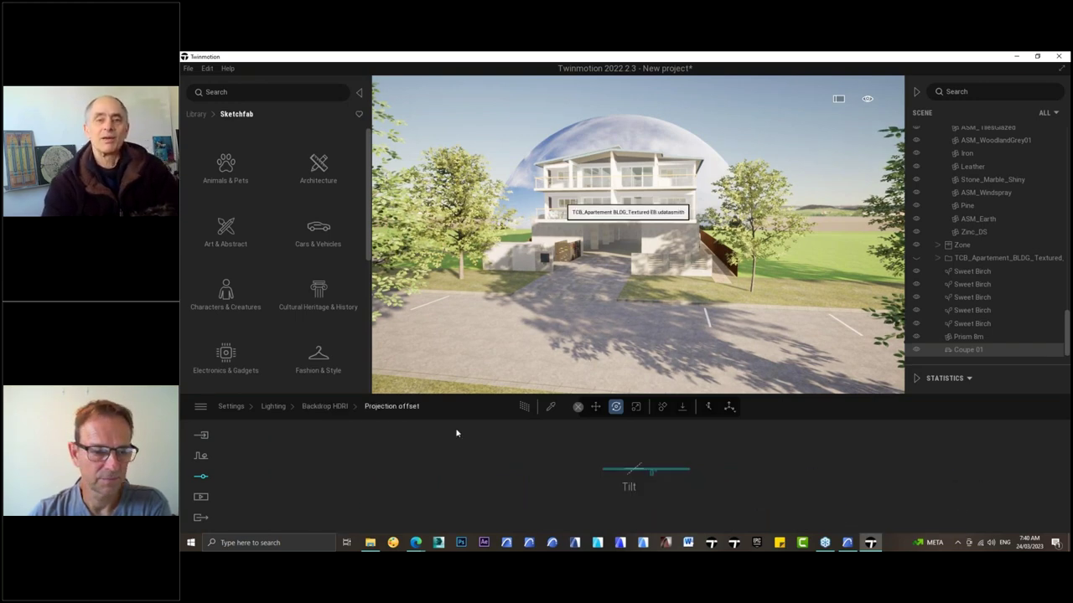
pyautogui.click(339, 409)
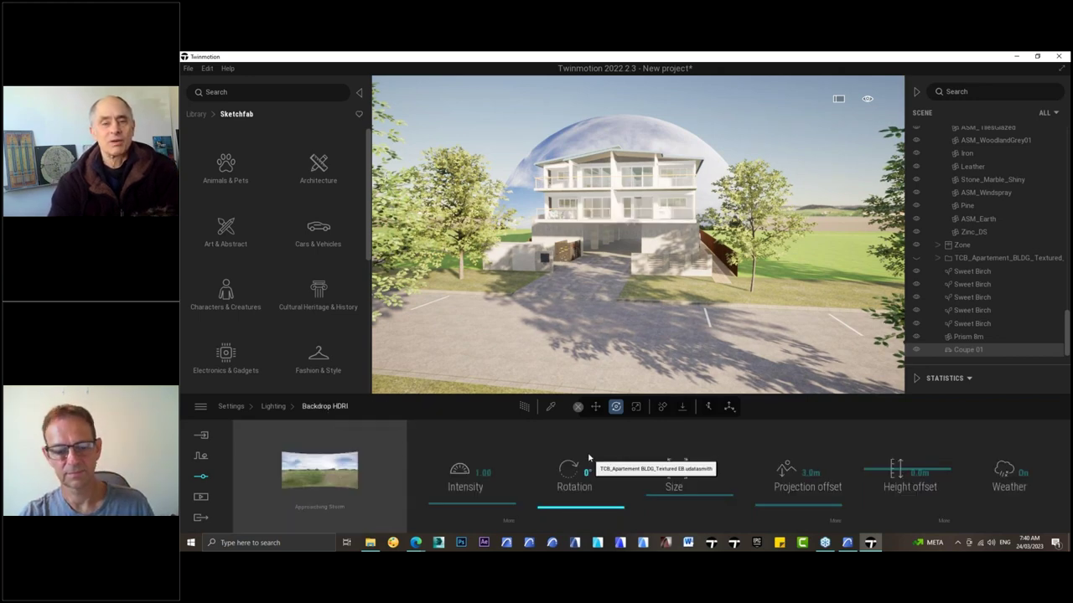
pyautogui.click(511, 521)
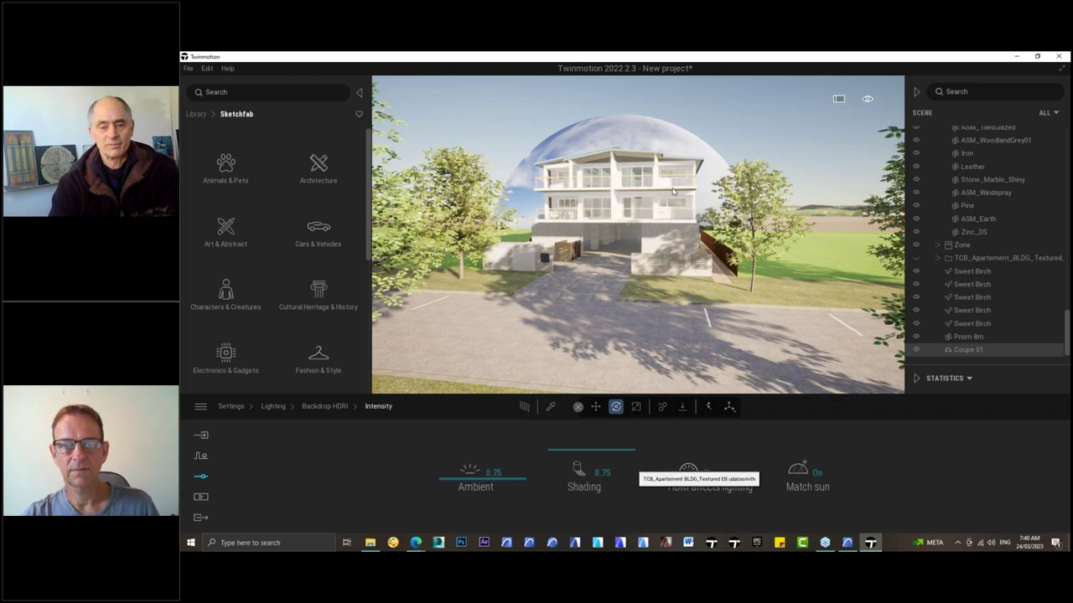
pyautogui.scroll(1, 651, 241)
pyautogui.keyDown('shift'); pyautogui.moveTo(629, 226); pyautogui.dragTo(670, 264, button='middle'); pyautogui.keyUp('shift')
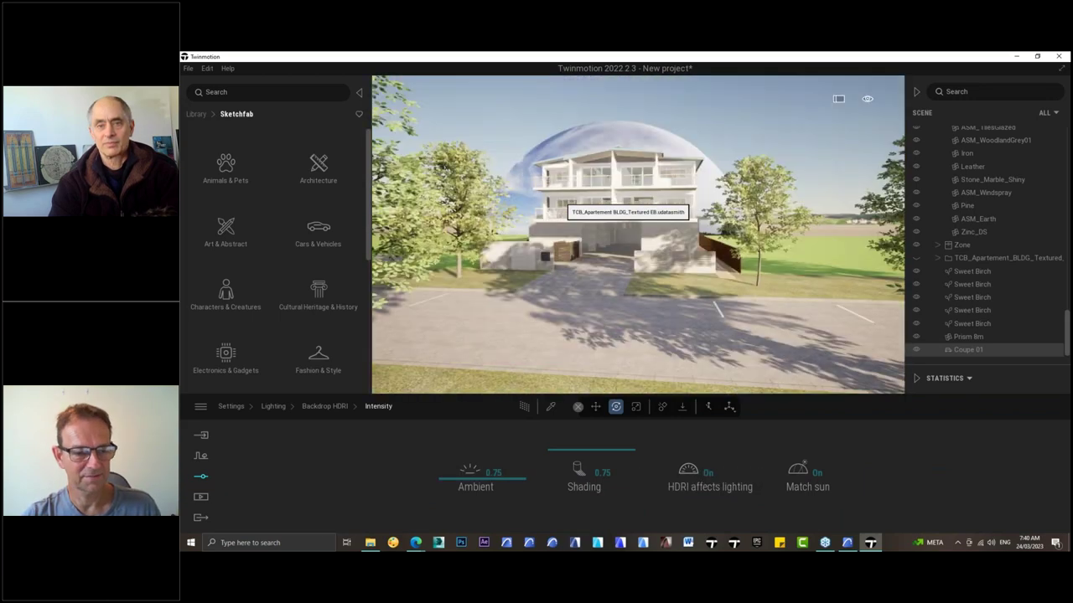
pyautogui.click(325, 408)
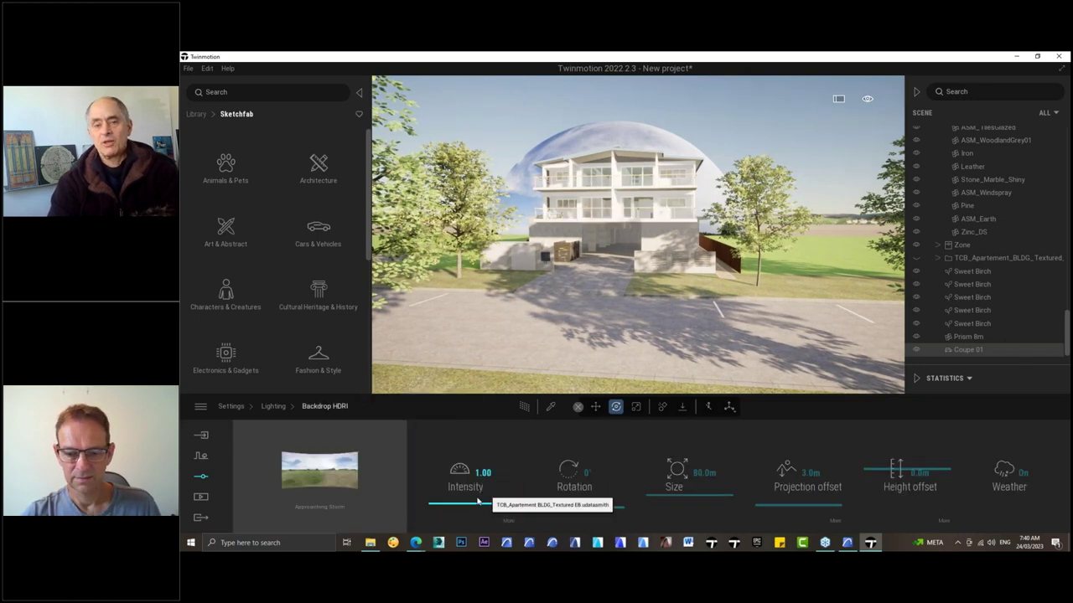
# - Set the Backdrop HDRI size to 152.3 m, projection offset to 6.8 m, height offset to -0.4 m and rotation to 20°
pyautogui.moveTo(693, 495); pyautogui.dragTo(697, 485)
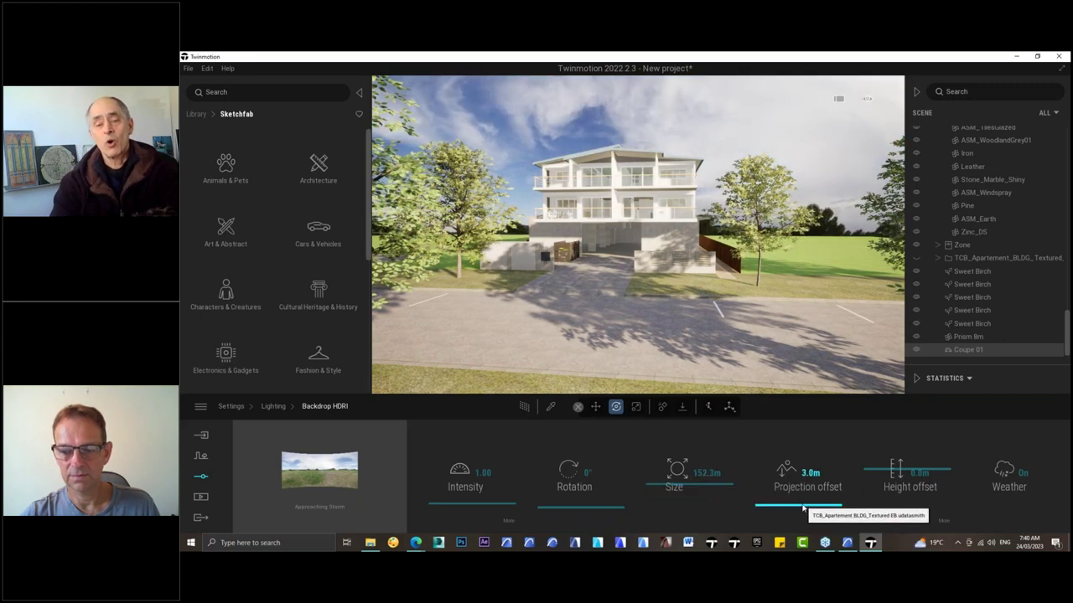
pyautogui.moveTo(803, 508); pyautogui.dragTo(800, 506)
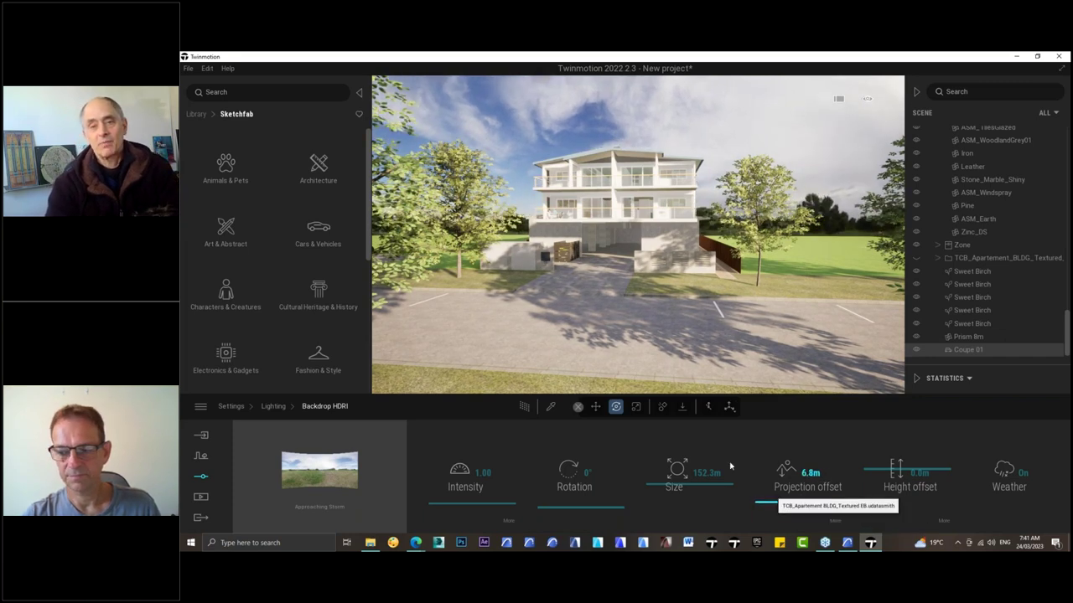
pyautogui.moveTo(895, 470)
pyautogui.mouseDown()
pyautogui.moveTo(896, 447)
pyautogui.moveTo(896, 471)
pyautogui.mouseUp()
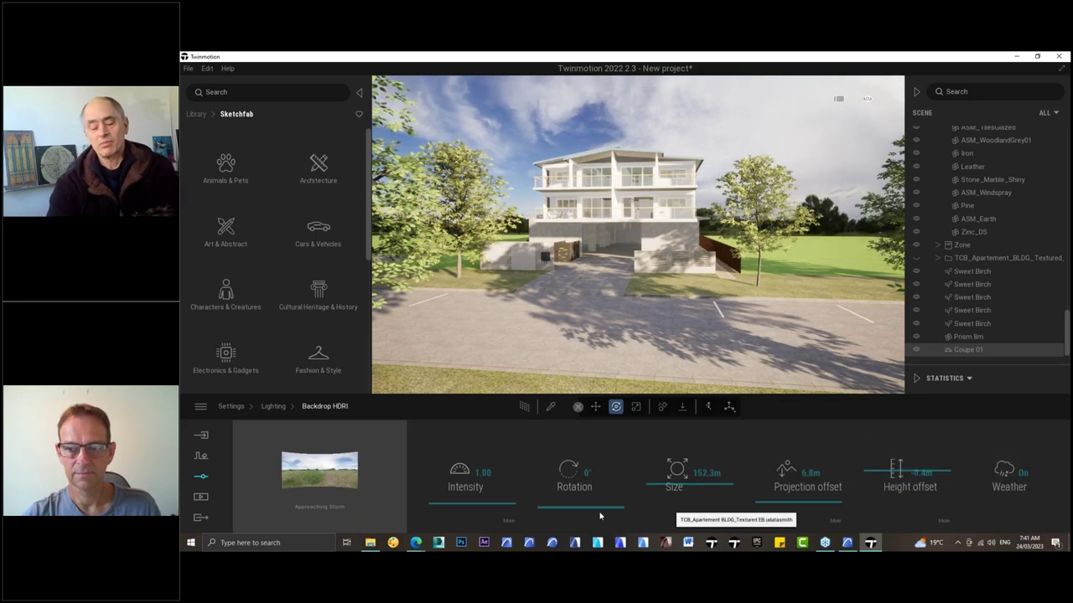
pyautogui.moveTo(591, 505); pyautogui.dragTo(592, 504)
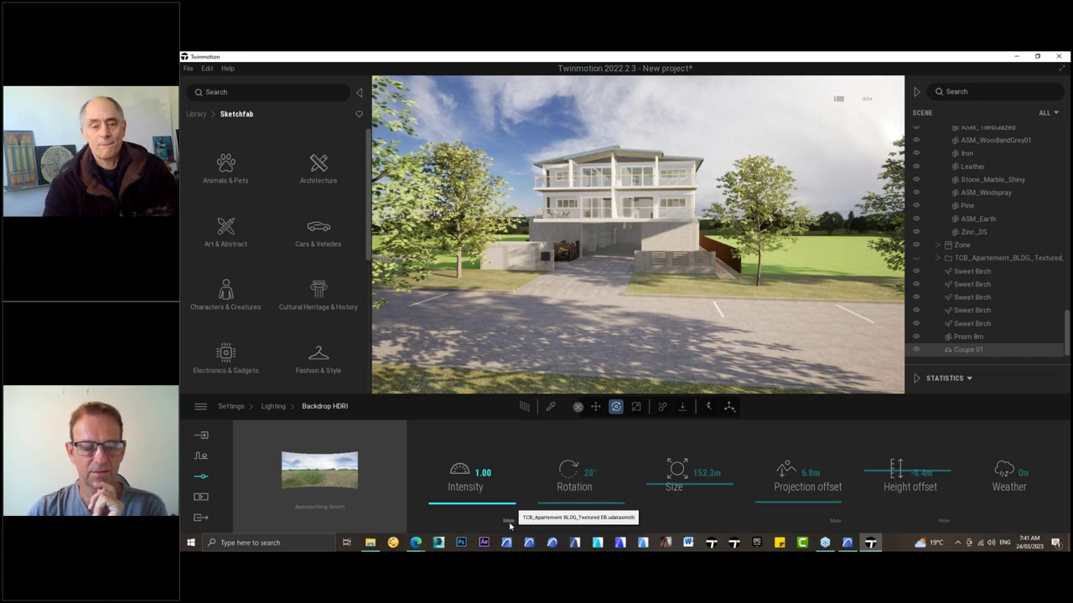
# - Try the Backdrop HDRI with HDRI affects lighting and Match sun switched off, and switch both back on
pyautogui.click(508, 521)
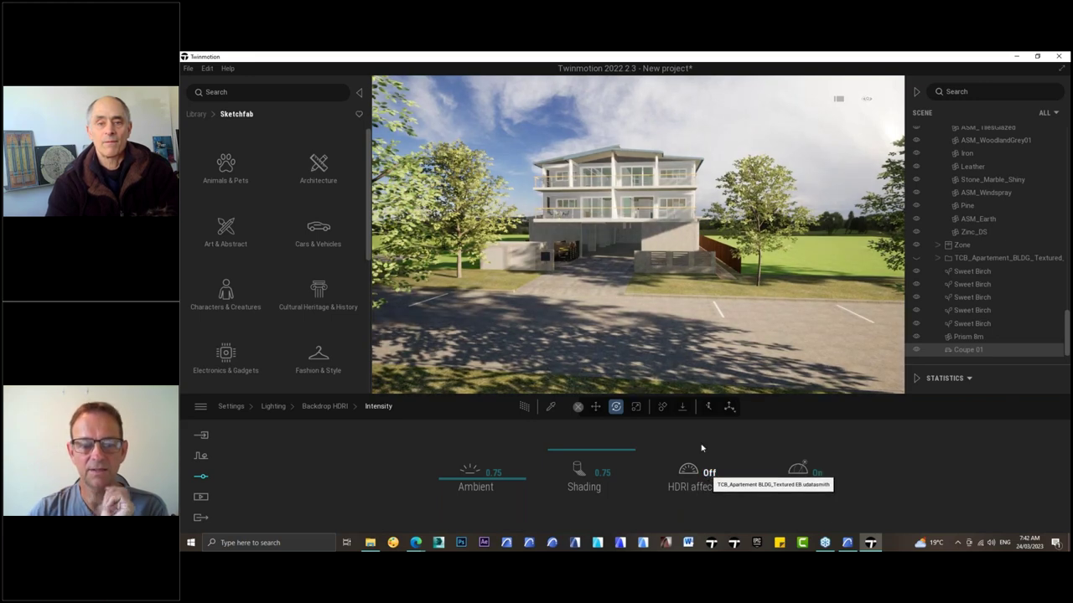
pyautogui.click(708, 474)
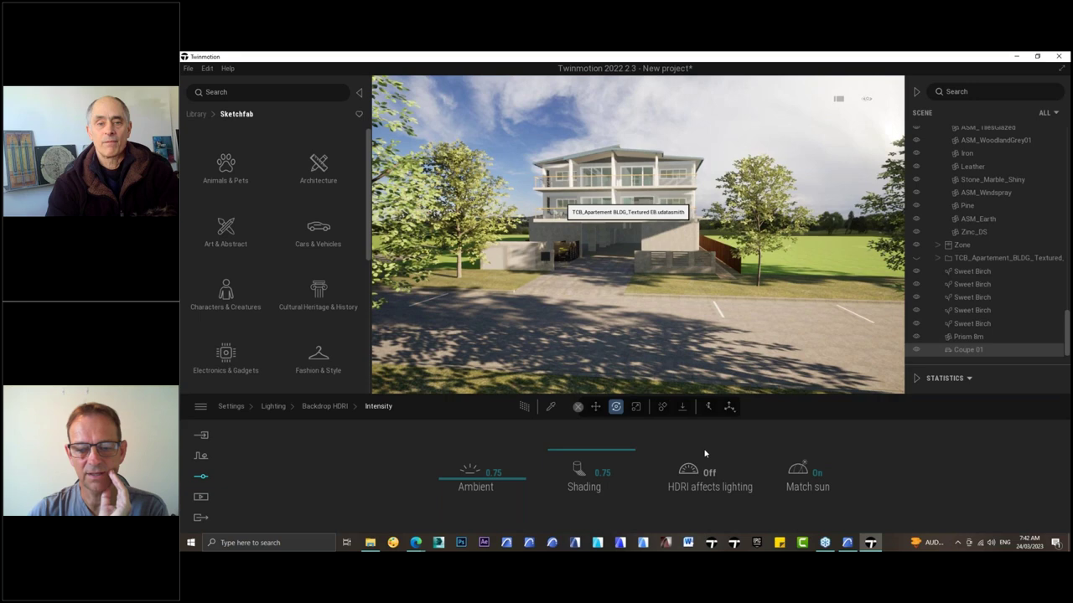
pyautogui.click(818, 474)
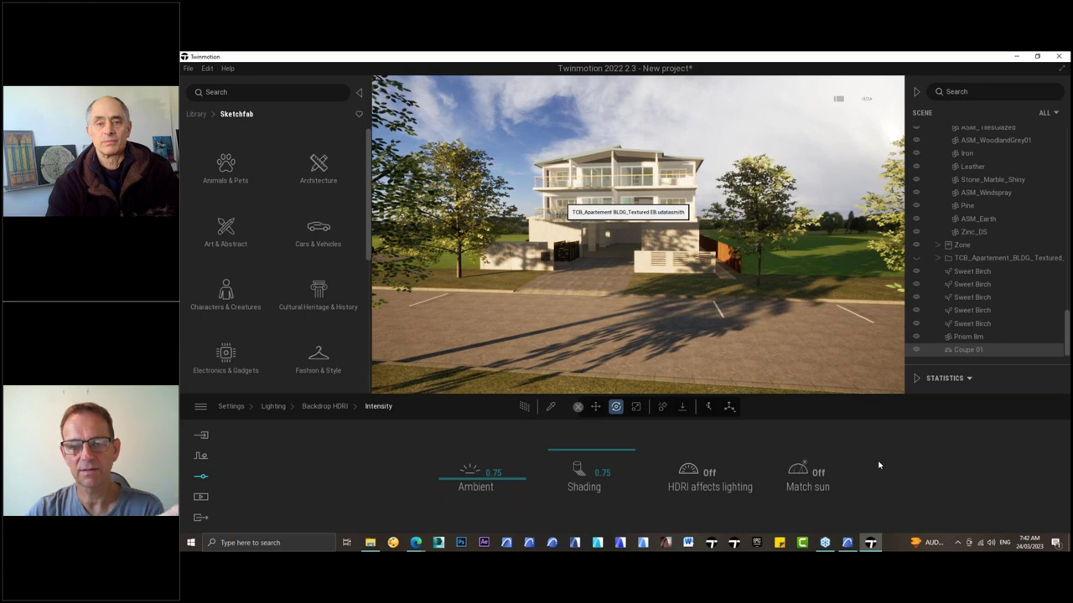
pyautogui.click(818, 475)
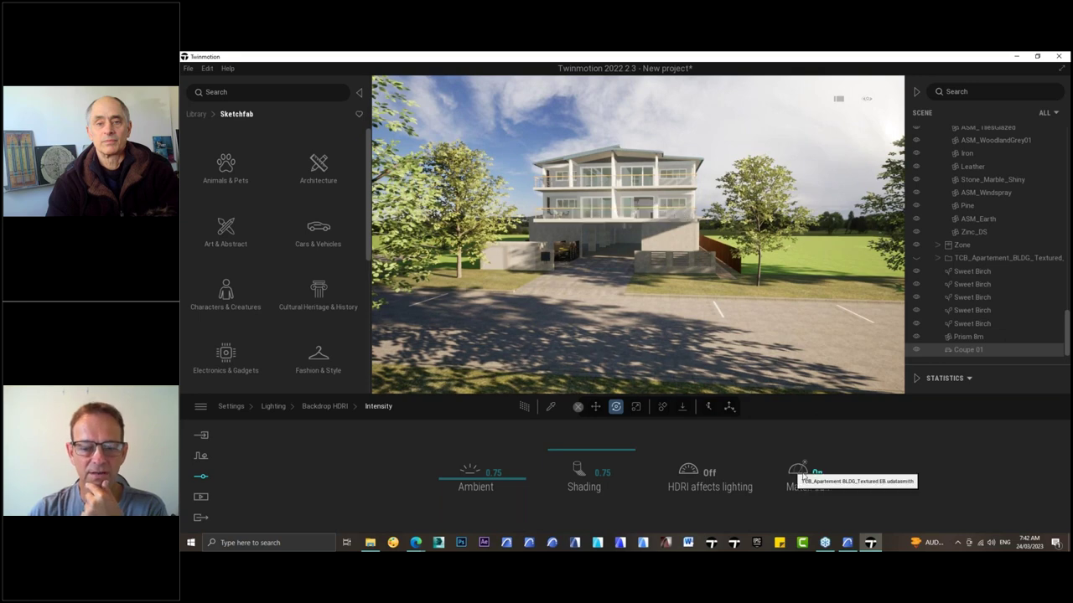
pyautogui.click(709, 475)
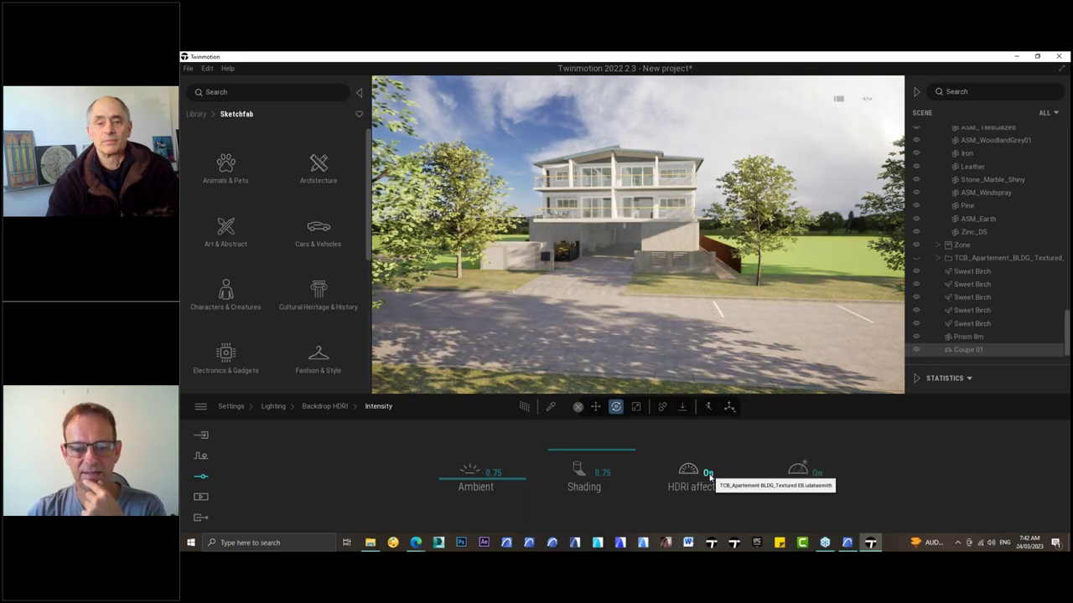
pyautogui.click(325, 406)
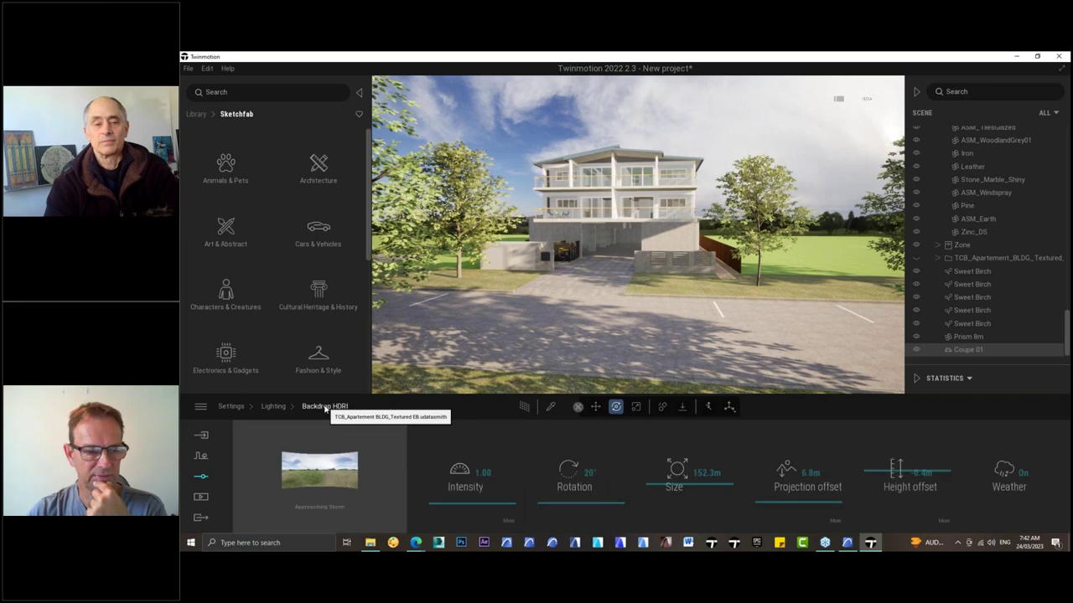
# - Set the sun intensity to 8 and the Backdrop HDRI rotation to 116°
pyautogui.click(274, 406)
pyautogui.moveTo(680, 473); pyautogui.dragTo(682, 500)
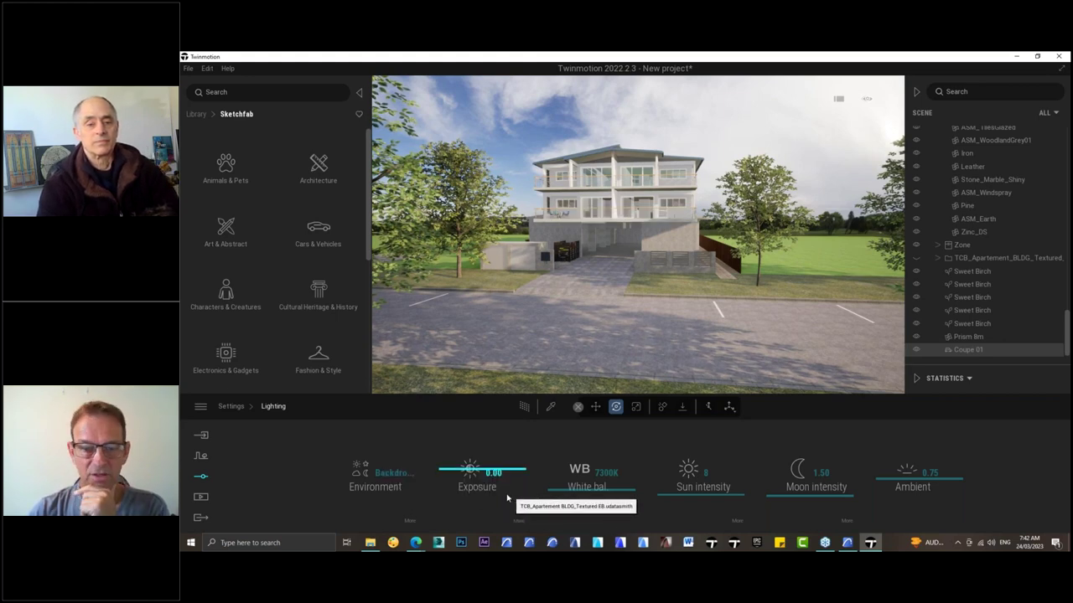
pyautogui.click(410, 523)
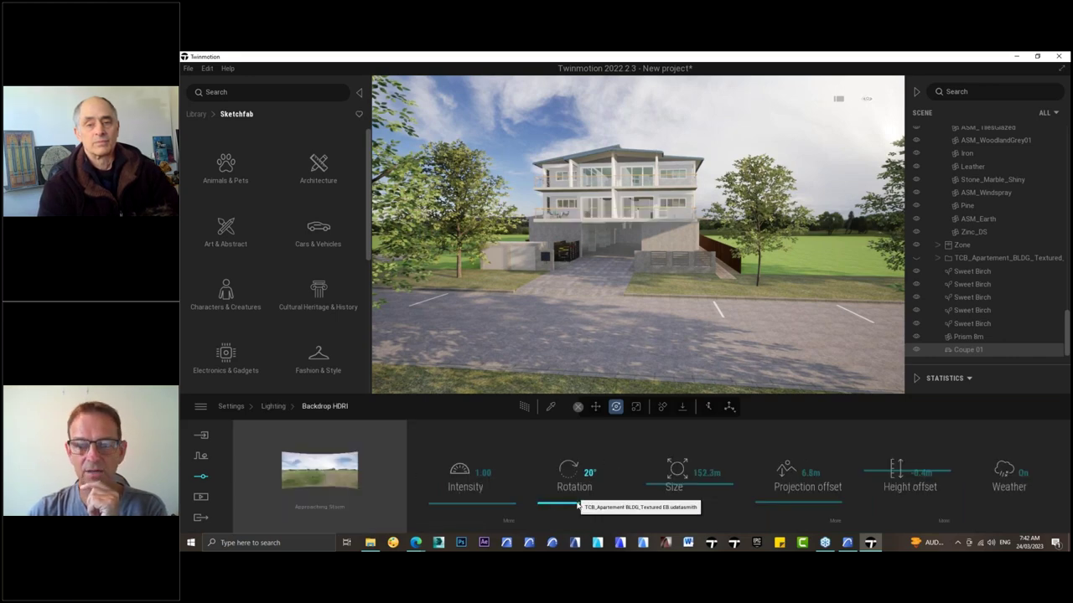
pyautogui.moveTo(577, 507); pyautogui.dragTo(587, 486)
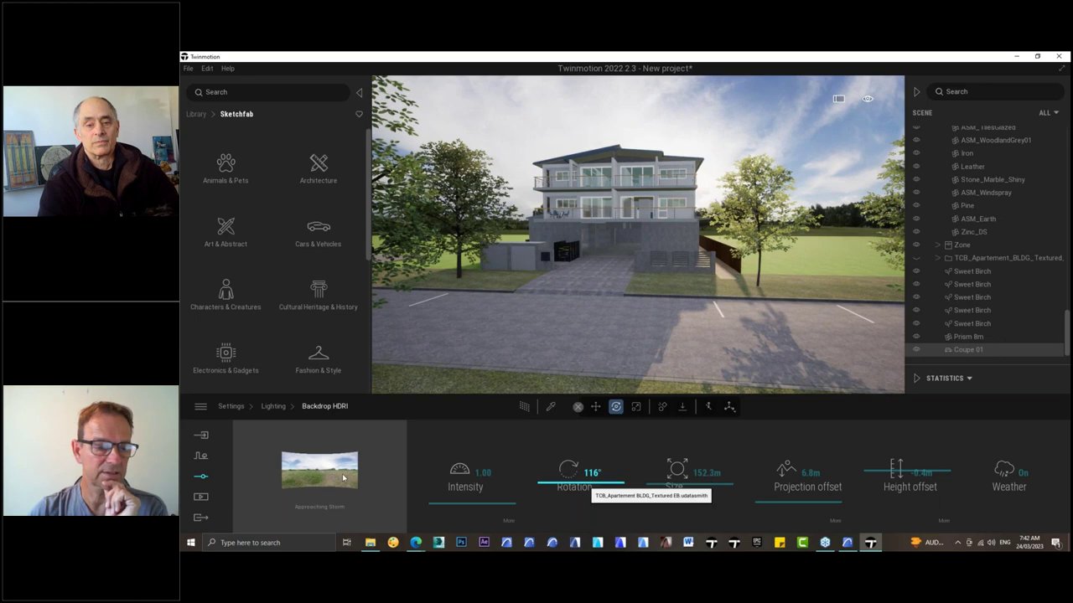
# - Browse the overcast noon skies in the HDRI environments library and preview several of them
pyautogui.moveTo(319, 441)
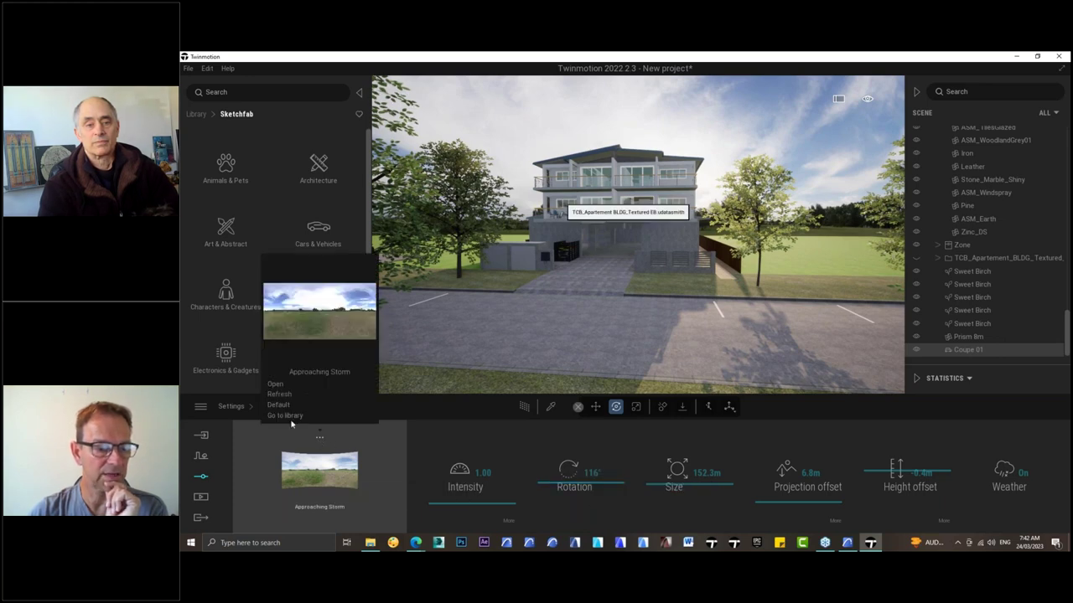
pyautogui.click(285, 416)
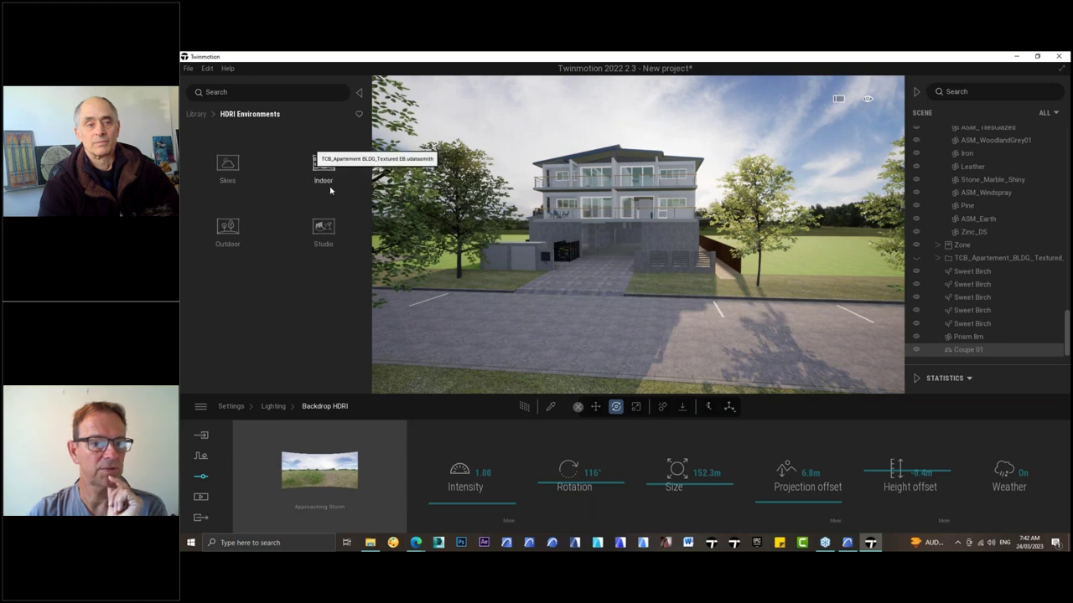
pyautogui.click(230, 165)
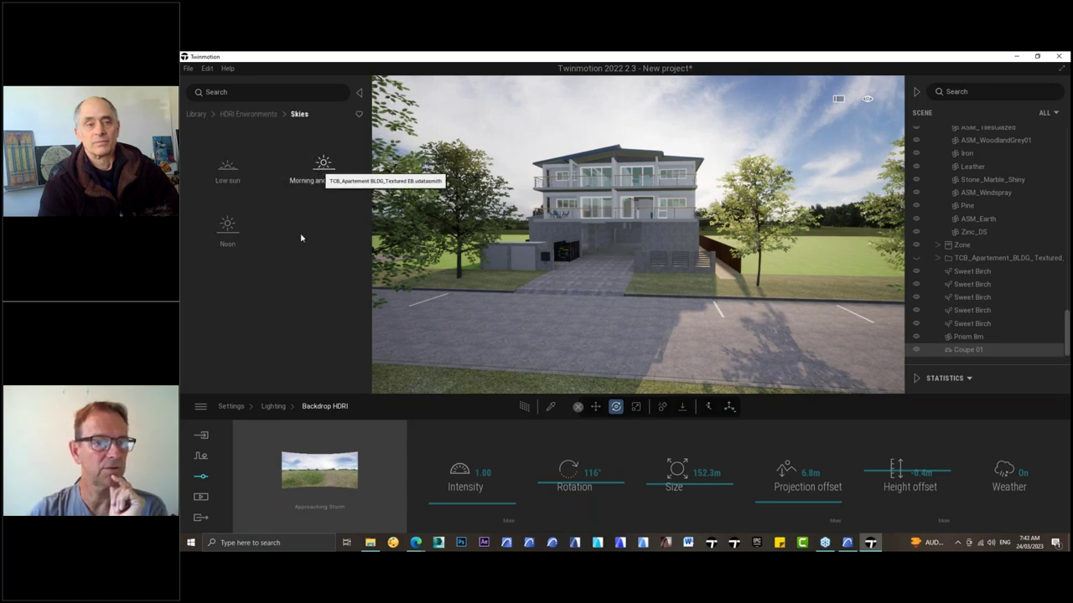
pyautogui.click(225, 228)
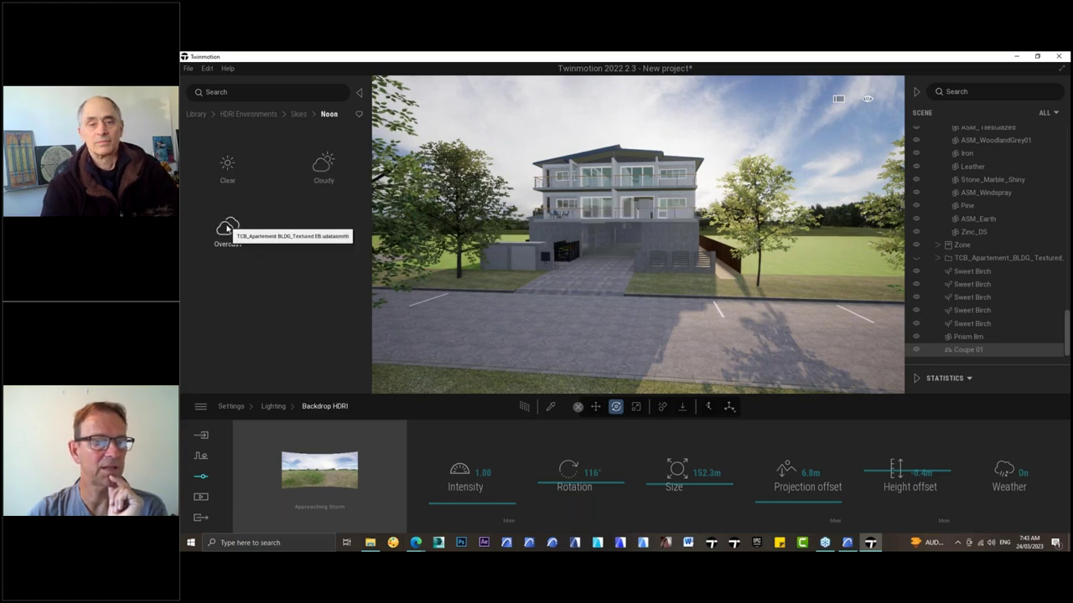
pyautogui.click(227, 228)
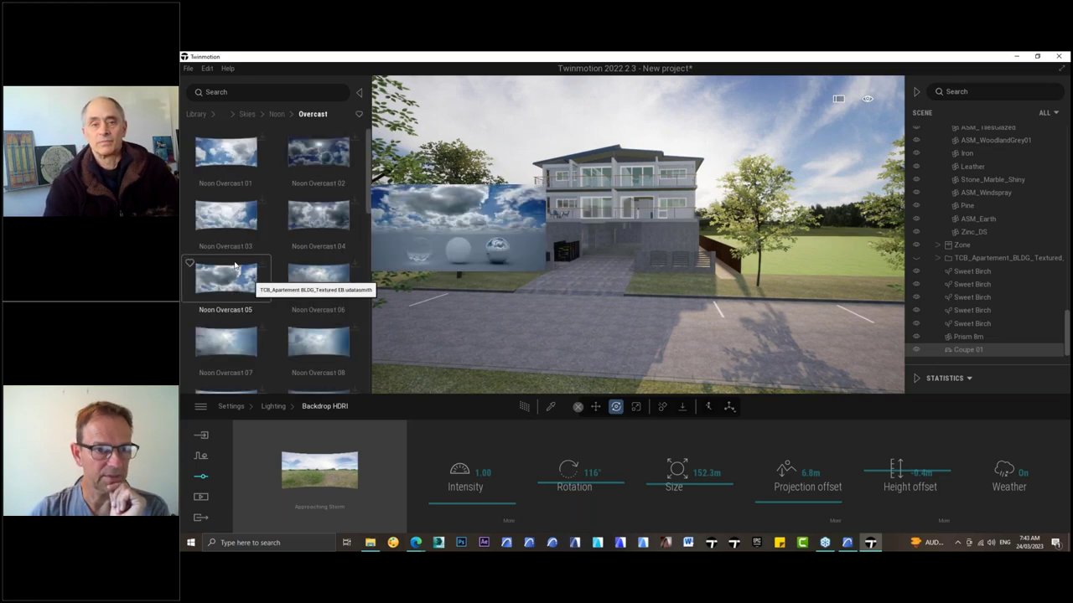
pyautogui.scroll(-3, 366, 193)
pyautogui.scroll(3, 366, 199)
pyautogui.moveTo(353, 146)
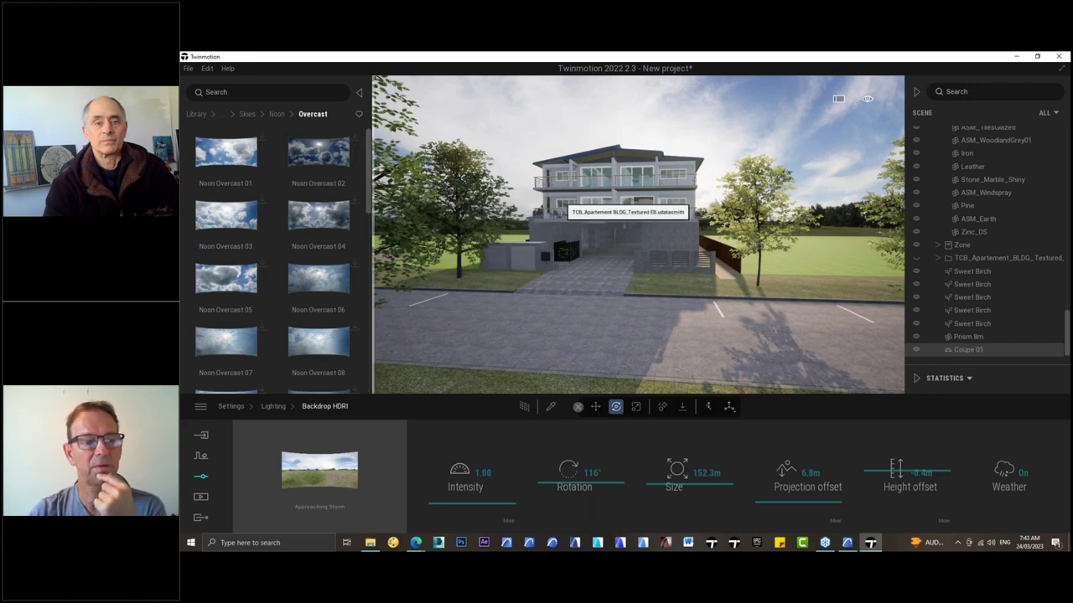
pyautogui.moveTo(317, 176)
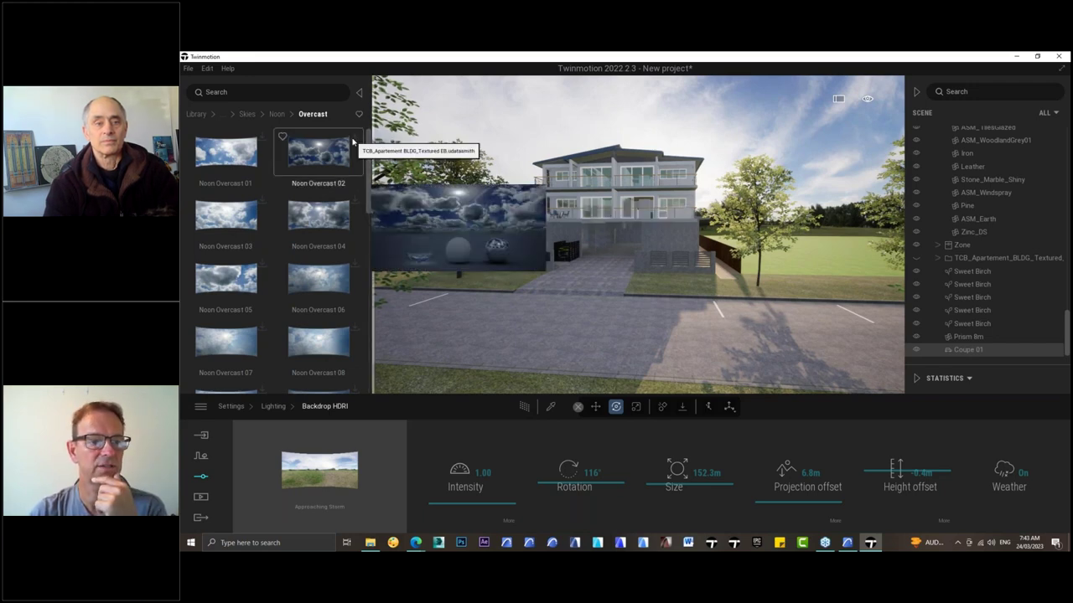
pyautogui.moveTo(307, 209)
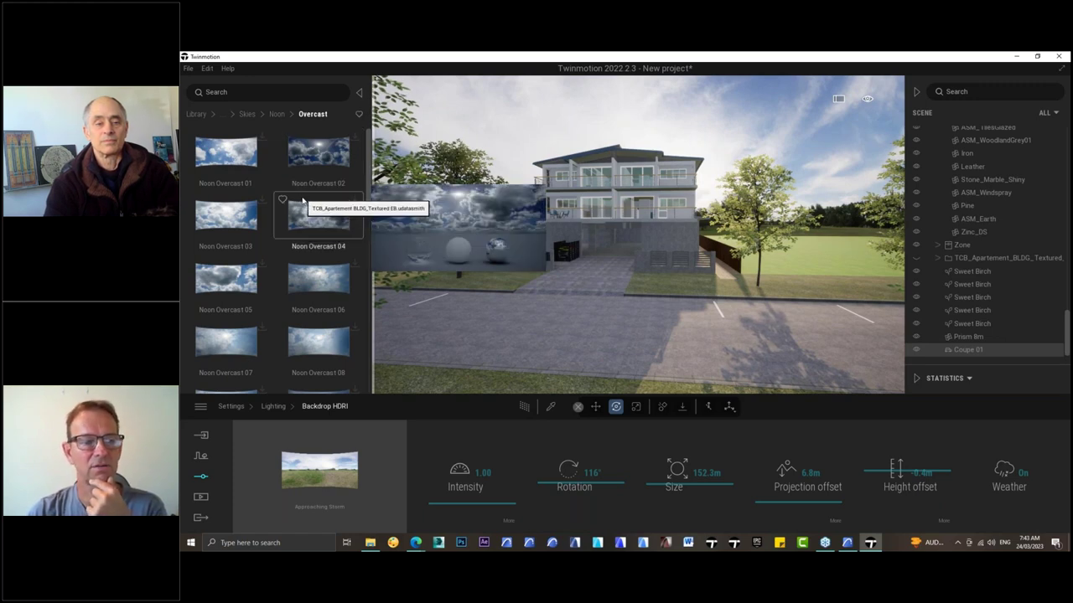
# - Browse the cloudy low-sun skies in the HDRI environments library and preview LowSun Cloudy 16
pyautogui.click(246, 114)
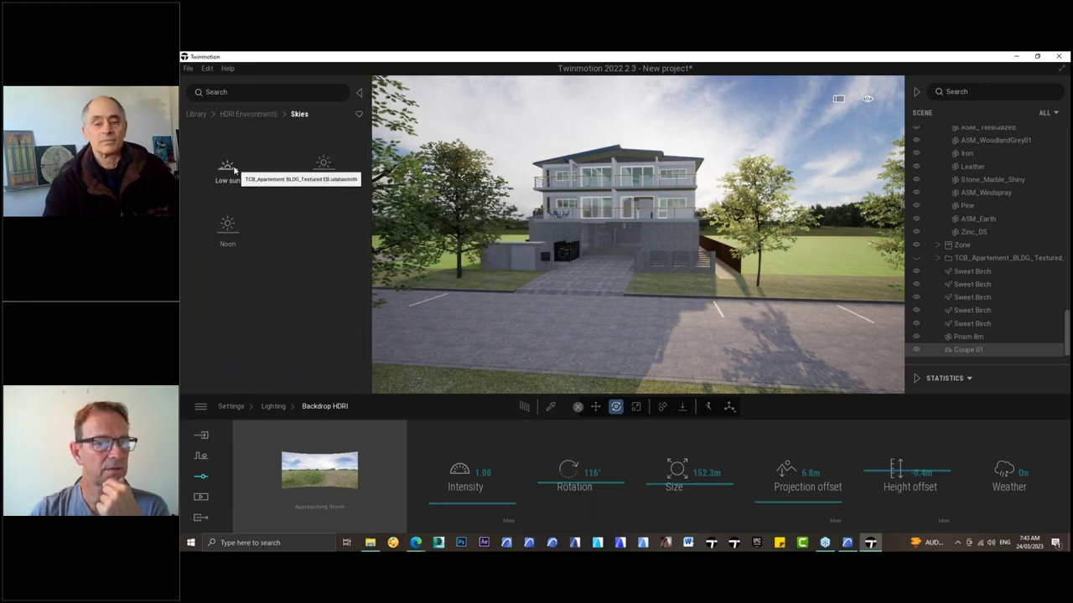
pyautogui.click(230, 170)
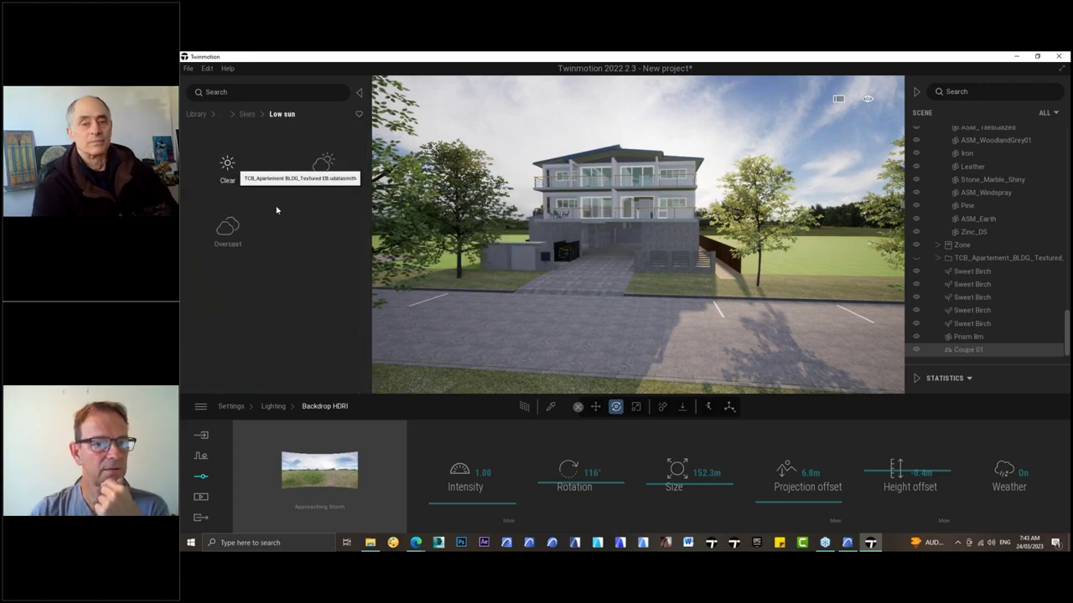
pyautogui.click(325, 166)
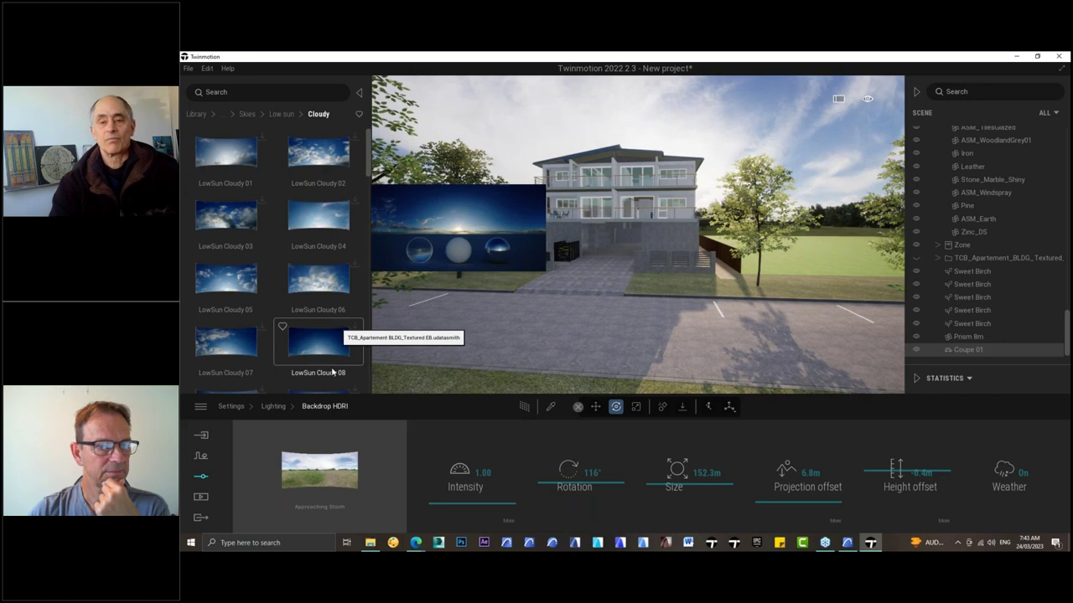
pyautogui.scroll(-2, 327, 252)
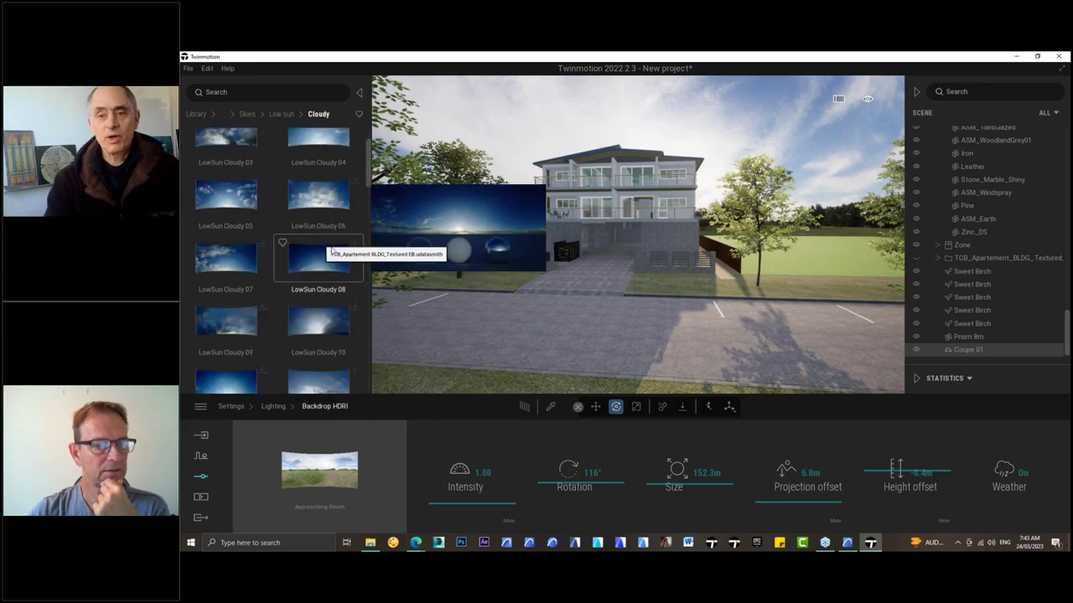
pyautogui.scroll(-2, 344, 318)
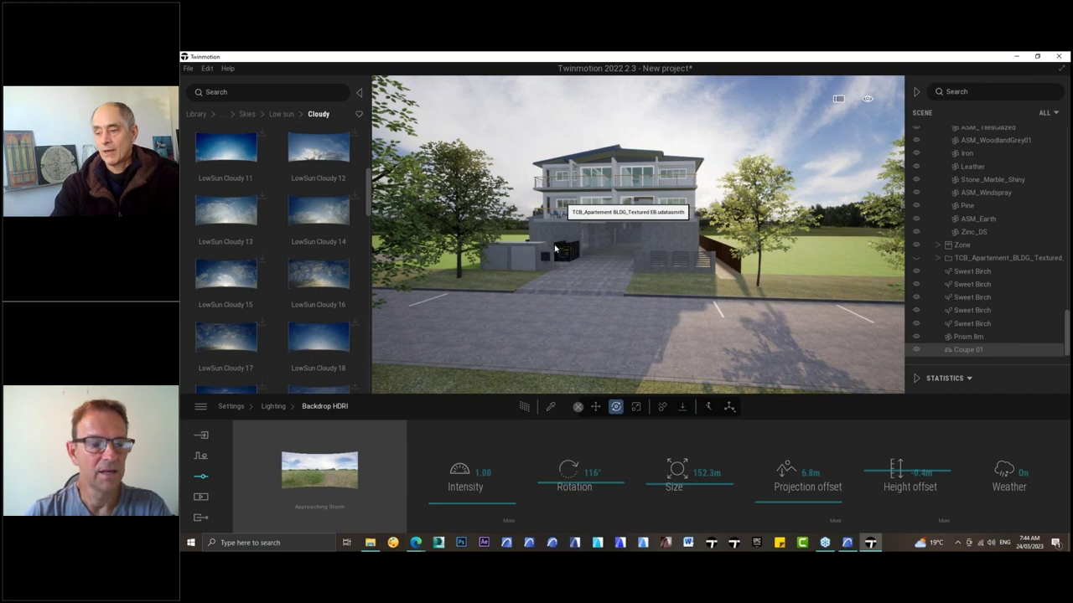
pyautogui.moveTo(293, 284)
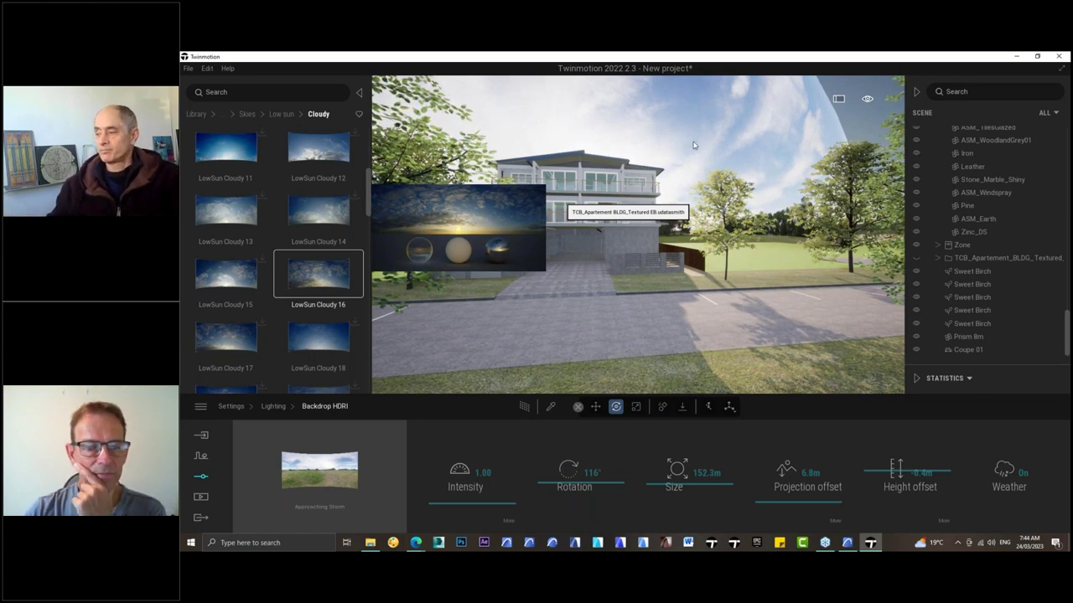
# - Create a first media image from an angled street view showing the whole apartment building between the trees
pyautogui.click(200, 497)
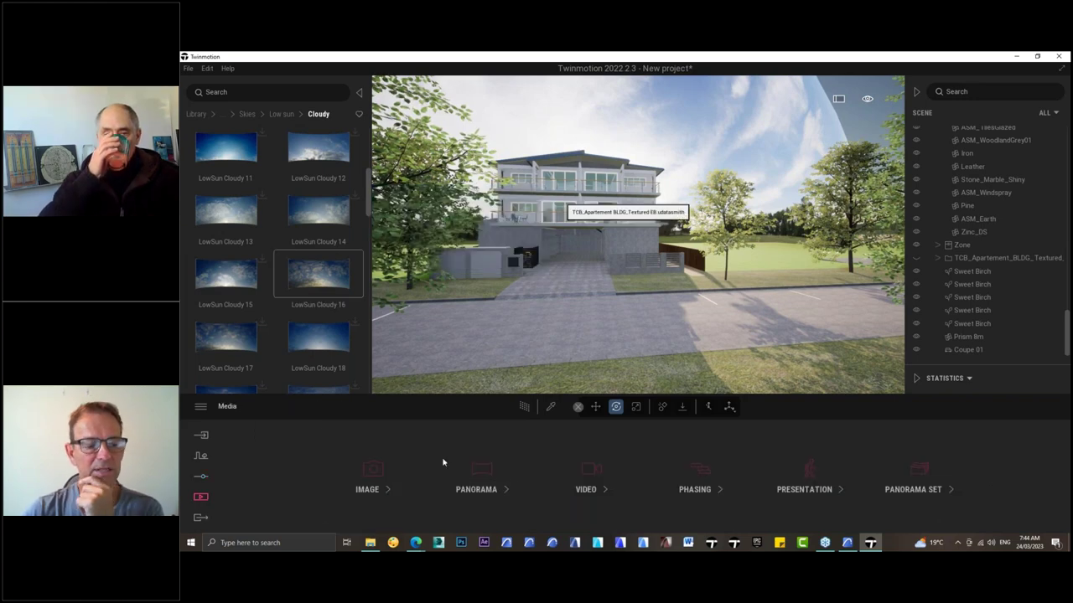
pyautogui.click(373, 471)
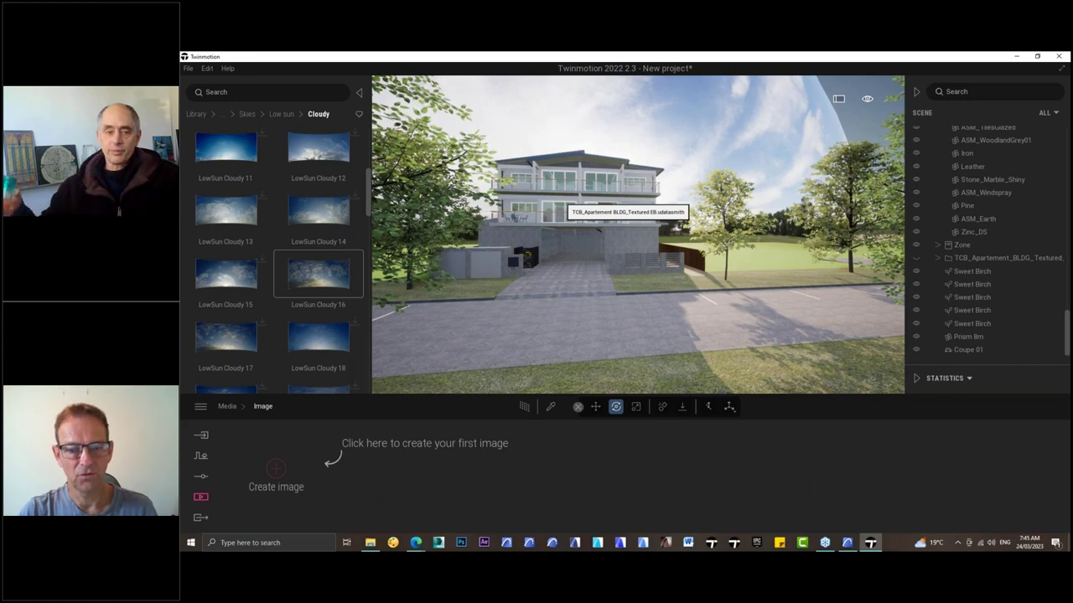
pyautogui.moveTo(615, 313); pyautogui.dragTo(528, 313, button='right')
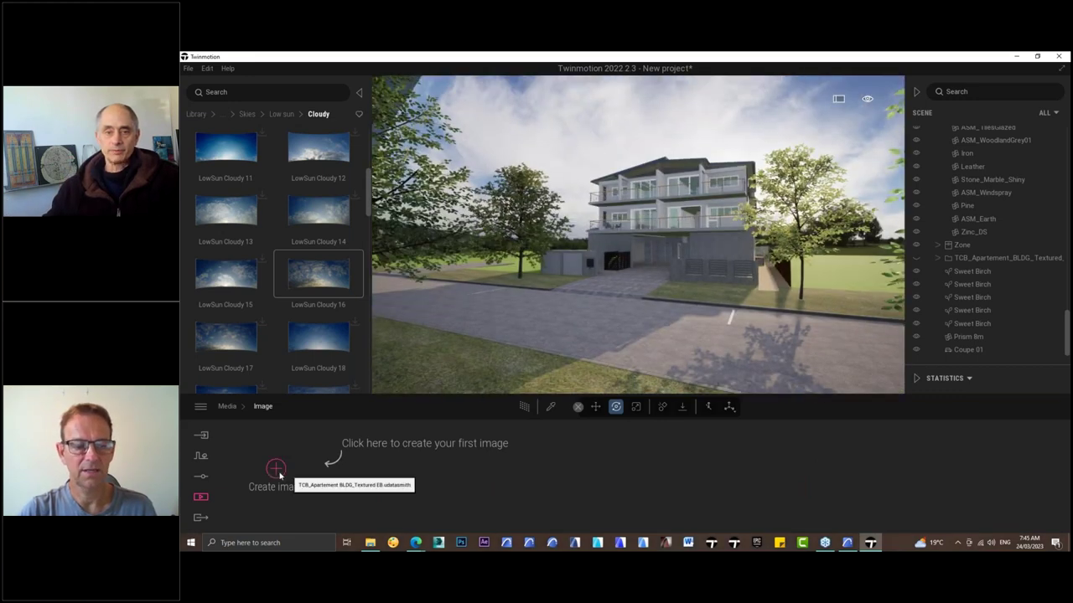
pyautogui.click(275, 469)
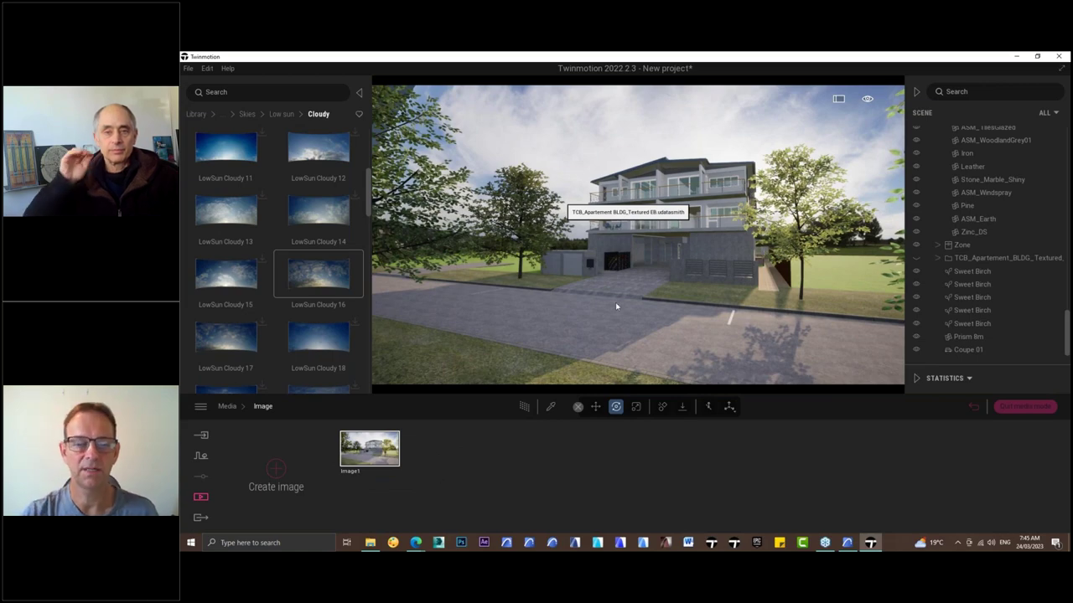
# - Create a second media image from a closer view across the driveway, and switch between the two saved images
pyautogui.scroll(2, 598, 324)
pyautogui.scroll(2, 598, 328)
pyautogui.moveTo(598, 327); pyautogui.dragTo(637, 319, button='right')
pyautogui.scroll(-3, 599, 341)
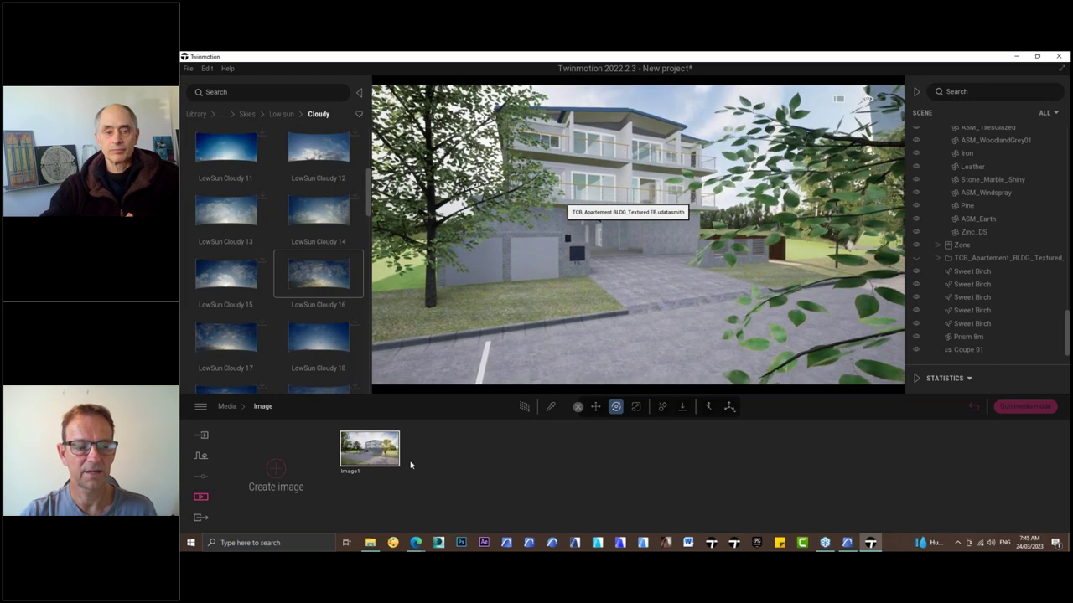
pyautogui.click(276, 471)
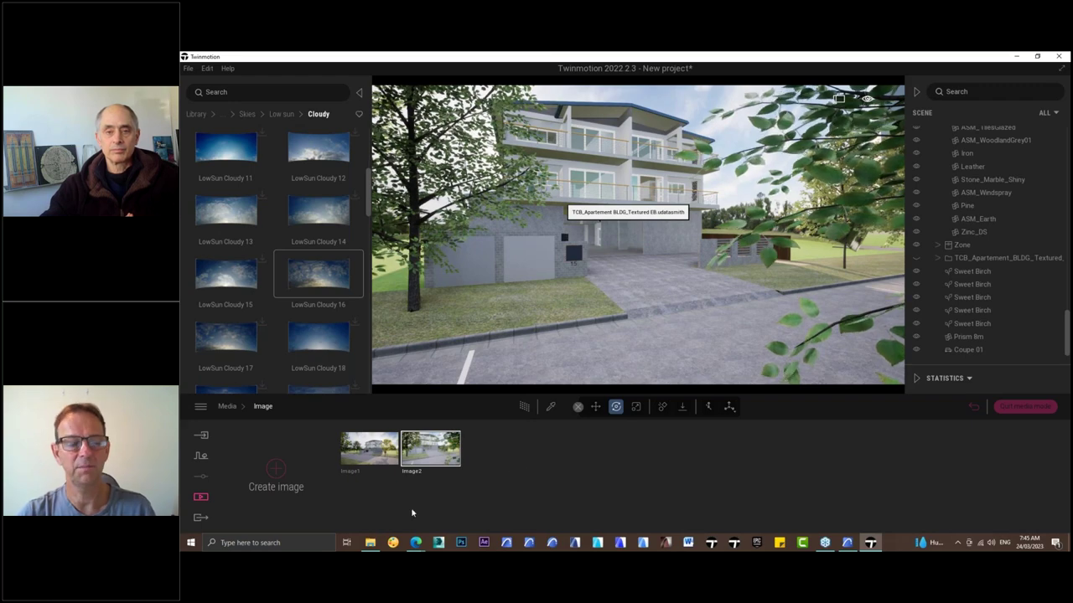
pyautogui.click(382, 456)
pyautogui.click(415, 454)
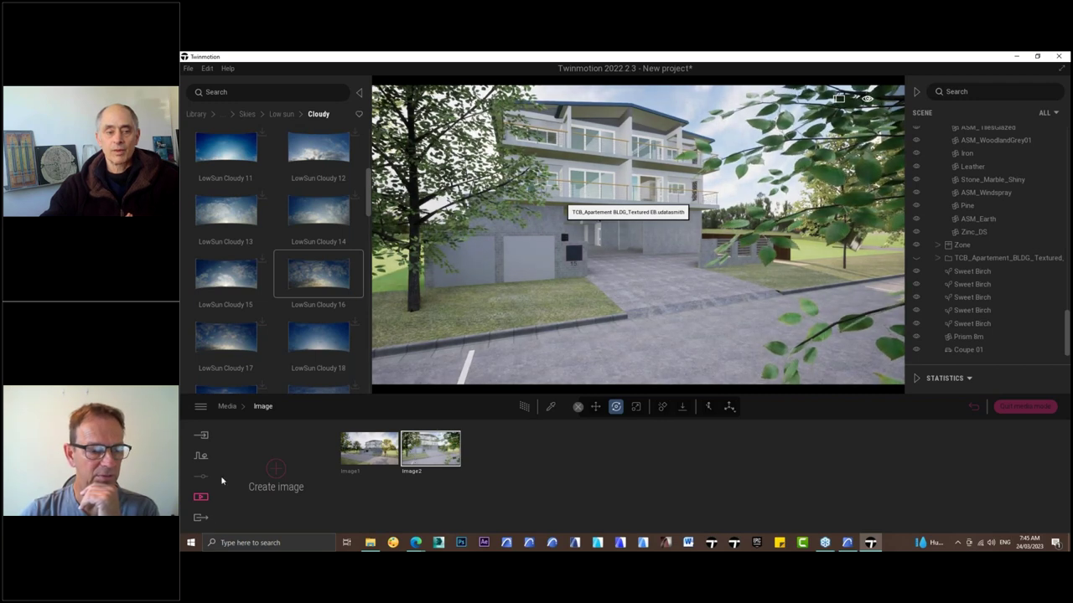
# - Create a video that starts from a distant street view with the building behind the tree
pyautogui.click(236, 408)
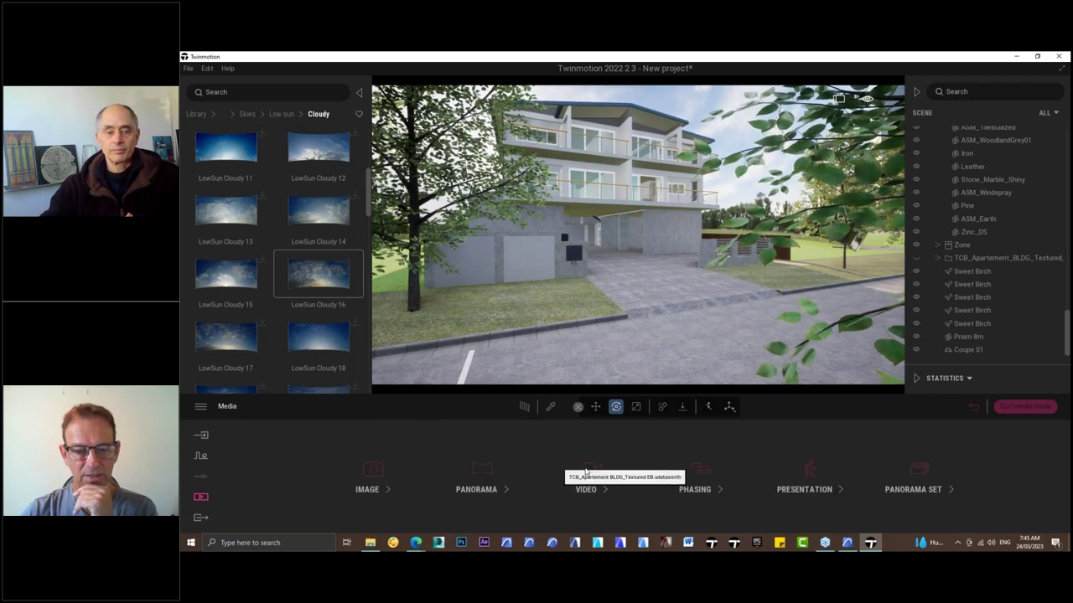
pyautogui.click(589, 469)
pyautogui.scroll(-5, 559, 302)
pyautogui.moveTo(558, 303); pyautogui.dragTo(512, 302, button='right')
pyautogui.scroll(4, 705, 295)
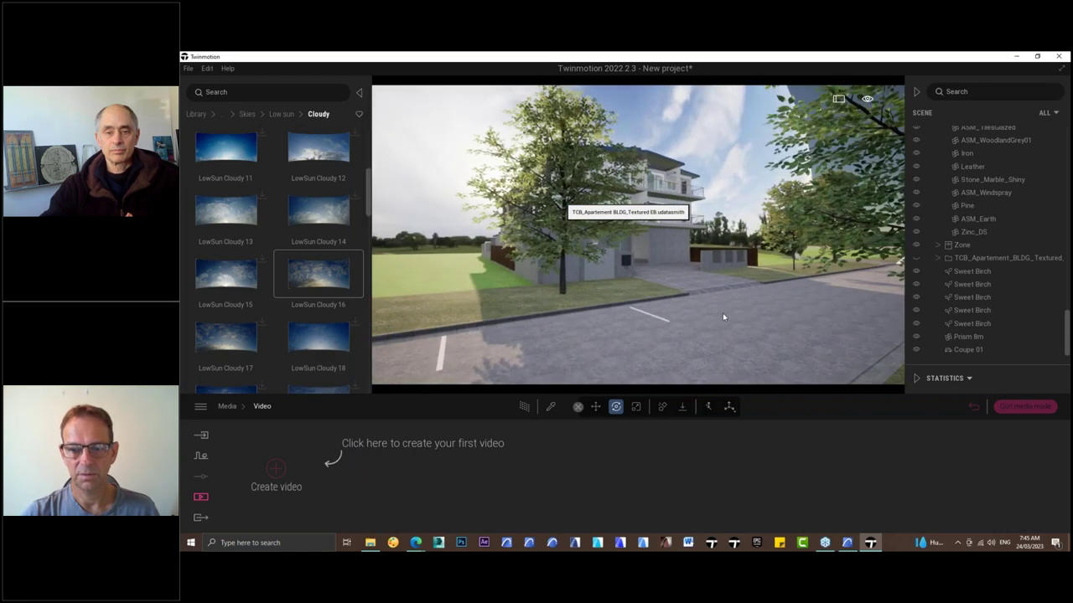
pyautogui.moveTo(722, 313); pyautogui.dragTo(687, 312, button='right')
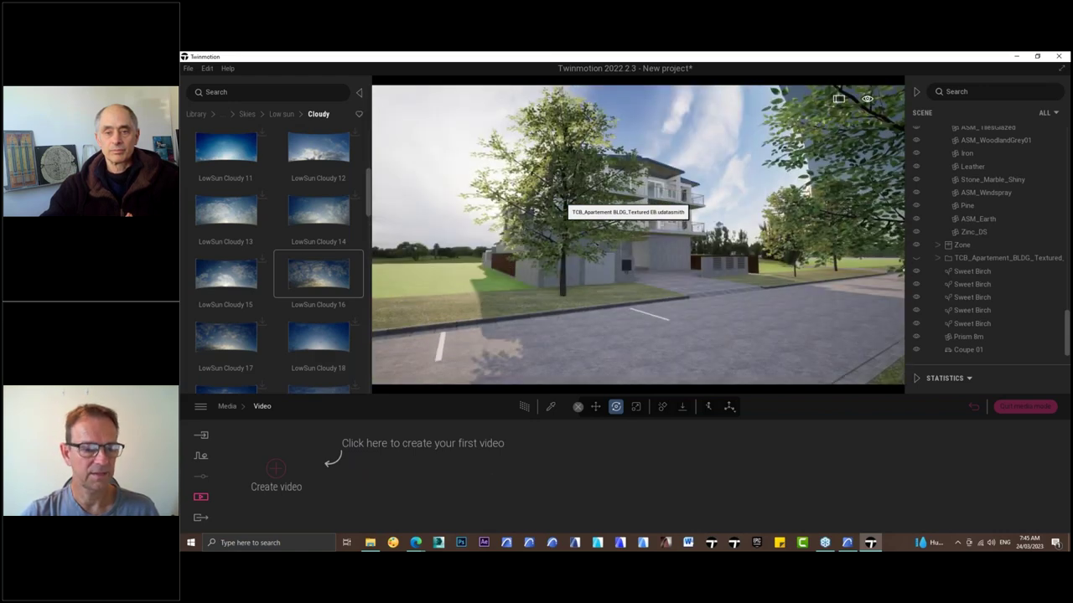
pyautogui.click(276, 467)
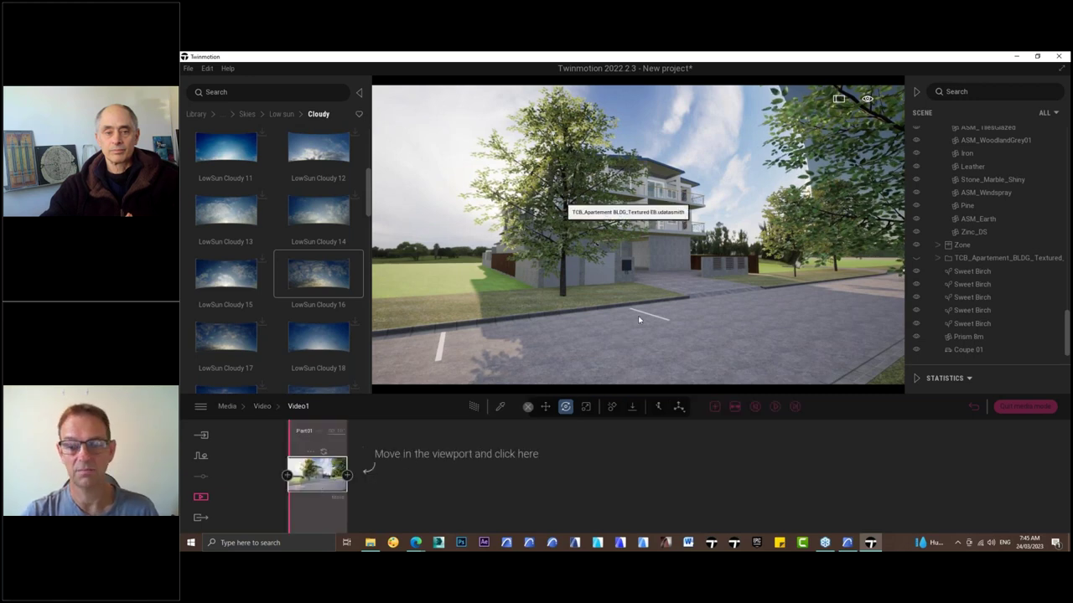
# - Add a second video keyframe nearer the building, update it to a frontal driveway view, and scrub through the clip
pyautogui.scroll(3, 674, 335)
pyautogui.moveTo(637, 251)
pyautogui.keyDown('shift'); pyautogui.mouseDown(button='middle')
pyautogui.moveTo(587, 252)
pyautogui.moveTo(622, 250)
pyautogui.mouseUp(button='middle'); pyautogui.keyUp('shift')
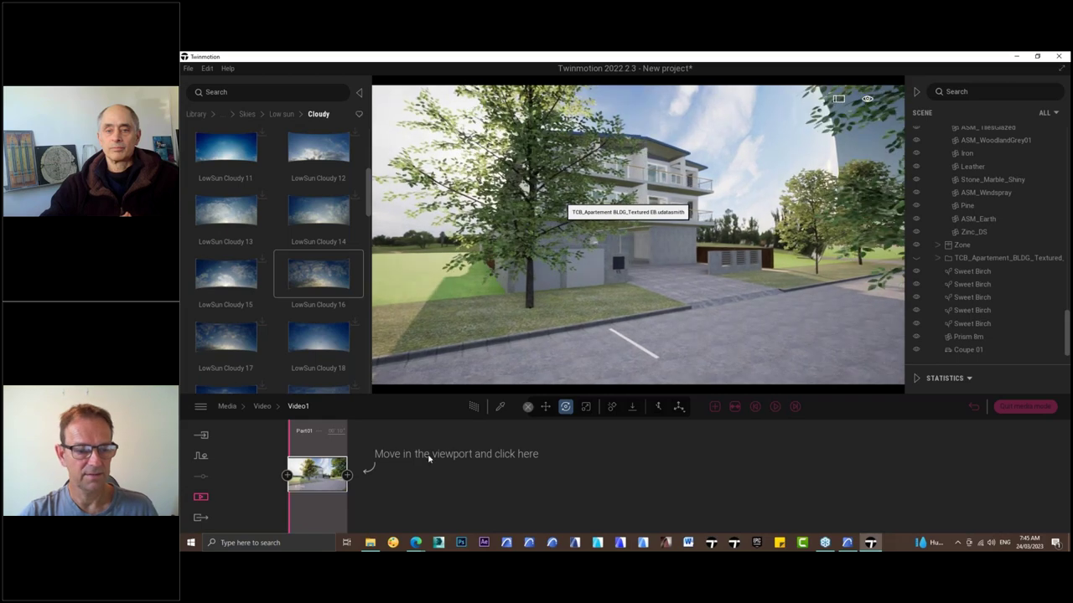
pyautogui.click(347, 475)
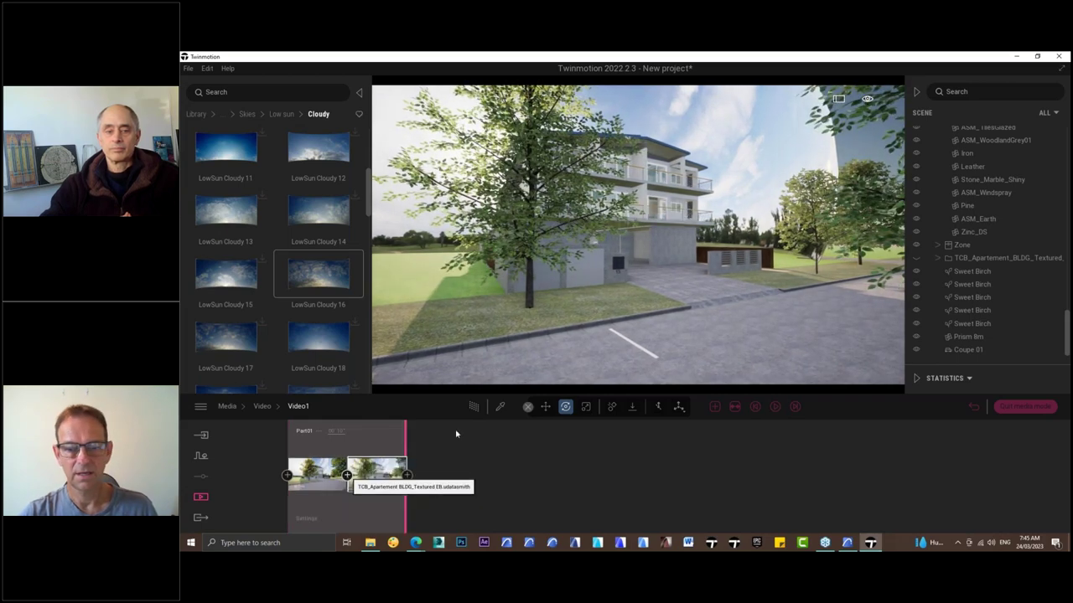
pyautogui.scroll(3, 563, 204)
pyautogui.keyDown('shift'); pyautogui.moveTo(703, 309); pyautogui.dragTo(670, 315, button='middle'); pyautogui.keyUp('shift')
pyautogui.scroll(2, 703, 312)
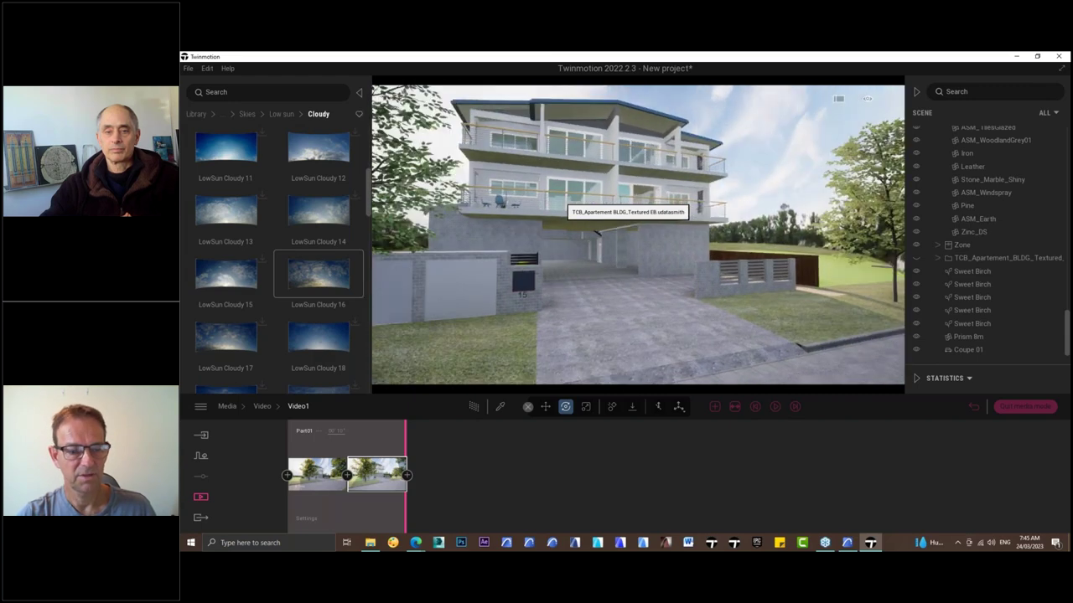
pyautogui.click(384, 453)
pyautogui.moveTo(405, 448); pyautogui.dragTo(352, 447)
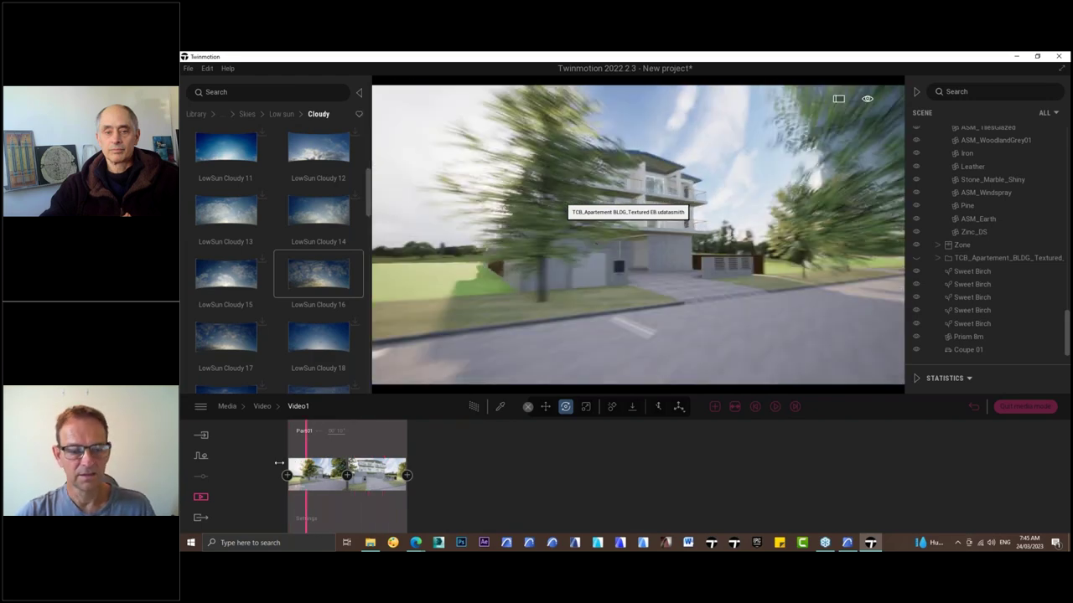
# - Add a third video keyframe close to the garage entrance, facing the building front
pyautogui.click(382, 477)
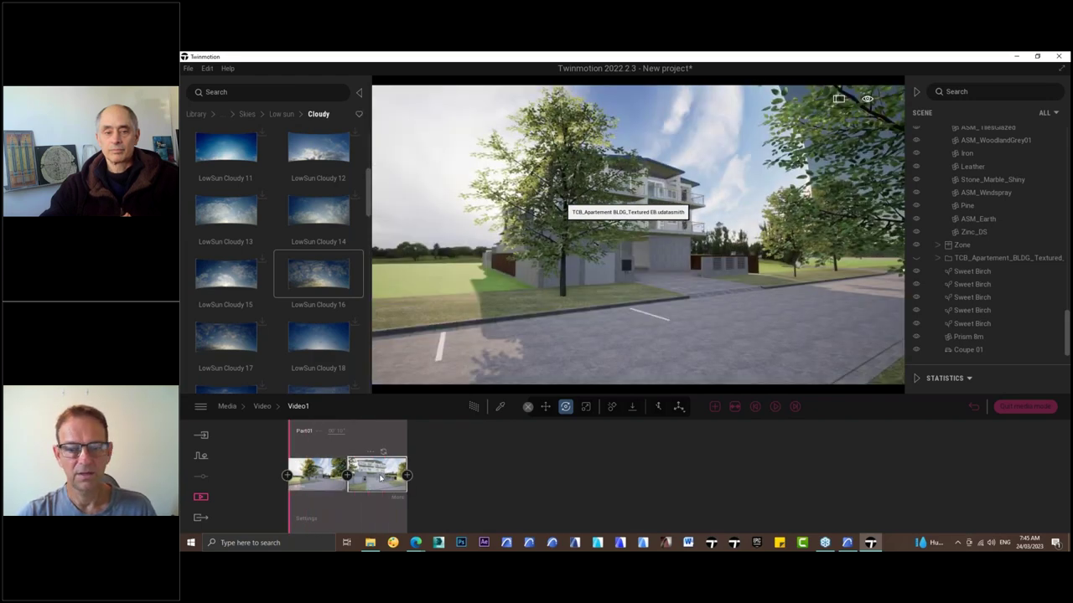
pyautogui.press('w')
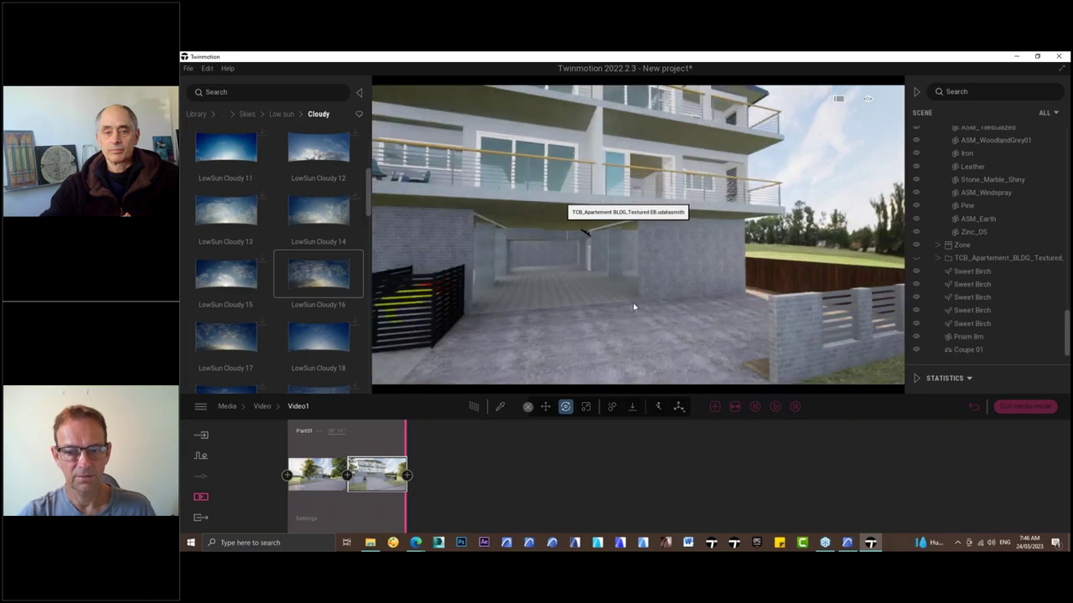
pyautogui.moveTo(643, 308); pyautogui.dragTo(612, 308, button='right')
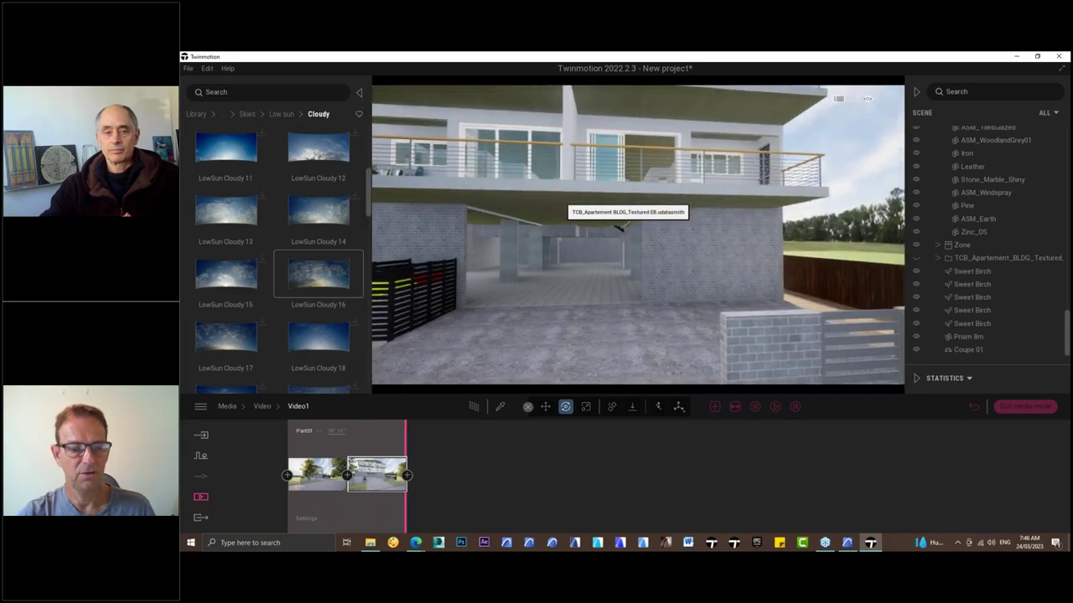
pyautogui.click(407, 475)
# - Play the video from its first keyframe to the end and return to the start
pyautogui.moveTo(465, 447); pyautogui.dragTo(268, 452)
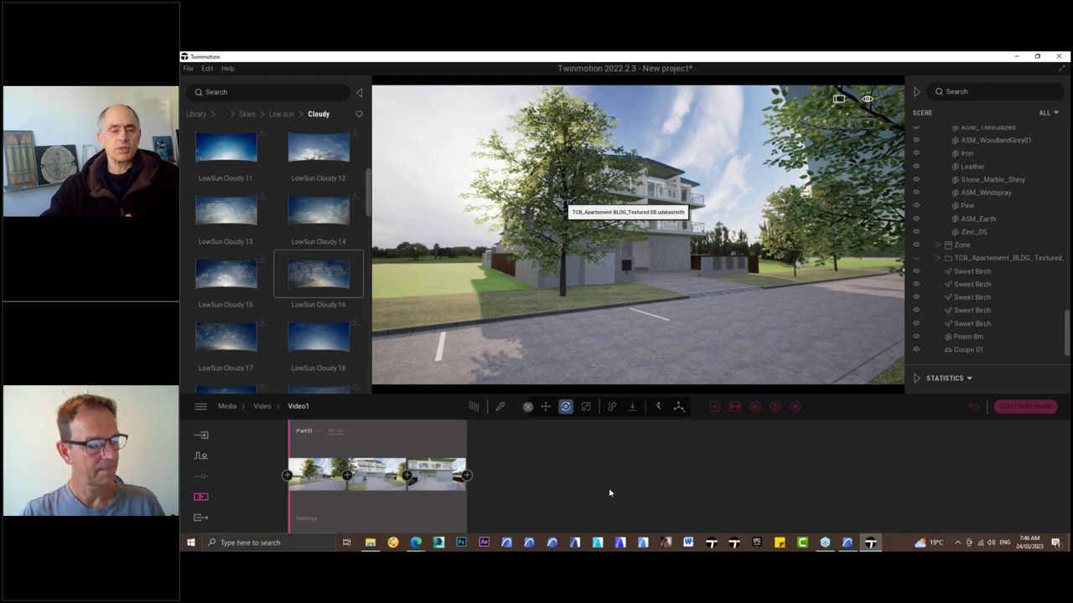
pyautogui.click(775, 407)
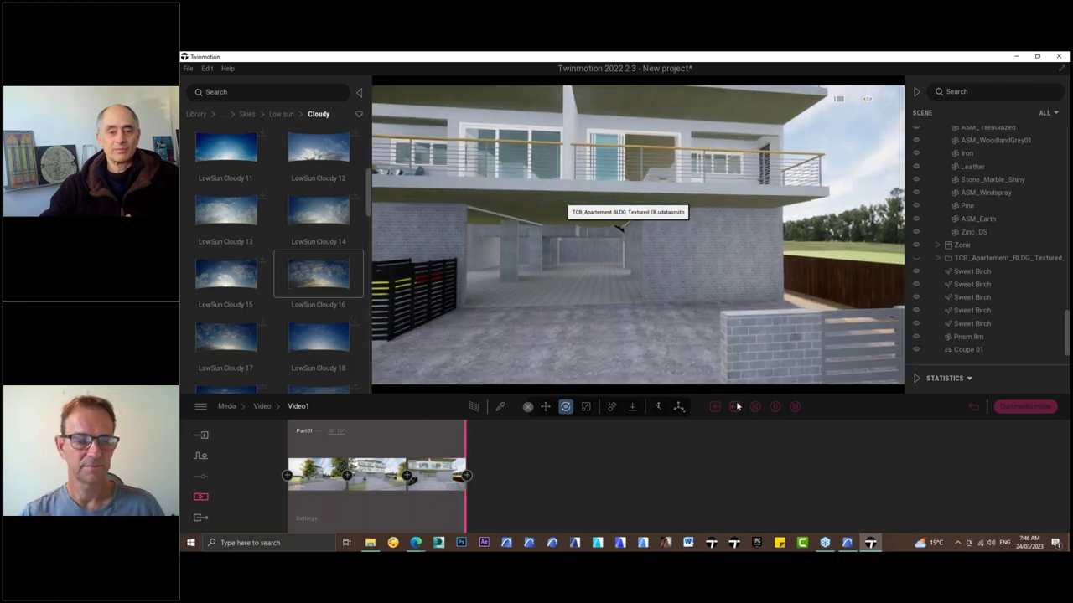
pyautogui.moveTo(467, 453); pyautogui.dragTo(283, 463)
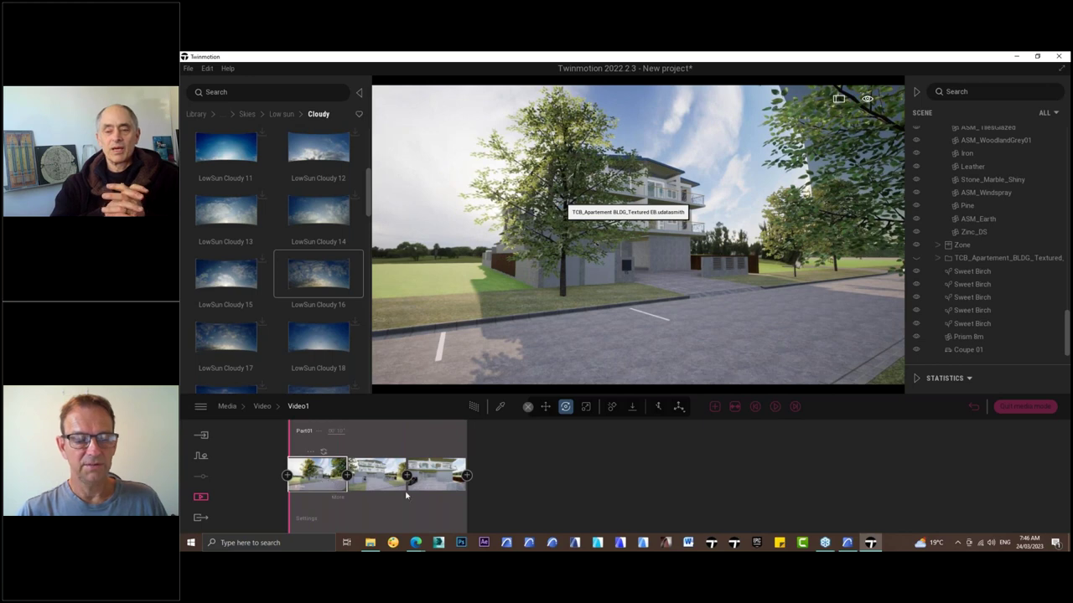
# - In the first keyframe's lighting settings, set the exposure to 0.65 and raise the white balance, then return to the video timeline
pyautogui.click(336, 499)
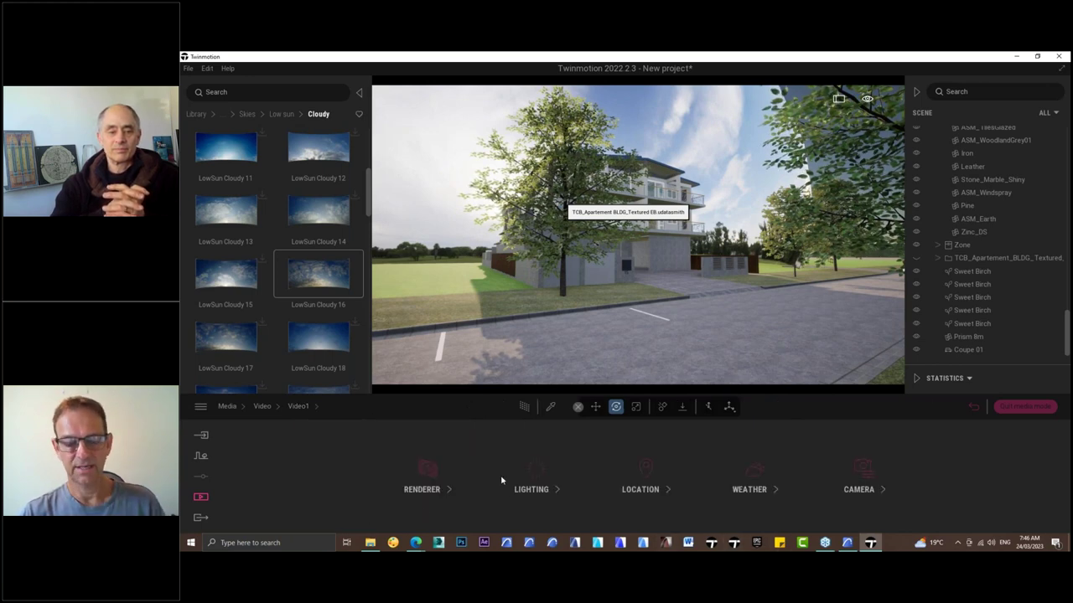
pyautogui.click(532, 487)
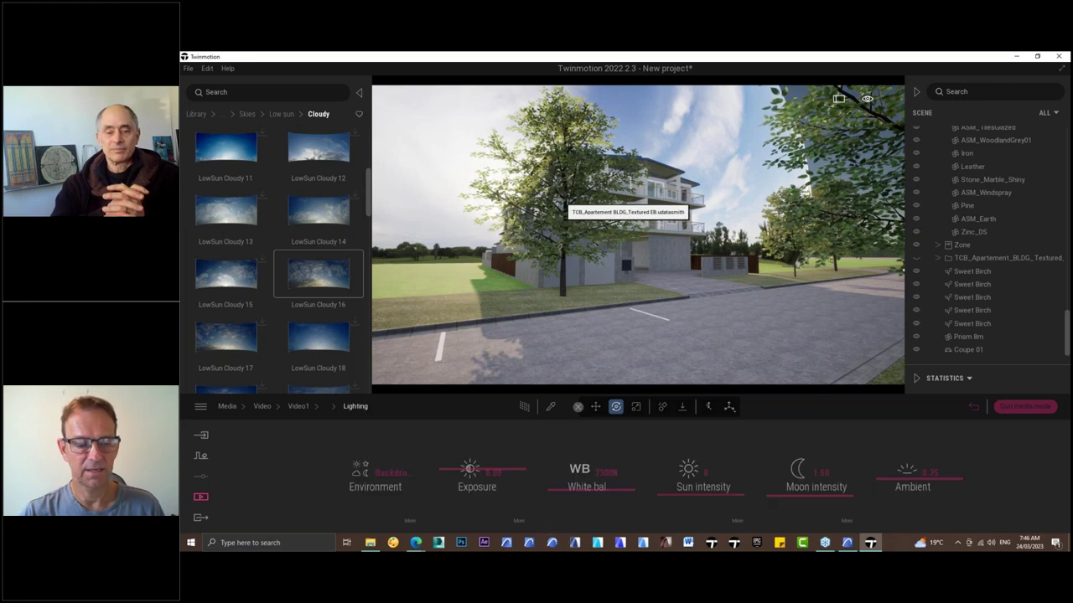
pyautogui.moveTo(481, 460); pyautogui.dragTo(481, 466)
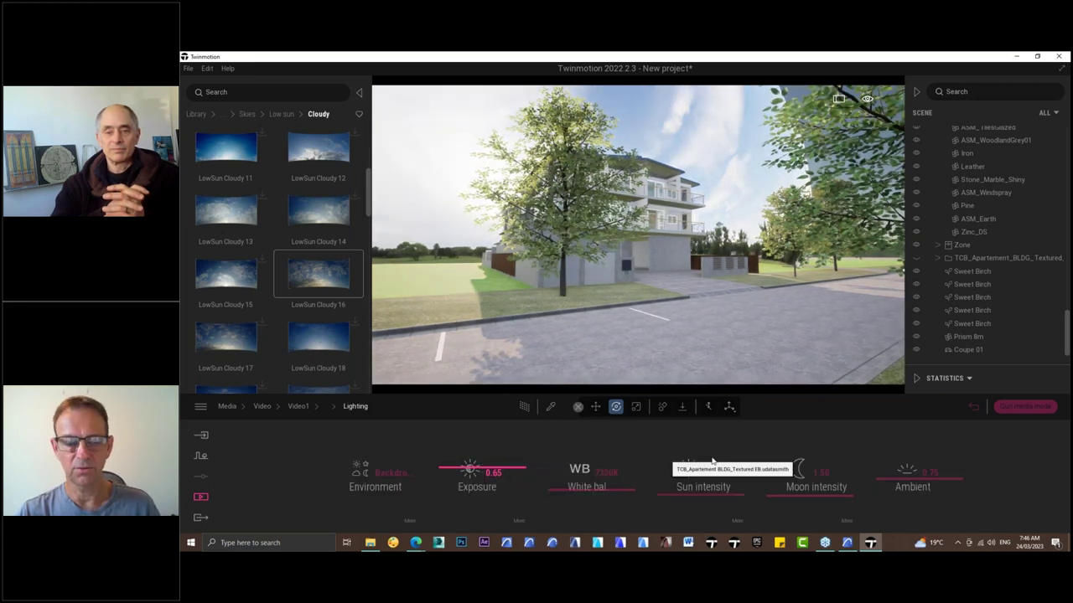
pyautogui.moveTo(587, 489); pyautogui.dragTo(588, 474)
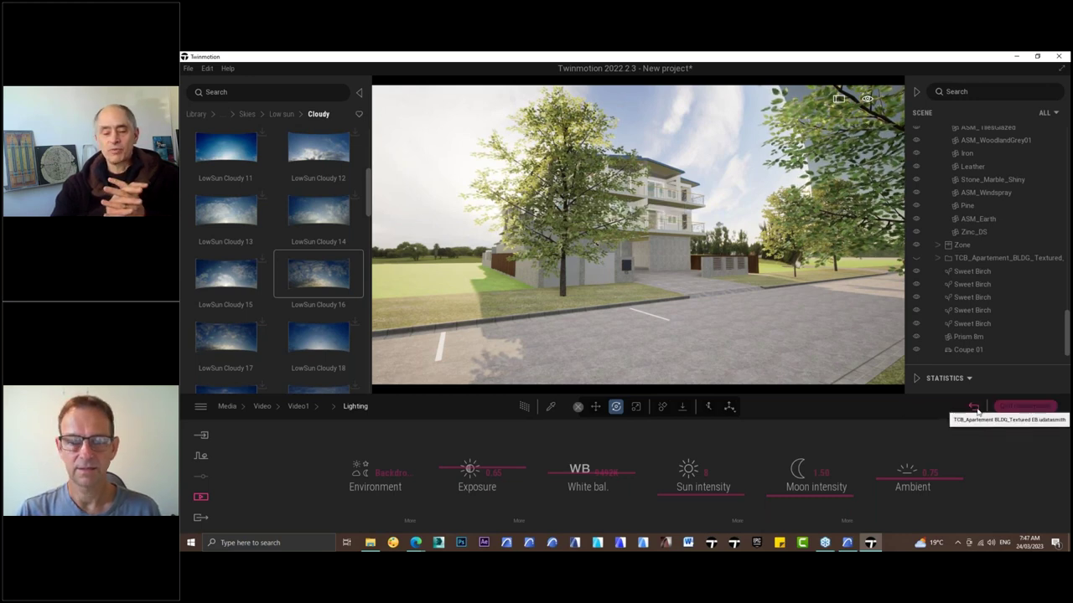
pyautogui.click(973, 407)
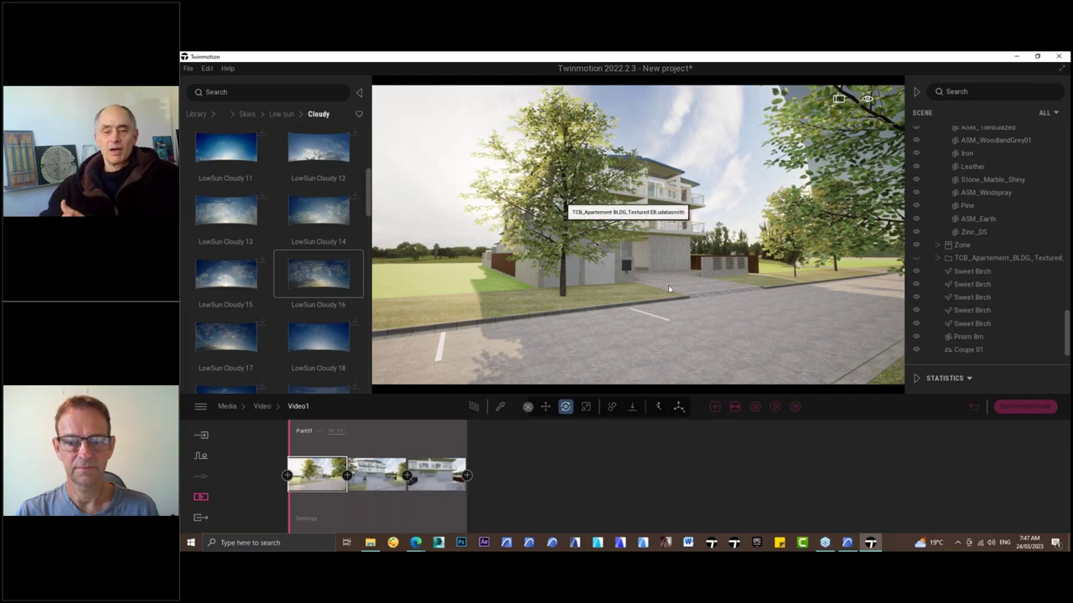
pyautogui.scroll(3, 672, 307)
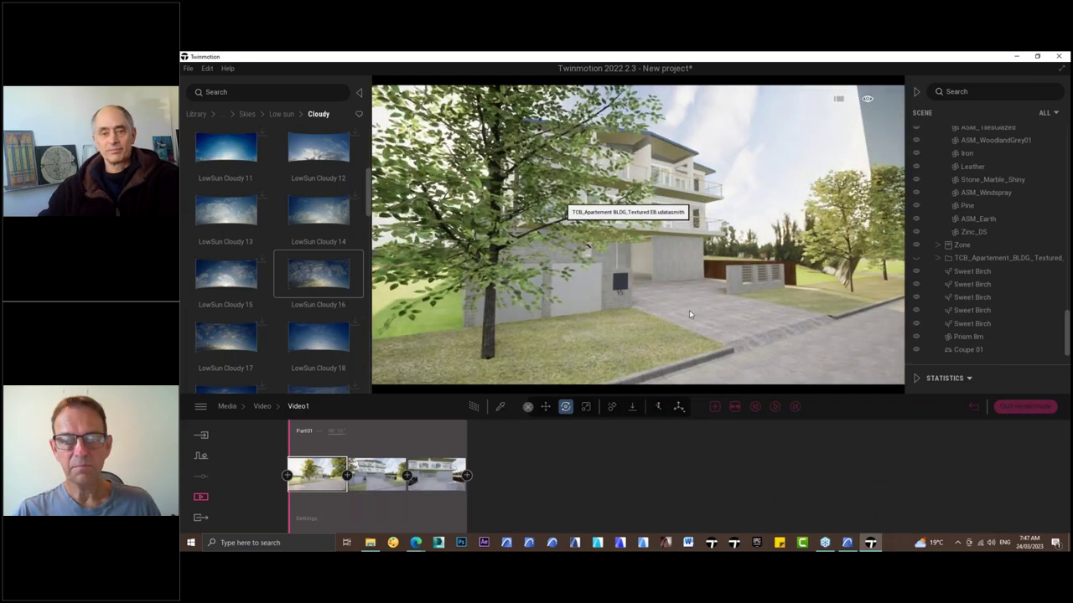
pyautogui.keyDown('shift'); pyautogui.moveTo(689, 310); pyautogui.dragTo(604, 310, button='middle'); pyautogui.keyUp('shift')
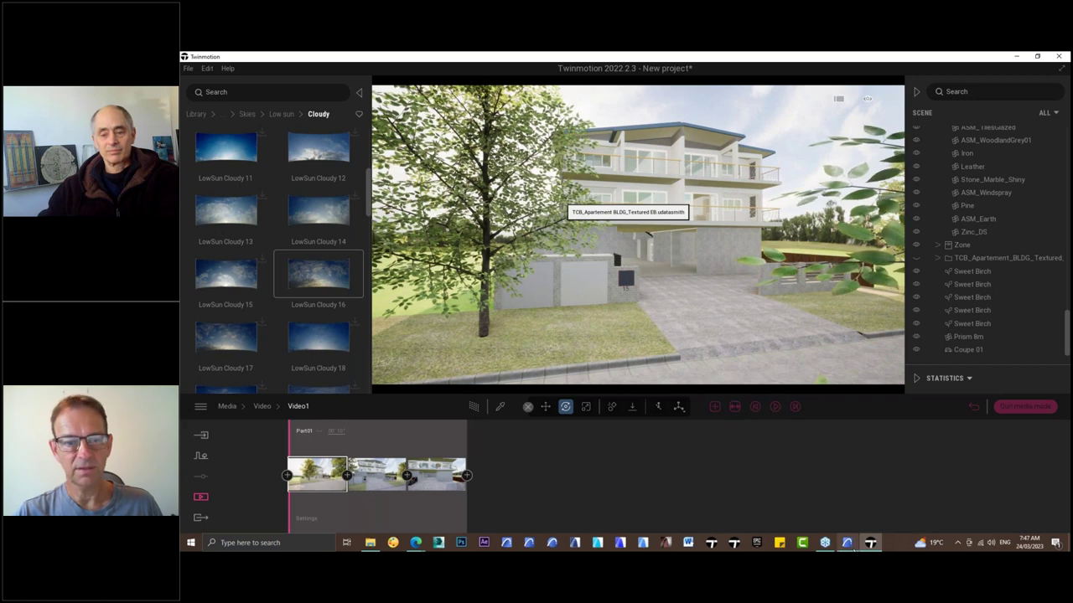
# - Switch to Archicad, open the project Kitchen + Living_EB.pln from the ARCHICAD folder, and switch back to Twinmotion
pyautogui.click(848, 543)
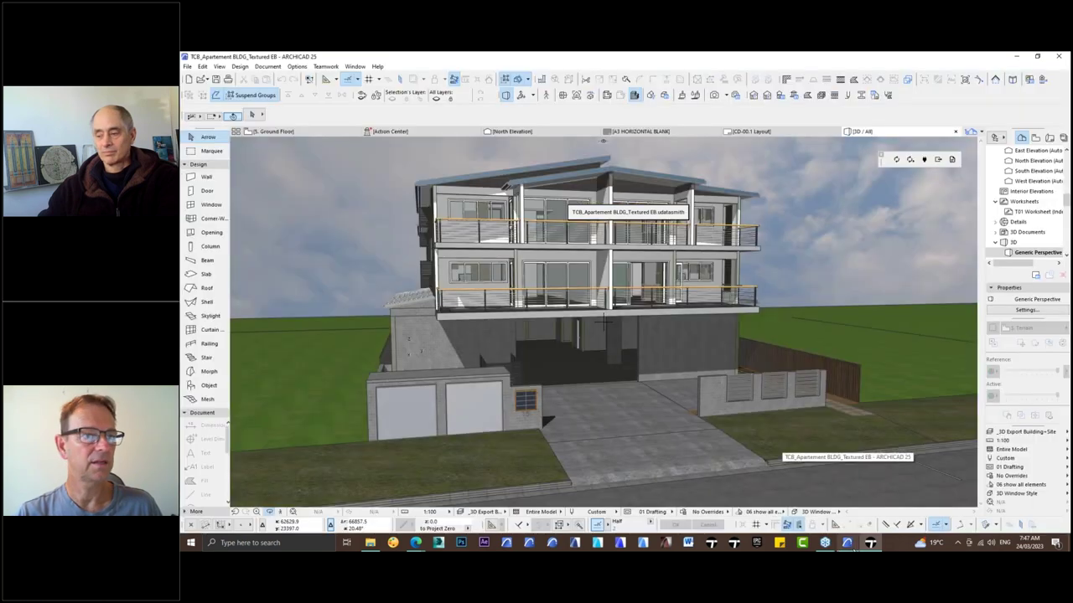
pyautogui.click(187, 67)
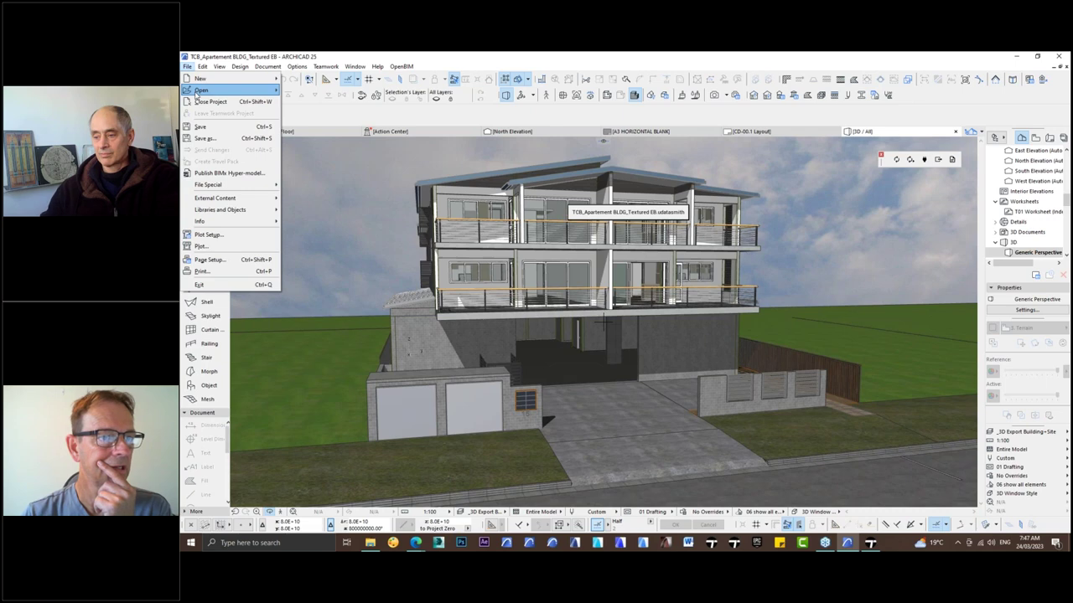
pyautogui.click(288, 90)
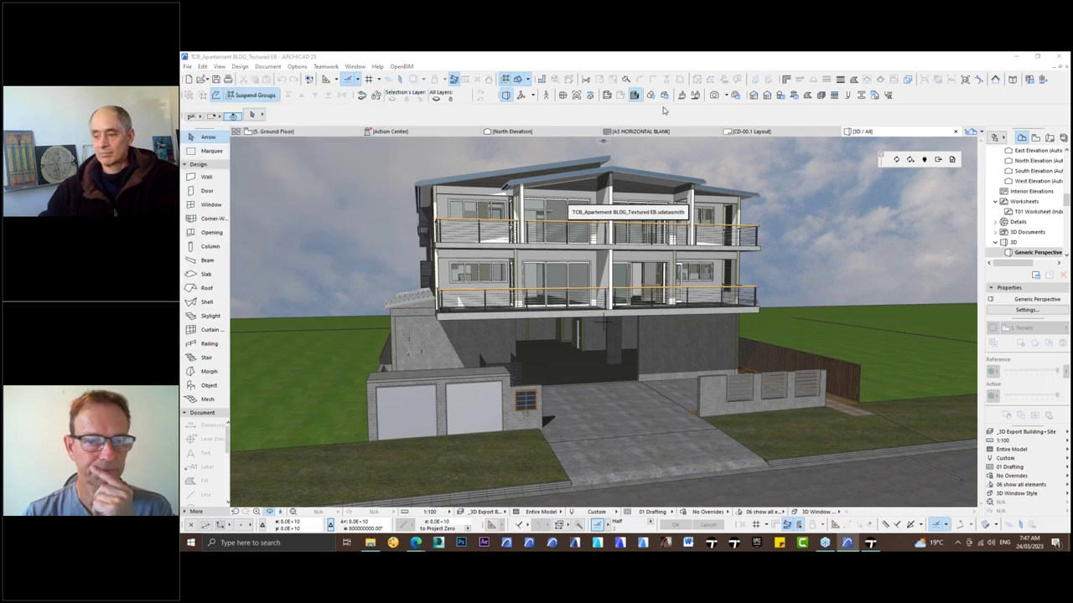
pyautogui.click(536, 124)
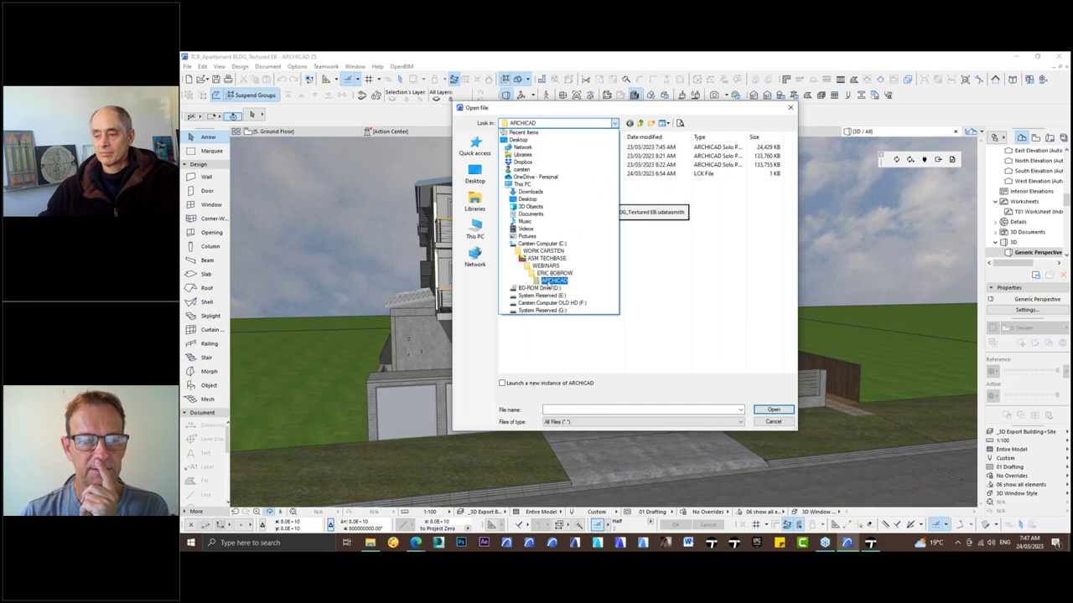
pyautogui.click(546, 281)
pyautogui.click(571, 149)
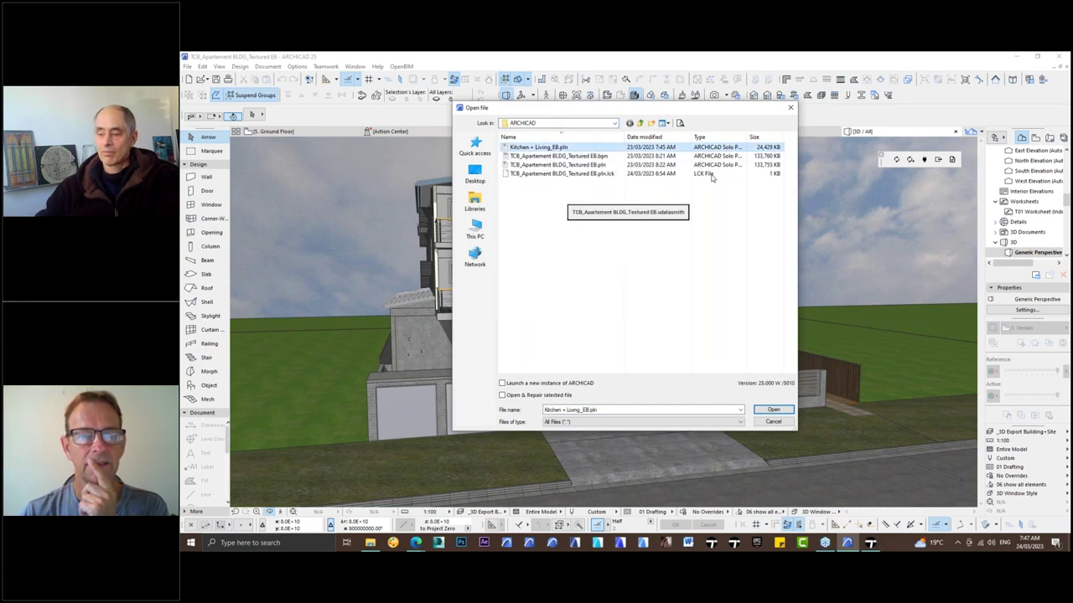
pyautogui.click(771, 410)
pyautogui.click(604, 241)
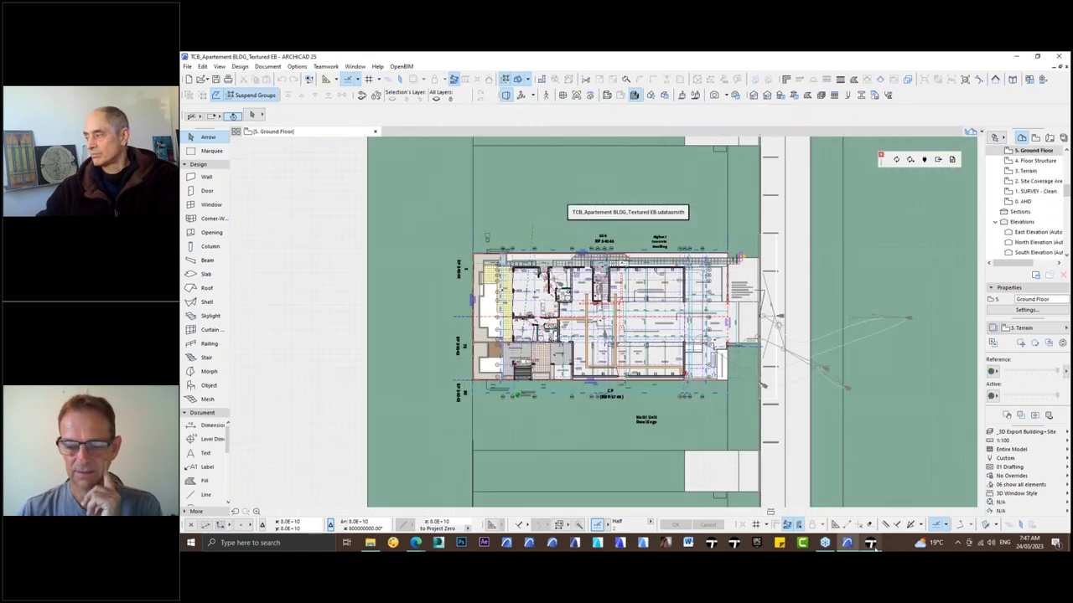
pyautogui.click(869, 543)
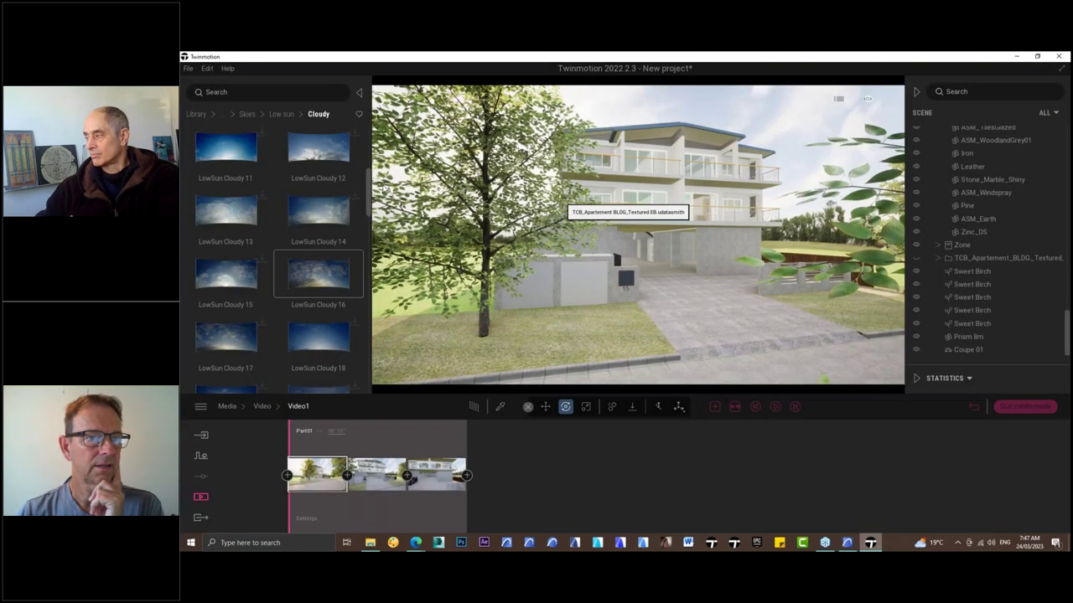
# - Start a new empty project in place of the apartment scene and collapse the asset library
pyautogui.click(189, 69)
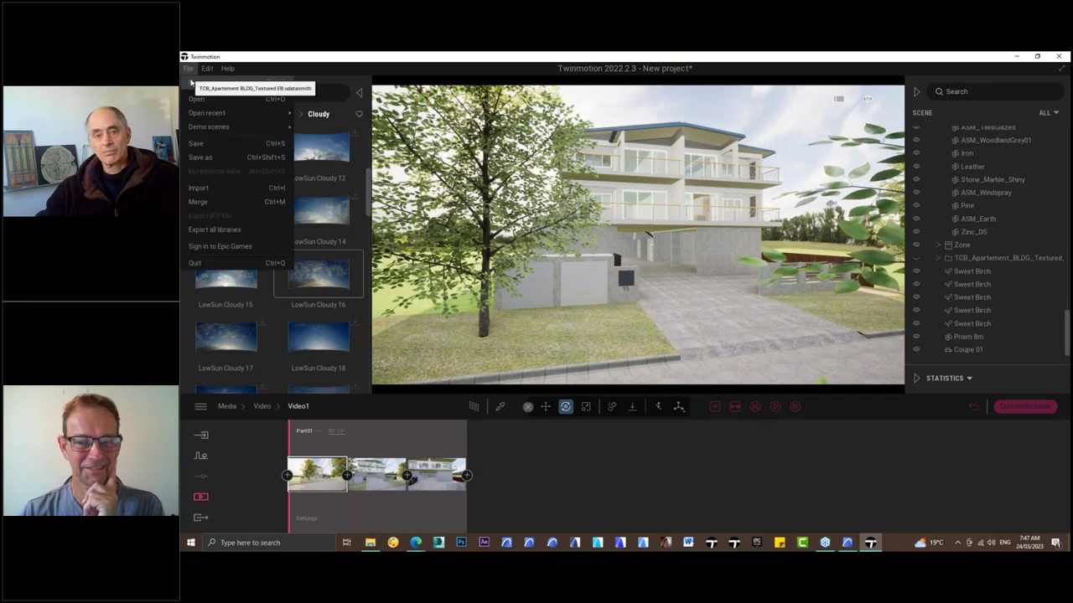
pyautogui.click(201, 82)
pyautogui.click(637, 329)
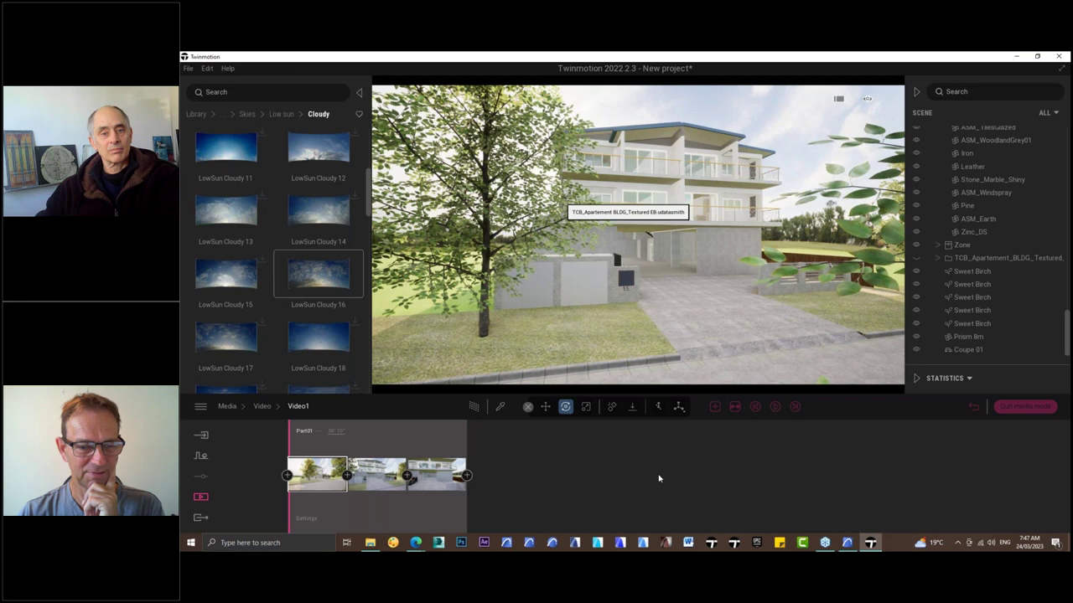
pyautogui.click(358, 92)
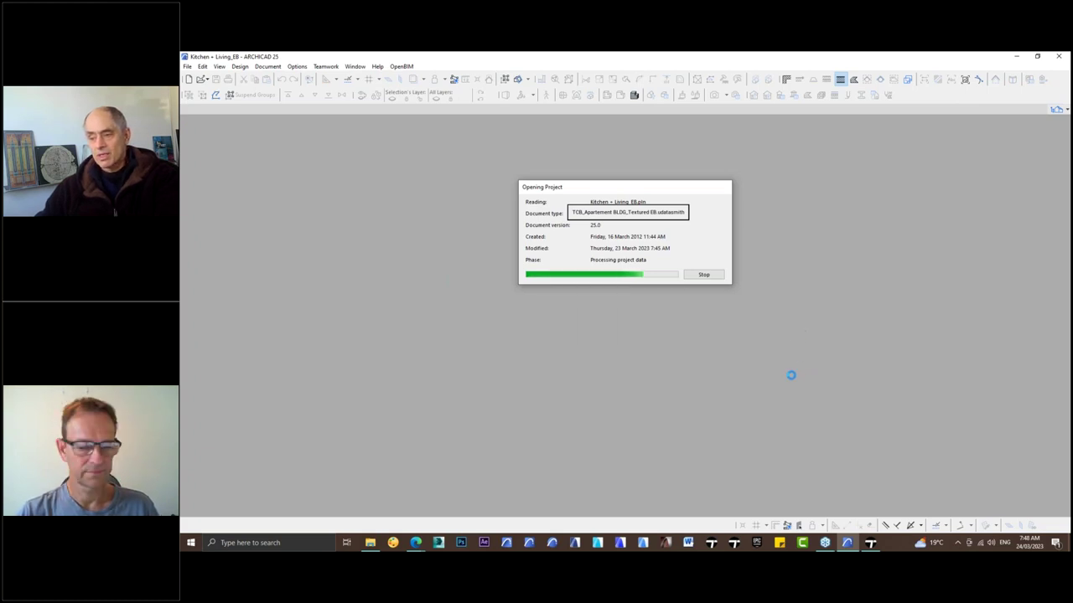
# - Launch Word, accept the missing add-ons in Archicad with their data kept, and switch back to Twinmotion
pyautogui.click(688, 543)
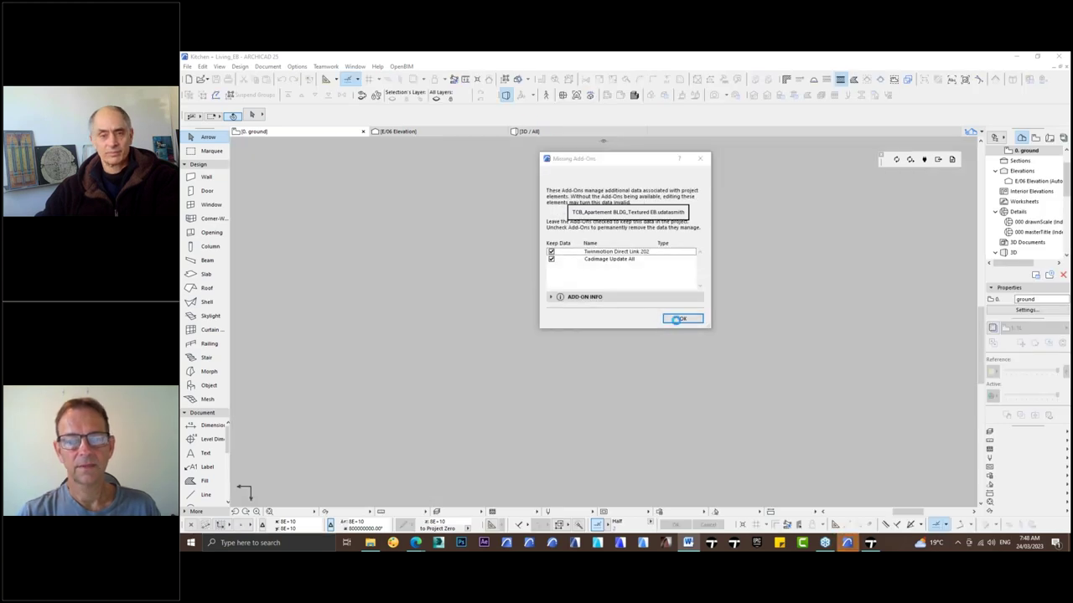
pyautogui.click(674, 320)
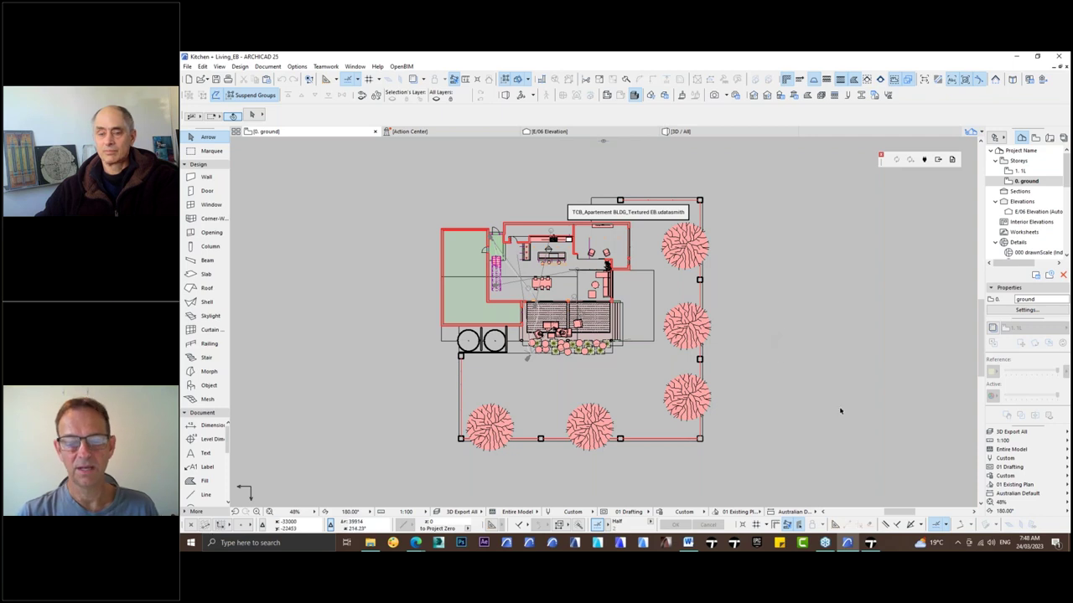
pyautogui.click(871, 543)
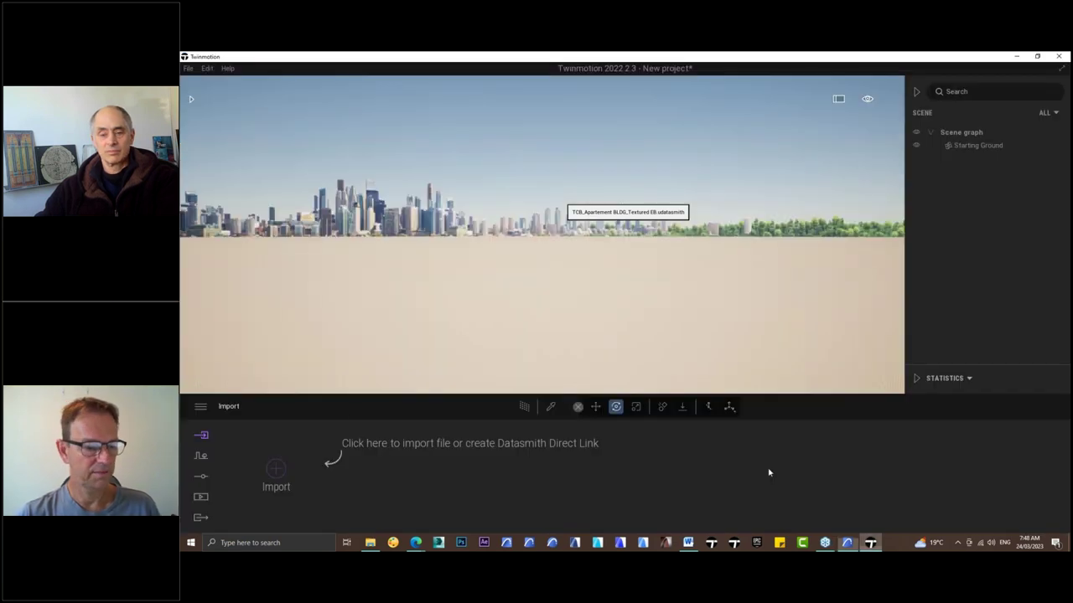
# - Create a video in the empty scene and add a second keyframe from the current view
pyautogui.moveTo(201, 501); pyautogui.dragTo(285, 469)
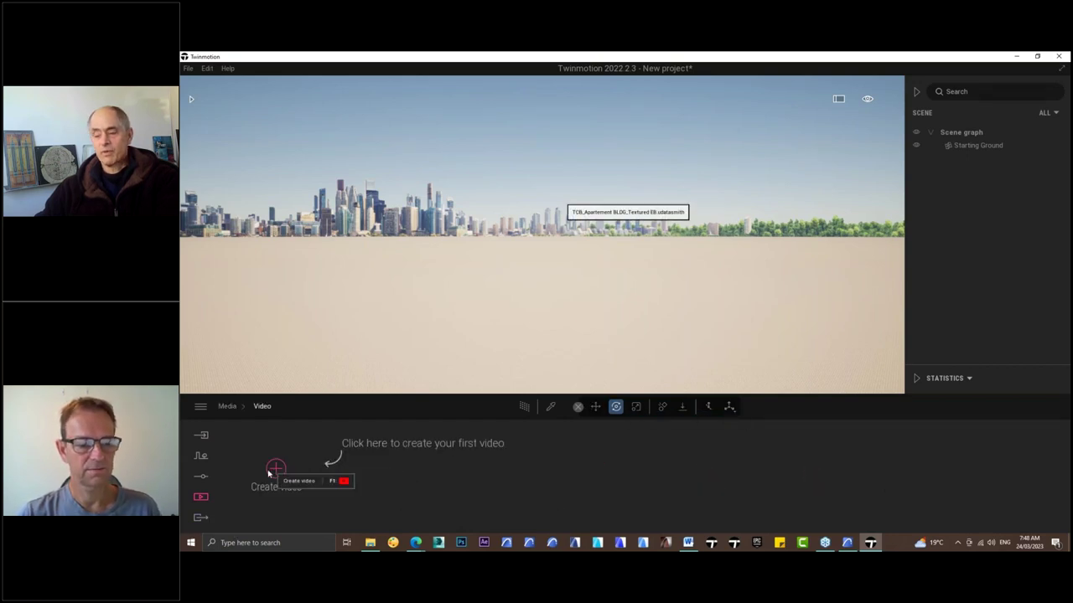
pyautogui.click(269, 473)
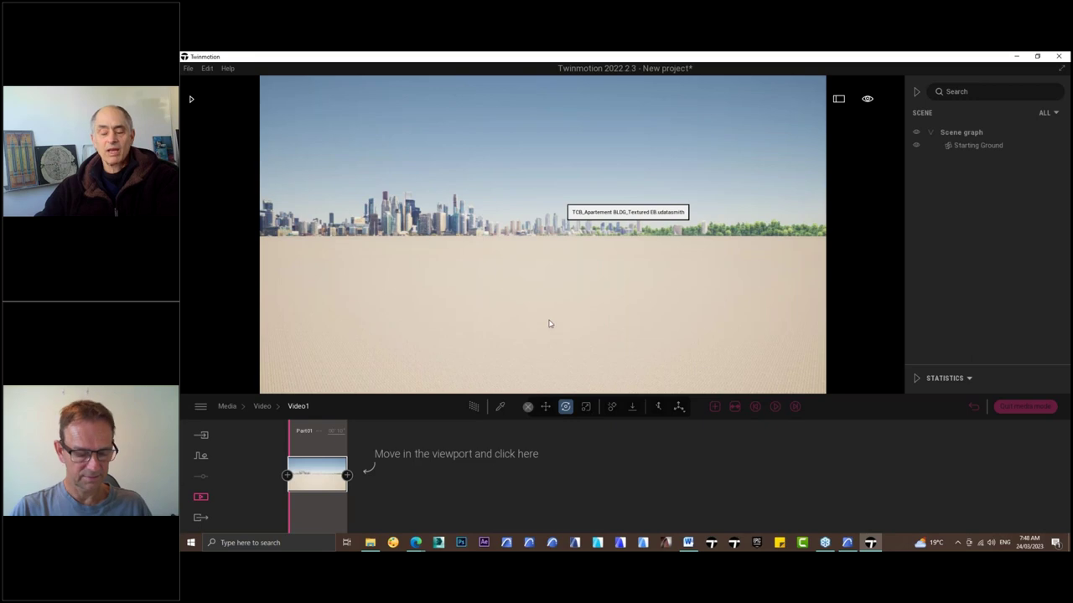
pyautogui.click(348, 476)
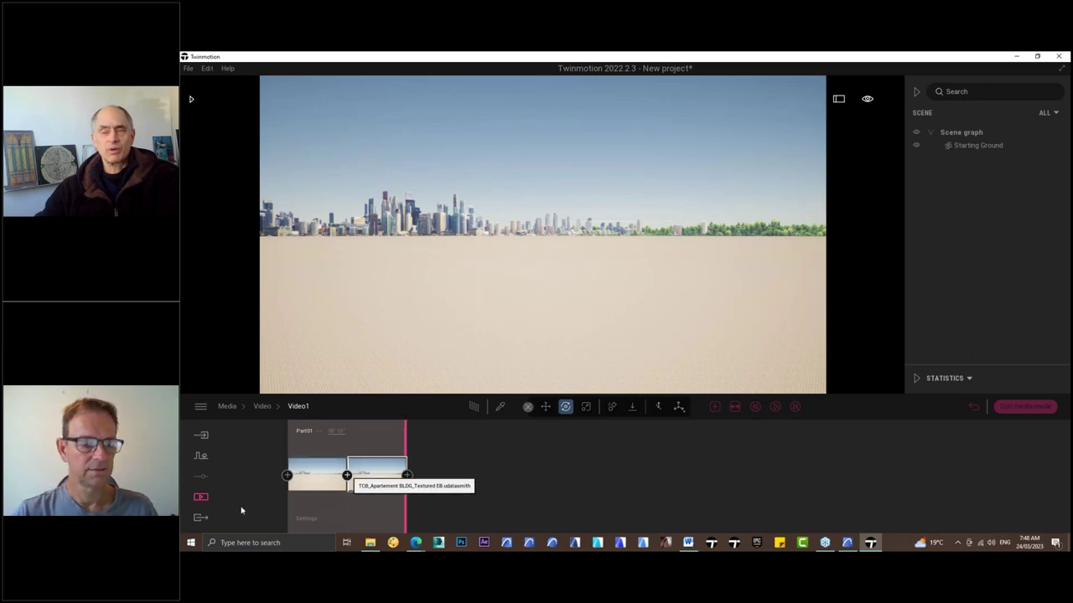
# - Select Video1 for local video export and open the detailed video export settings
pyautogui.click(202, 519)
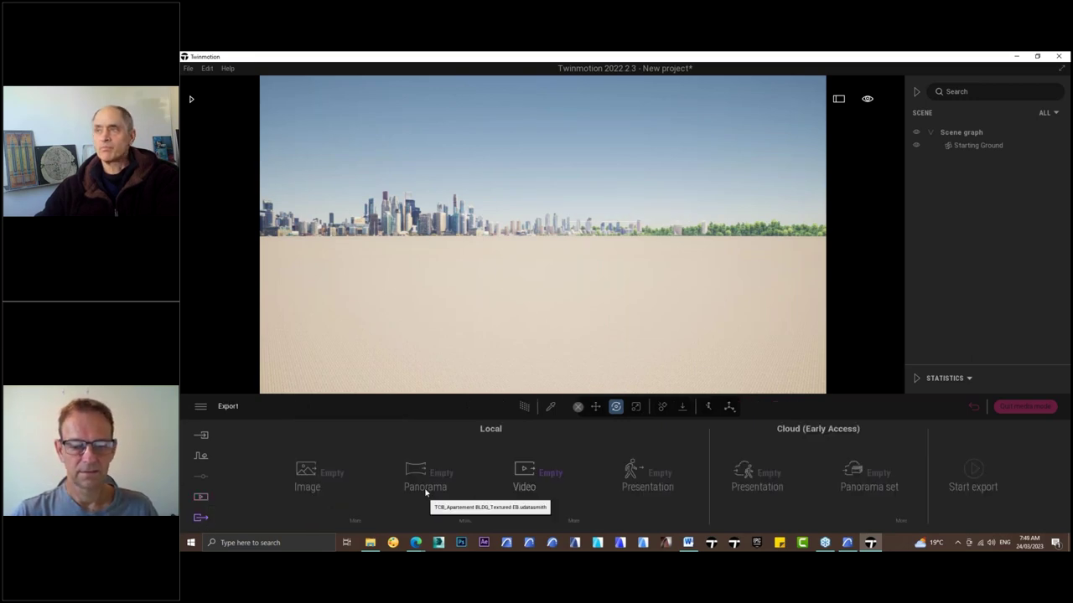
pyautogui.click(546, 473)
pyautogui.click(304, 201)
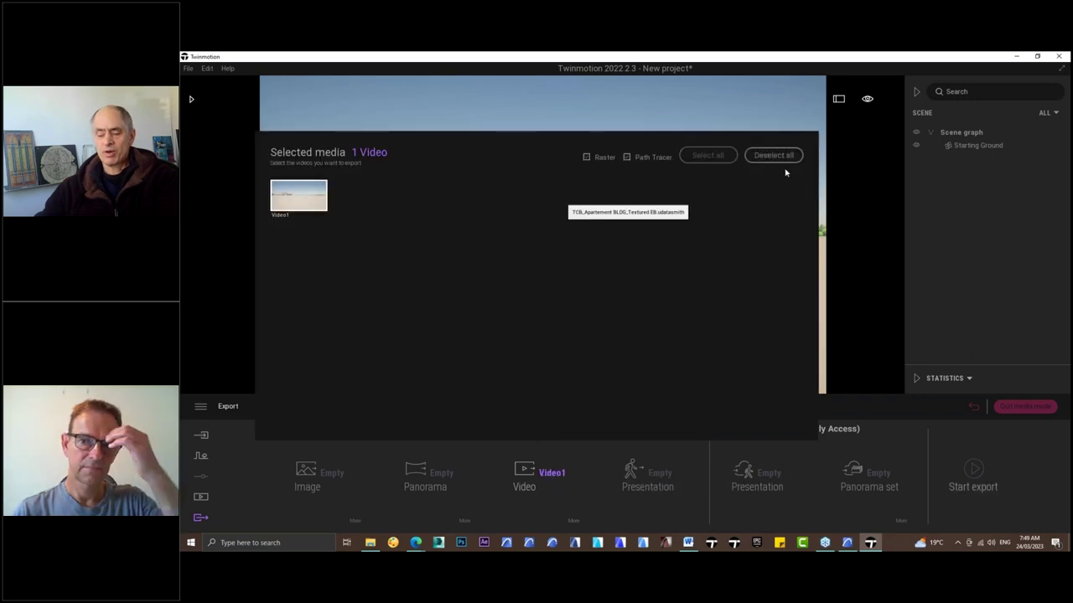
pyautogui.click(604, 498)
pyautogui.click(574, 520)
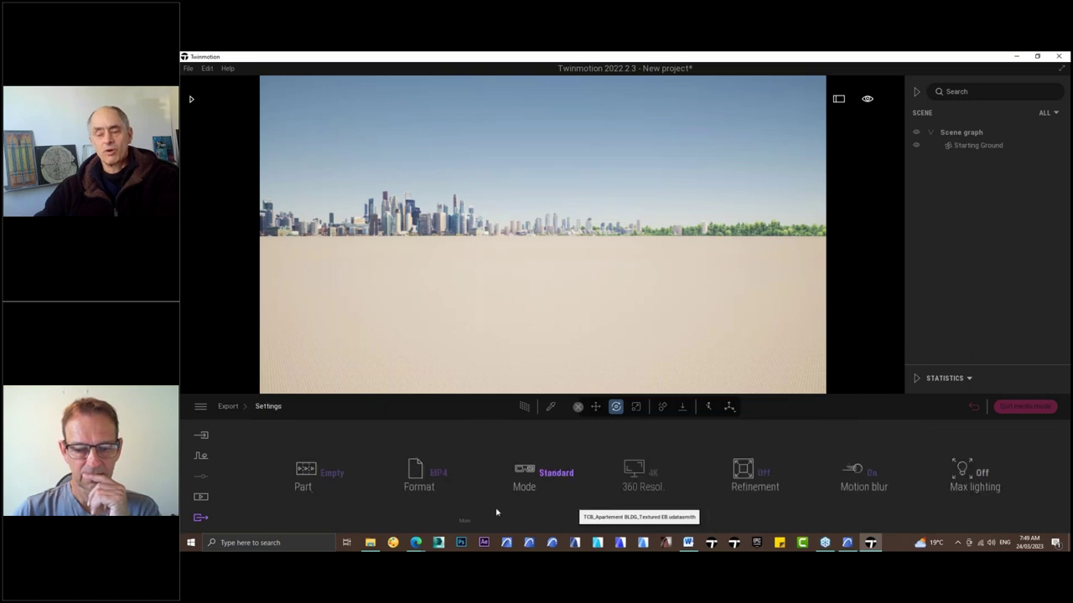